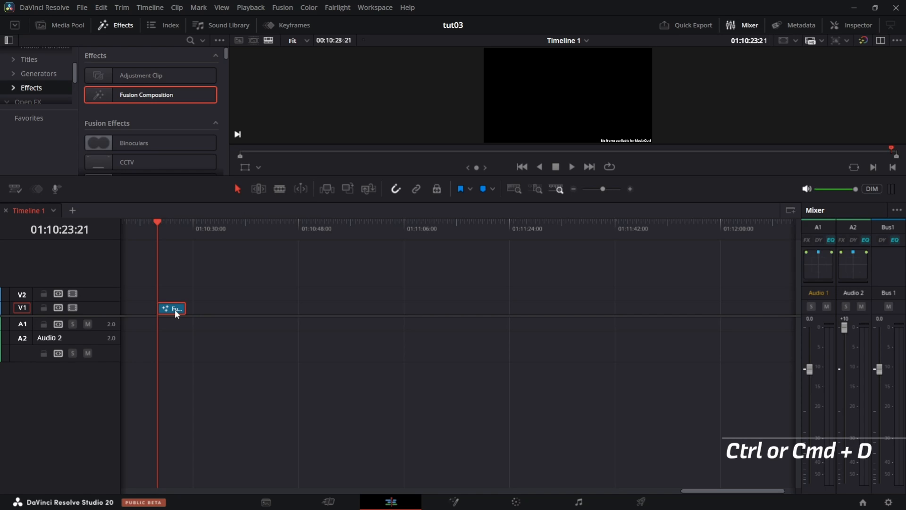
Step: Set the duration of the Fusion Composition clip on the timeline to 30:00
key(ctrl+d)
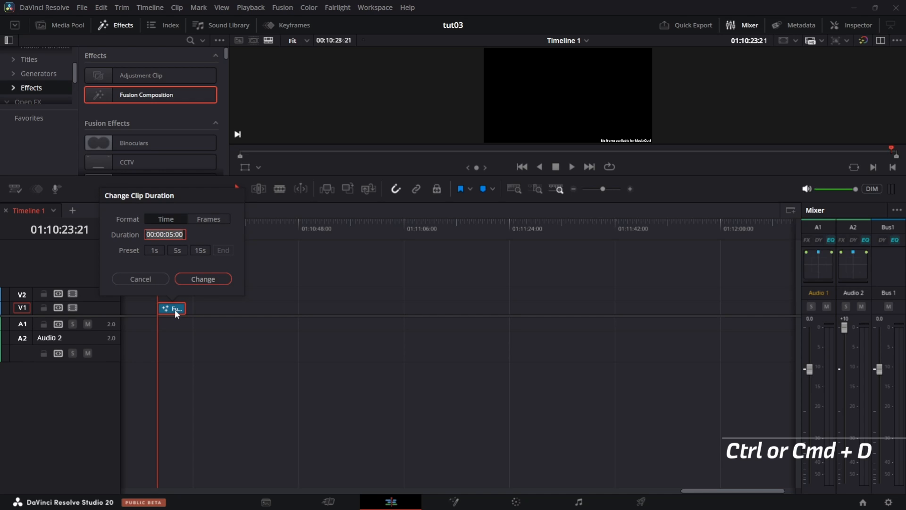
text(3)
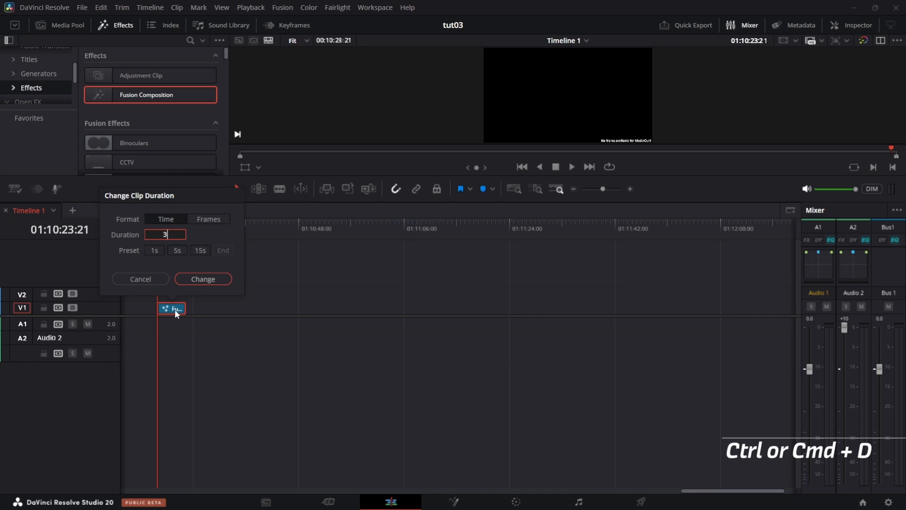
text(0:00)
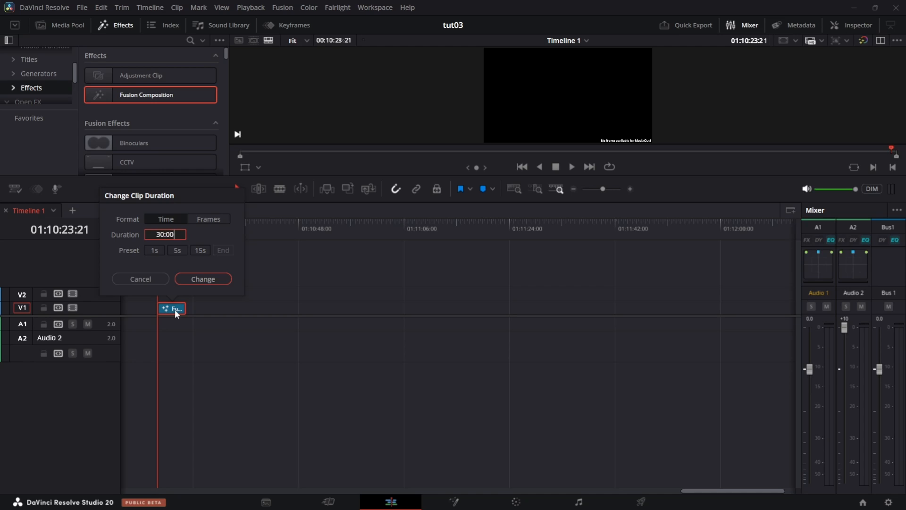
key(Return)
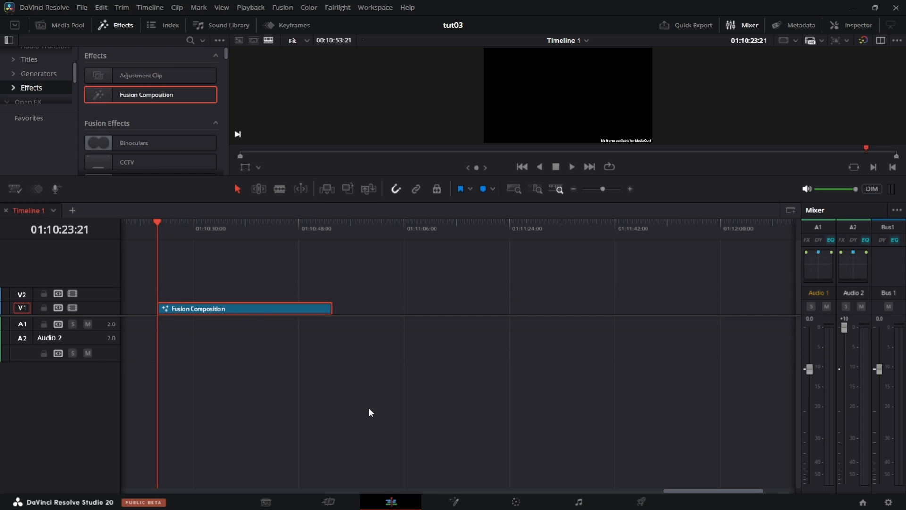
Step: Open the composition on the Fusion page and move the MediaOut1 node far to the right in the node graph
click(456, 503)
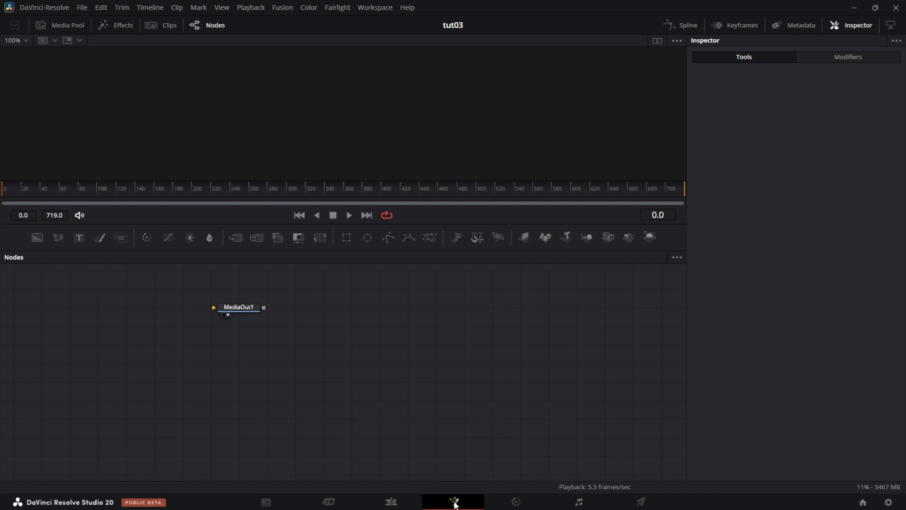
drag(242, 310, 633, 391)
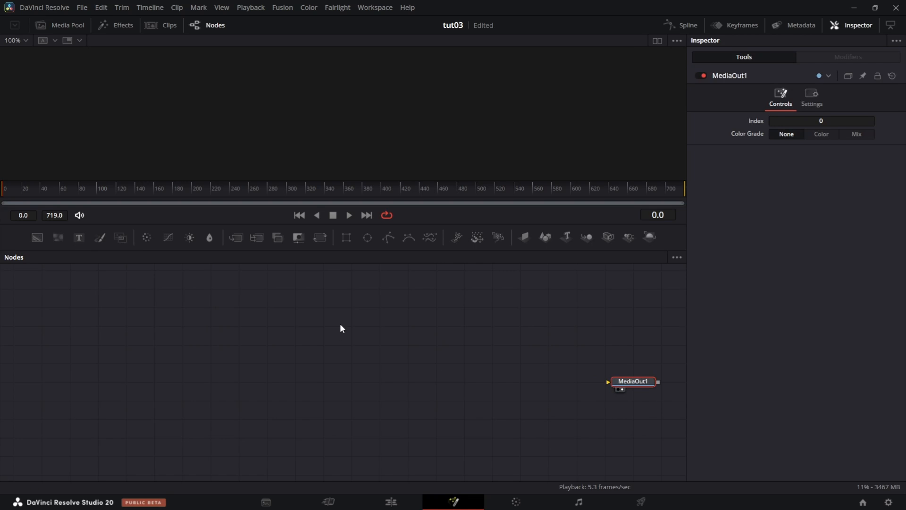
Step: Add all eleven PNG images from the imgs bin to the node graph and delete the automatically created Merge nodes
click(72, 25)
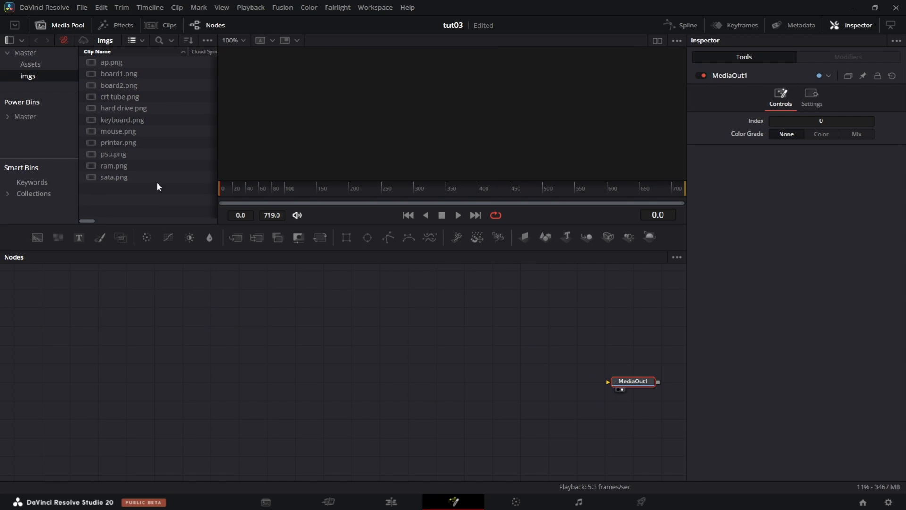
drag(168, 199, 136, 266)
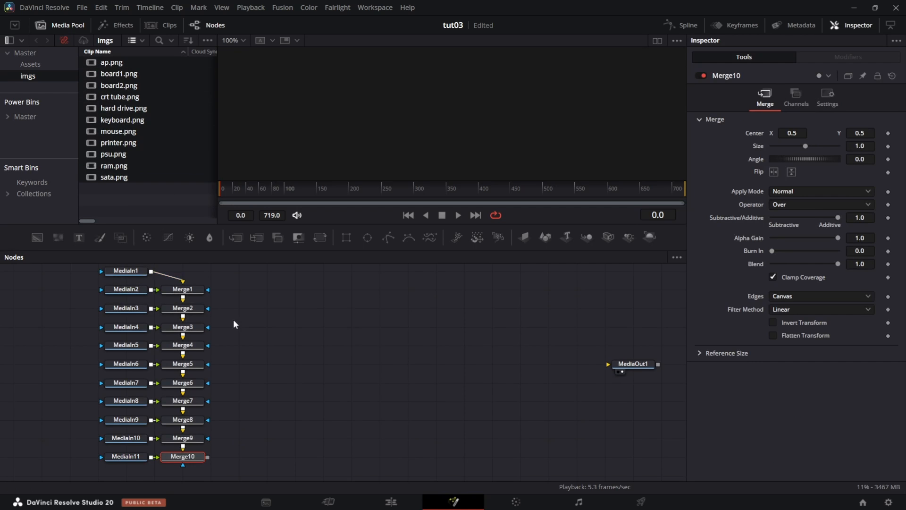
scroll(233, 321, up, 1)
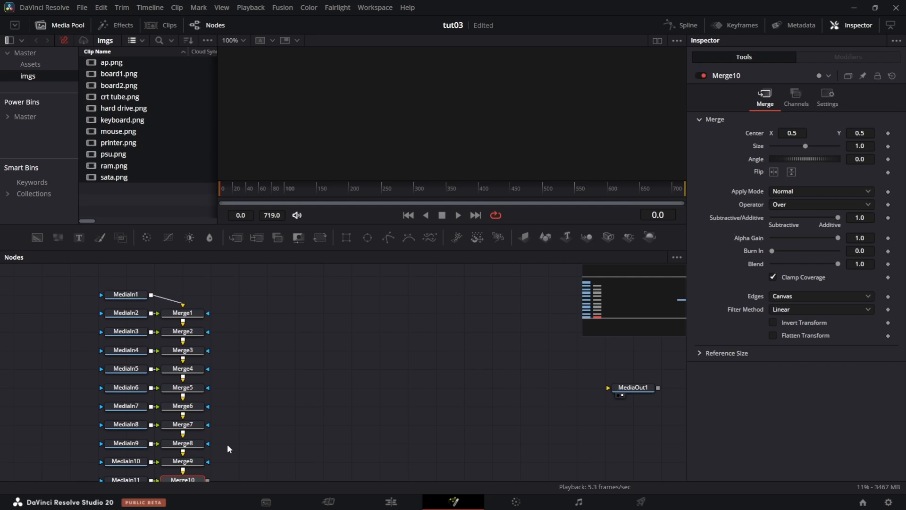
drag(239, 304, 188, 476)
key(Delete)
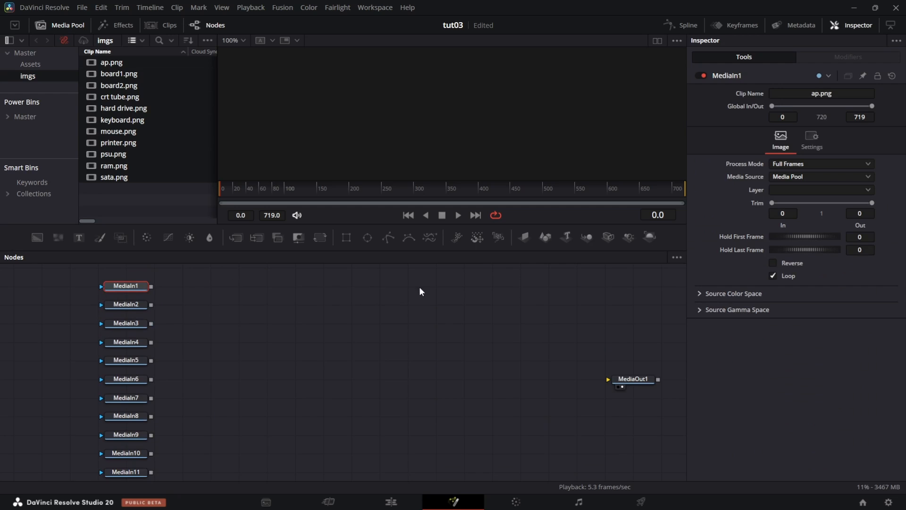
Step: Line up MediaIn2 through MediaIn11 in a horizontal row beside MediaIn1, and move MediaOut1 below the row's right end
drag(129, 305, 191, 290)
drag(129, 323, 242, 286)
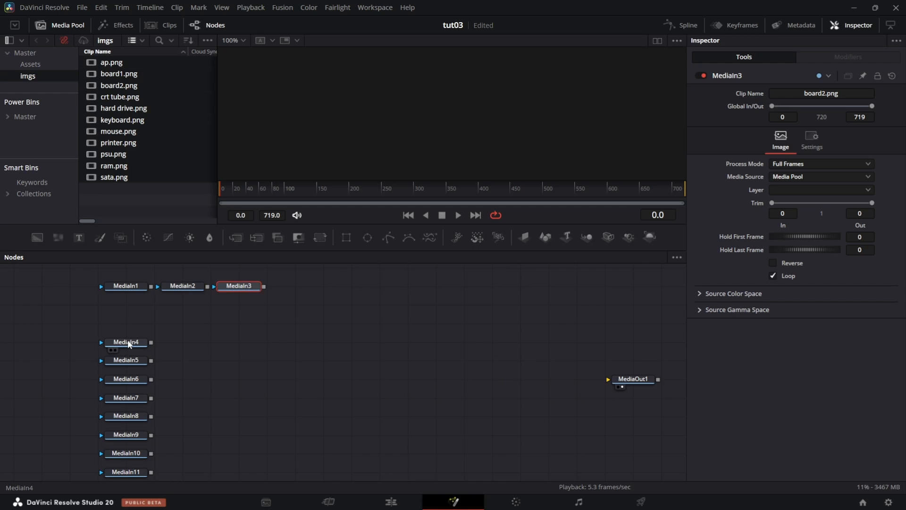
drag(126, 343, 299, 291)
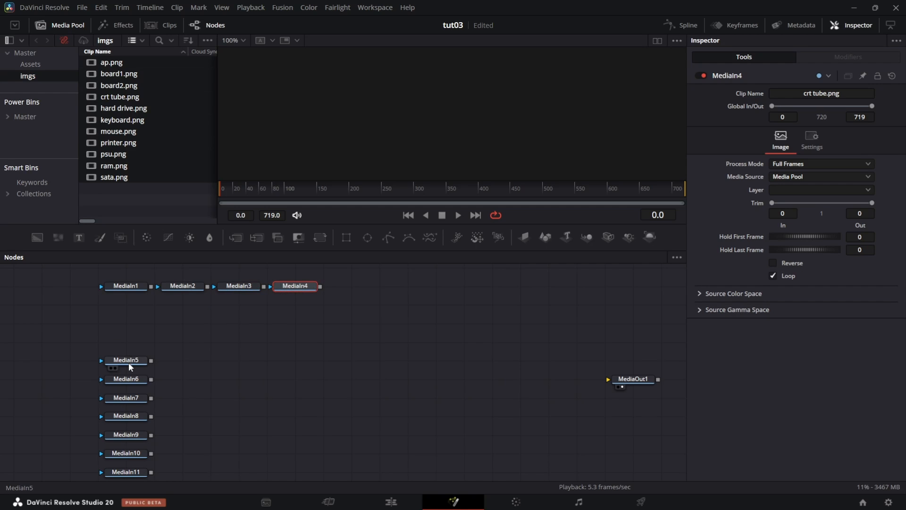
drag(131, 367, 359, 289)
drag(133, 380, 412, 293)
drag(140, 398, 497, 295)
scroll(406, 381, right, 2)
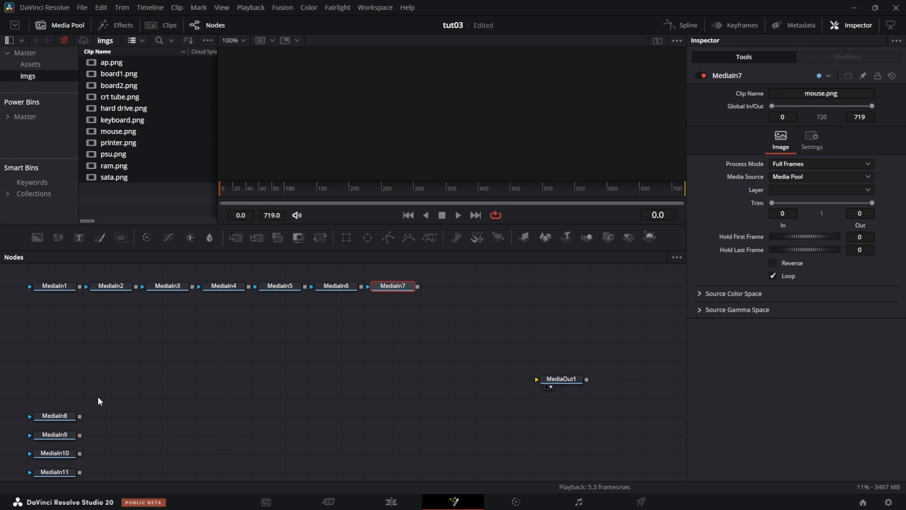
drag(70, 415, 465, 288)
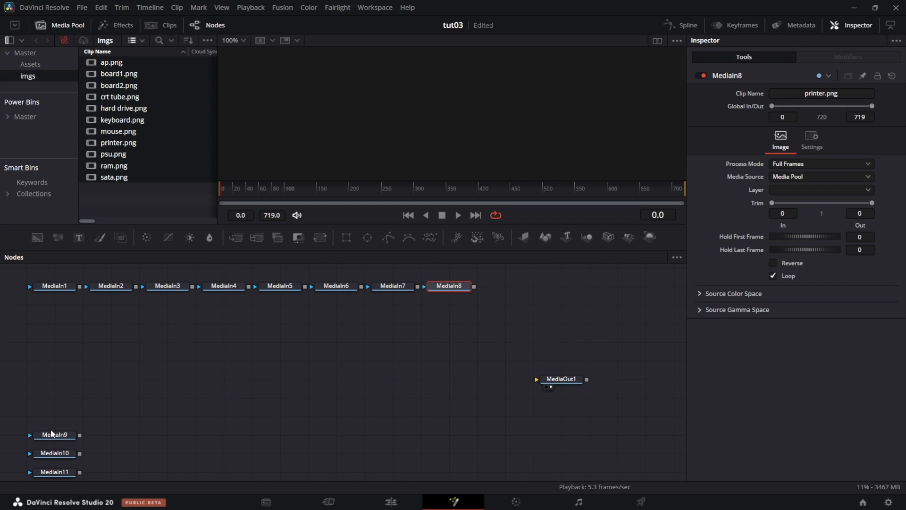
drag(52, 433, 503, 284)
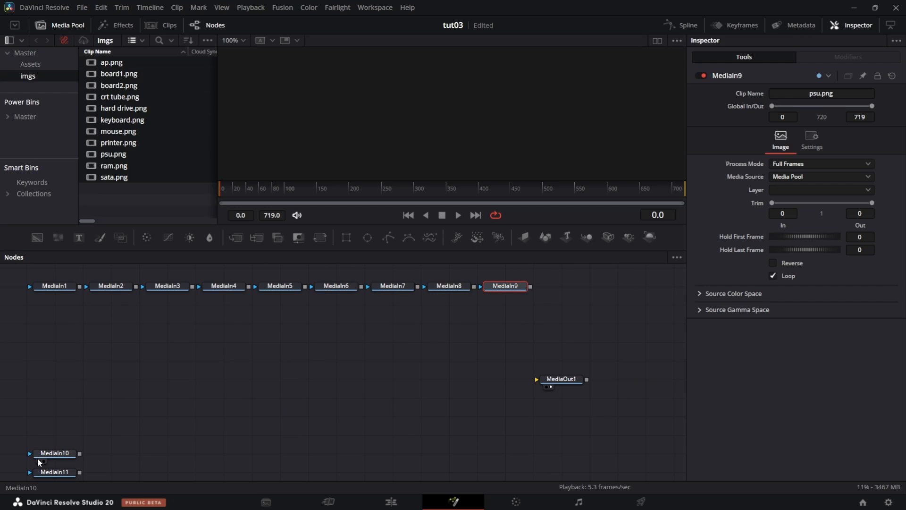
drag(47, 455, 551, 286)
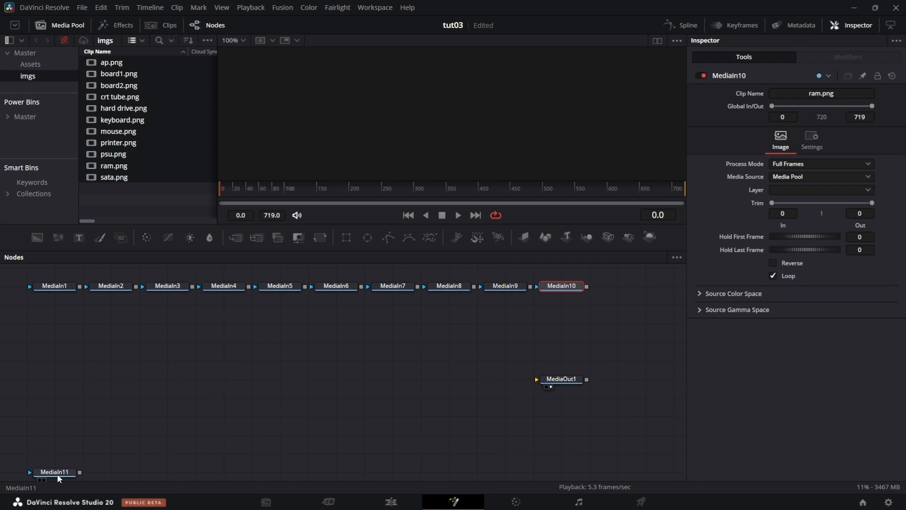
drag(620, 288, 615, 287)
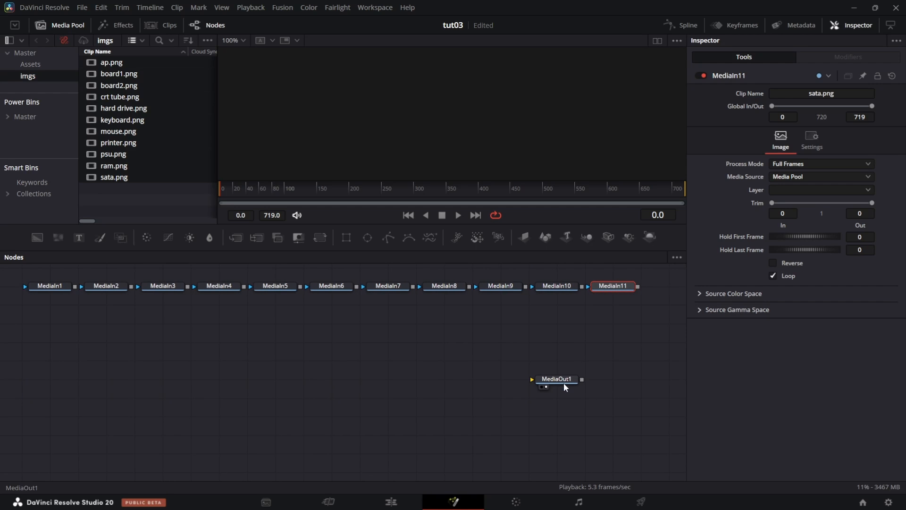
drag(564, 381, 674, 406)
click(672, 401)
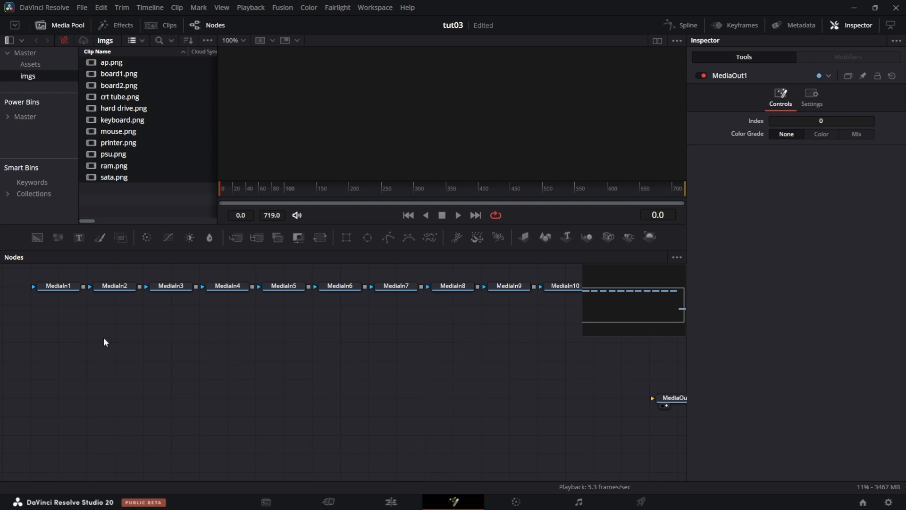
Step: Add a Background node at the far left, connected to MediaOut1, and set its alpha to 0.0
click(37, 237)
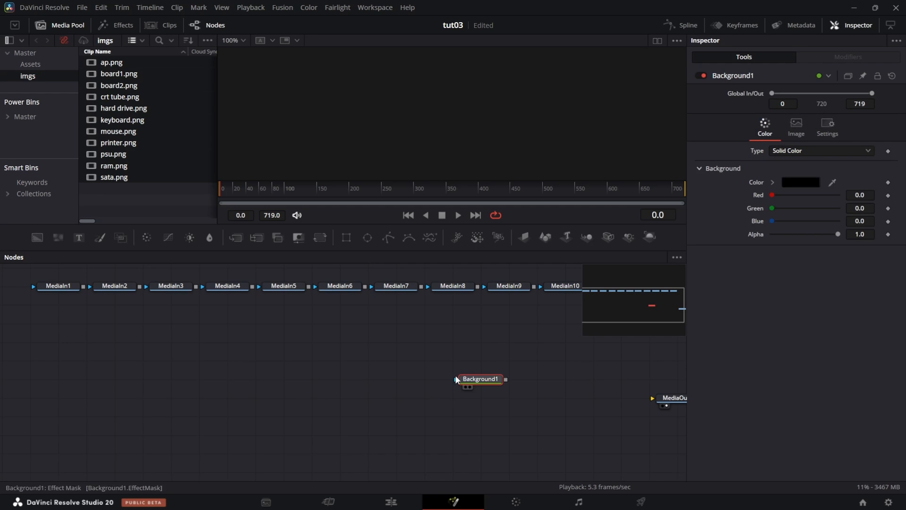
drag(472, 386, 28, 407)
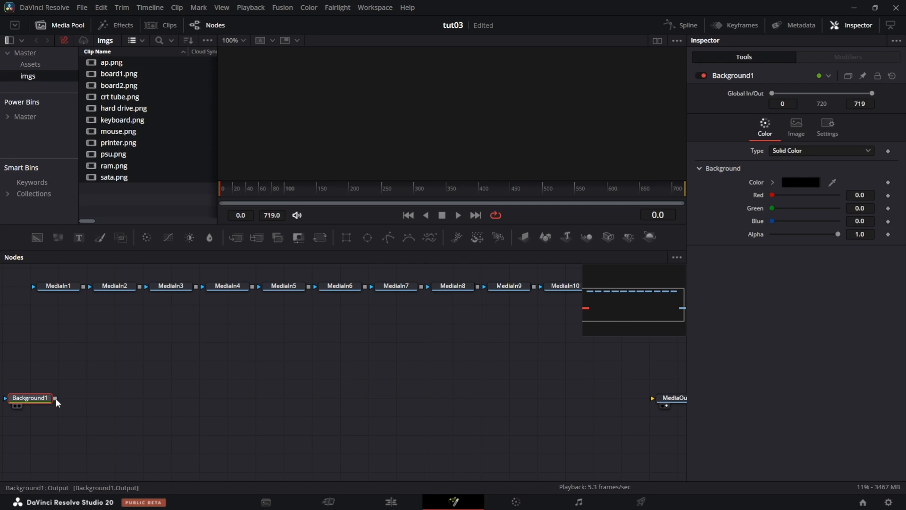
drag(56, 401, 653, 419)
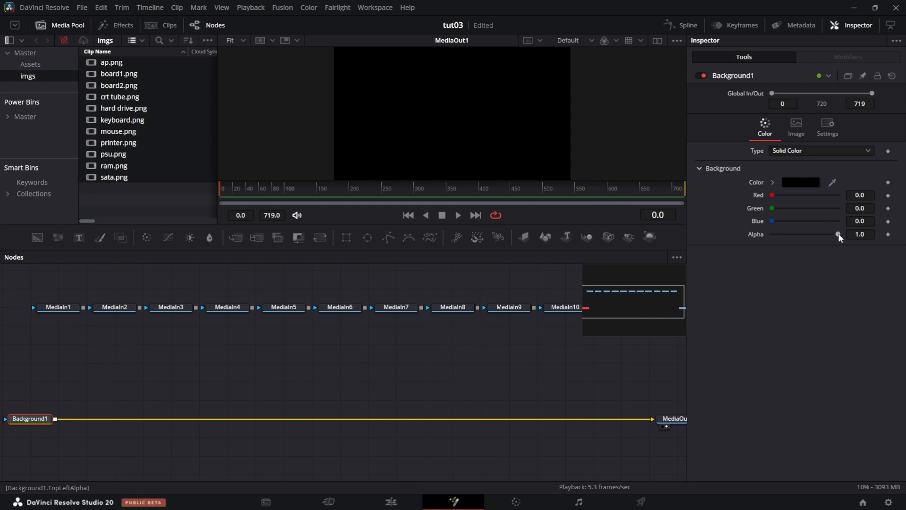
drag(838, 233, 770, 235)
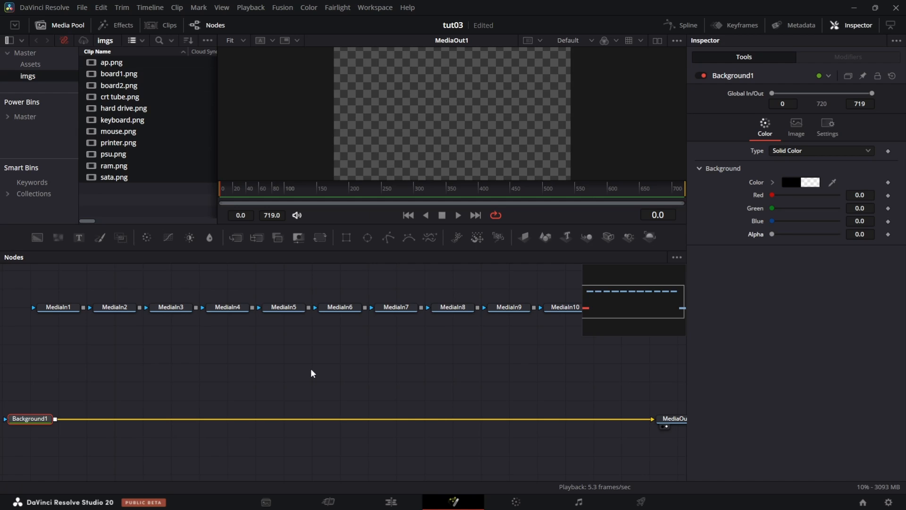
Step: Show MediaIn1 in the viewer and rename the node to router
click(65, 310)
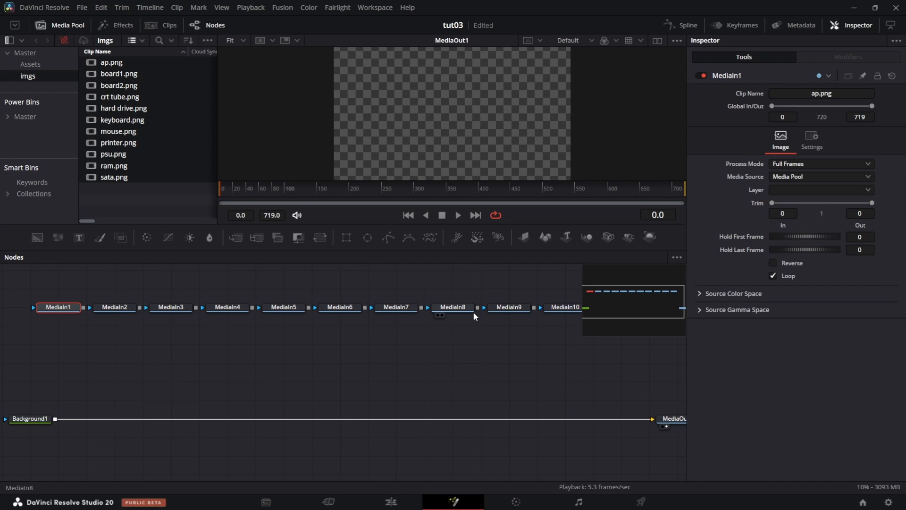
key(1)
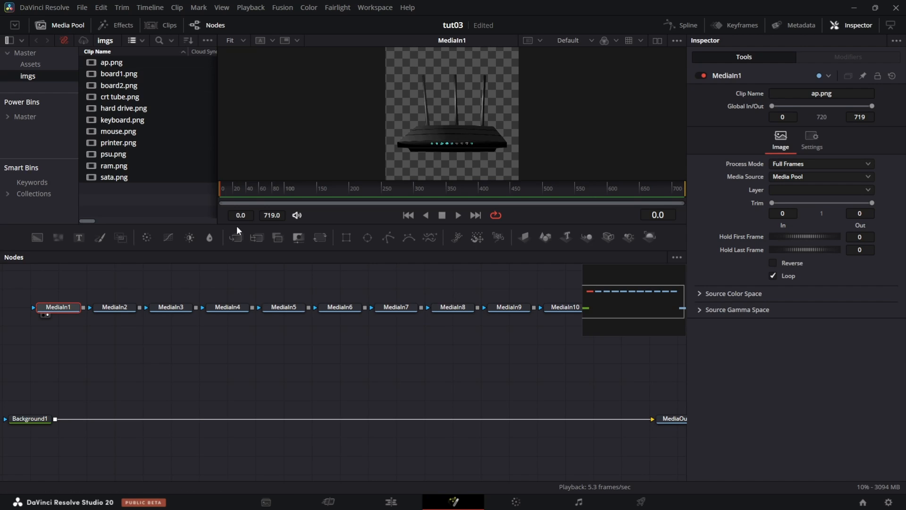
right_click(69, 307)
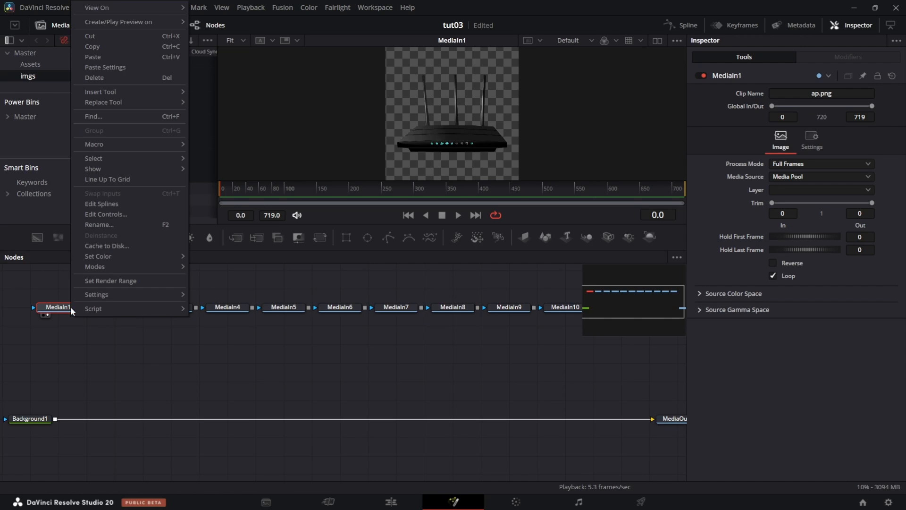
click(108, 224)
text(router)
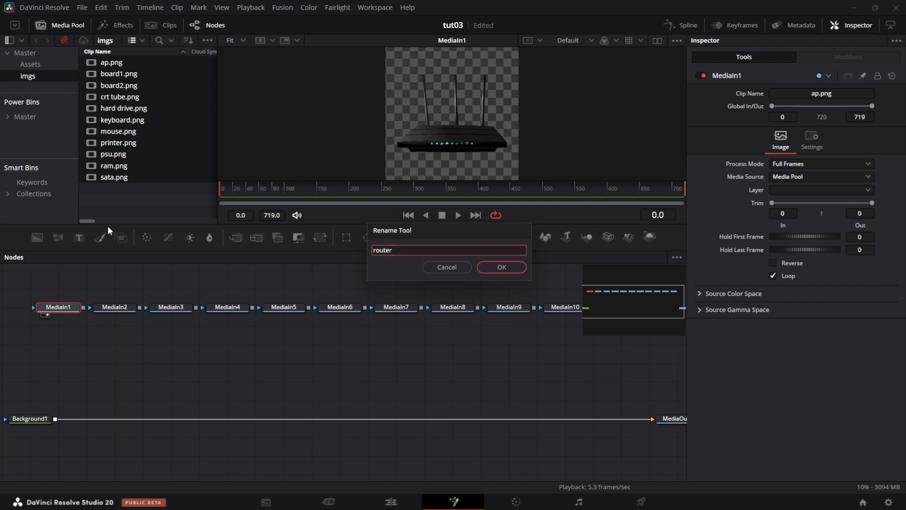
key(Return)
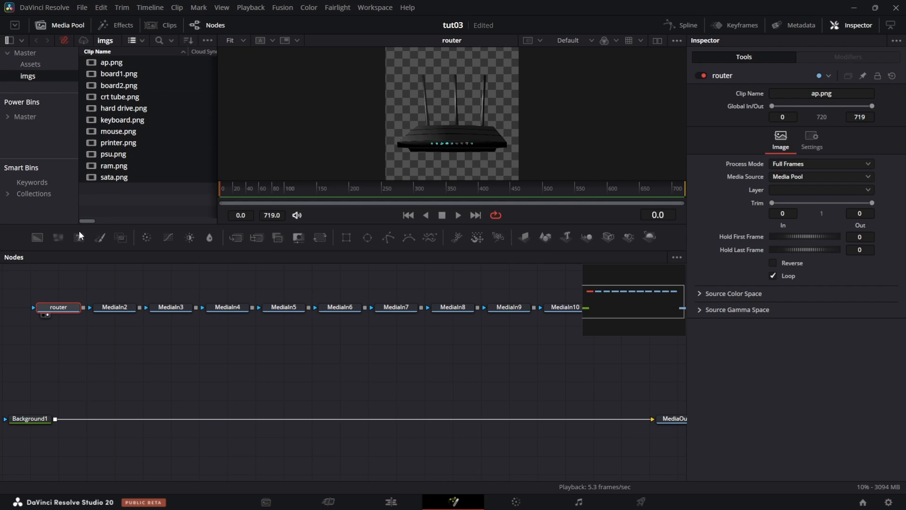
Step: Rename MediaIn2 through MediaIn11 to ccb, ccb2, crt, hdd, keybd, mouse, prntr, psu, ram and sata
click(124, 307)
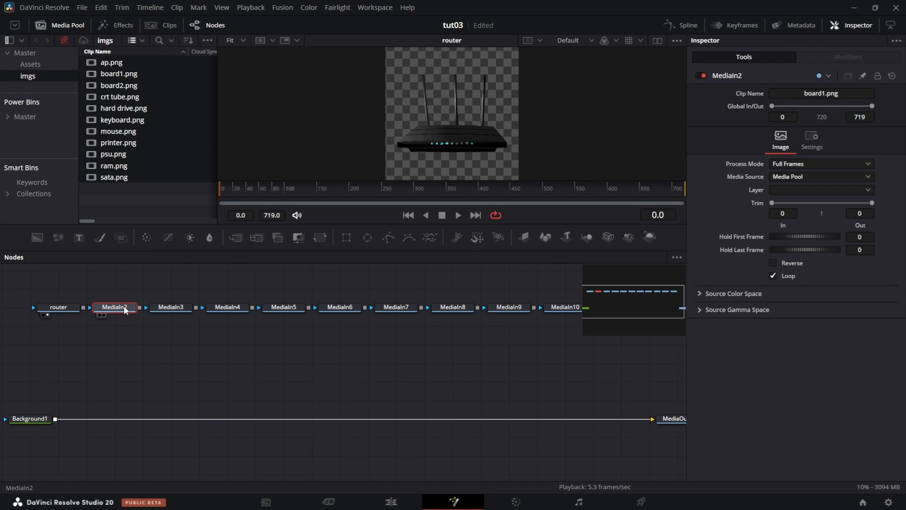
right_click(124, 307)
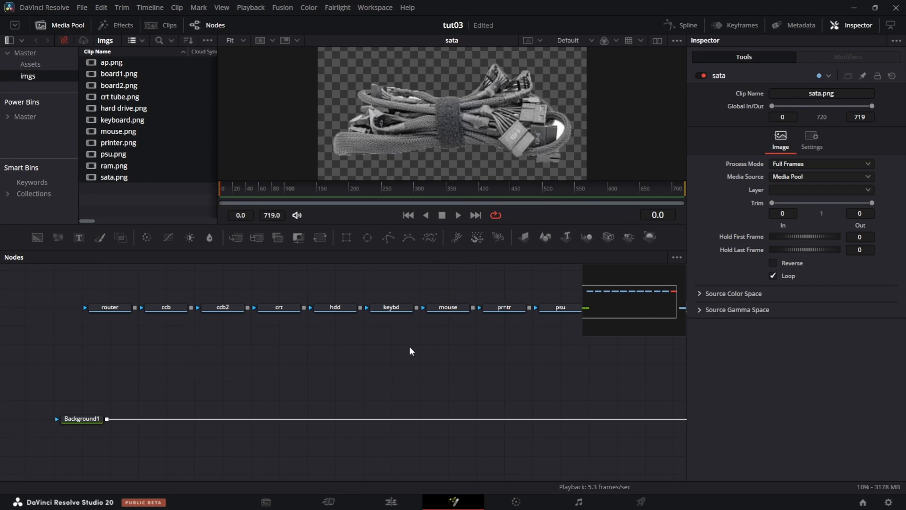
scroll(387, 351, right, 5)
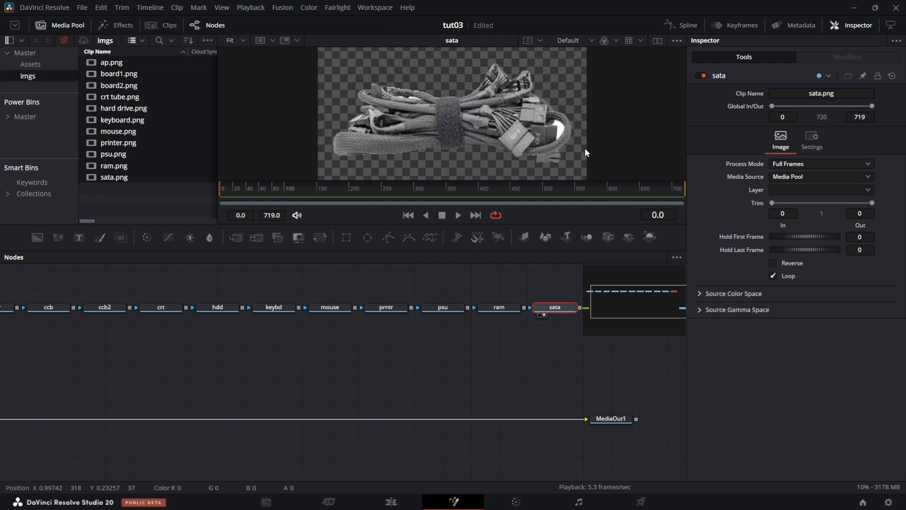
Step: Move the Background1 node further left of the image row and show it in the viewer
scroll(297, 372, left, 5)
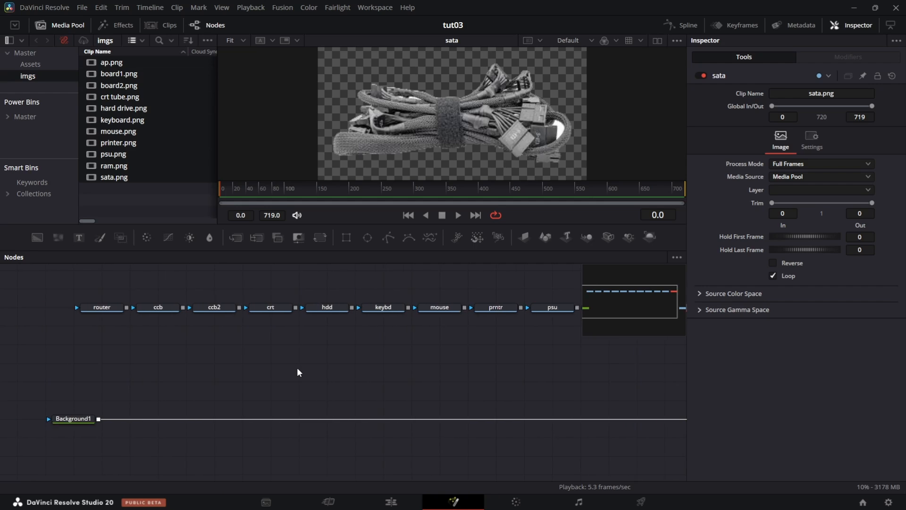
drag(100, 421, 45, 420)
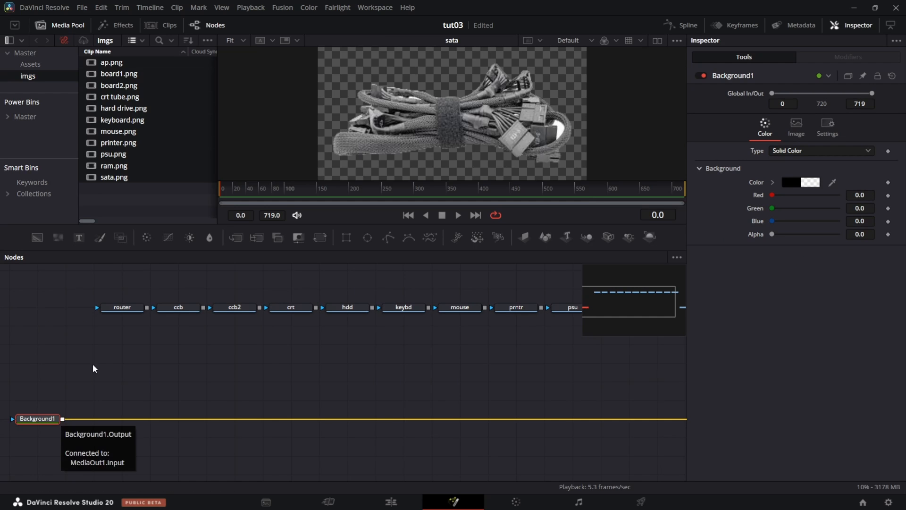
drag(49, 422, 348, 154)
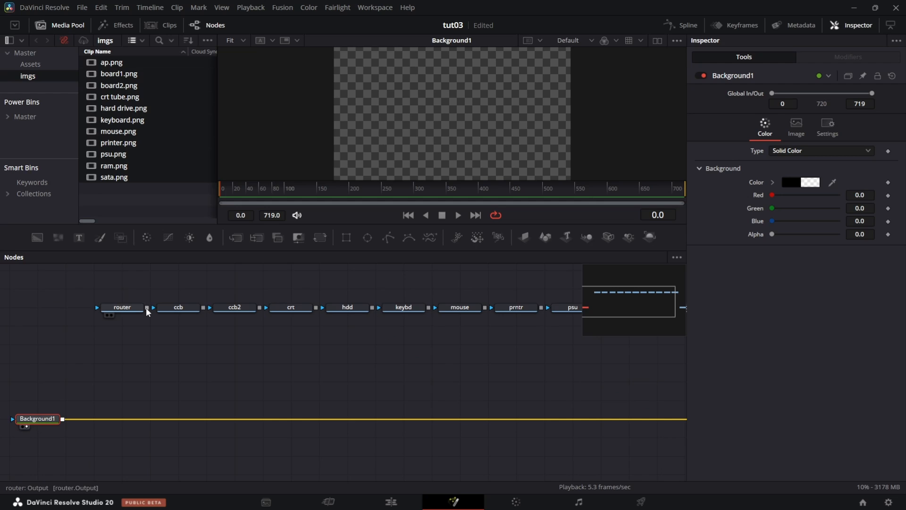
Step: Merge the router, ccb, ccb2, crt, hdd and keybd nodes one after another onto the Background1 to MediaOut1 chain
drag(147, 310, 64, 420)
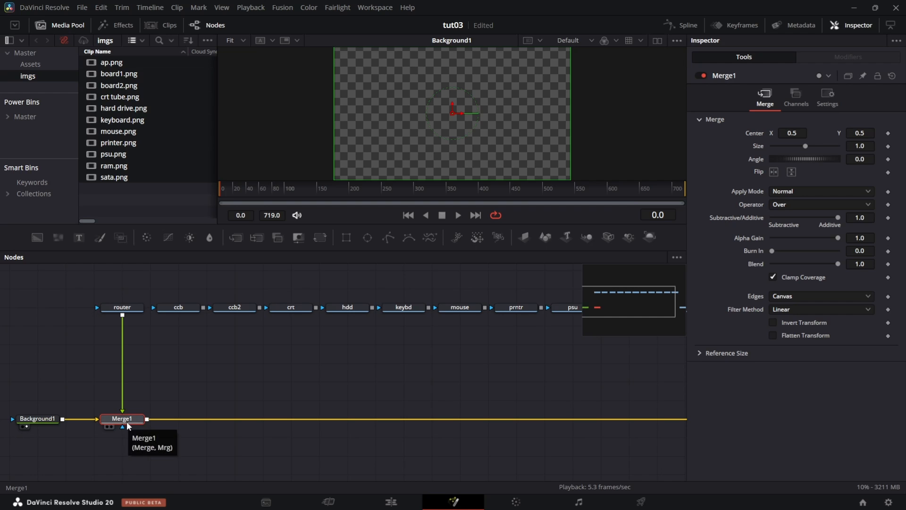
drag(203, 307, 147, 423)
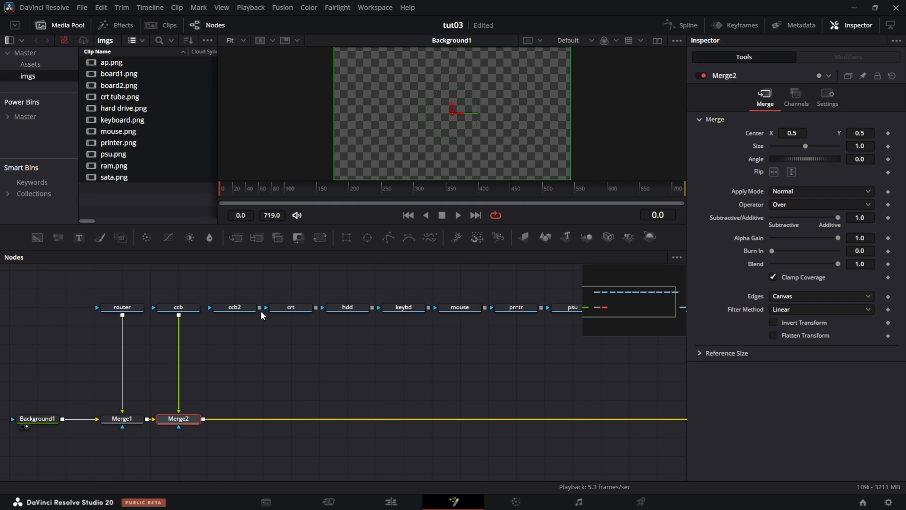
drag(259, 307, 203, 418)
drag(315, 308, 260, 419)
drag(372, 308, 316, 419)
drag(428, 307, 372, 419)
Step: Merge the mouse, prntr, psu, ram and sata nodes onto the chain and show MediaOut1 in the viewer
scroll(372, 409, right, 5)
drag(389, 308, 332, 419)
drag(445, 308, 388, 419)
drag(501, 308, 445, 419)
drag(557, 308, 501, 419)
scroll(501, 377, right, 6)
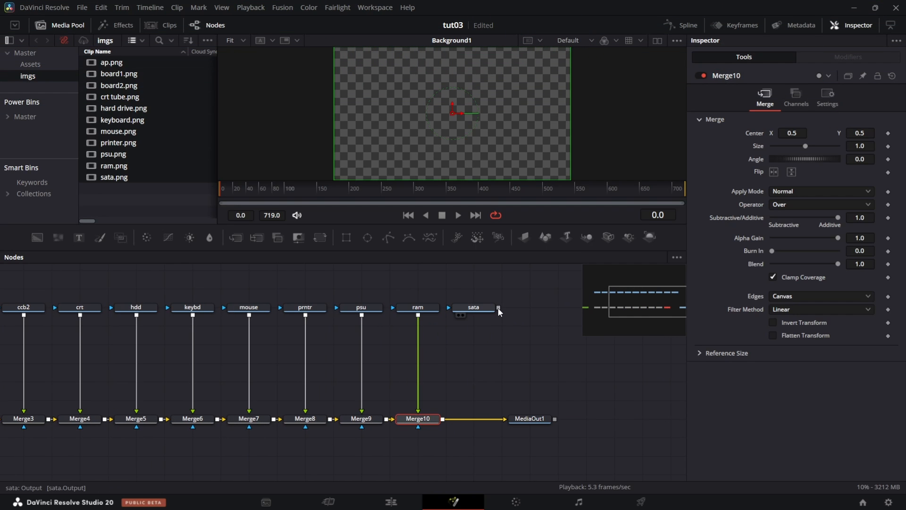
drag(499, 308, 445, 421)
scroll(468, 400, left, 6)
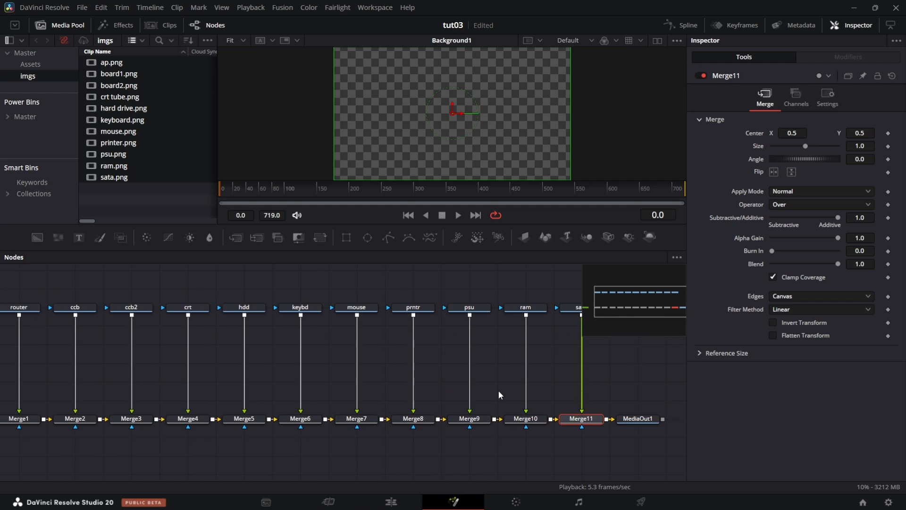
drag(638, 420, 485, 146)
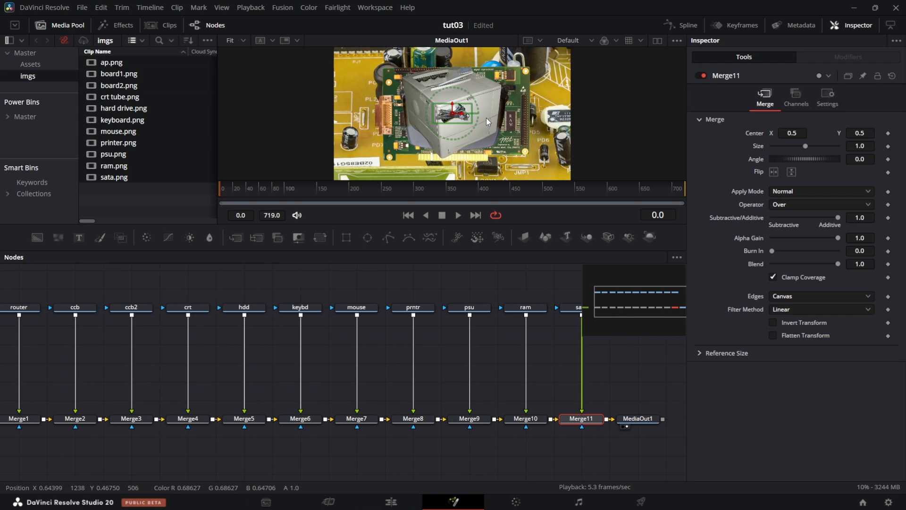
Step: Insert a Transform node directly after each of the router, ccb and ccb2 image nodes
scroll(376, 276, left, 5)
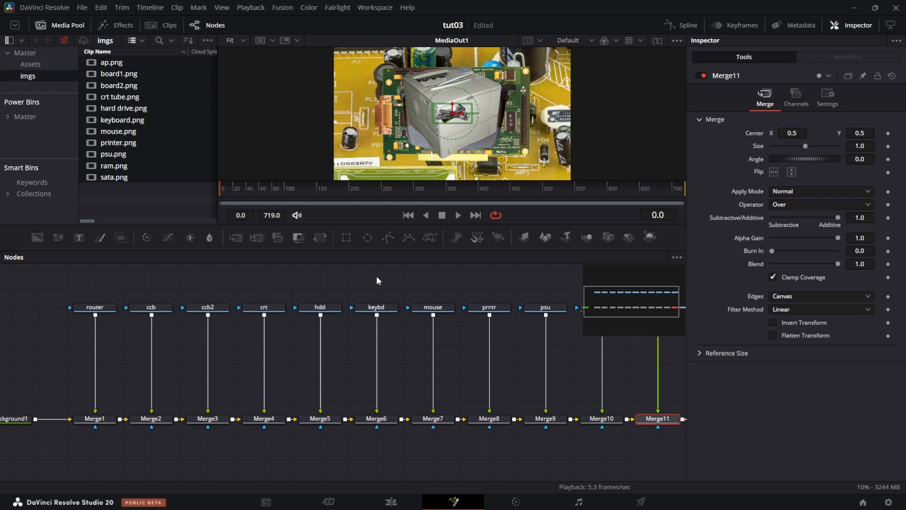
click(105, 421)
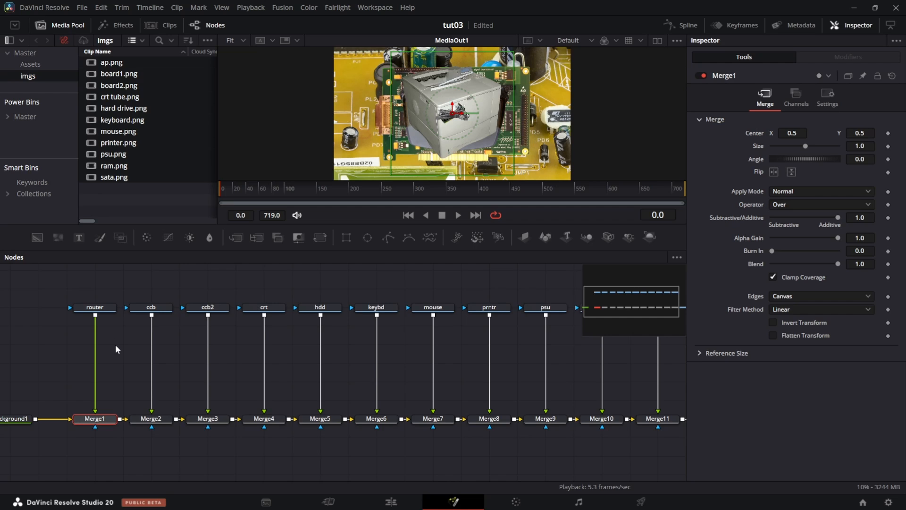
click(107, 311)
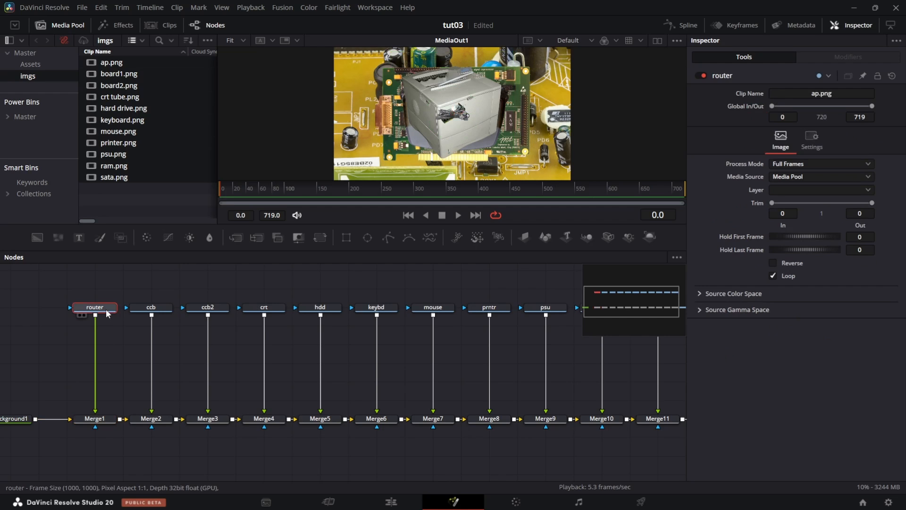
click(320, 238)
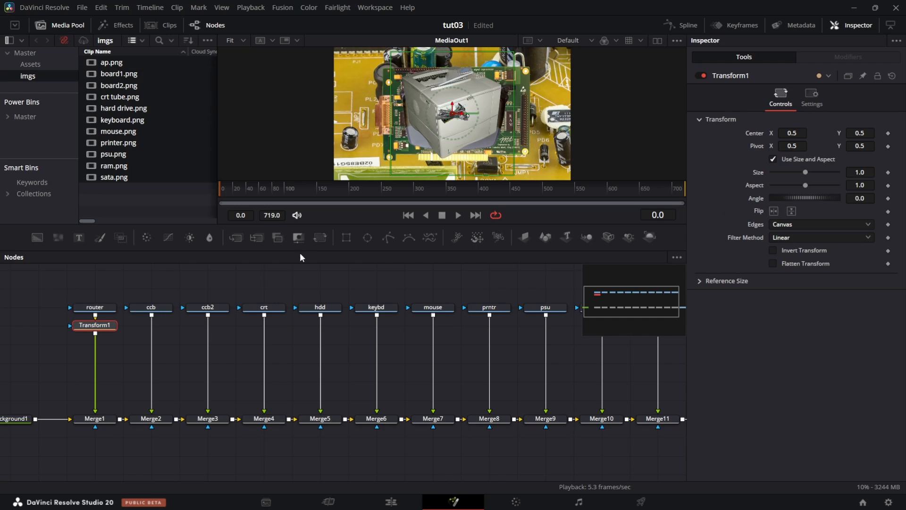
click(164, 309)
click(319, 237)
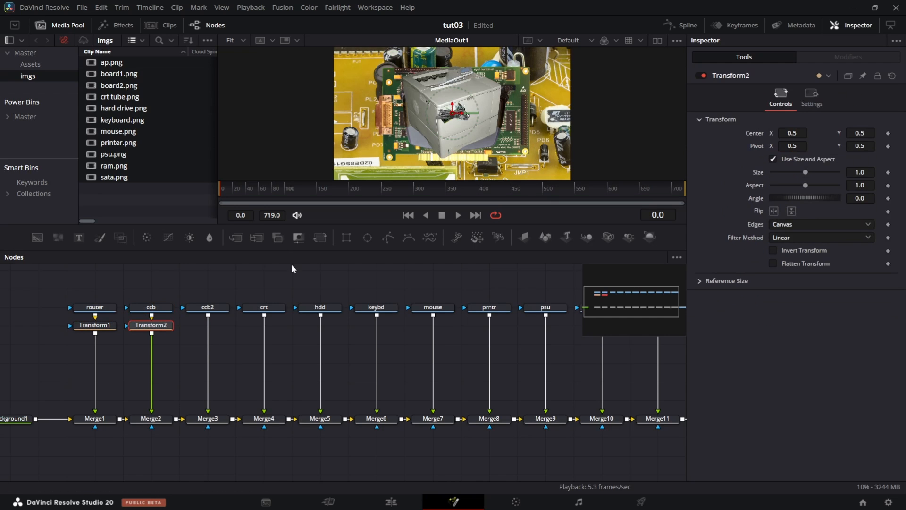
click(223, 309)
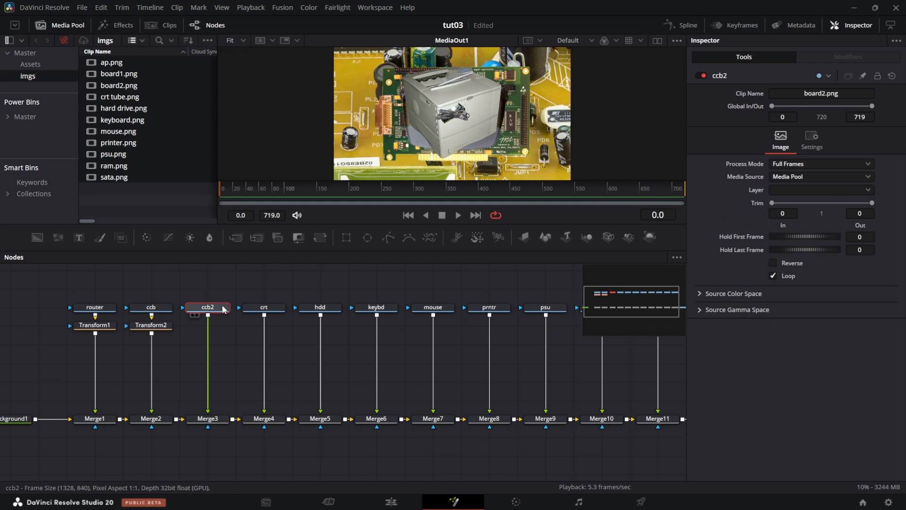
click(319, 236)
Step: Insert a Transform node directly after each of the crt, hdd and keybd image nodes
click(275, 308)
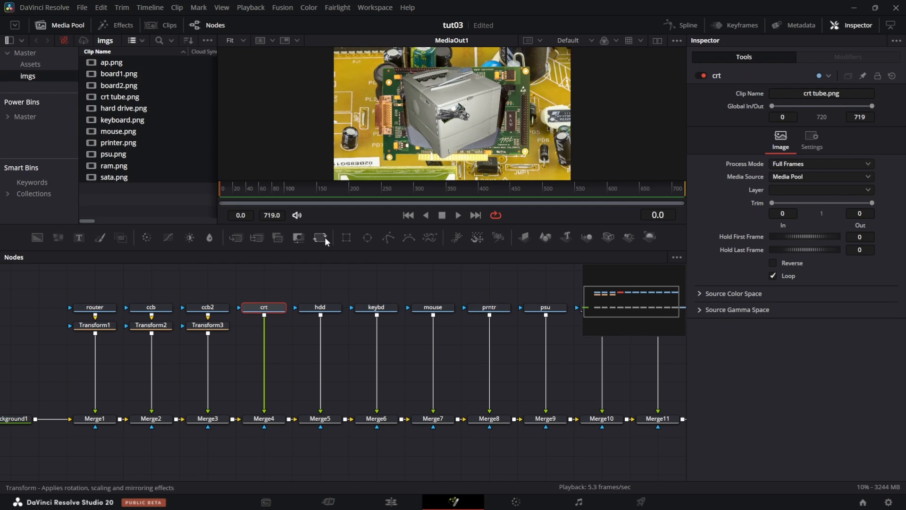
click(322, 237)
click(329, 307)
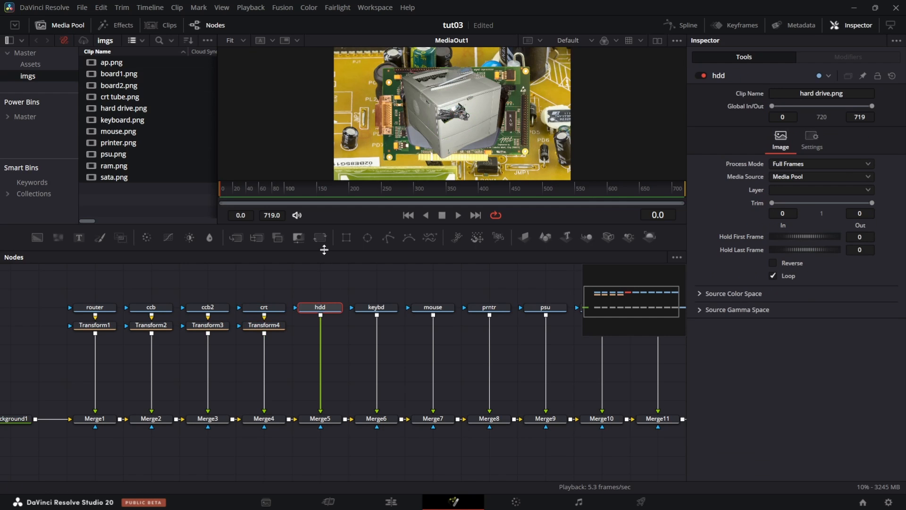
click(321, 237)
click(382, 308)
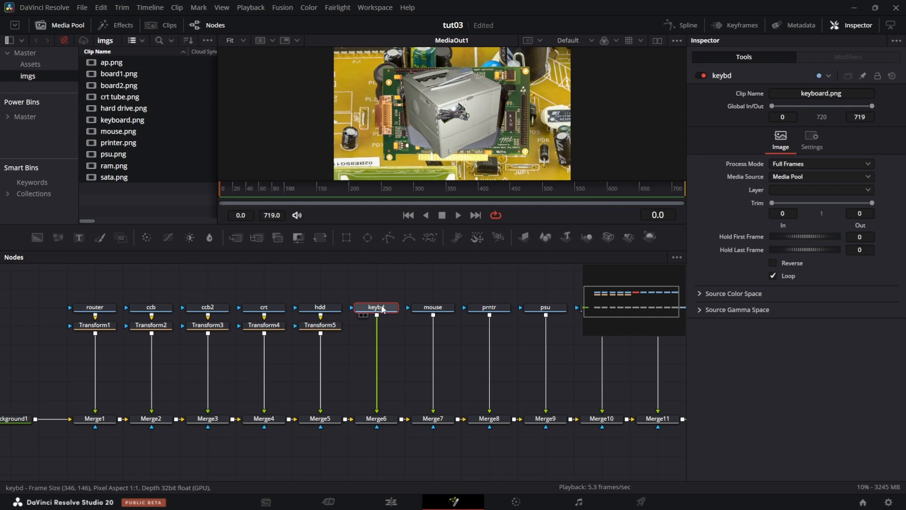
click(321, 238)
Step: Insert a Transform node directly after each of the mouse, prntr, psu, ram and sata image nodes
click(434, 307)
click(322, 237)
drag(458, 360, 356, 359)
click(386, 308)
click(322, 237)
click(443, 308)
click(322, 237)
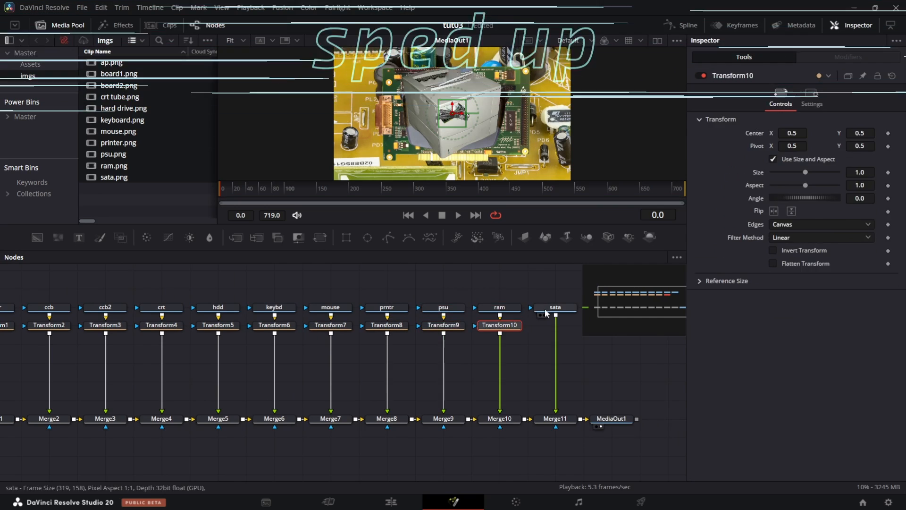
click(547, 309)
click(322, 237)
scroll(370, 338, left, 7)
scroll(305, 340, right, 4)
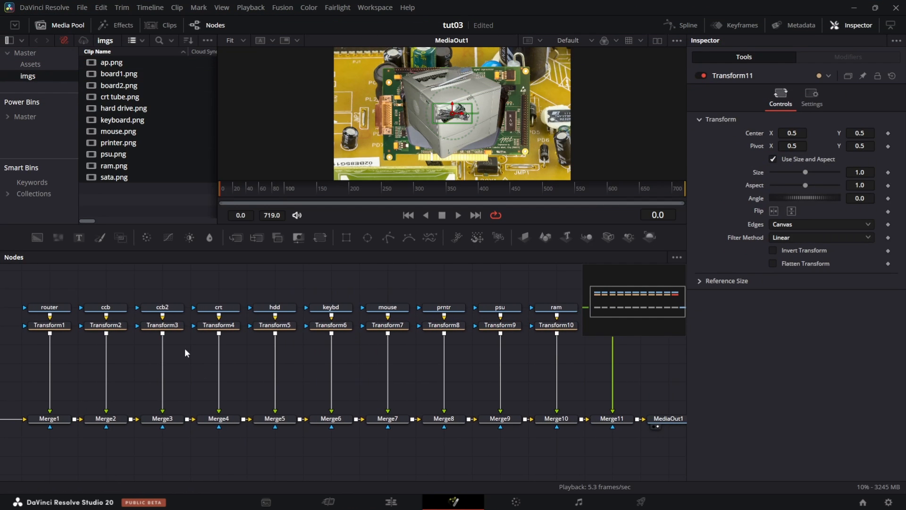
scroll(185, 348, left, 4)
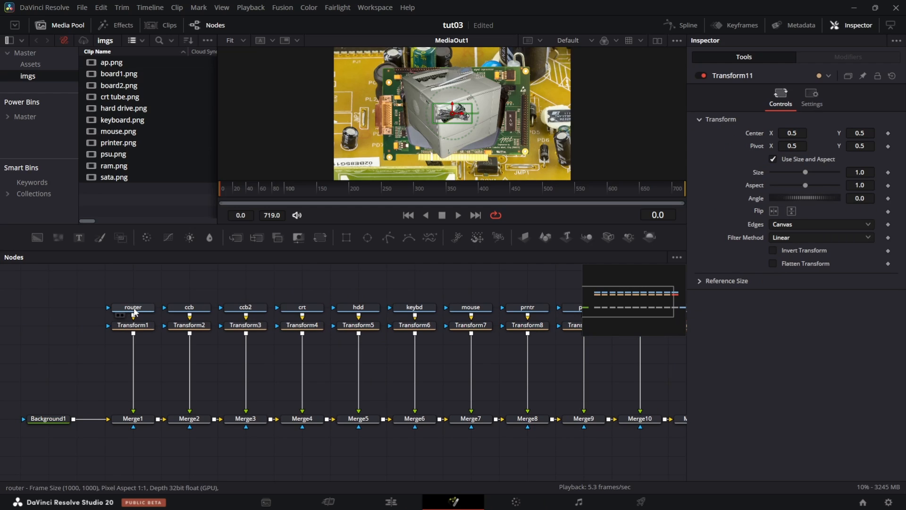
click(148, 329)
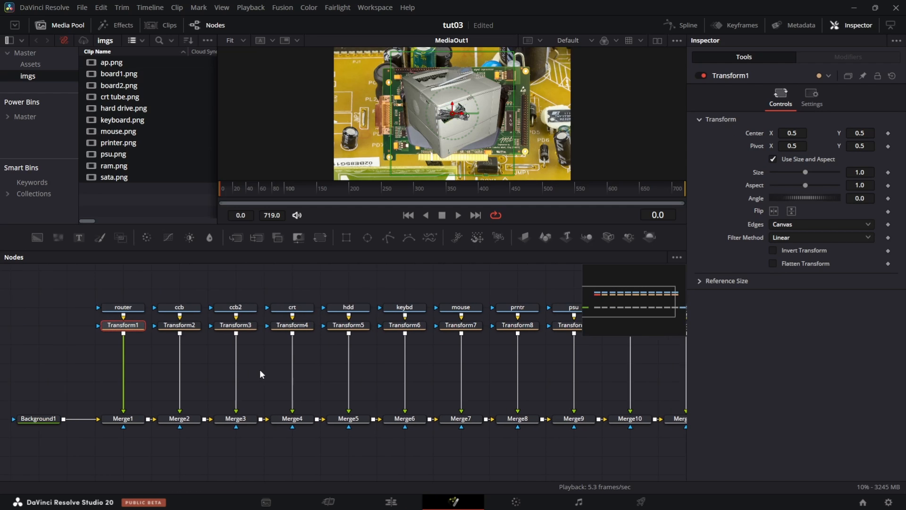
Step: Move MediaOut1 away from Merge11, add an unconnected Ellipse mask node above the gap, and save the project
scroll(260, 369, right, 3)
scroll(260, 369, right, 5)
scroll(260, 369, right, 6)
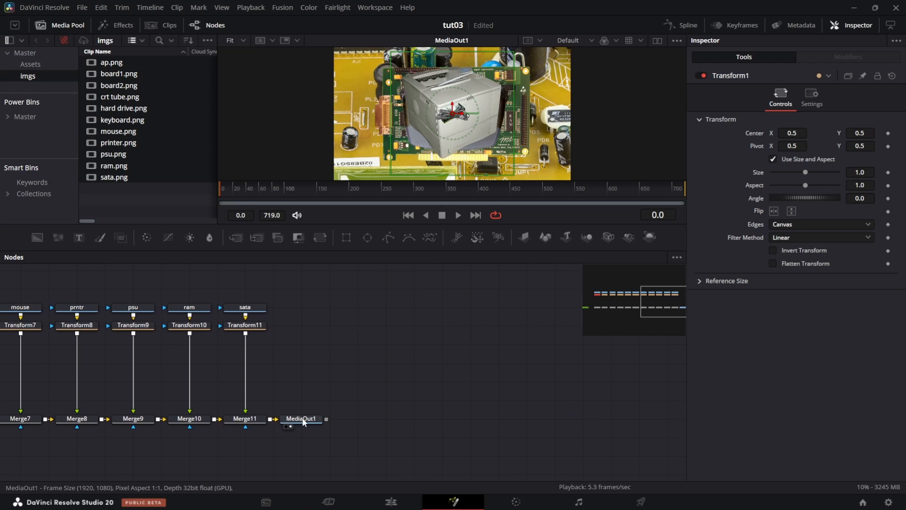
drag(303, 421, 456, 424)
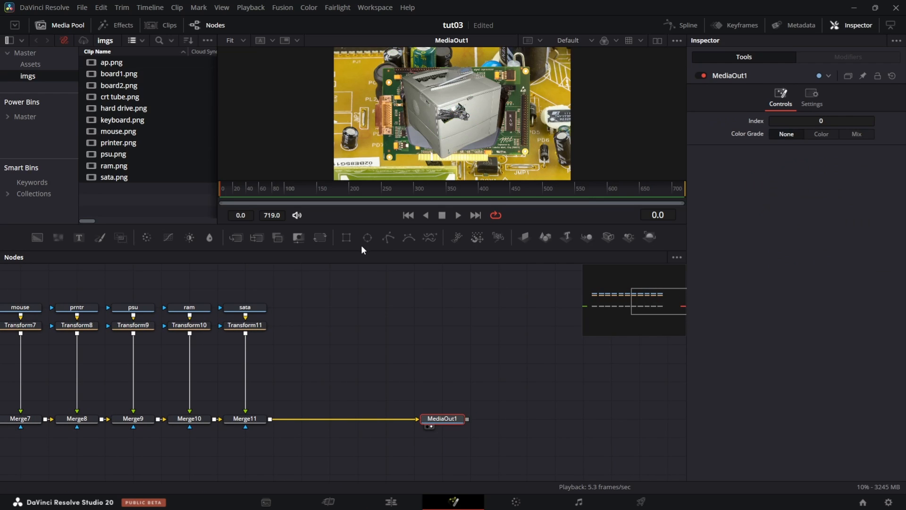
drag(366, 239, 369, 295)
drag(347, 373, 345, 374)
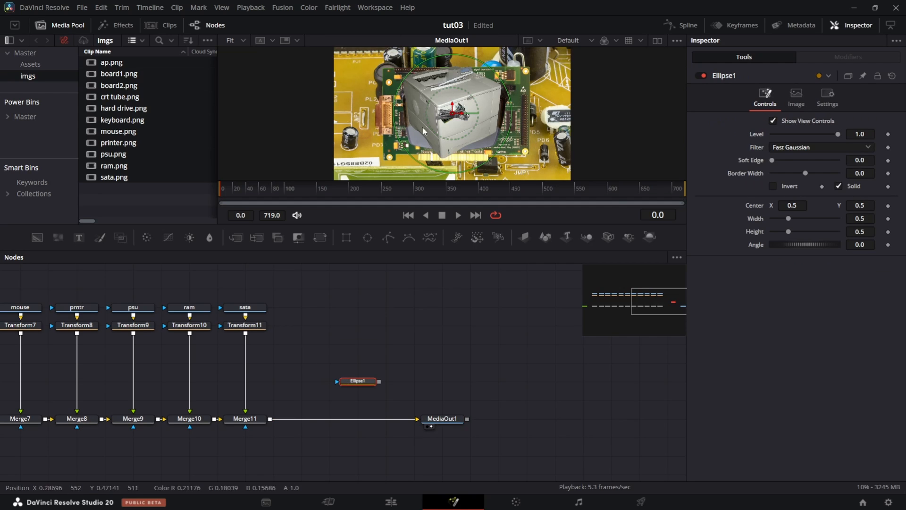
key(ctrl+s)
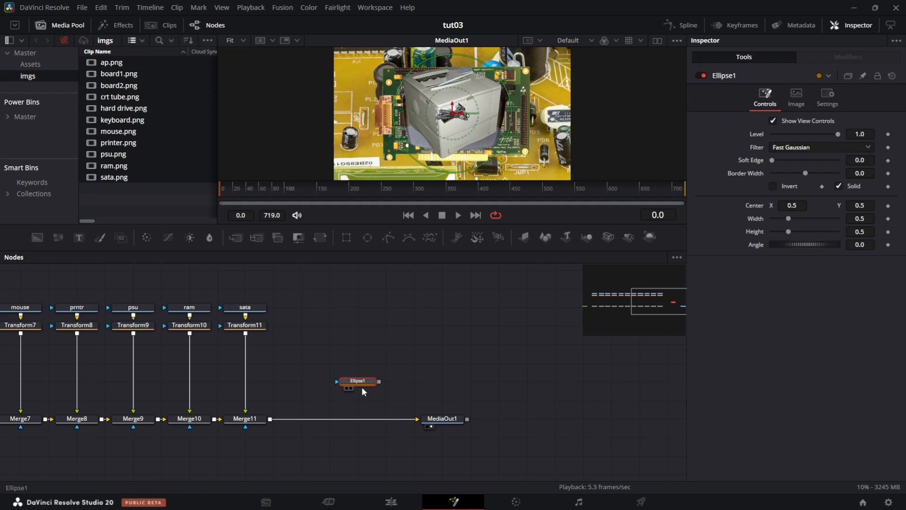
Step: Hide the Media Pool, switch to dual viewers, and show Ellipse1 in the first viewer beside MediaOut1
click(73, 26)
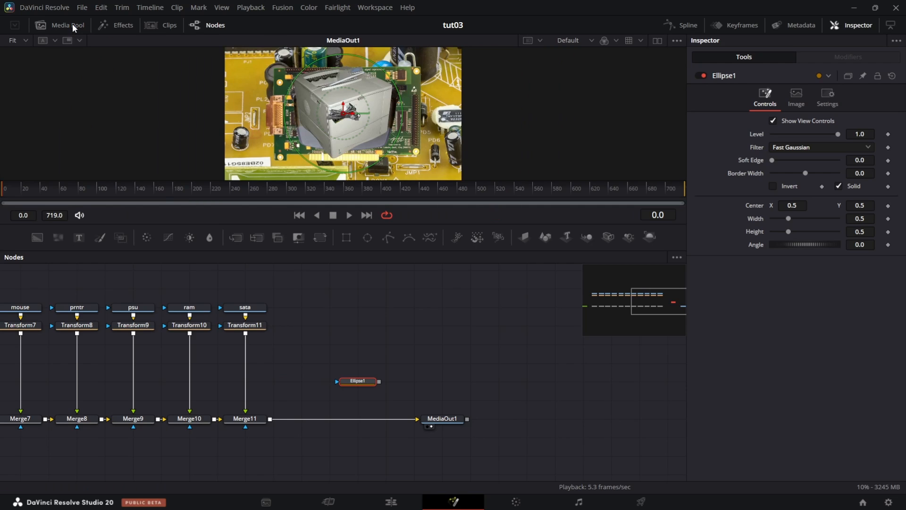
click(656, 40)
drag(364, 382, 162, 169)
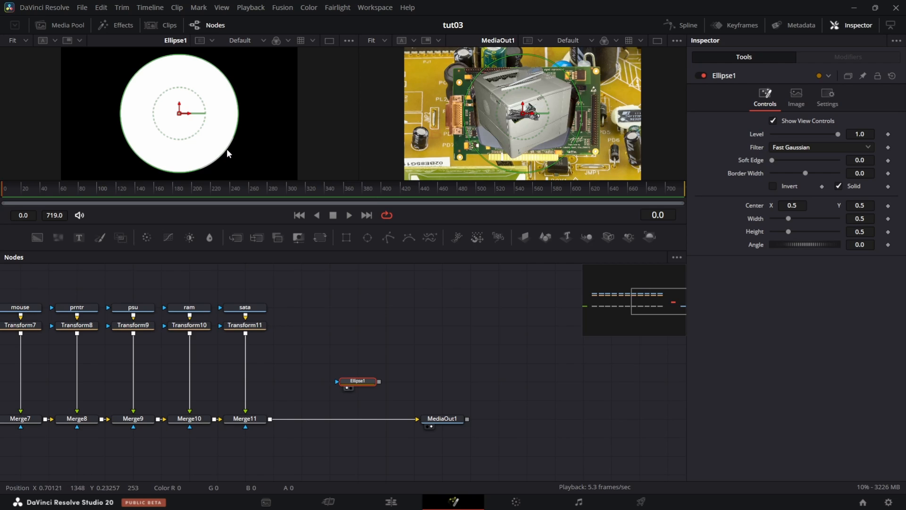
Step: Shrink the Ellipse1 mask evenly to a width and height of about 0.43
drag(227, 151, 217, 142)
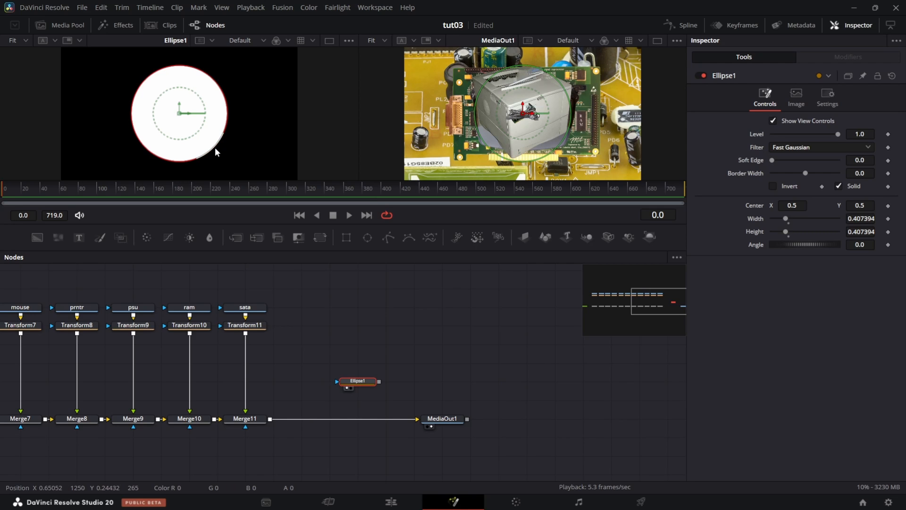
drag(215, 148, 216, 149)
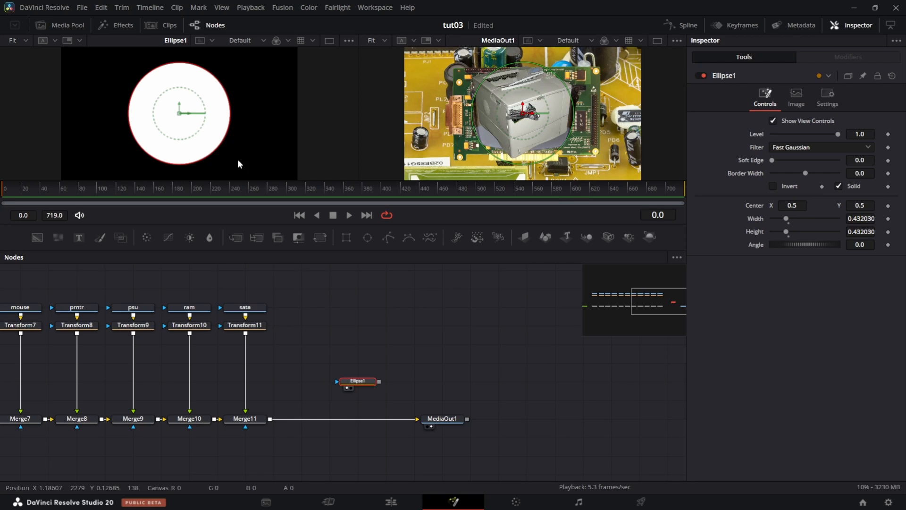
click(369, 402)
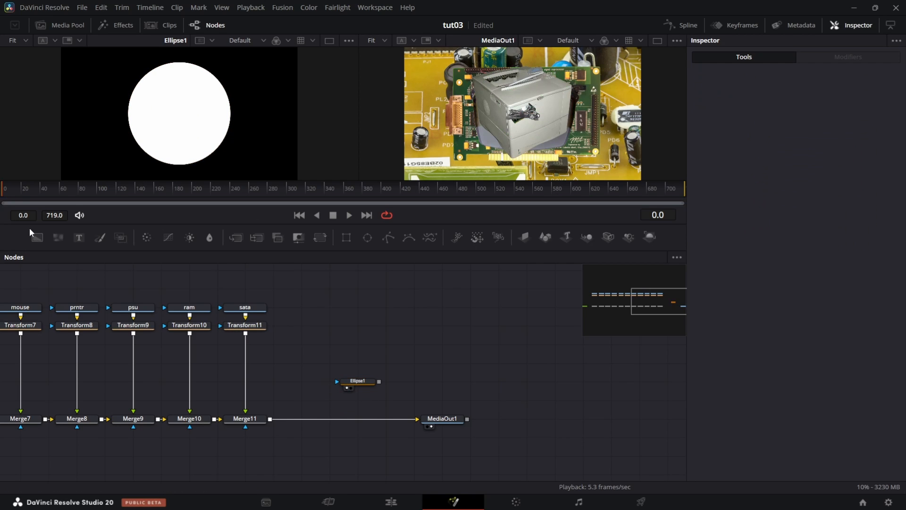
Step: Add a white Background node beneath Ellipse1, mask it with the ellipse, and merge it between Merge11 and MediaOut1
drag(37, 237, 357, 399)
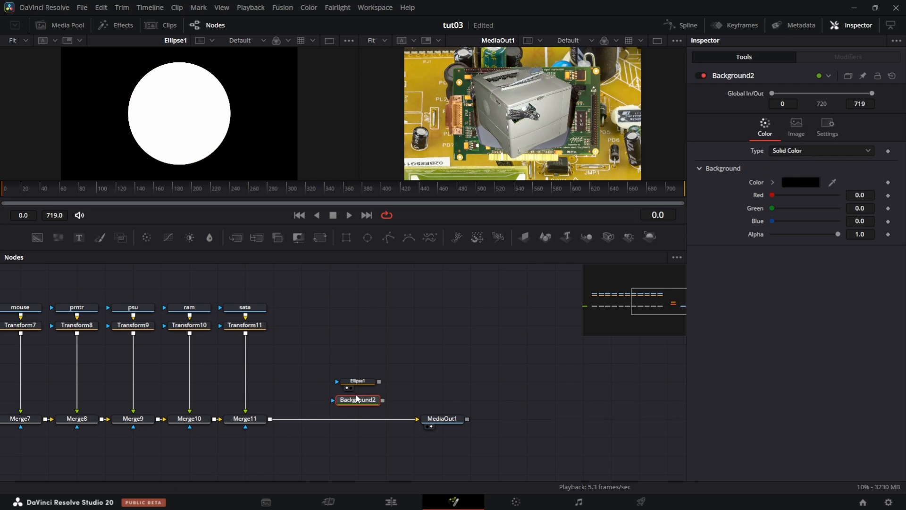
click(800, 182)
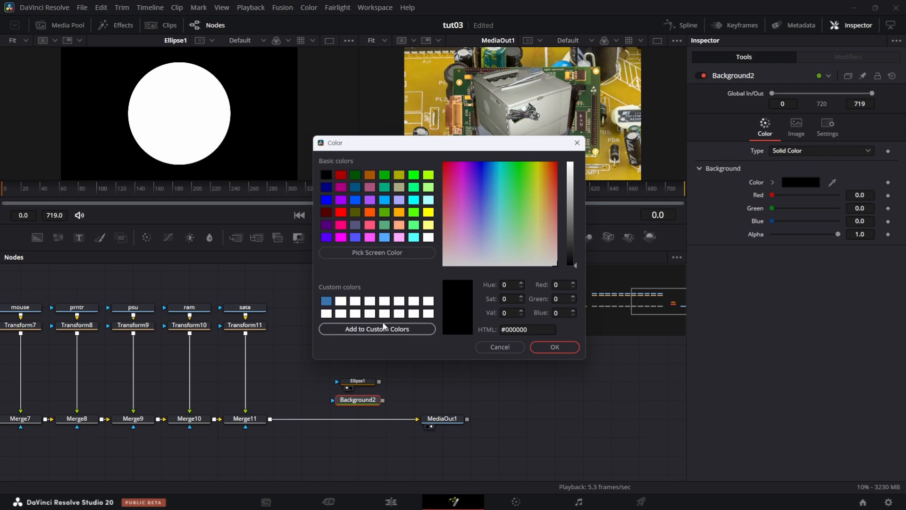
click(342, 301)
click(563, 345)
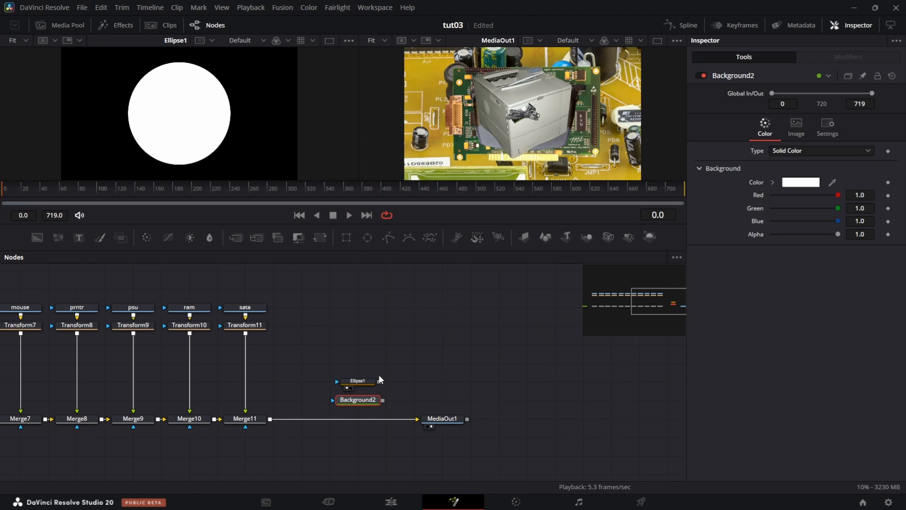
drag(378, 380, 271, 420)
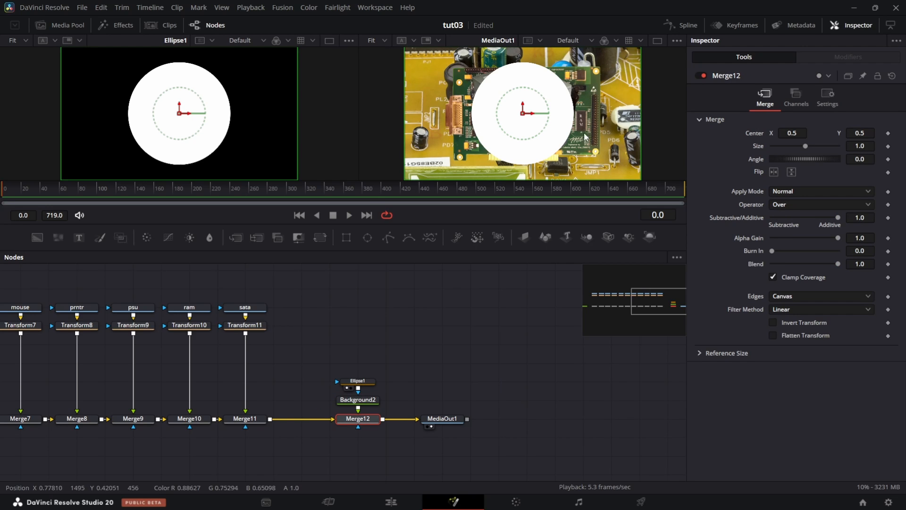
Step: Use Transform1 to move the router image to the left of the white circle and slightly below the frame's centre
scroll(319, 348, left, 15)
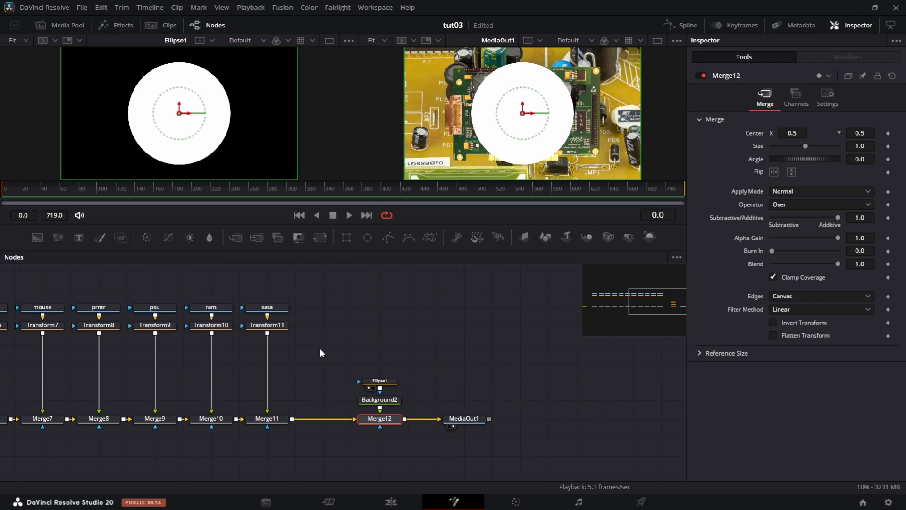
scroll(319, 347, left, 2)
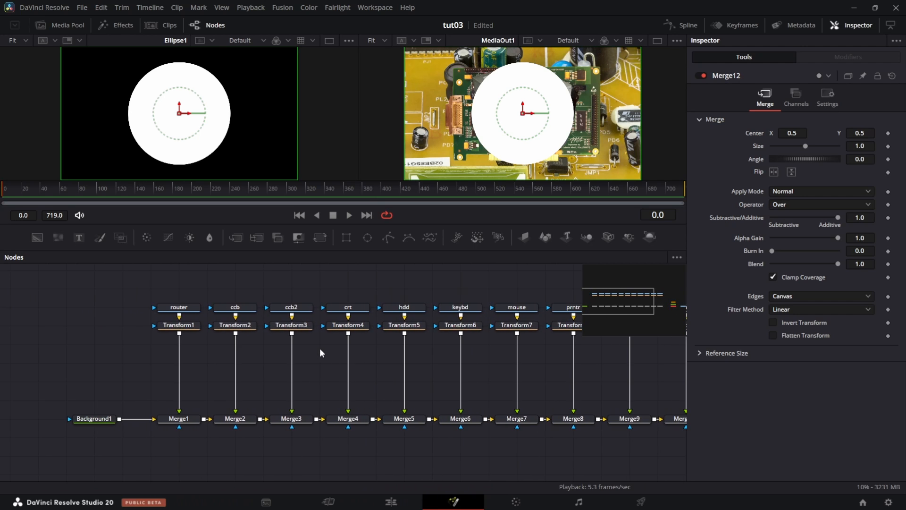
click(190, 329)
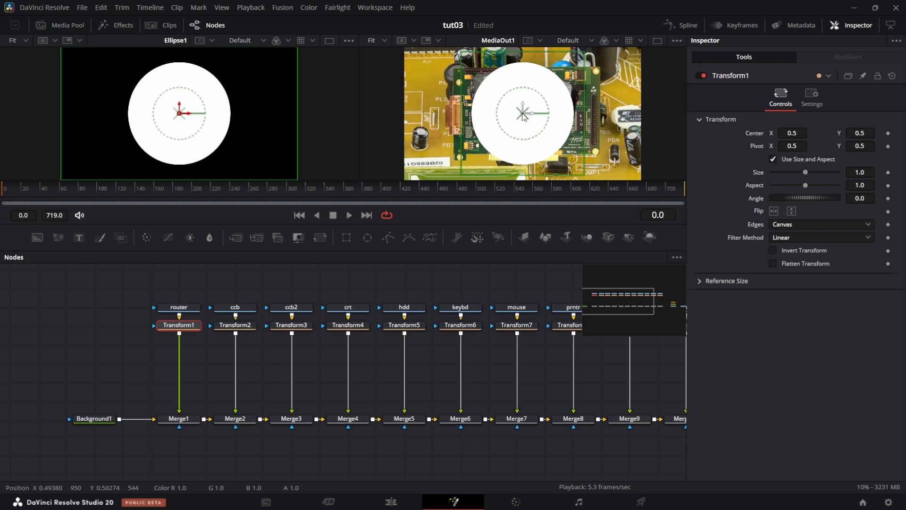
drag(523, 114, 438, 137)
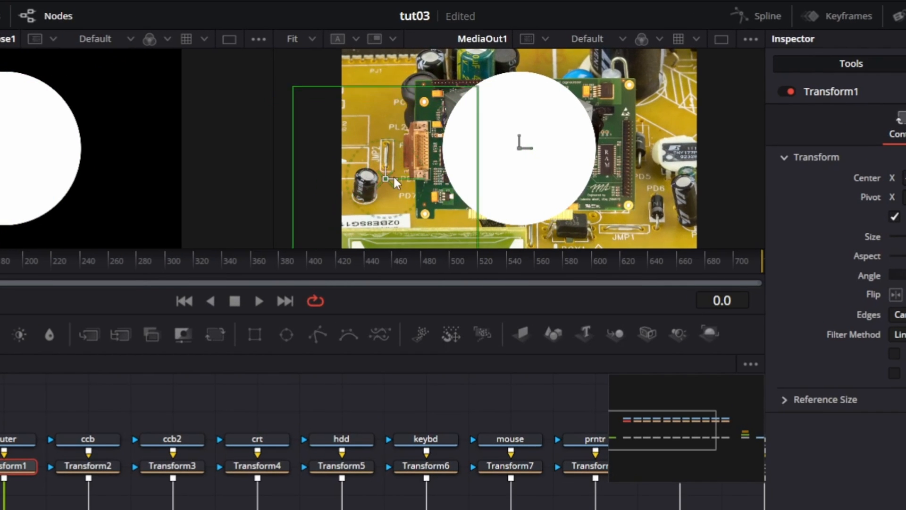
Step: Return the router image to the frame's centre, with the Transform1 Center at 0.5, 0.5
drag(394, 177, 532, 154)
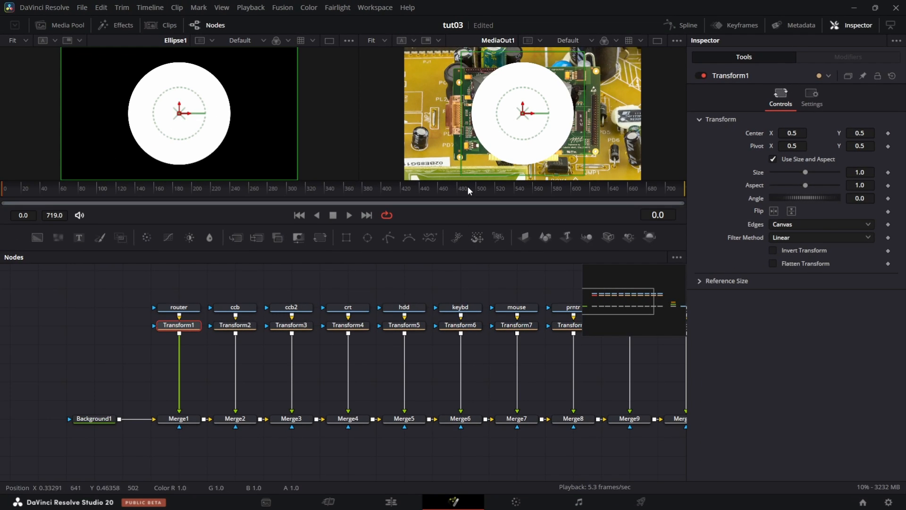
Step: With Transform2, shrink the ccb image to size 0.065 and place it at the white circle's lower-left edge, centre about 0.408, 0.401
click(247, 328)
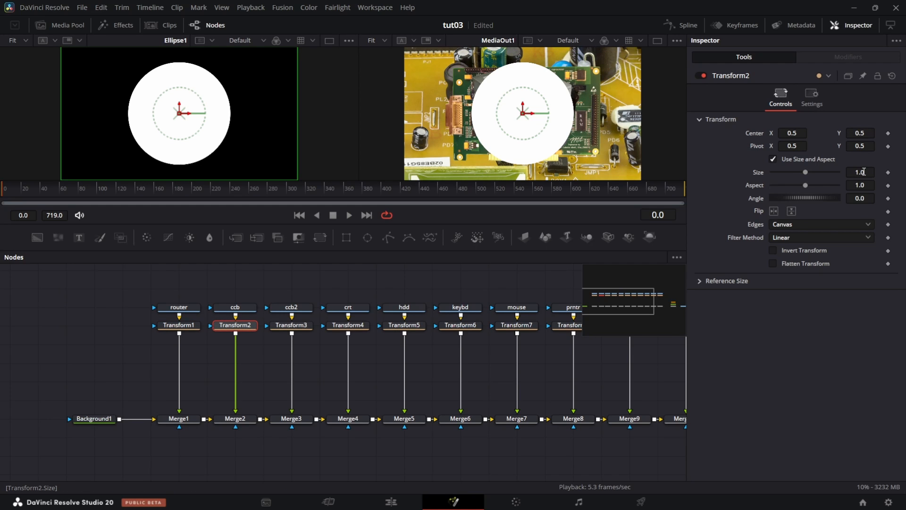
drag(864, 172, 685, 171)
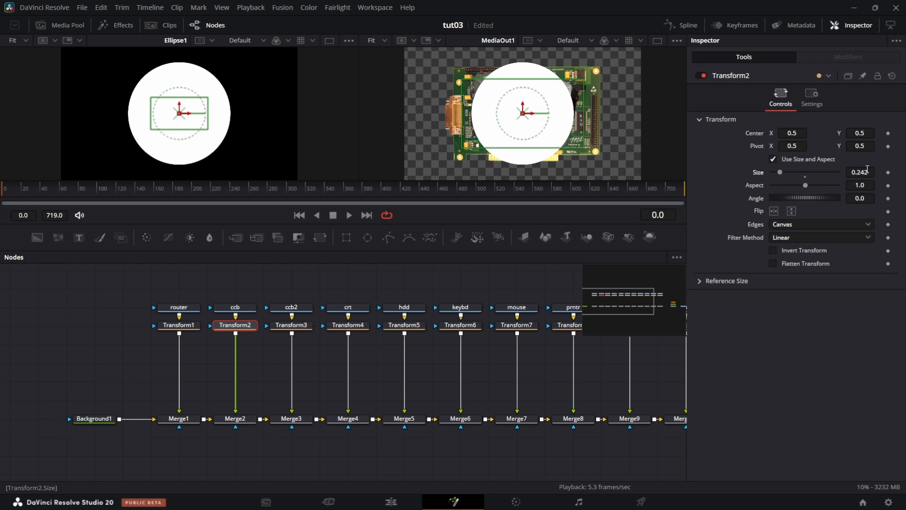
drag(866, 172, 856, 172)
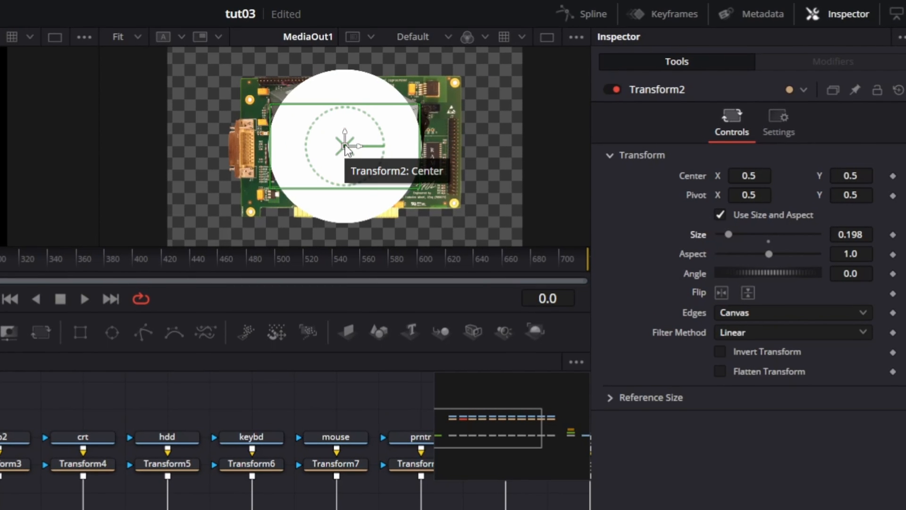
drag(345, 145, 226, 189)
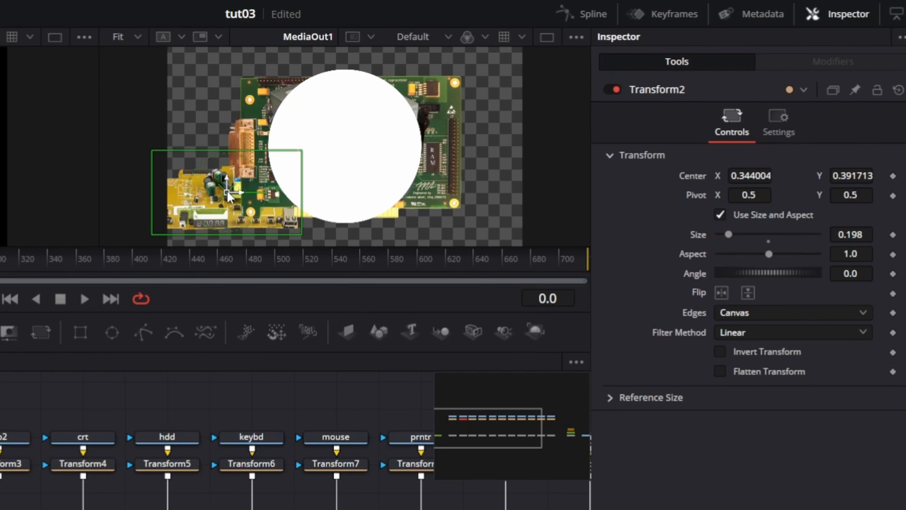
drag(856, 232, 793, 232)
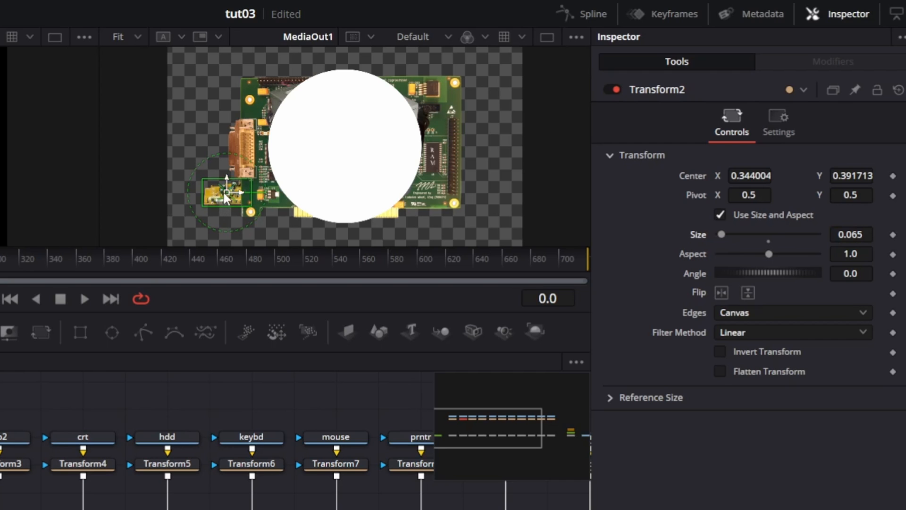
drag(224, 193, 272, 186)
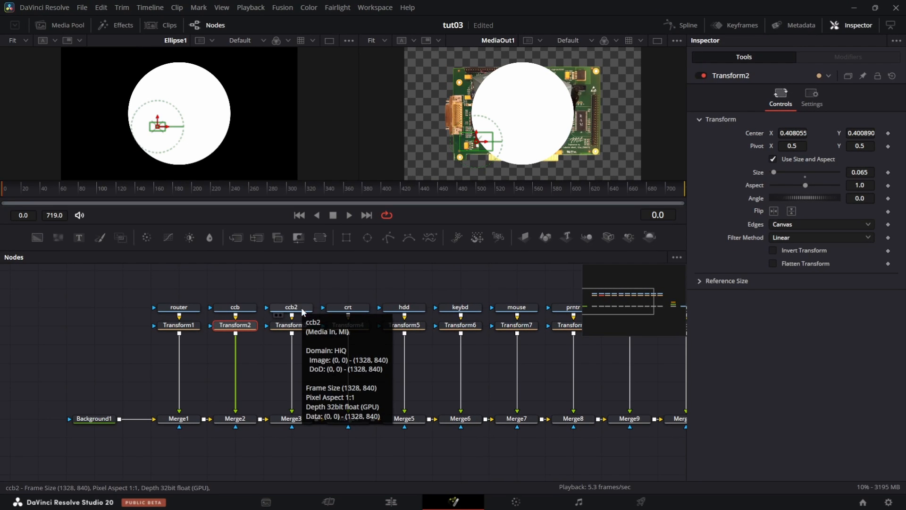
Step: With Transform3, shrink the ccb2 image to size 0.154 and place it at the circle's left edge, centre about 0.159, 0.535
click(298, 325)
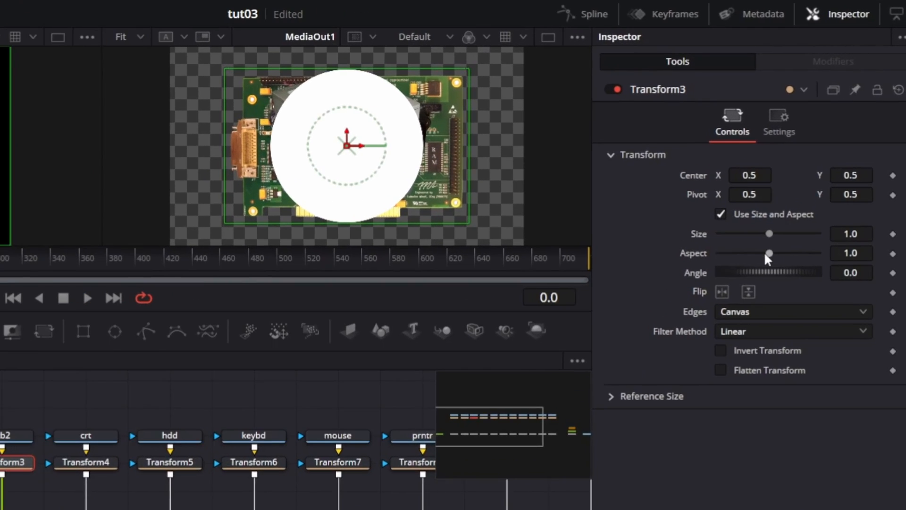
drag(769, 233, 734, 258)
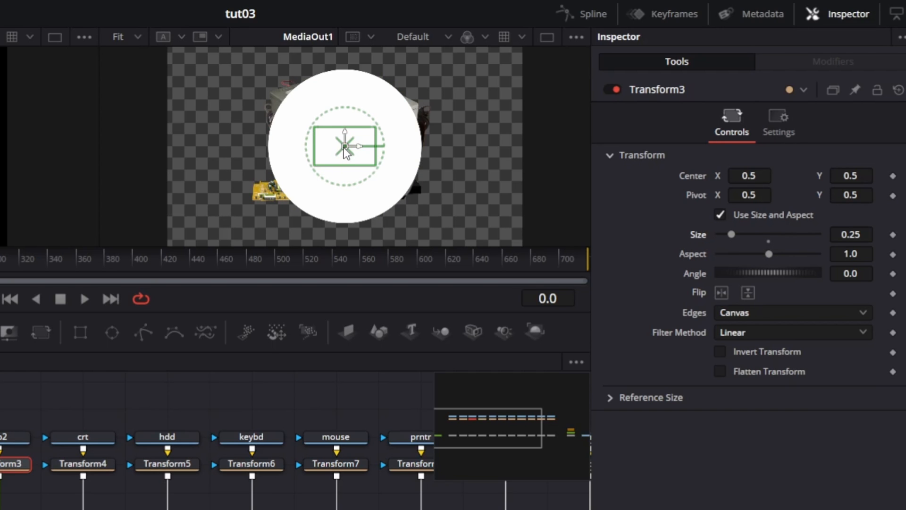
drag(343, 147, 232, 147)
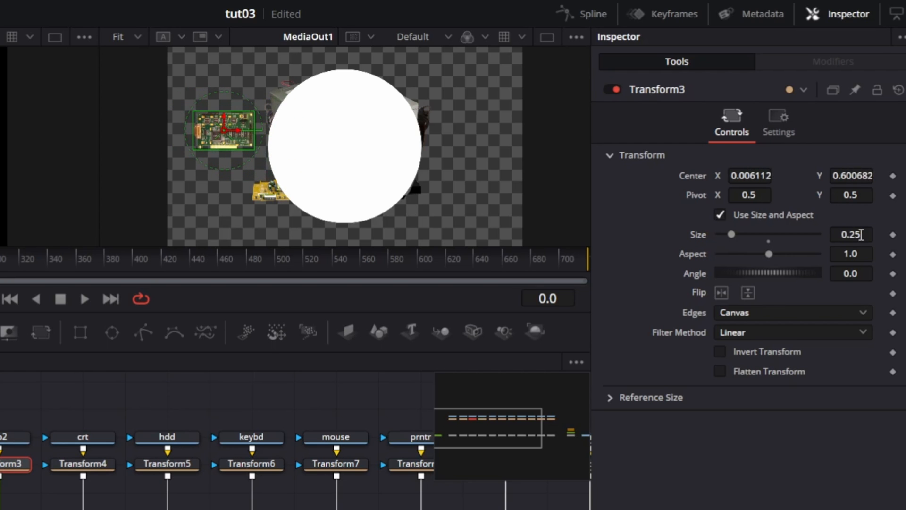
mouse_move(861, 235)
mouse_down()
mouse_move(823, 234)
mouse_move(846, 234)
mouse_up()
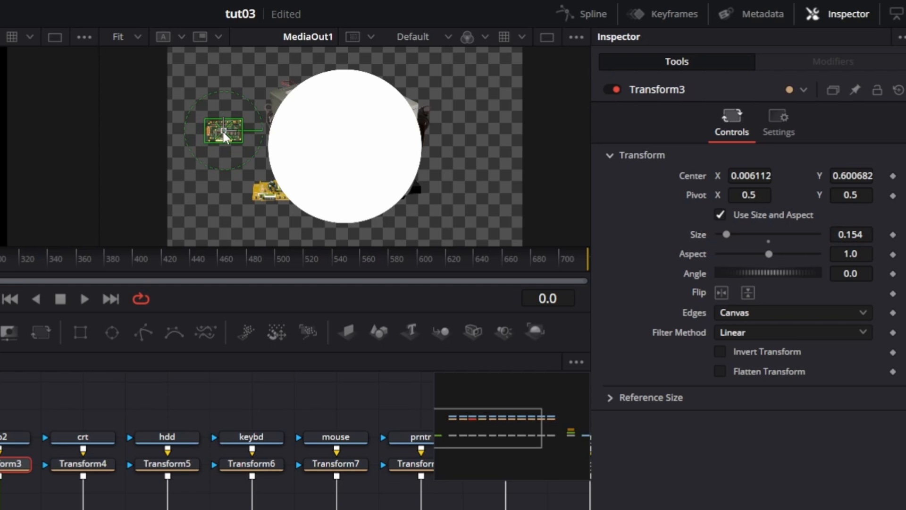
drag(223, 132, 261, 142)
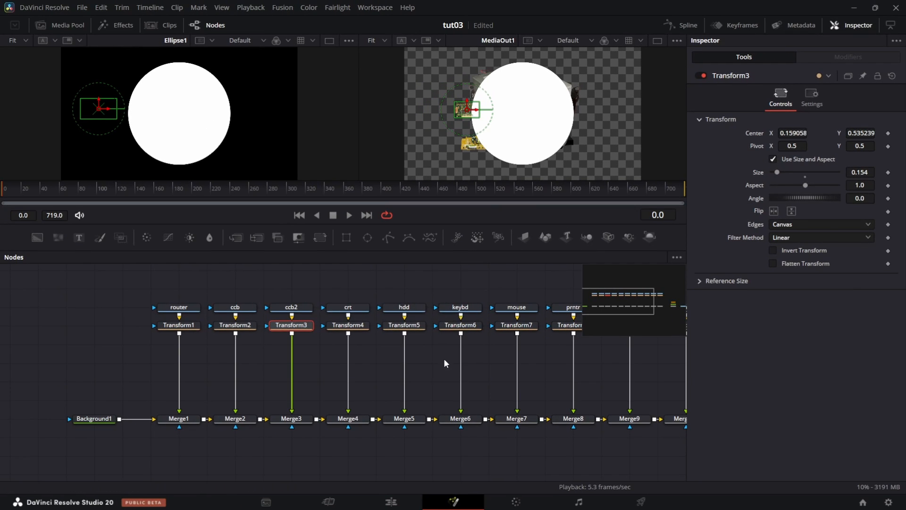
Step: With Transform1, shrink the router image to size 0.3 and place it at the circle's upper-left edge, centre about 0.115, 0.813
click(190, 329)
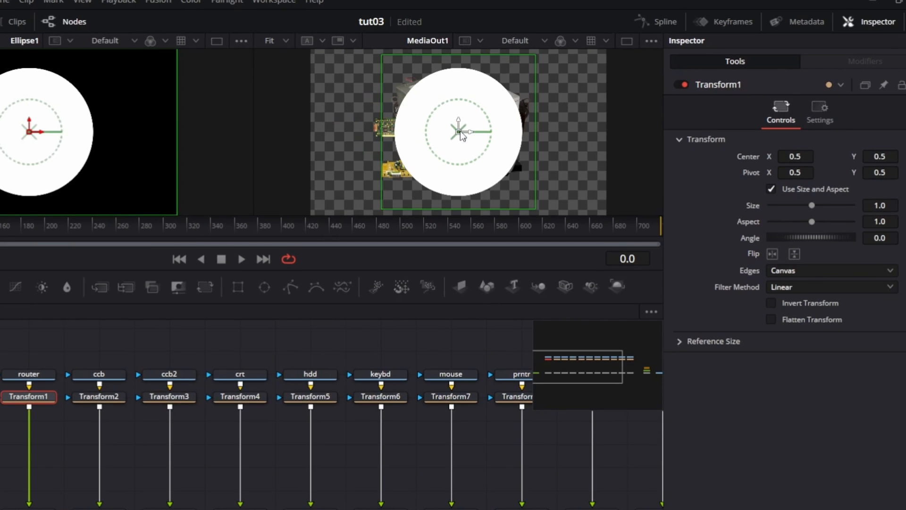
drag(522, 114, 502, 109)
drag(434, 128, 397, 88)
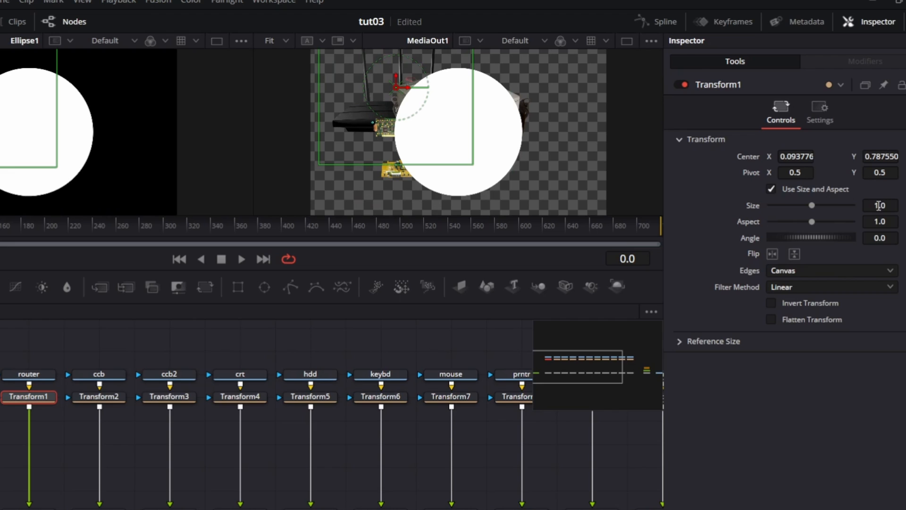
drag(816, 210, 789, 223)
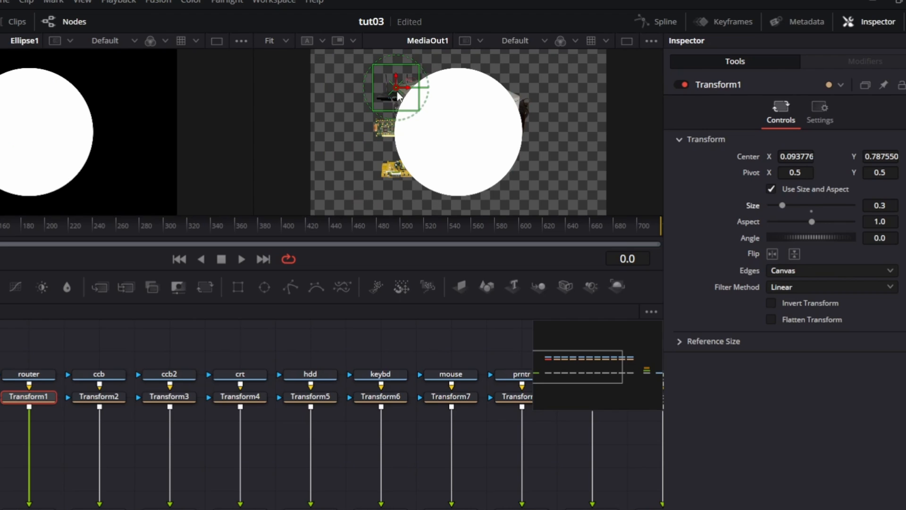
mouse_move(399, 96)
mouse_down()
mouse_move(404, 77)
mouse_move(401, 87)
mouse_up()
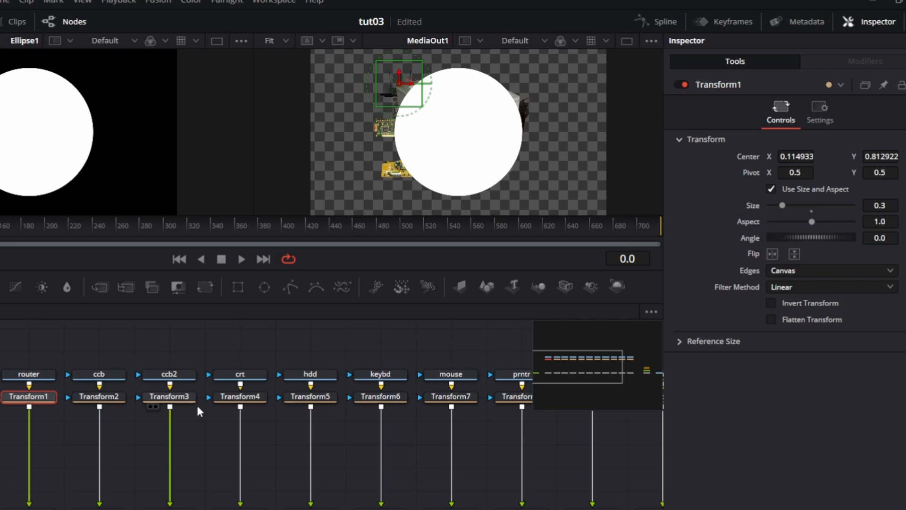
Step: With Transform4, shrink the crt image to size 0.36 and place it at the circle's lower-right edge, centre about 0.922, 0.216
click(250, 399)
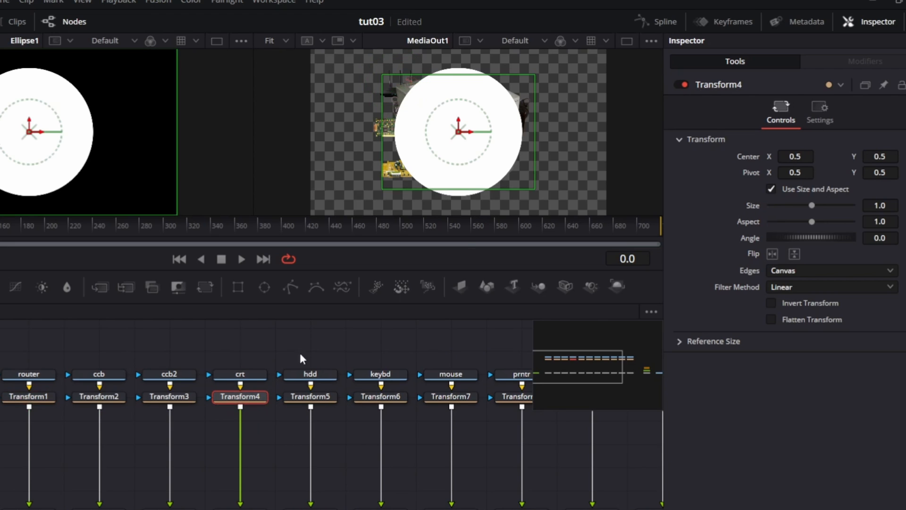
drag(452, 140, 519, 166)
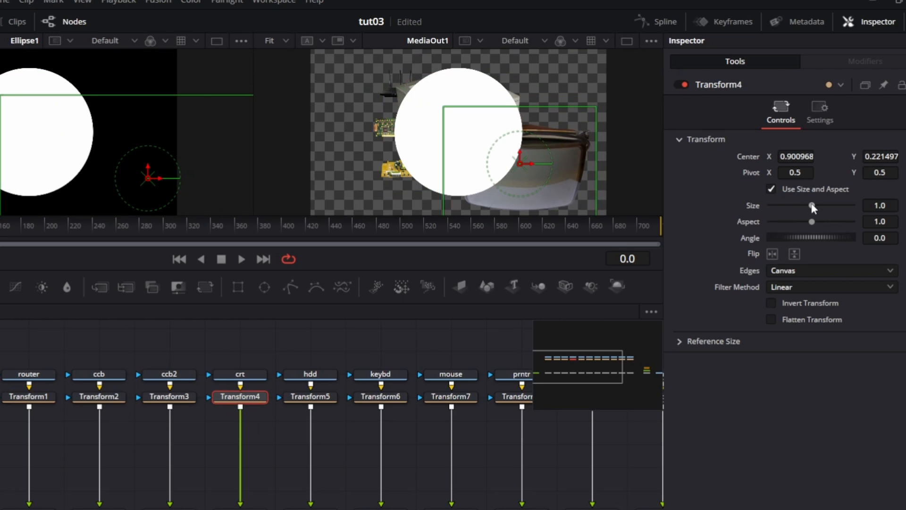
drag(810, 205, 783, 212)
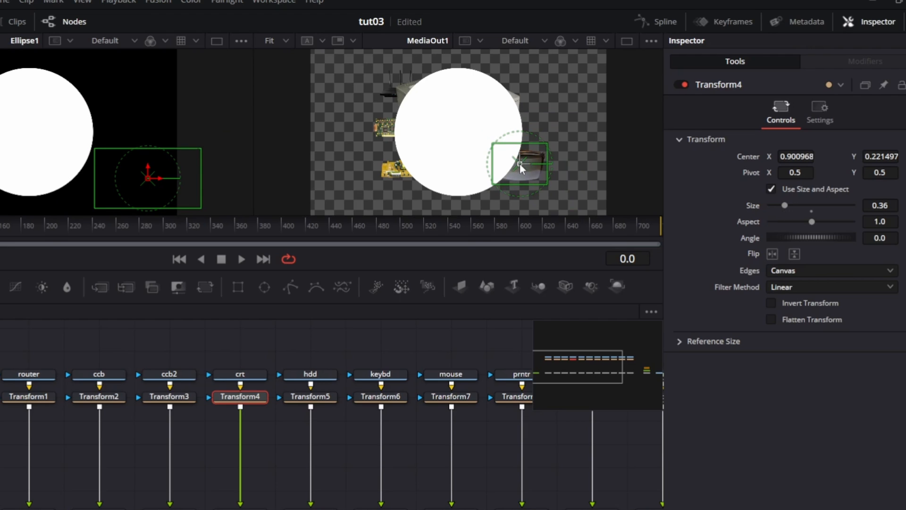
drag(519, 163, 523, 164)
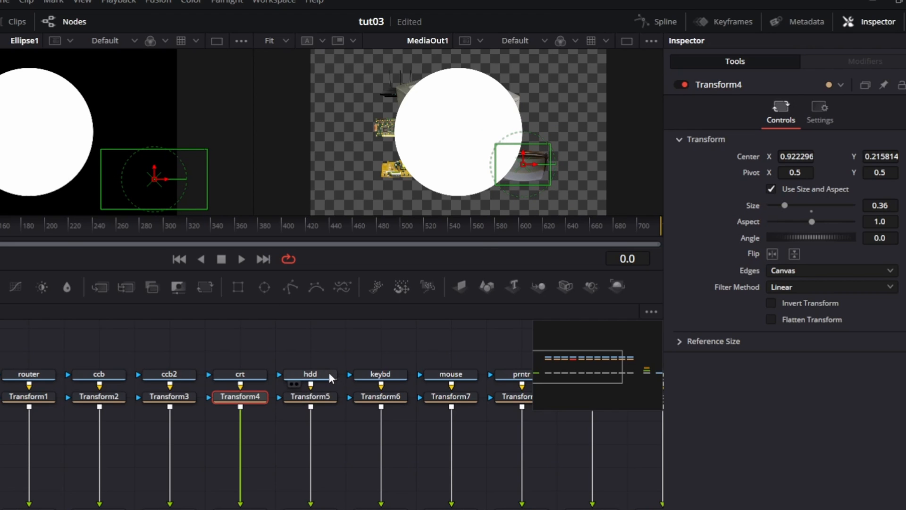
Step: Use Transform5 to move the hdd image to the circle's right edge, centre about 2.644, 0.669
click(324, 396)
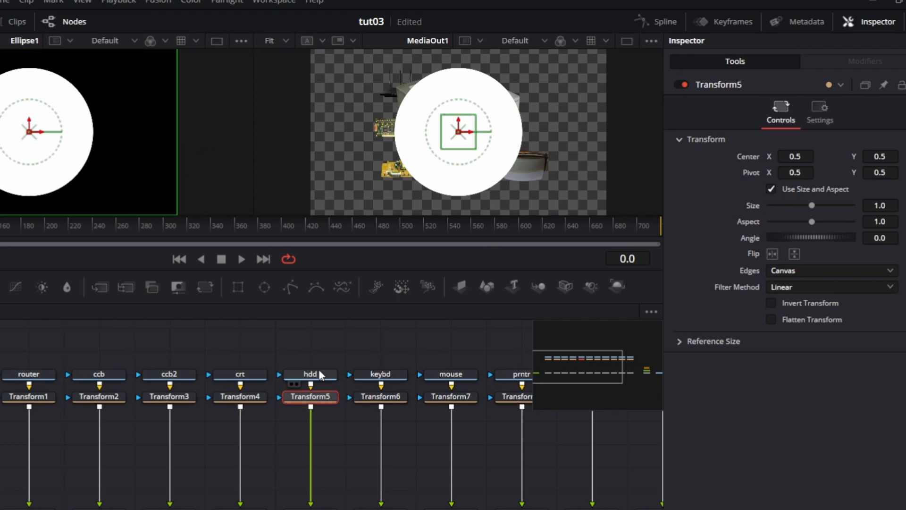
drag(460, 135, 534, 128)
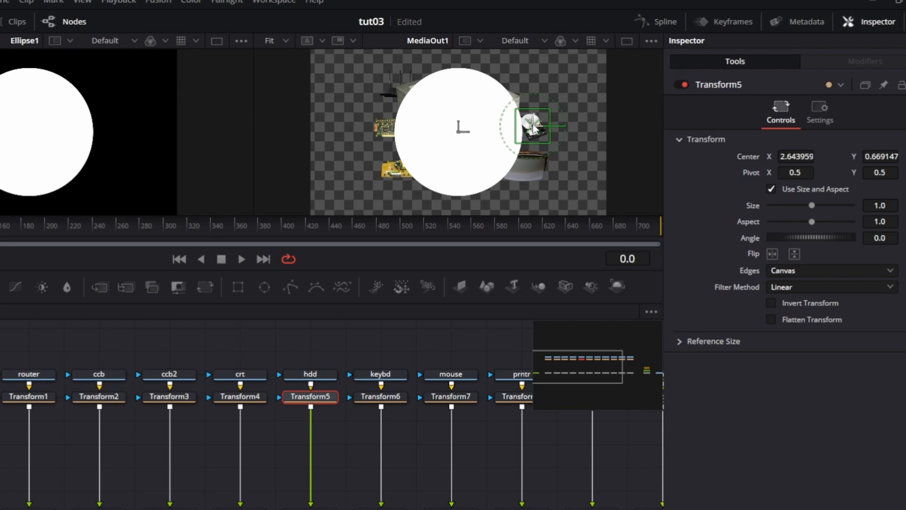
Step: With Transform6, place the keyboard image below the circle, slightly left of centre at about 0.121, -2.31, and scale it to 0.942
click(395, 400)
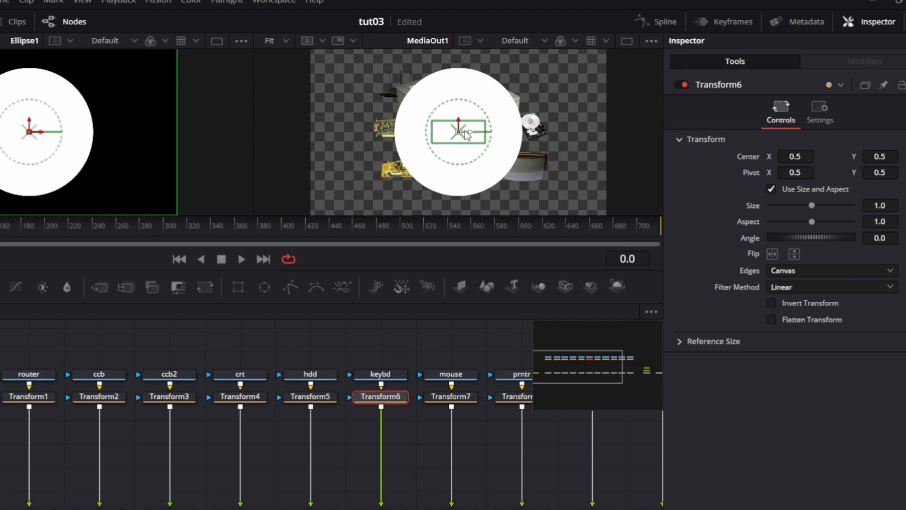
drag(458, 134, 444, 201)
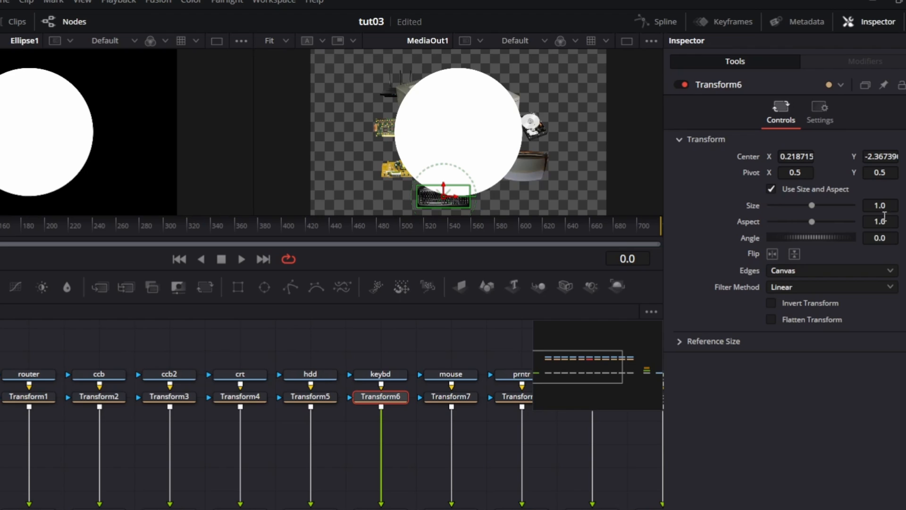
drag(882, 208, 877, 208)
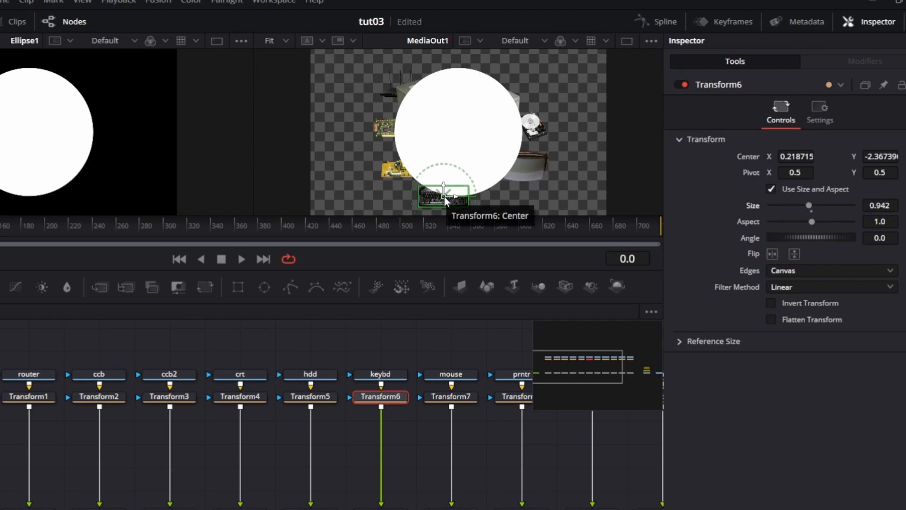
drag(445, 201, 441, 199)
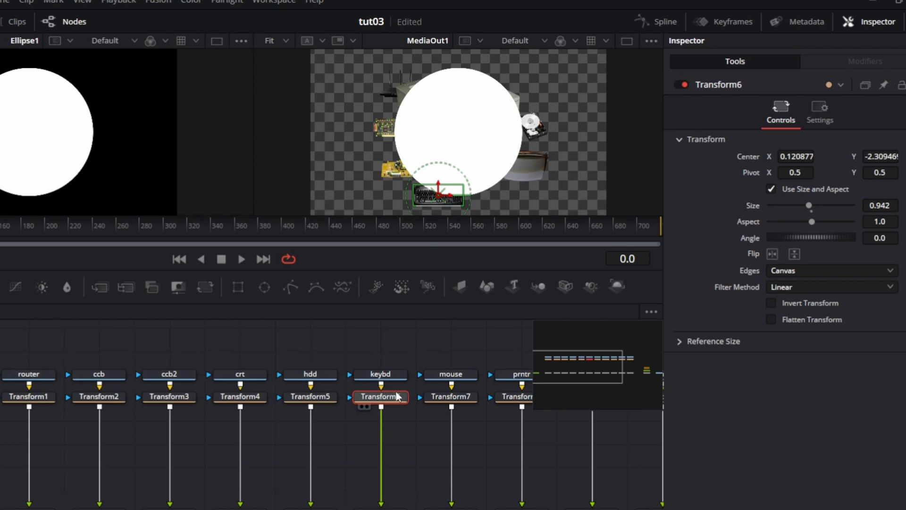
Step: With Transform7, place the mouse image below the circle beside the keyboard, centre about 0.996, -1.18, and shrink it to size 0.594
scroll(419, 400, right, 3)
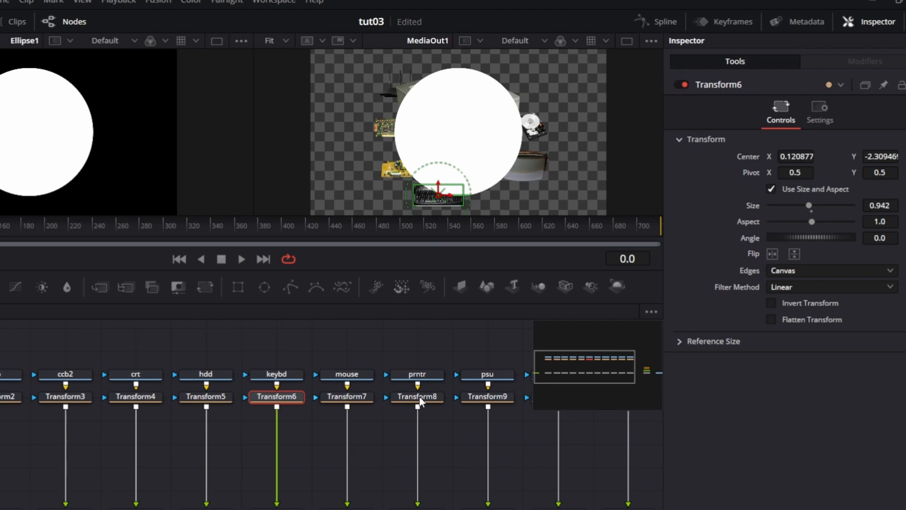
click(367, 398)
drag(458, 134, 478, 200)
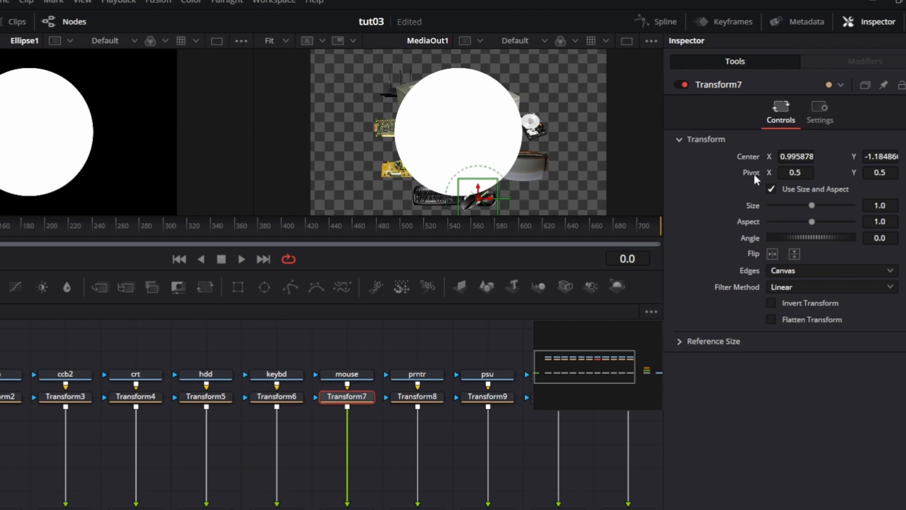
drag(883, 206, 829, 206)
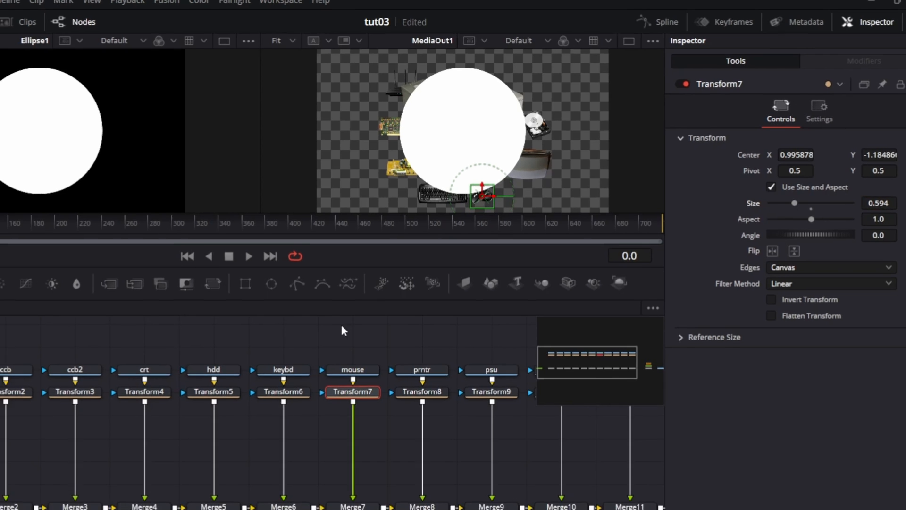
Step: With Transform8, shrink the printer image to size 0.45 and place it at the circle's top edge, centre about 0.448, 0.961
scroll(468, 360, right, 5)
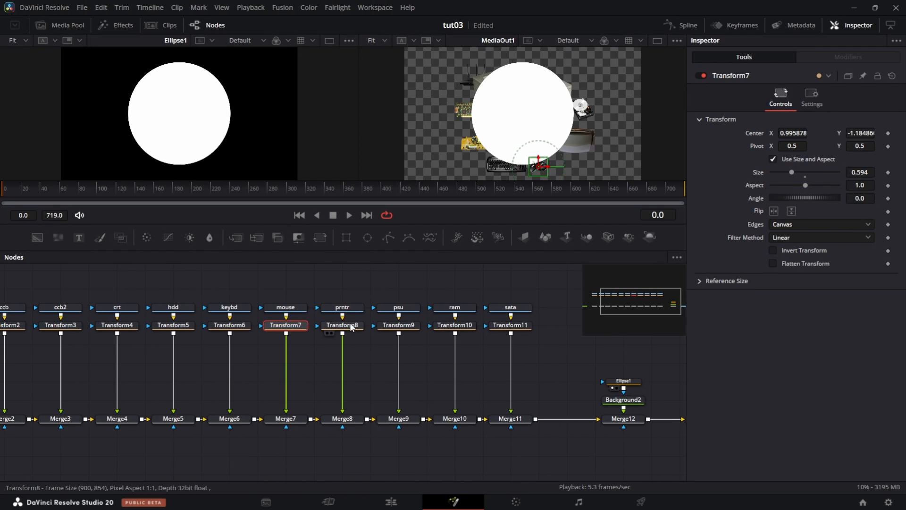
click(348, 329)
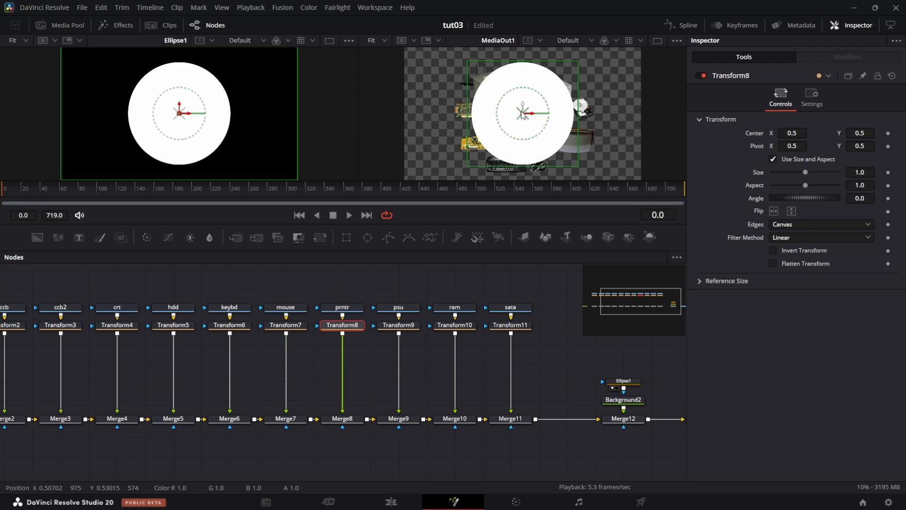
drag(522, 114, 532, 86)
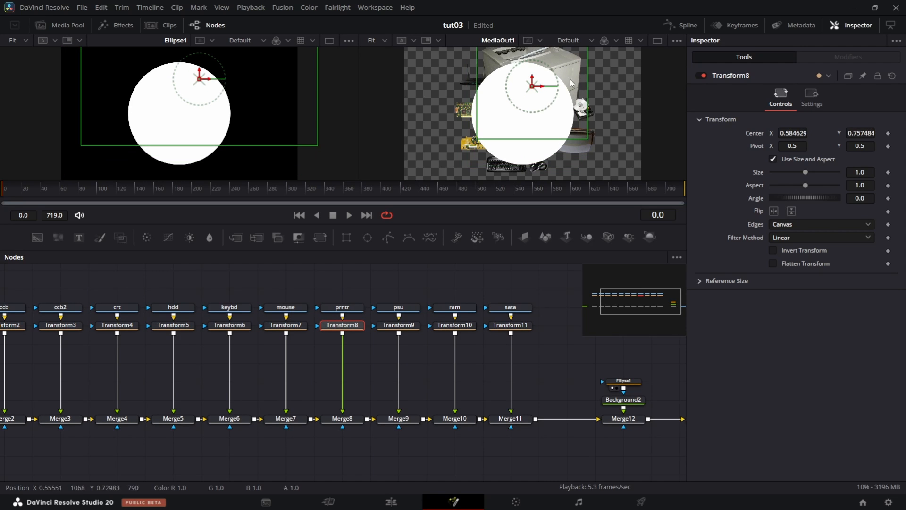
drag(805, 169, 786, 171)
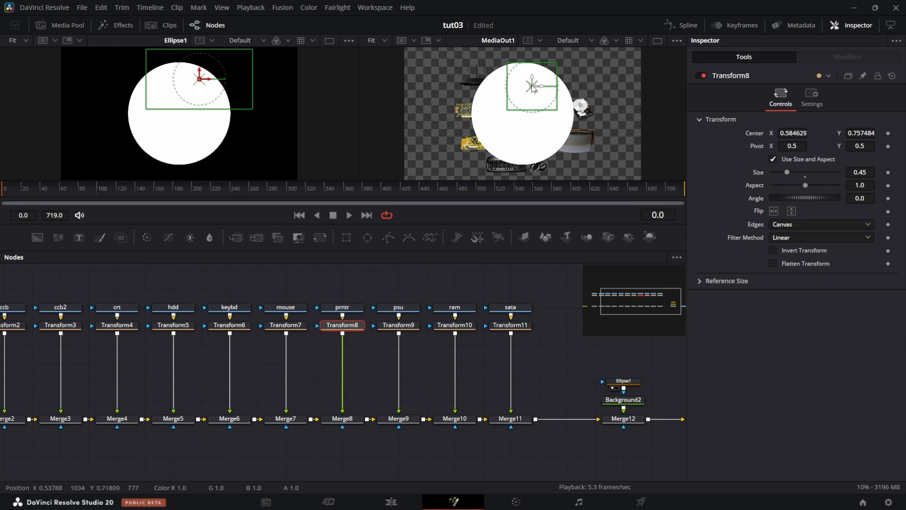
drag(533, 88, 517, 64)
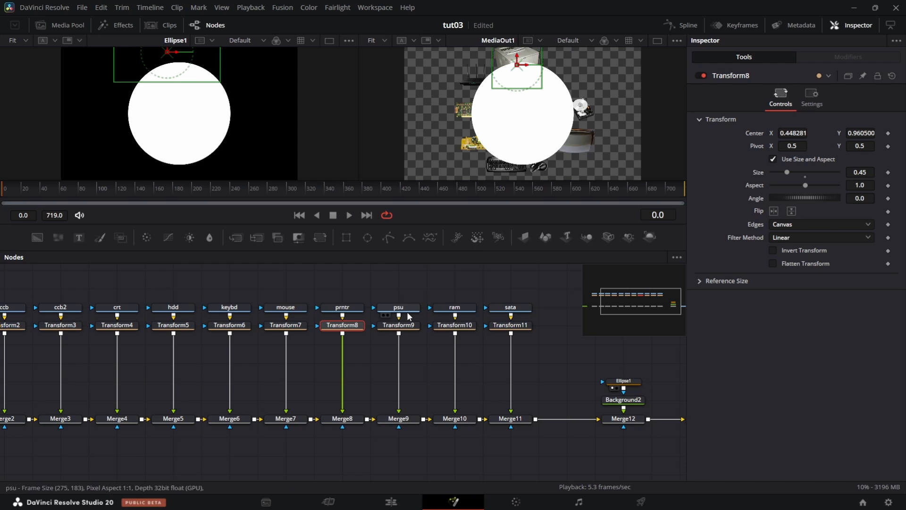
Step: Place the psu image at the circle's upper right, centre about 1.854, 2.233, and the ram image at its lower right, about 1.917, -1.275
click(409, 325)
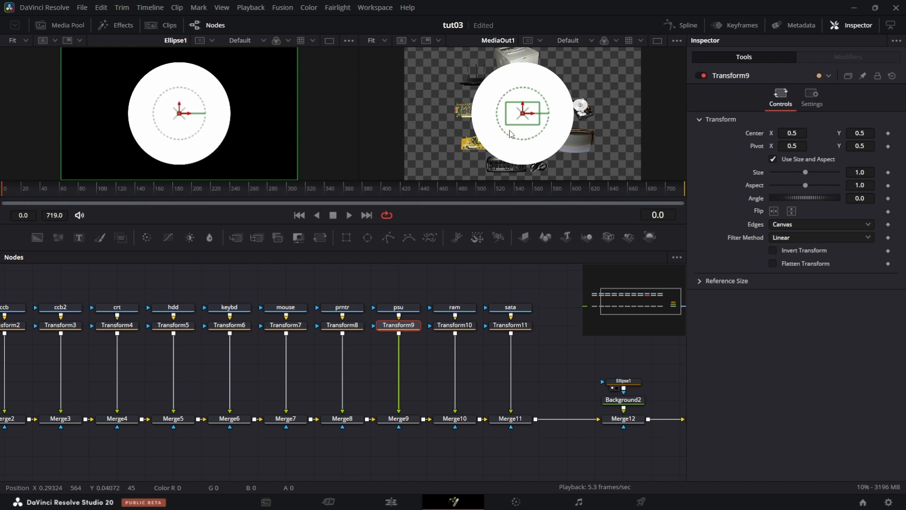
drag(523, 118, 570, 79)
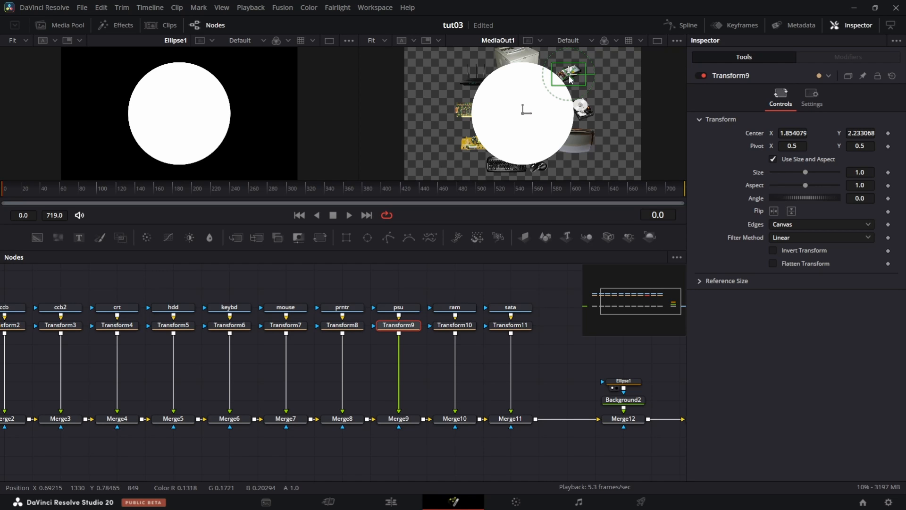
click(467, 329)
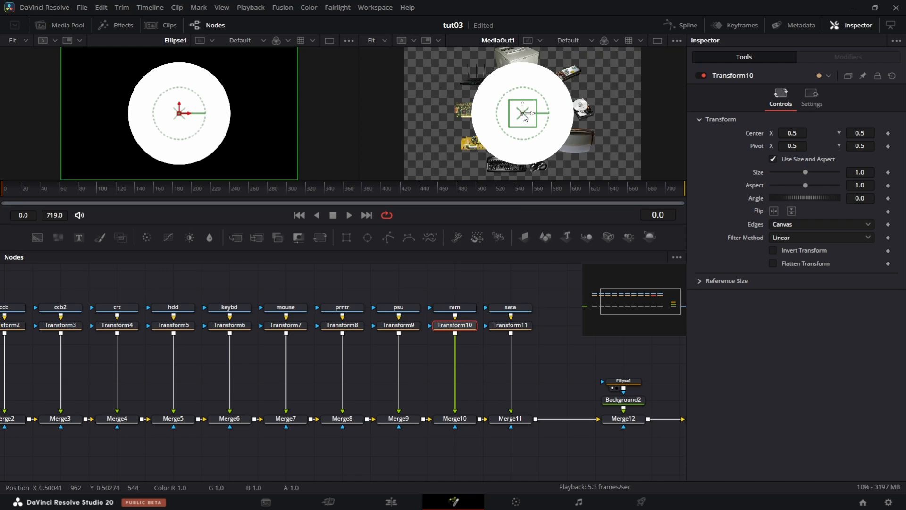
drag(524, 116, 562, 163)
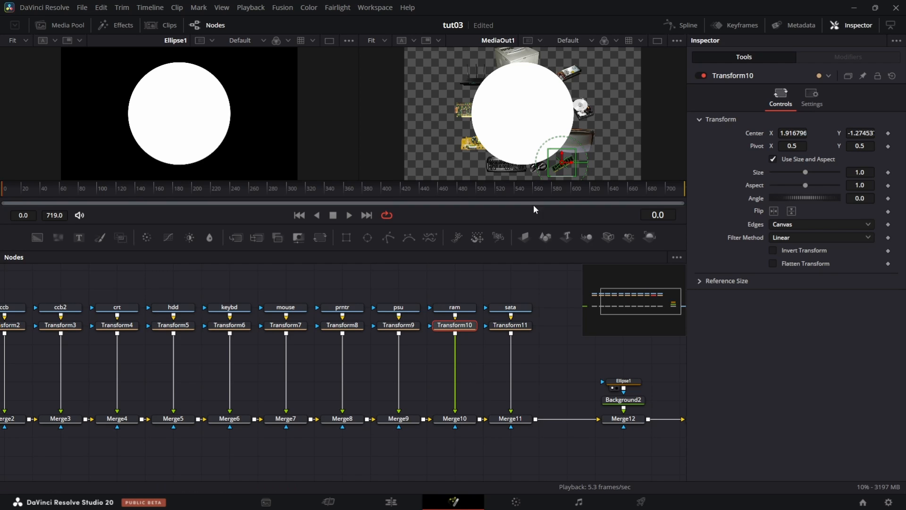
Step: Respace the images along the circle's right side, centring hdd at about 2.588, 1.045, crt at 0.965, 0.312 and ram at 1.992, -1.124
click(187, 328)
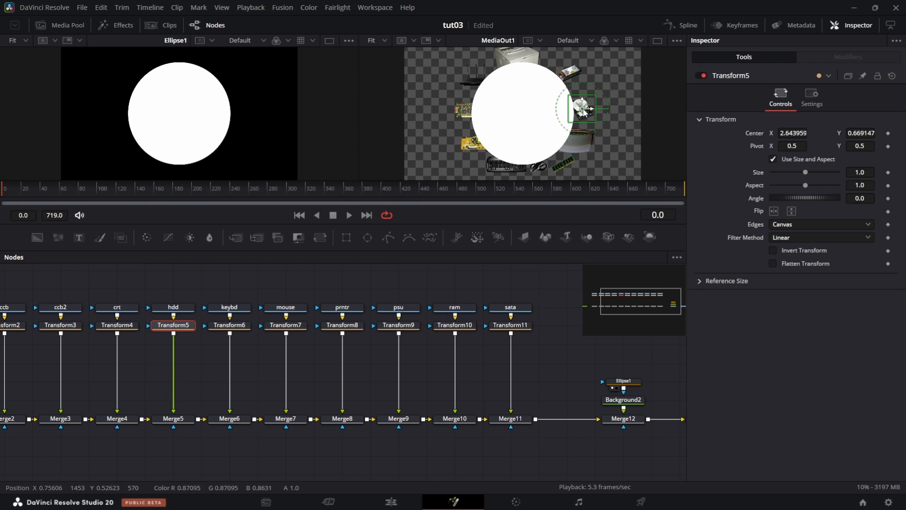
drag(582, 109, 582, 100)
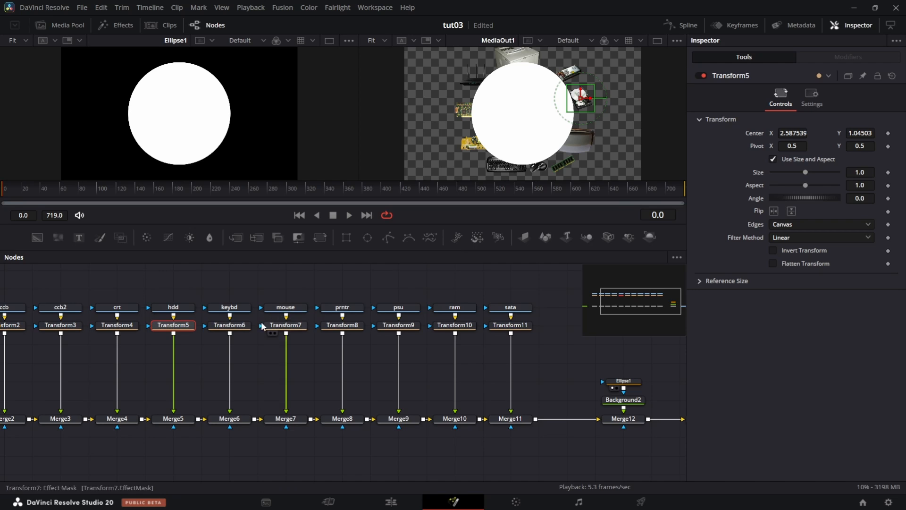
click(120, 327)
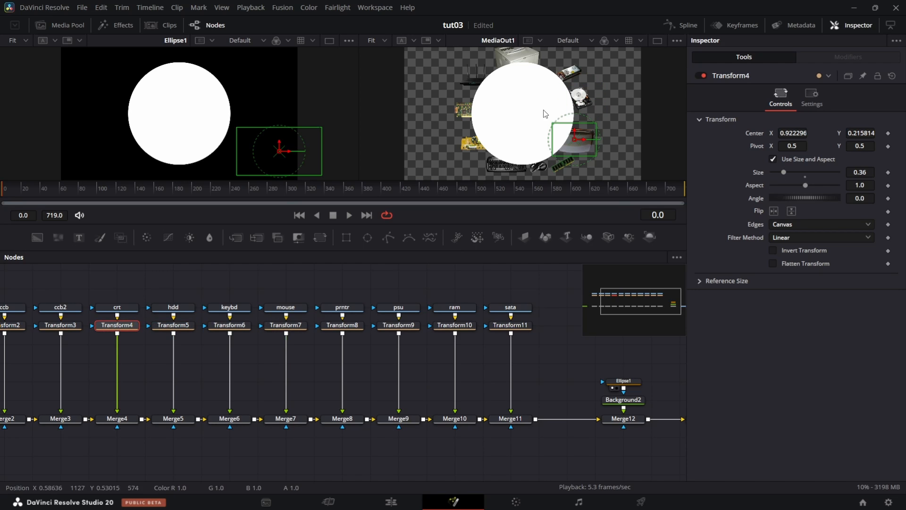
drag(574, 142, 579, 133)
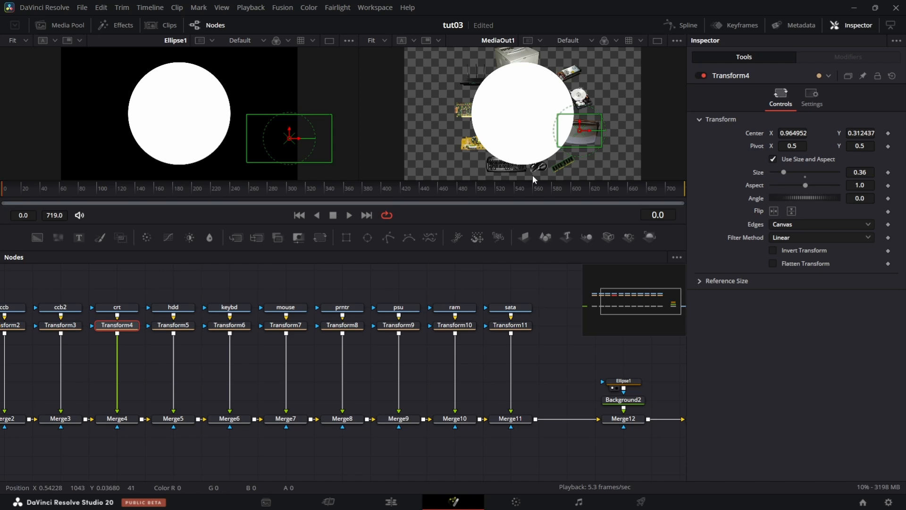
click(453, 325)
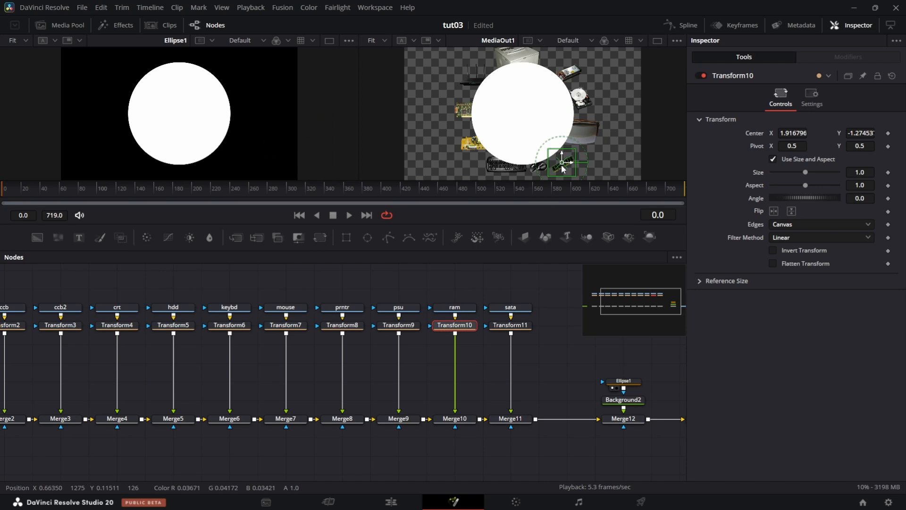
drag(561, 165, 564, 156)
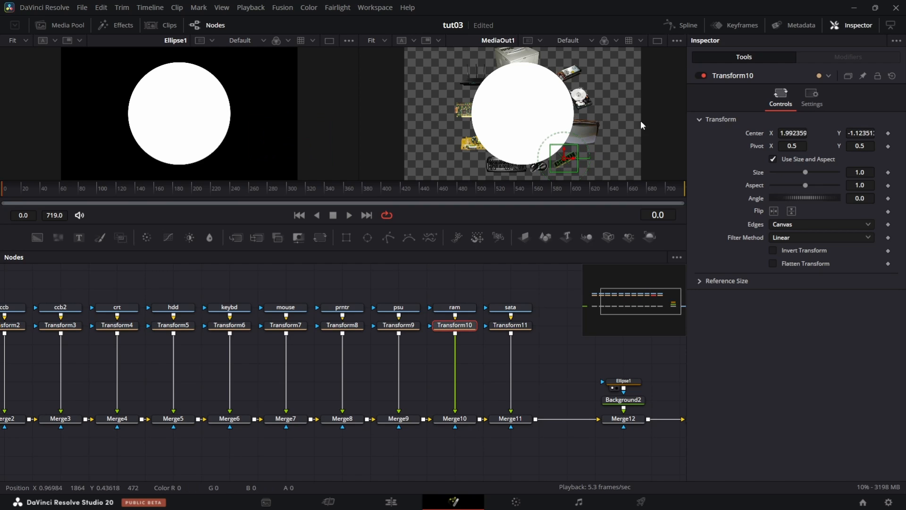
Step: With Transform11, place the sata image between the printer and psu, centre about 1.150, 3.176, and shrink it to size 0.696
click(519, 325)
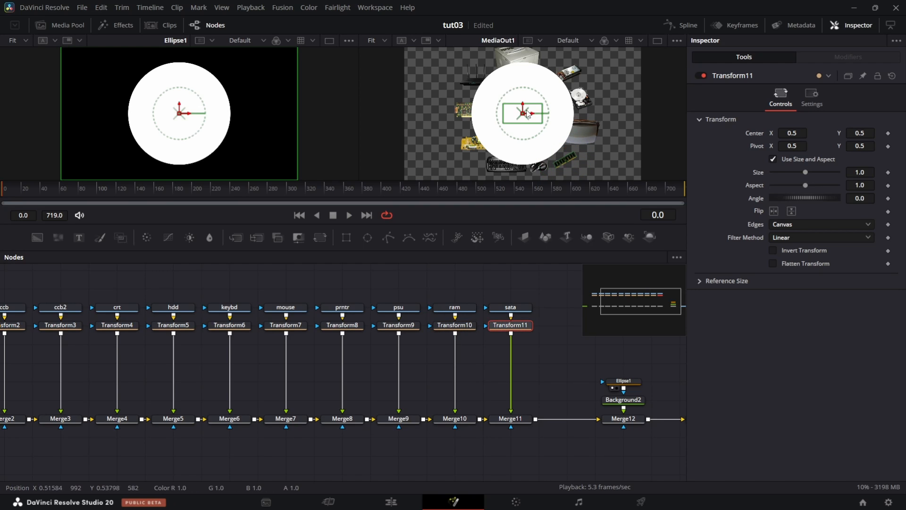
drag(525, 118, 550, 65)
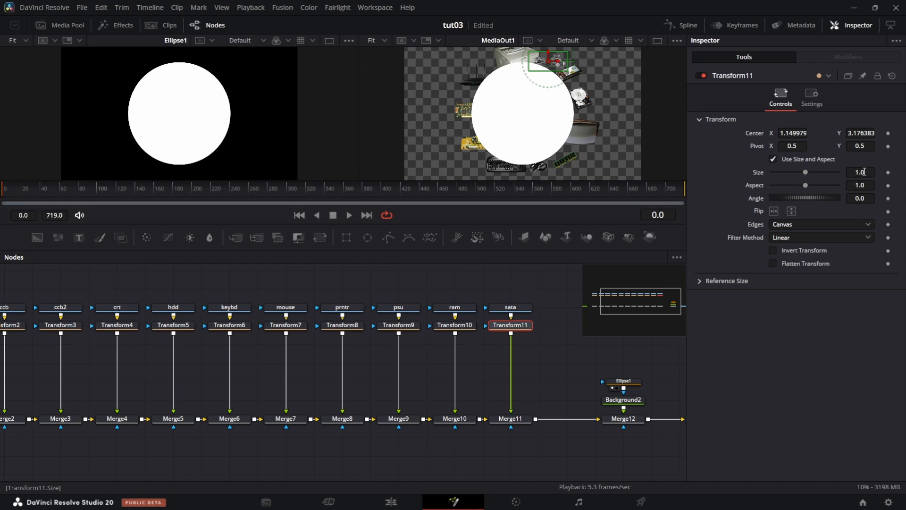
drag(864, 174, 721, 174)
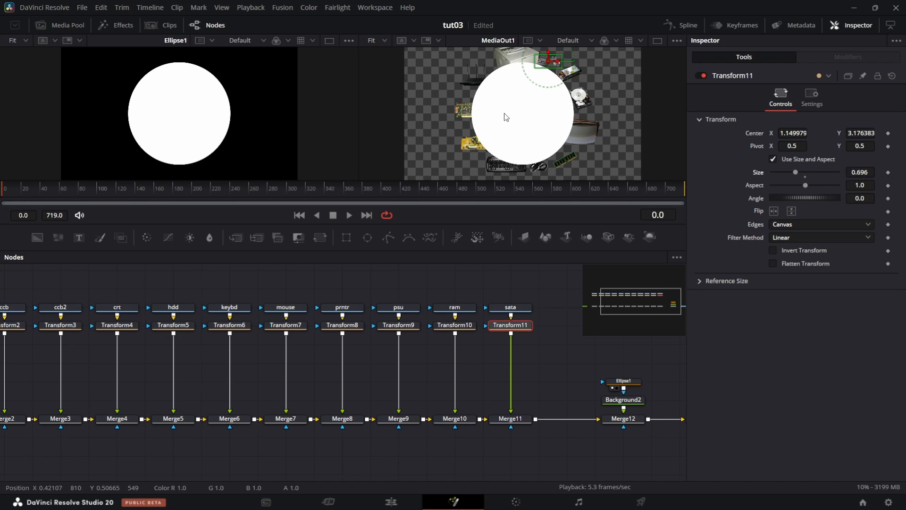
Step: Shift the printer image slightly left to centre about 0.397, 0.956, and the sata image to about 1.123, 3.176
click(353, 324)
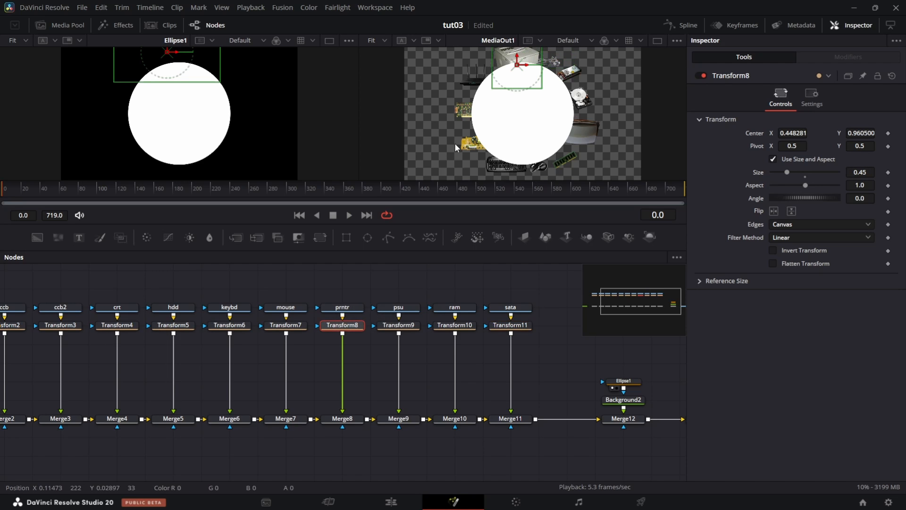
drag(518, 69, 512, 69)
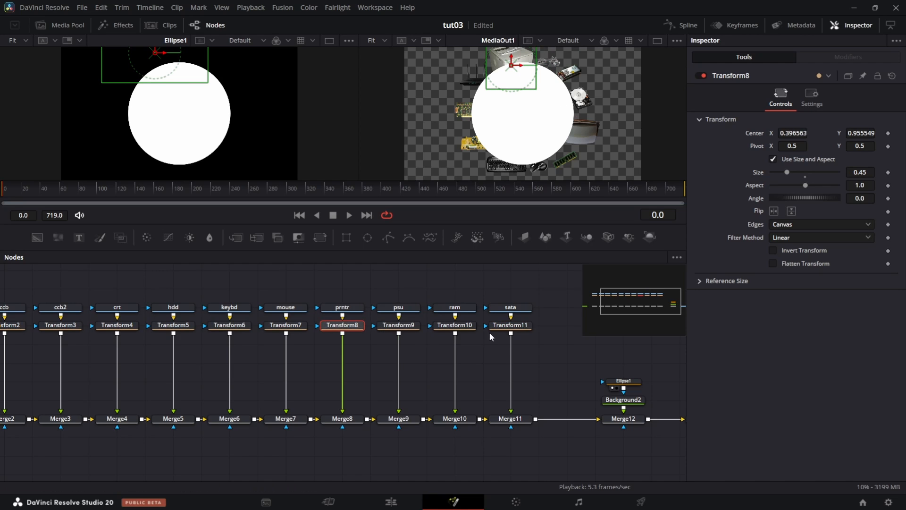
click(506, 326)
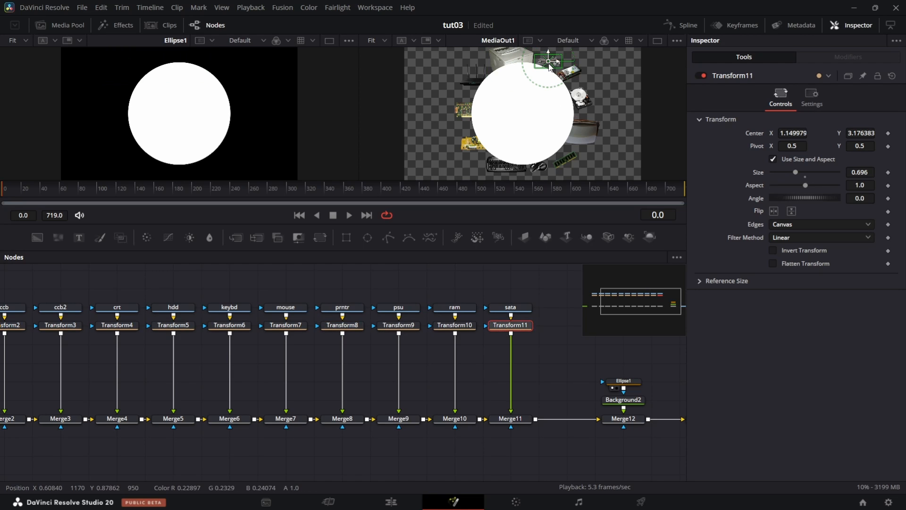
drag(549, 63, 547, 65)
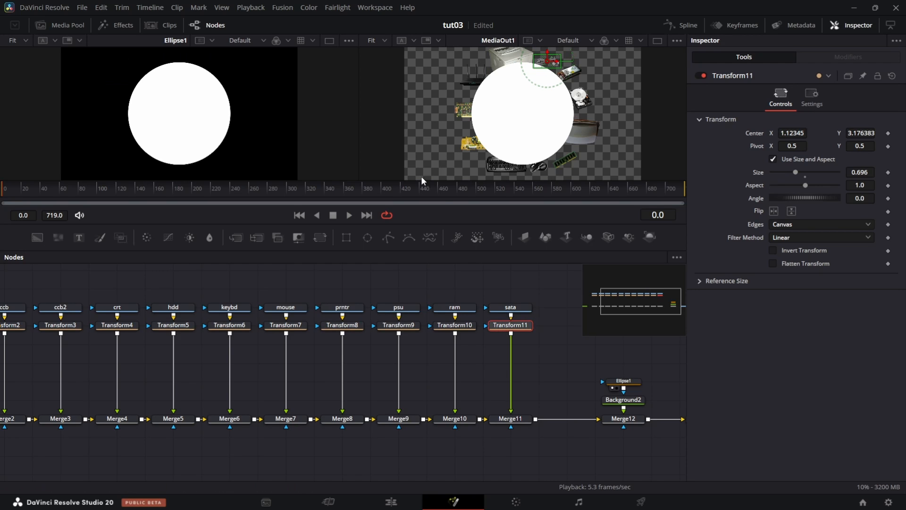
Step: Add an expression to the Angle of the router's Transform1 and set it to time/7
scroll(328, 384, left, 5)
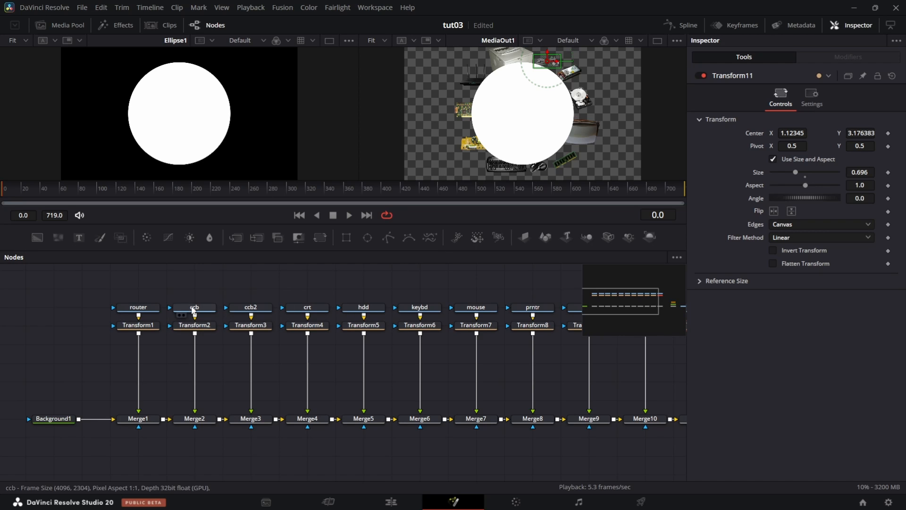
click(141, 326)
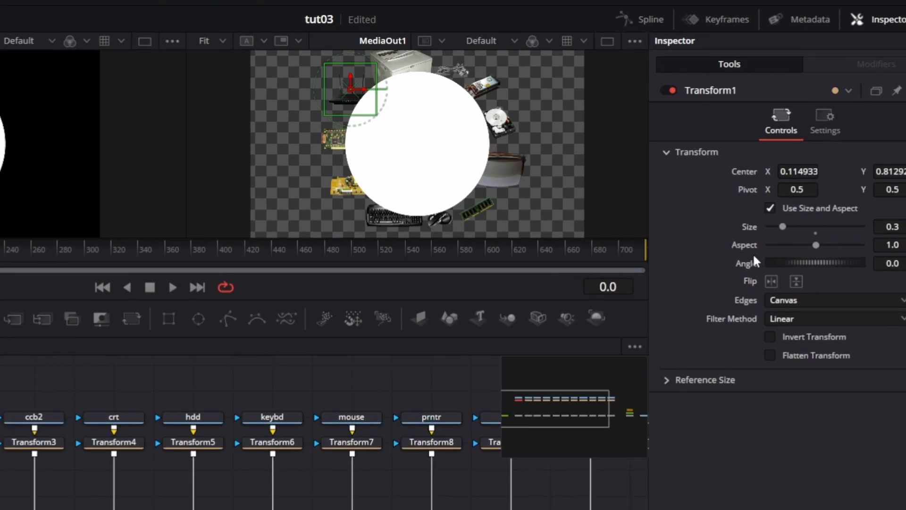
right_click(749, 282)
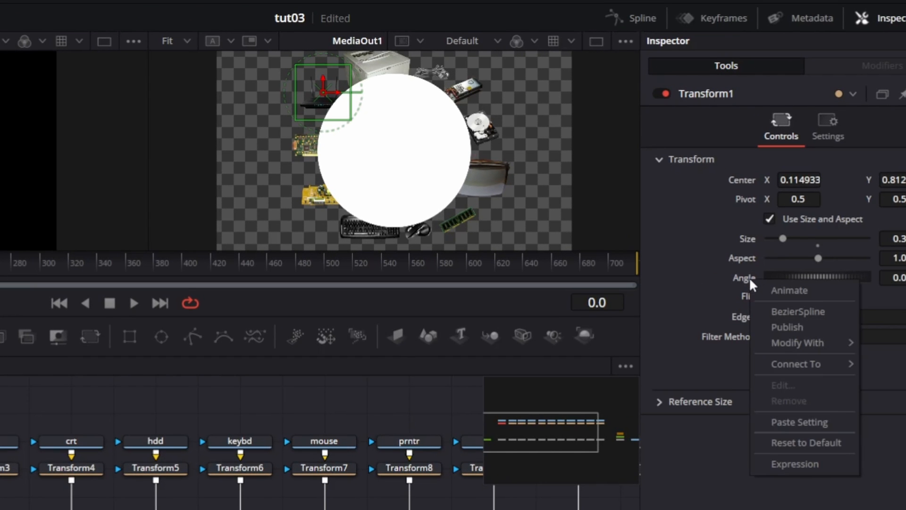
click(794, 464)
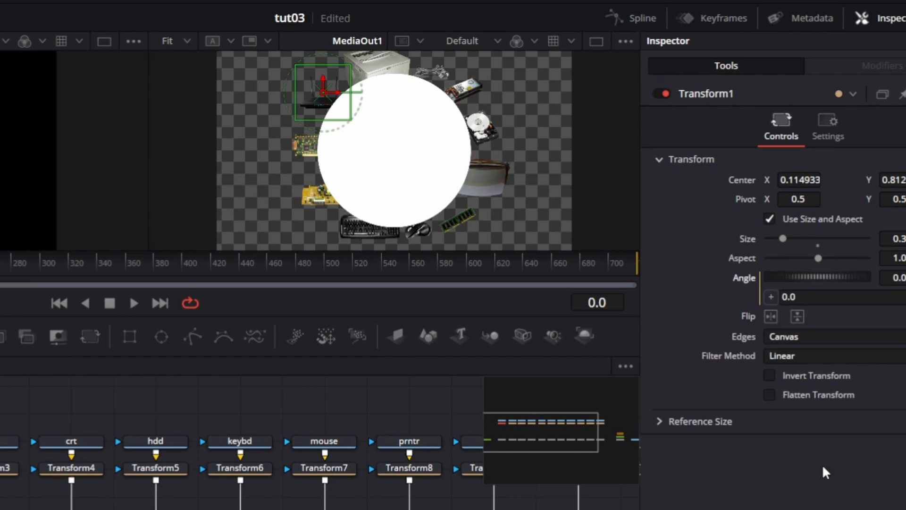
click(824, 296)
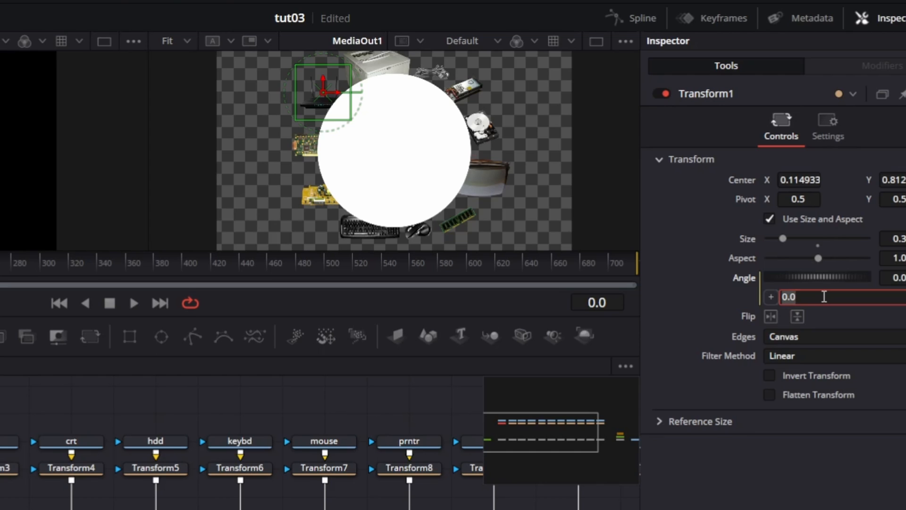
text(time/7)
key(Tab)
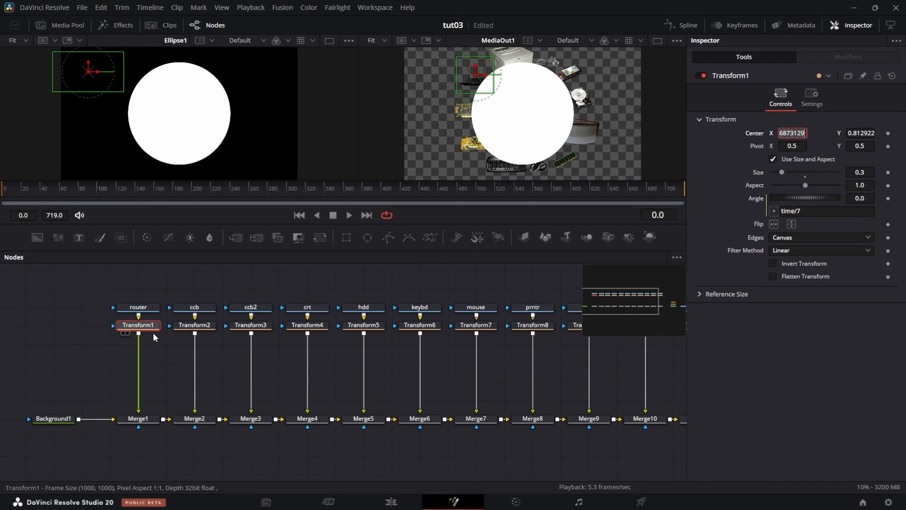
Step: Show Transform1's output in the viewer holding Ellipse1 and play the composition to check the router's rotation
drag(95, 352, 103, 143)
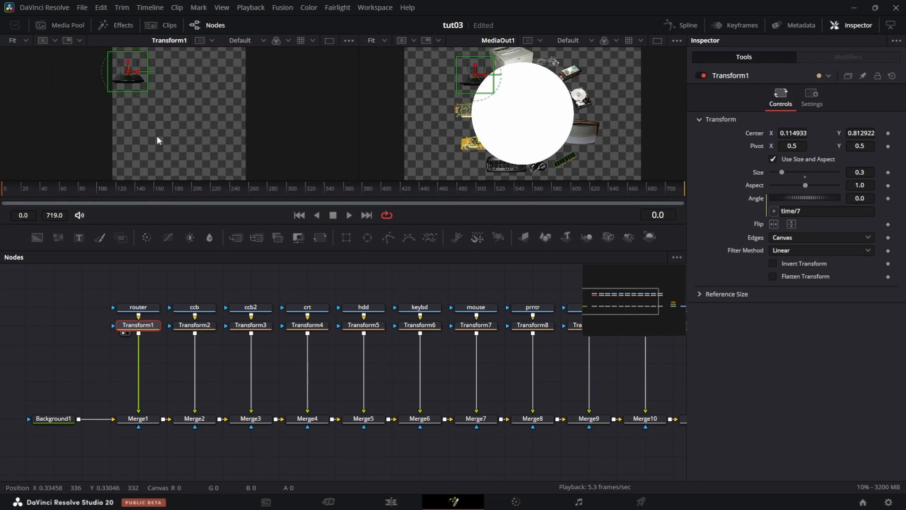
click(349, 214)
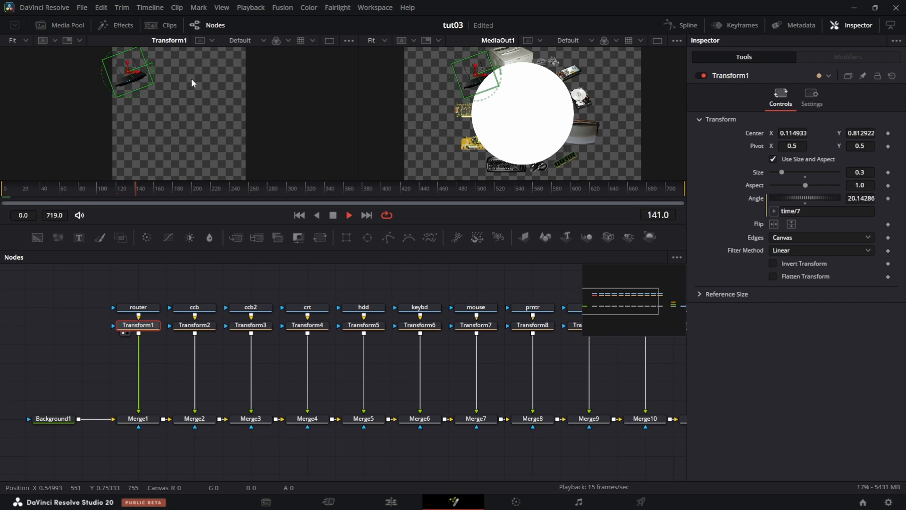
click(334, 215)
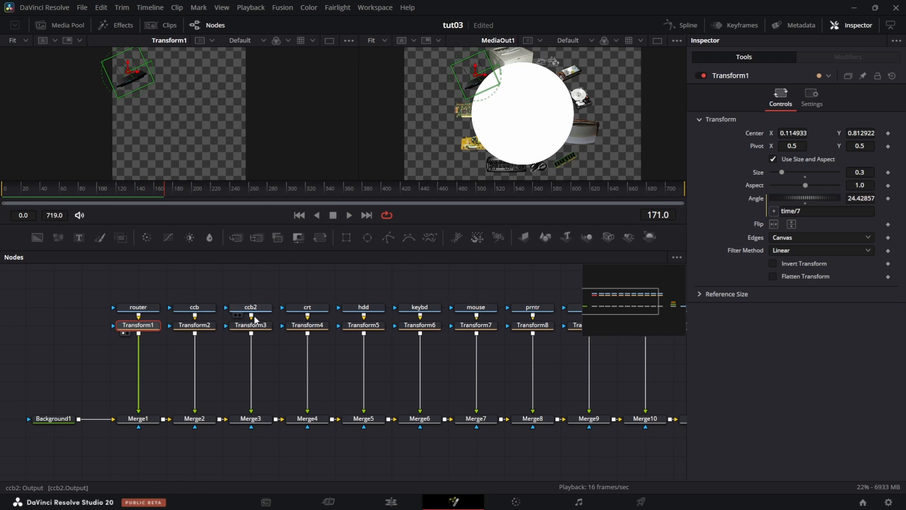
Step: Save the project and change Transform1's Angle expression to time/5
key(ctrl+s)
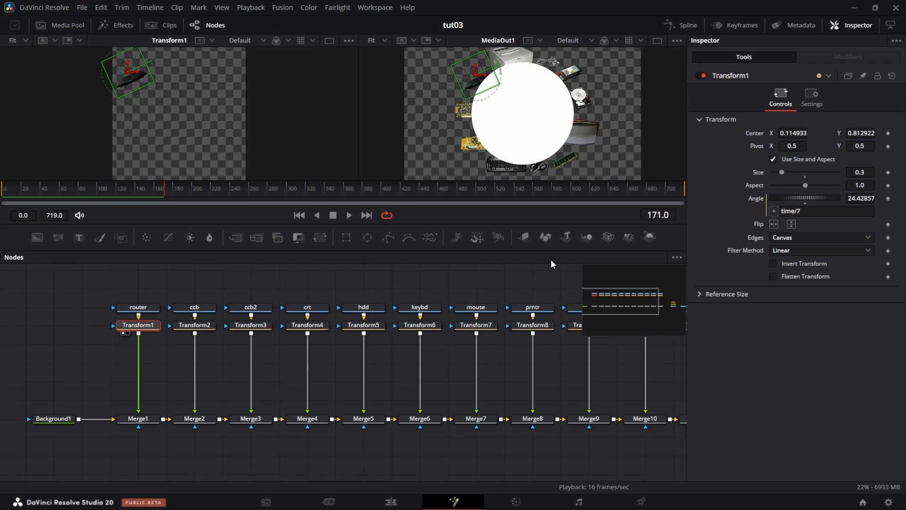
click(810, 213)
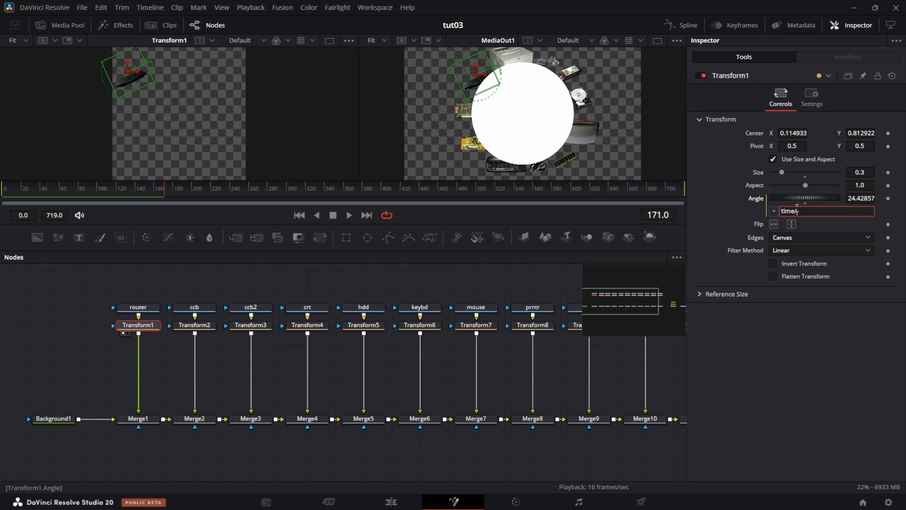
text(5)
key(Tab)
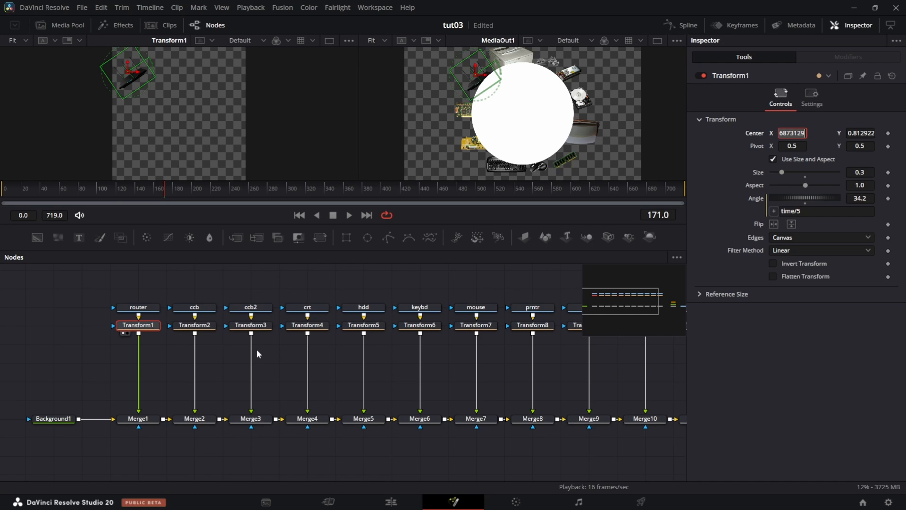
Step: Add an expression to the Angle of the ccb image's Transform2 and set it to time/3
scroll(301, 353, right, 3)
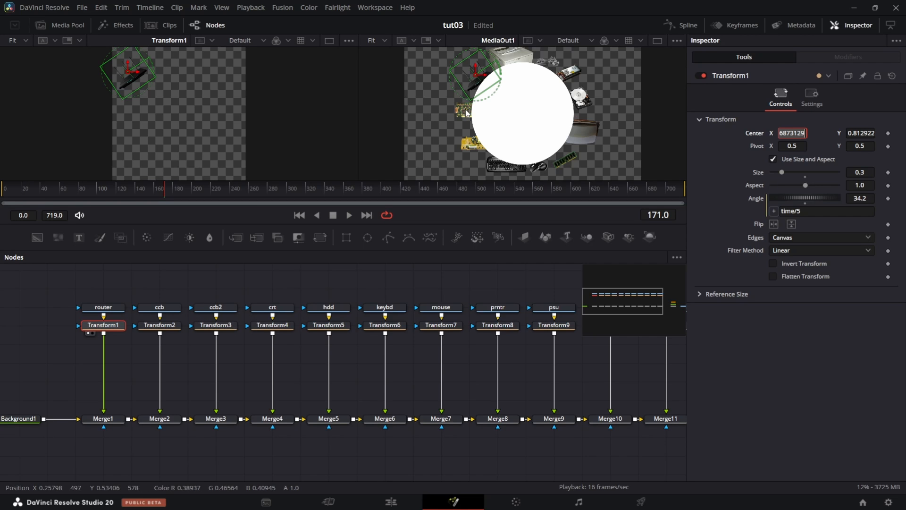
click(170, 327)
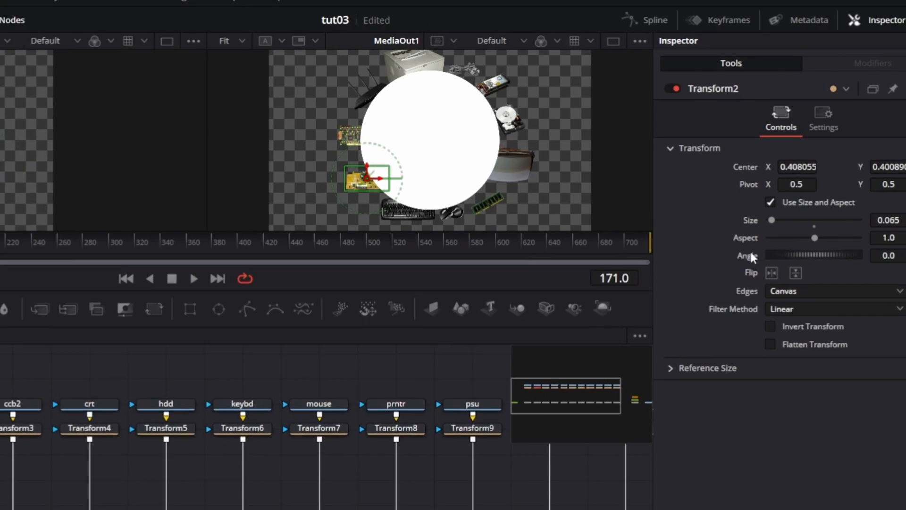
right_click(758, 198)
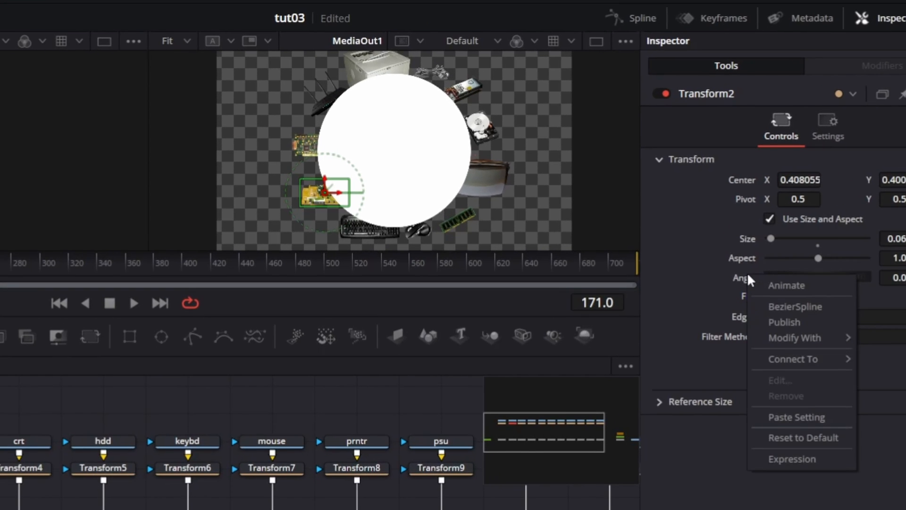
click(814, 458)
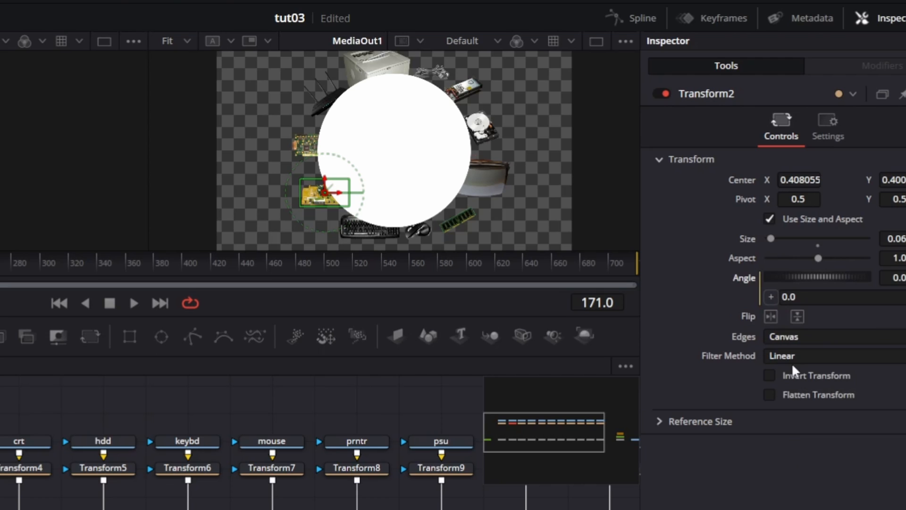
click(814, 298)
text(time/)
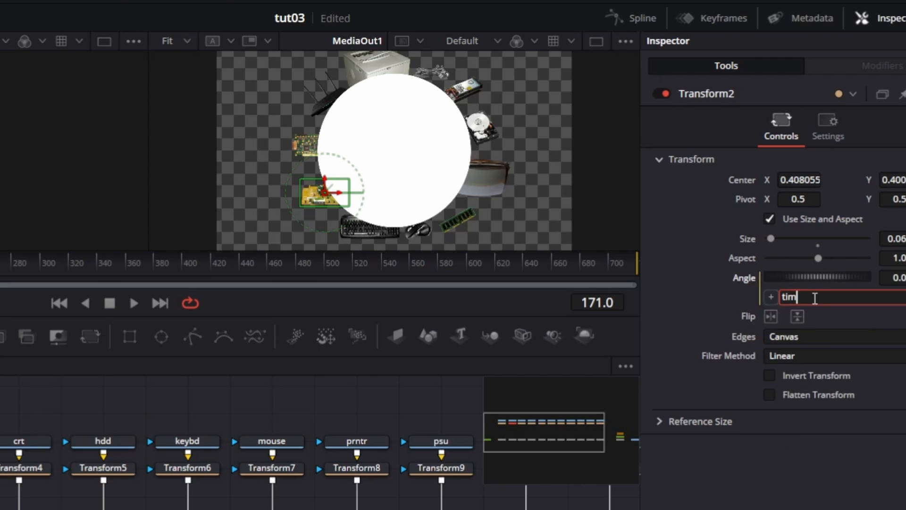
text(3)
key(Tab)
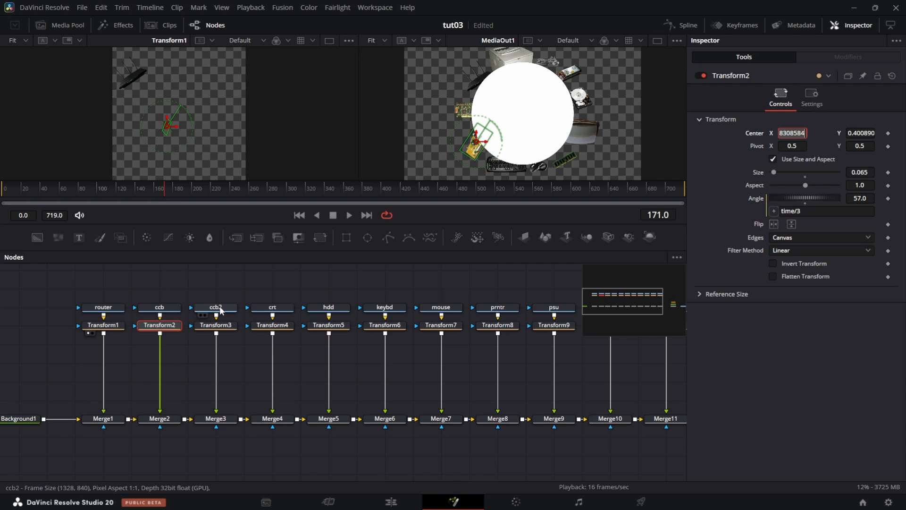
Step: Add an expression to the Angle of the ccb2 image's Transform3 and set it to -time/2.5
click(218, 324)
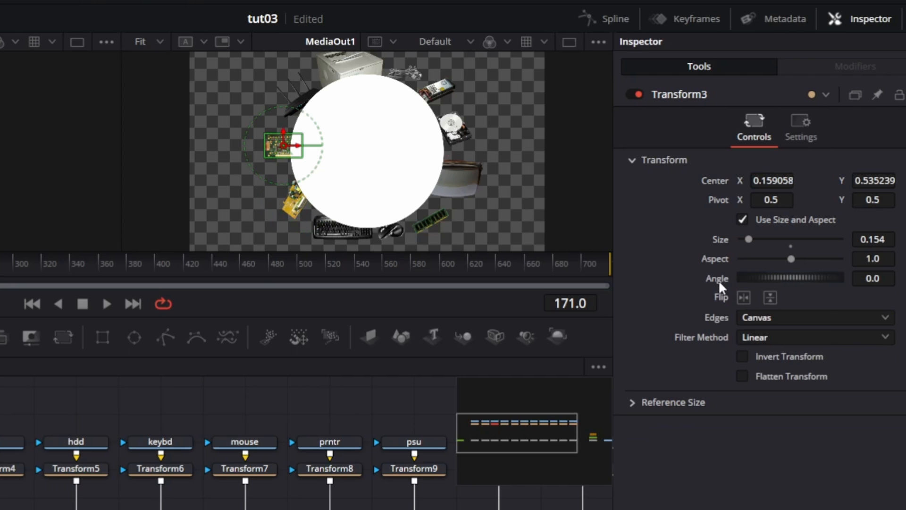
right_click(718, 279)
click(780, 468)
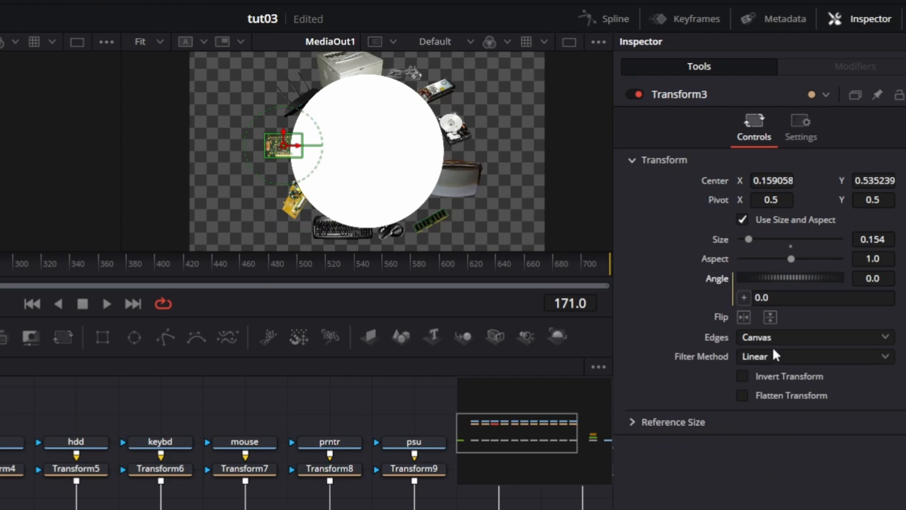
click(781, 298)
key(BackSpace)
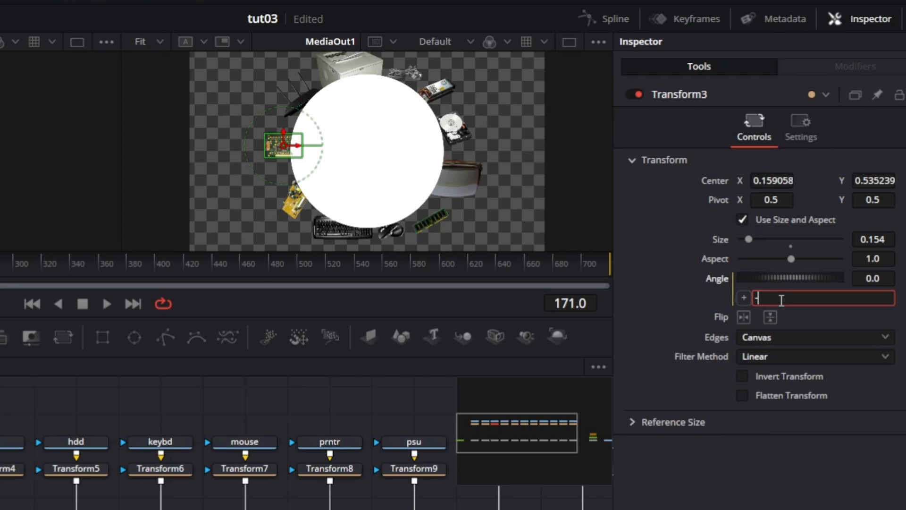
text(-time/2.5)
key(Tab)
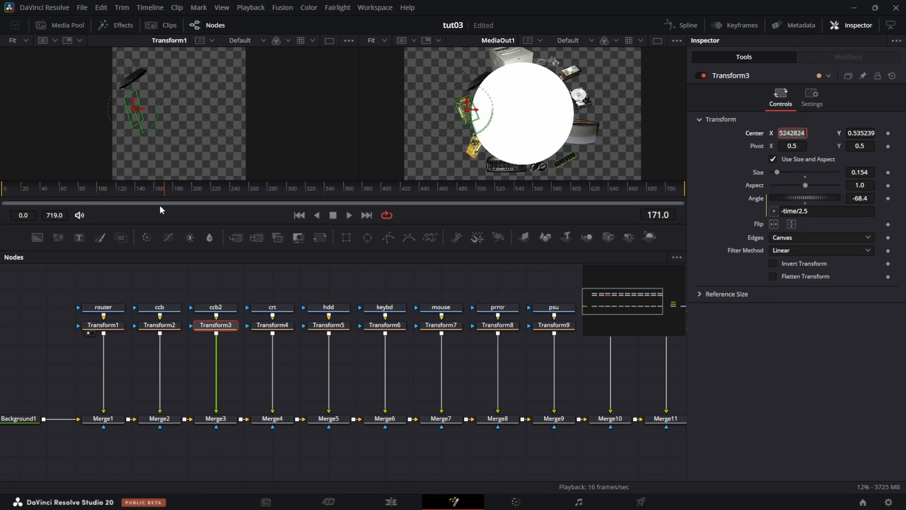
Step: Play the composition to check the rotation of the first three images, and stop playback
click(349, 215)
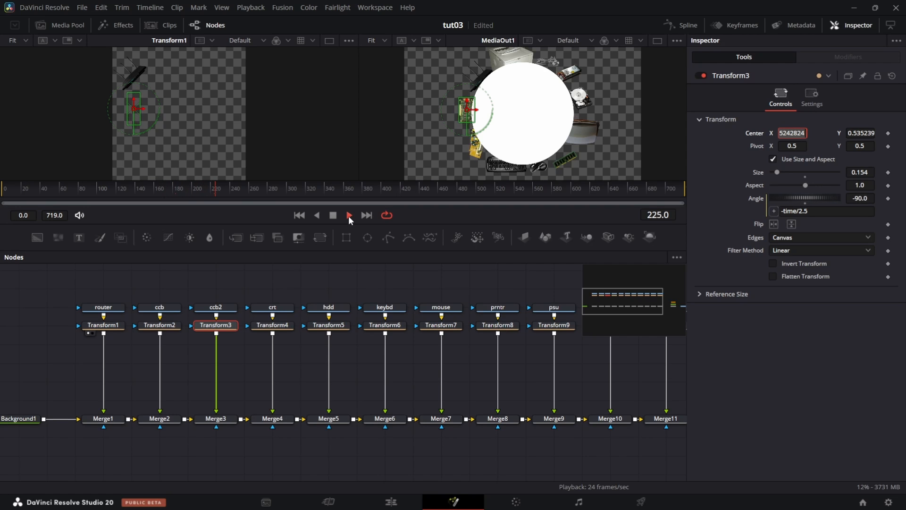
key(BackSpace)
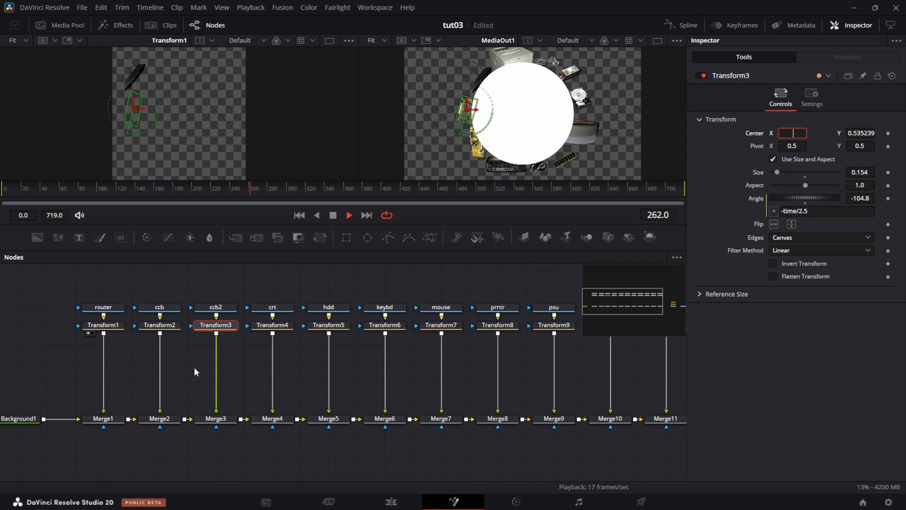
click(333, 215)
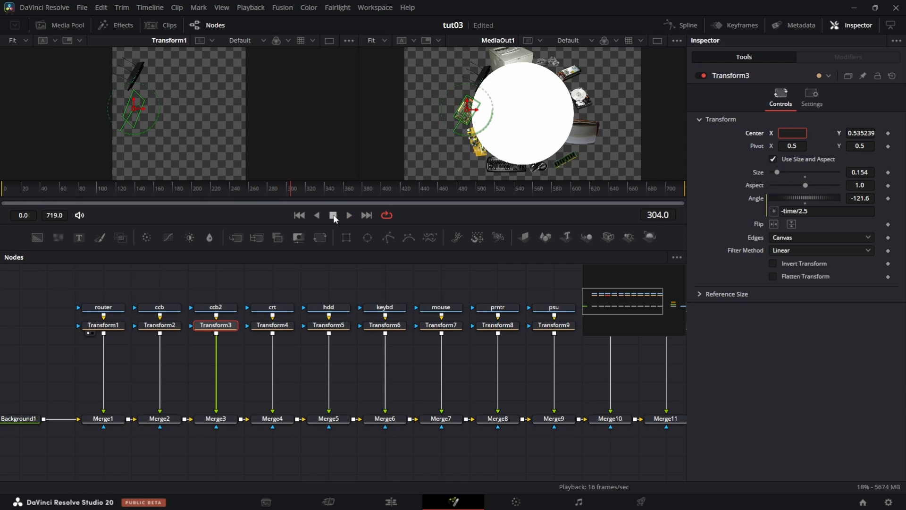
Step: Add an expression to the Angle of the crt image's Transform4 and set it to time/6
click(272, 325)
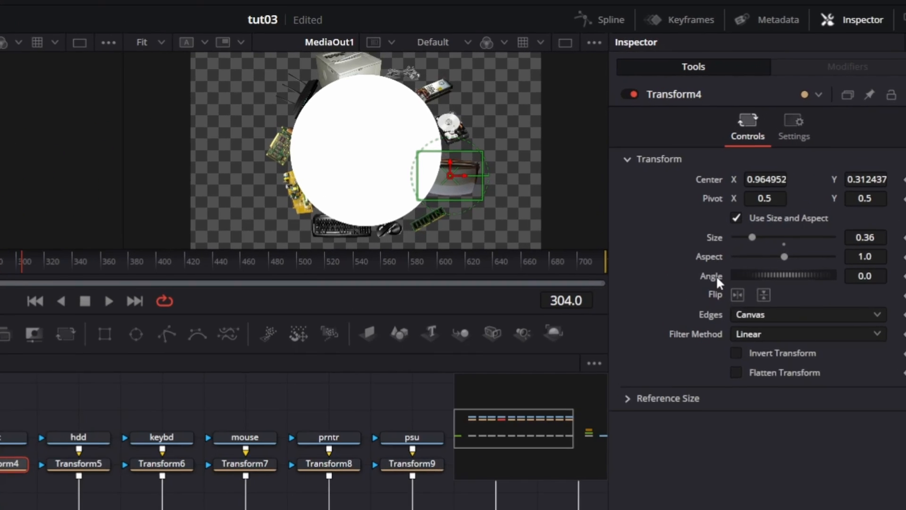
right_click(715, 276)
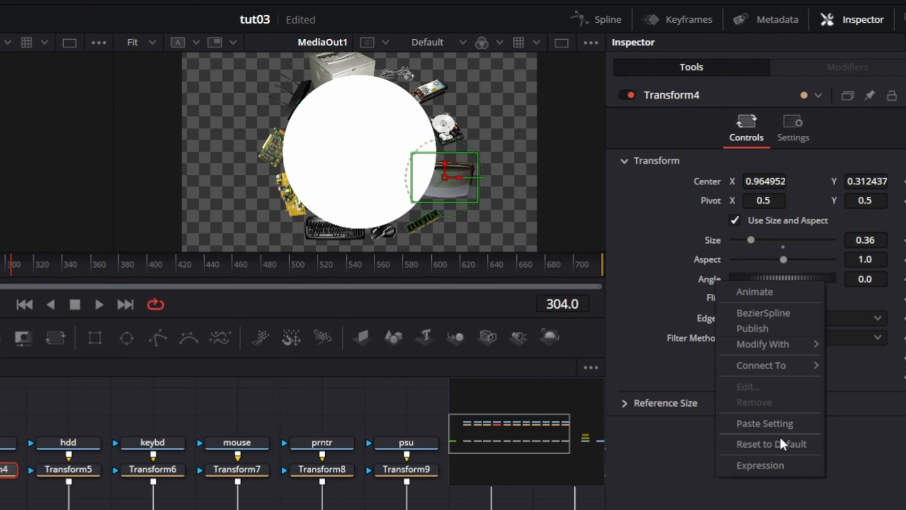
click(780, 464)
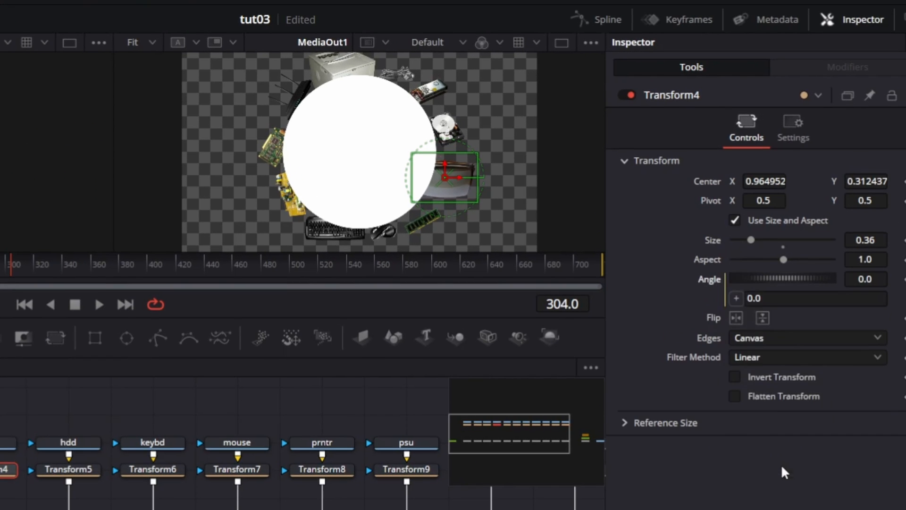
click(785, 299)
key(BackSpace)
text(time/6)
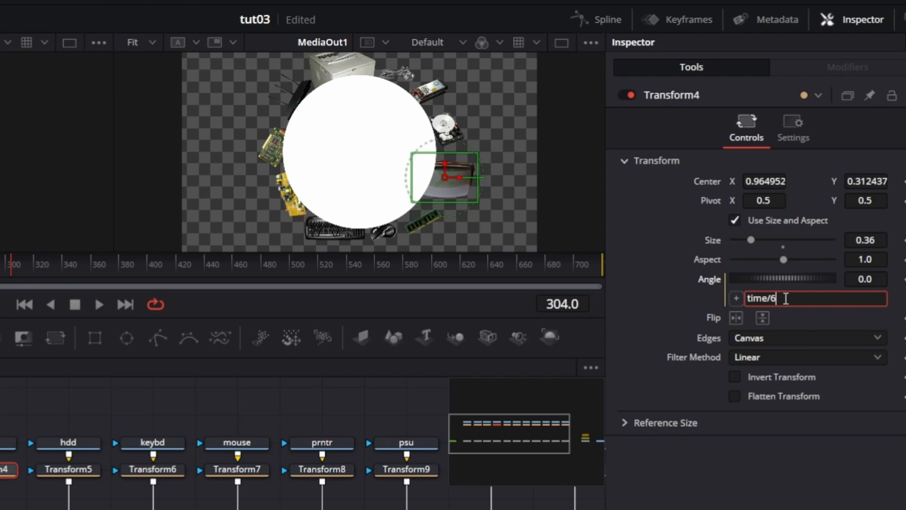
key(Tab)
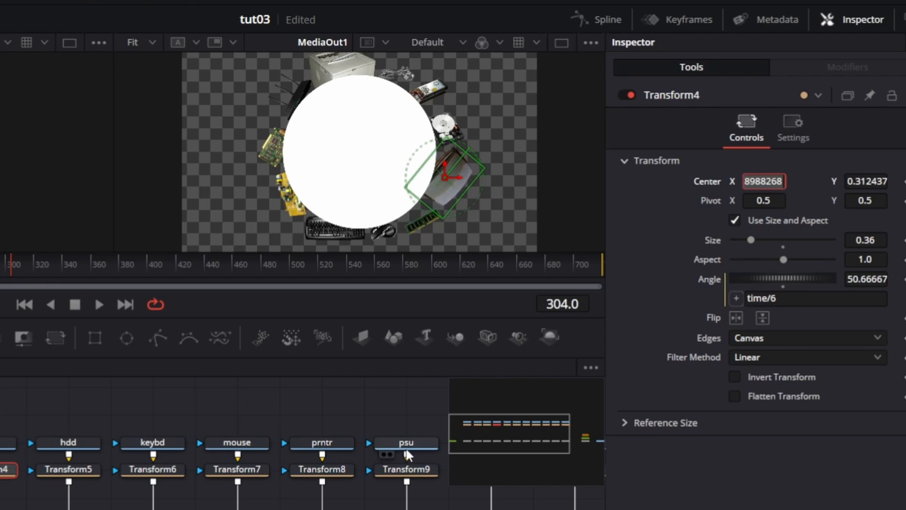
Step: Select the hdd image's Transform5 and save the project
click(80, 468)
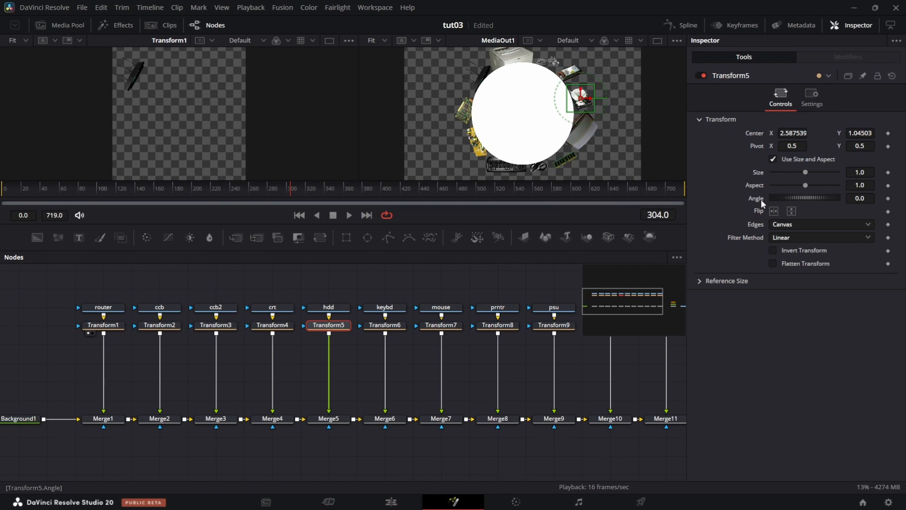
right_click(760, 199)
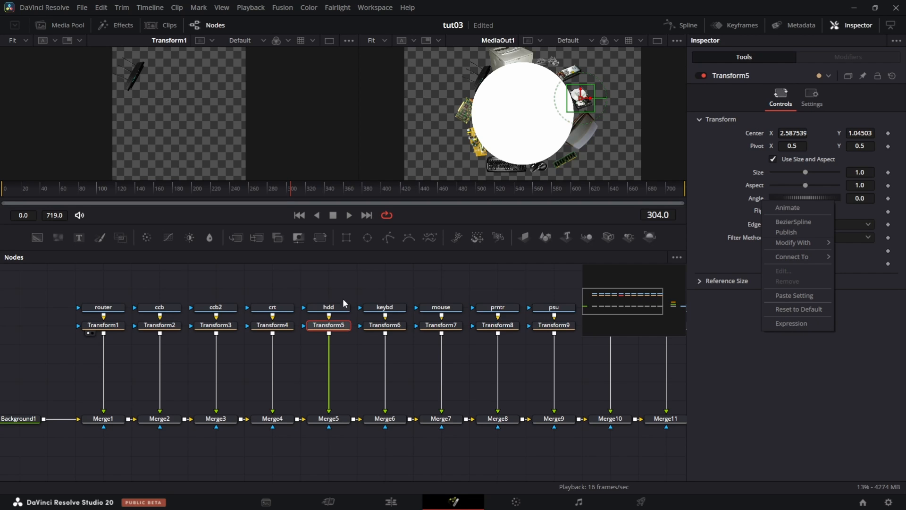
click(338, 330)
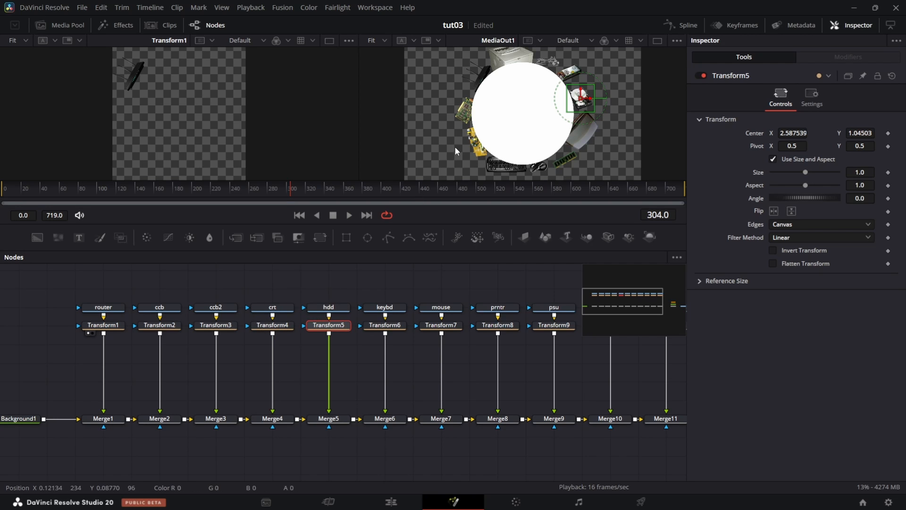
key(ctrl+s)
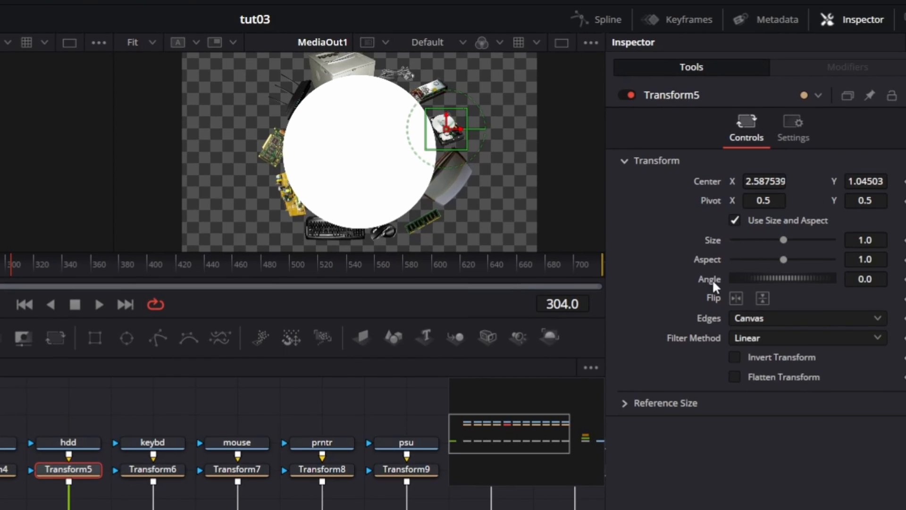
Step: Add an expression to the Angle of the hdd image's Transform5 and set it to -time/4
right_click(711, 279)
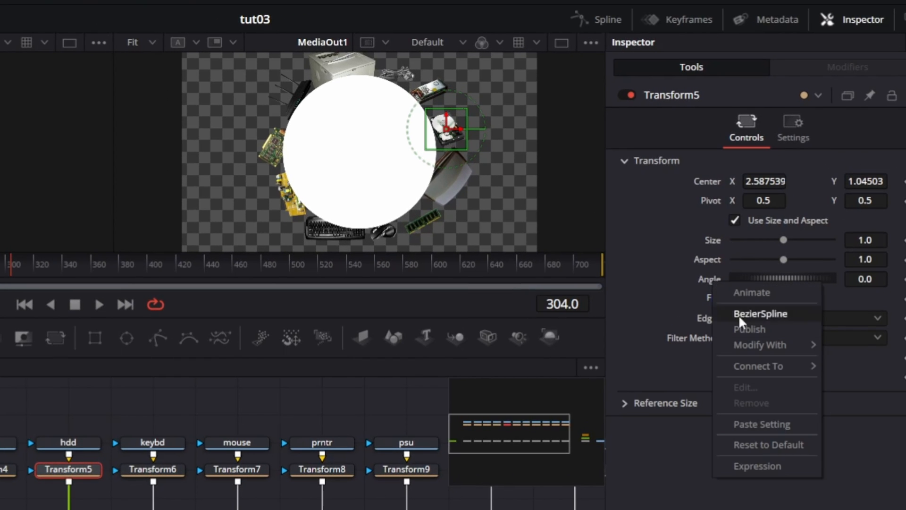
click(769, 465)
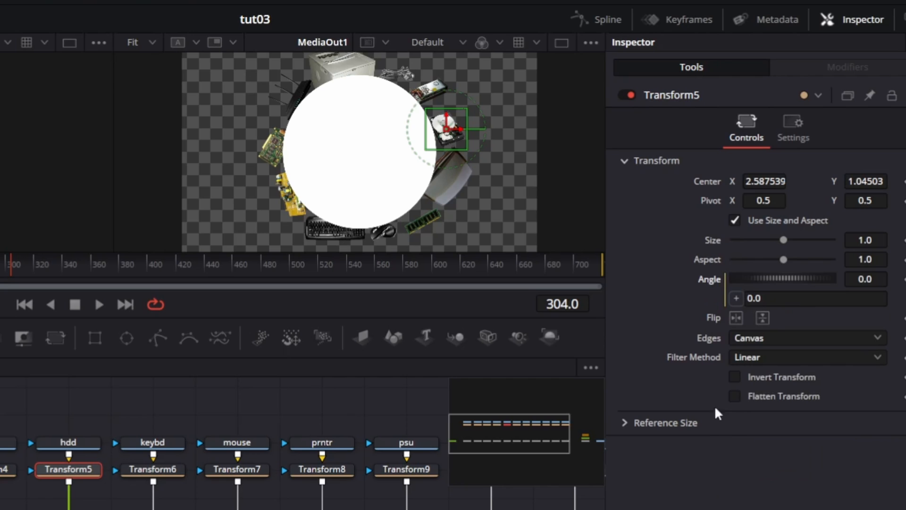
click(774, 299)
key(BackSpace)
text(-)
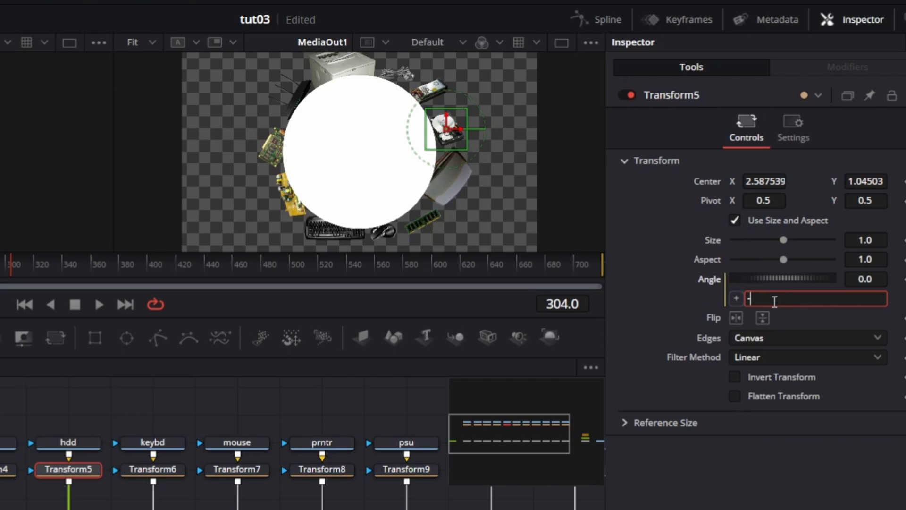
text(time/5)
key(BackSpace)
text(4)
key(Tab)
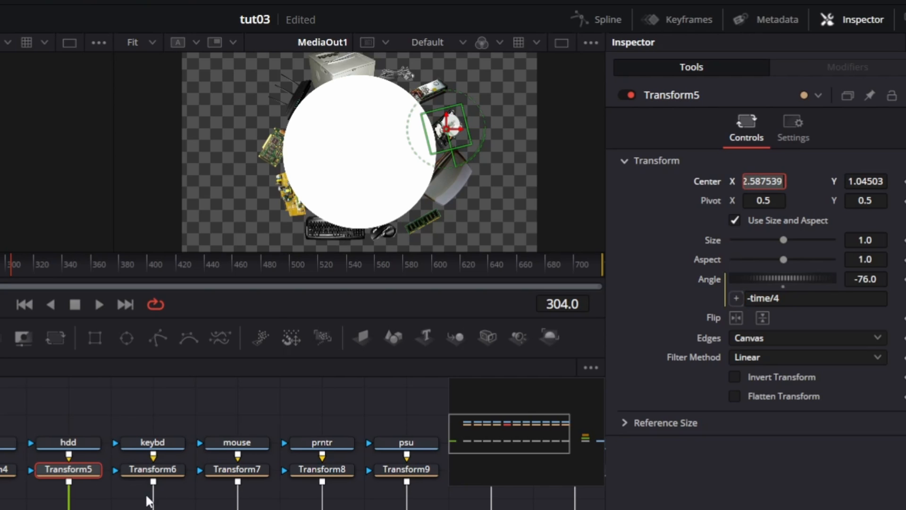
Step: Add an expression to the Angle of the keybd image's Transform6 and set it to -time/3.5
click(168, 469)
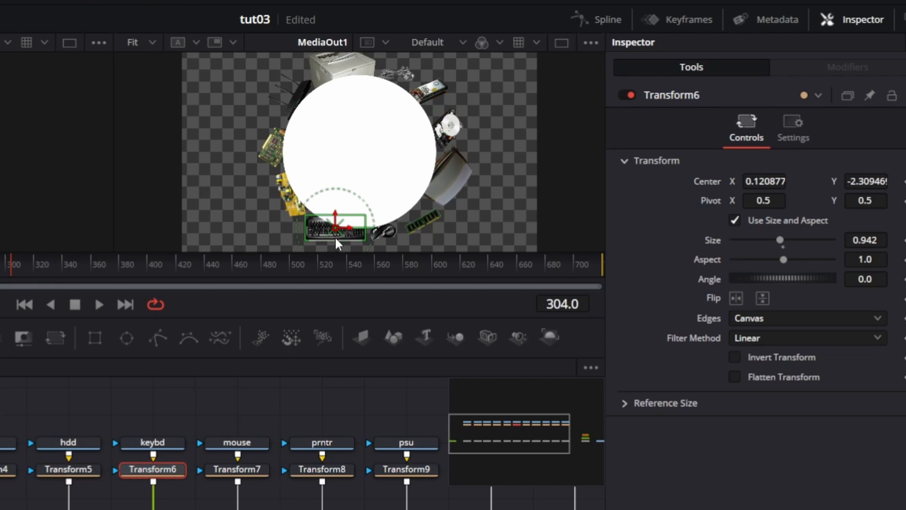
right_click(715, 276)
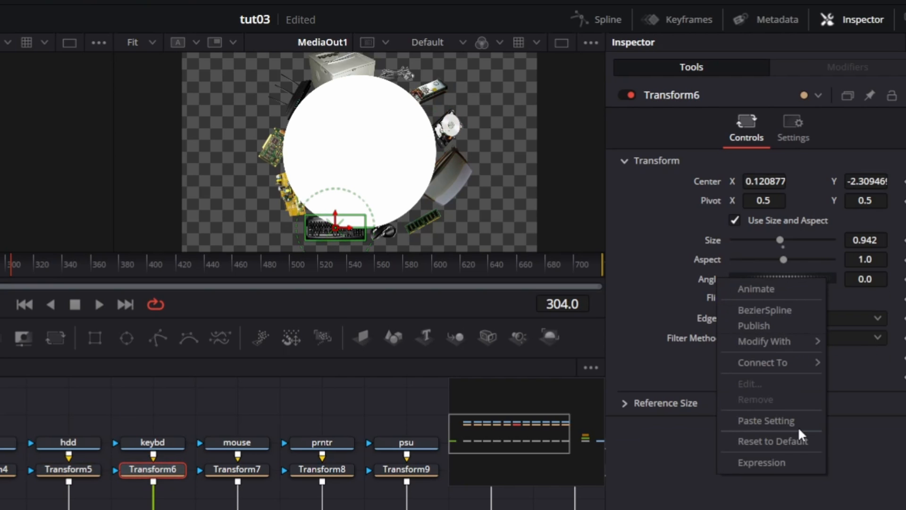
click(783, 466)
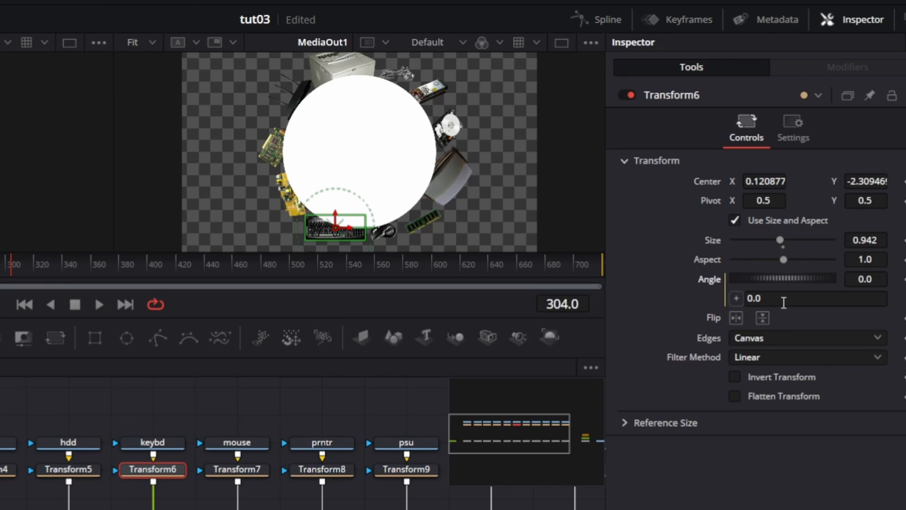
click(783, 303)
text(-)
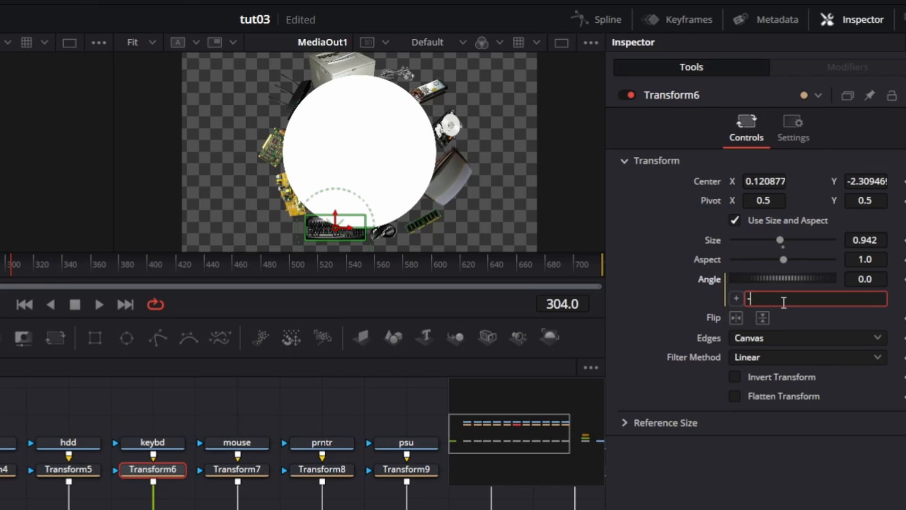
text(time/3.5)
key(Tab)
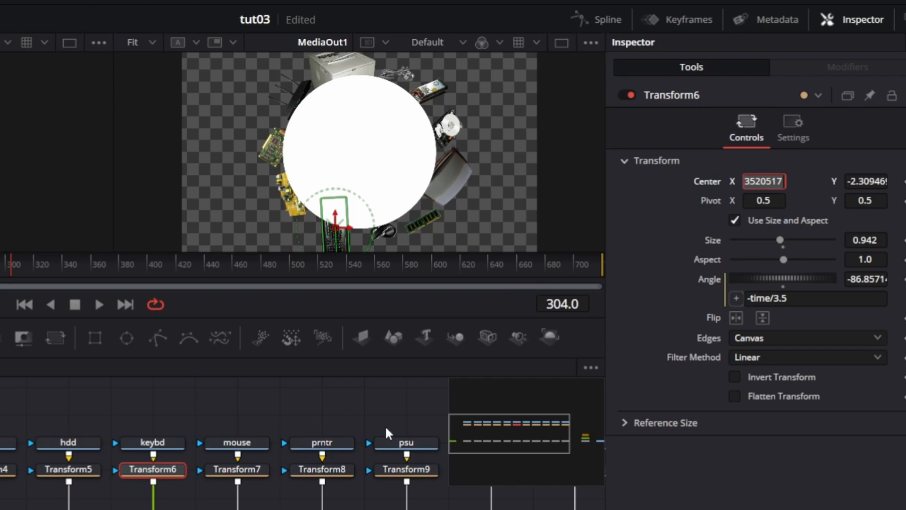
Step: Add an expression to the Angle of the mouse image's Transform7 and set it to time/3
click(256, 466)
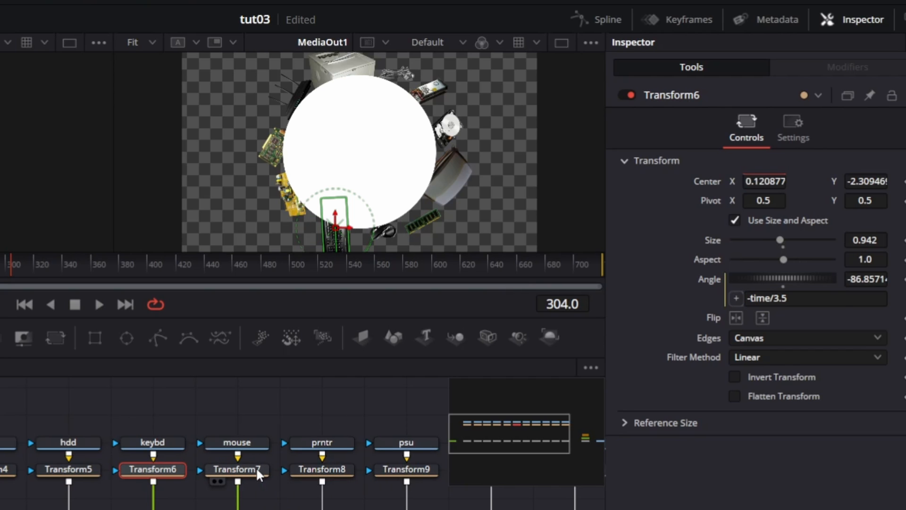
right_click(712, 280)
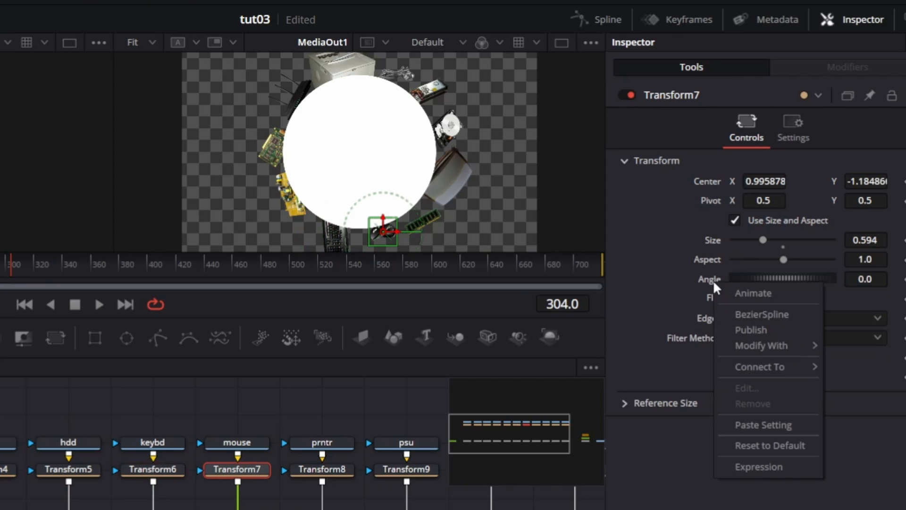
click(787, 465)
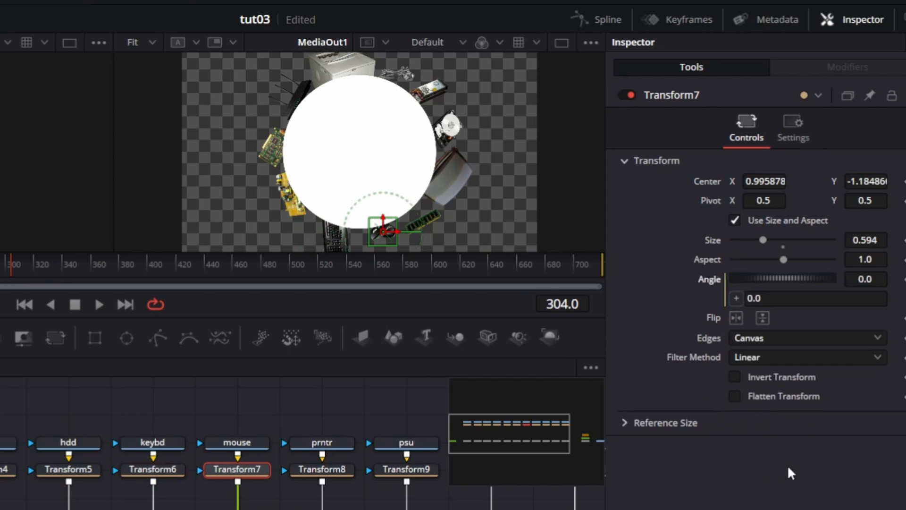
double_click(774, 298)
text(tim)
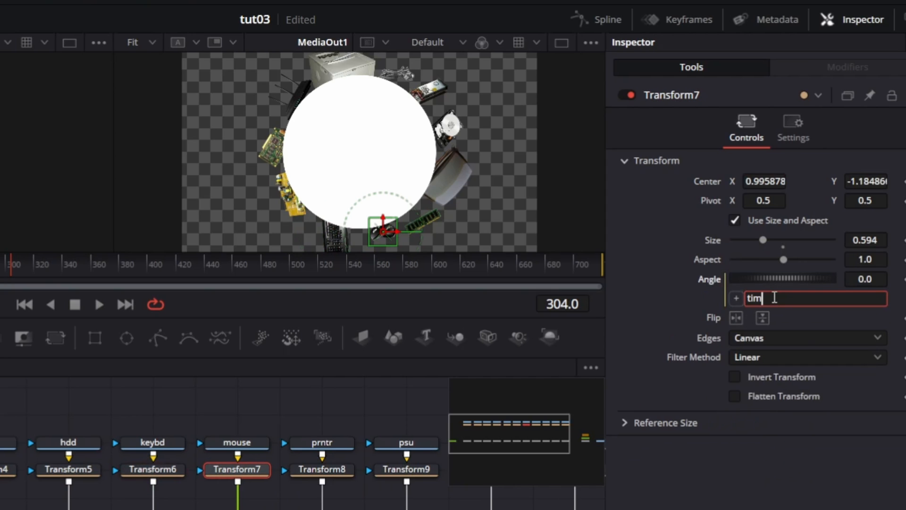
text(e/4)
key(BackSpace)
text(3)
key(Tab)
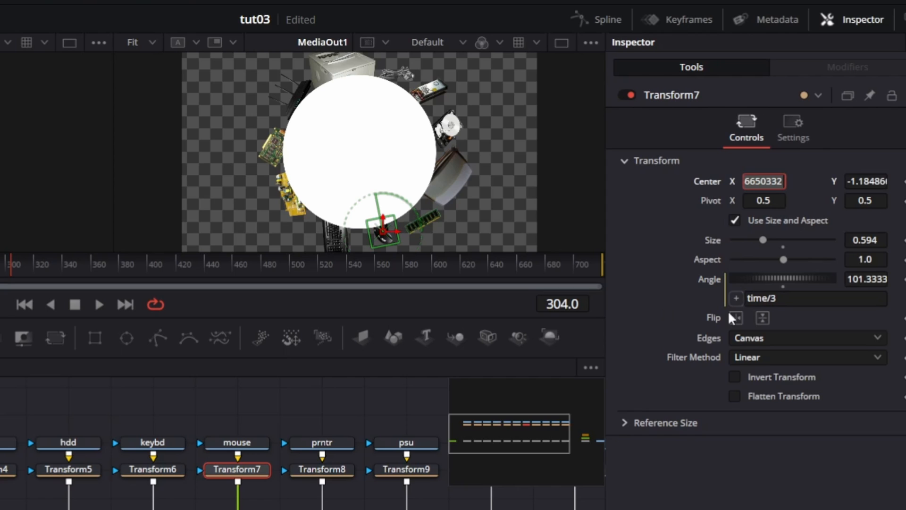
Step: Change the Angle expression of the mouse image's Transform7 to time/3.2
click(778, 300)
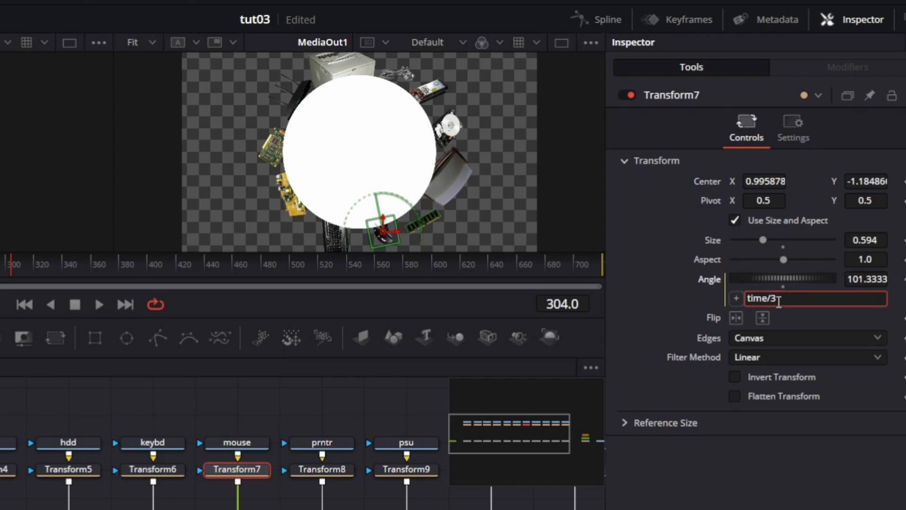
text(.2)
key(Tab)
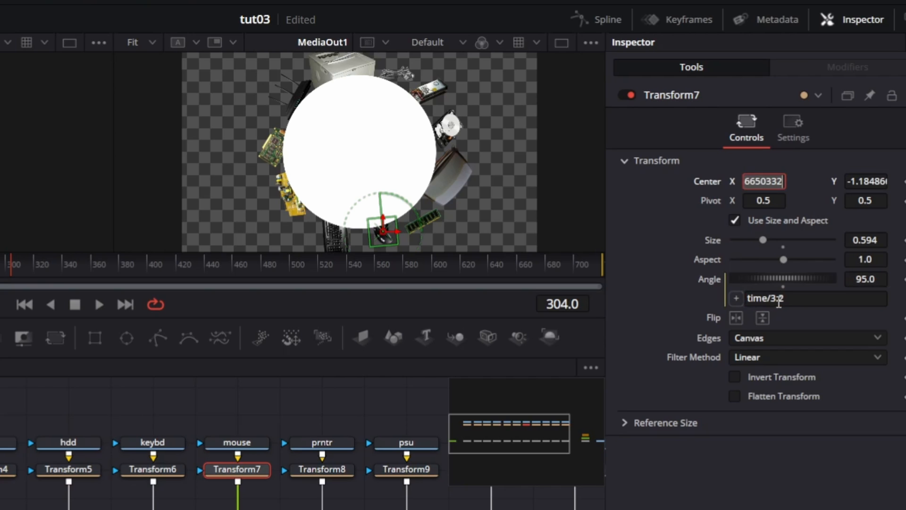
Step: Add an expression to the Angle of the prntr image's Transform8 and set it to time/7
click(342, 469)
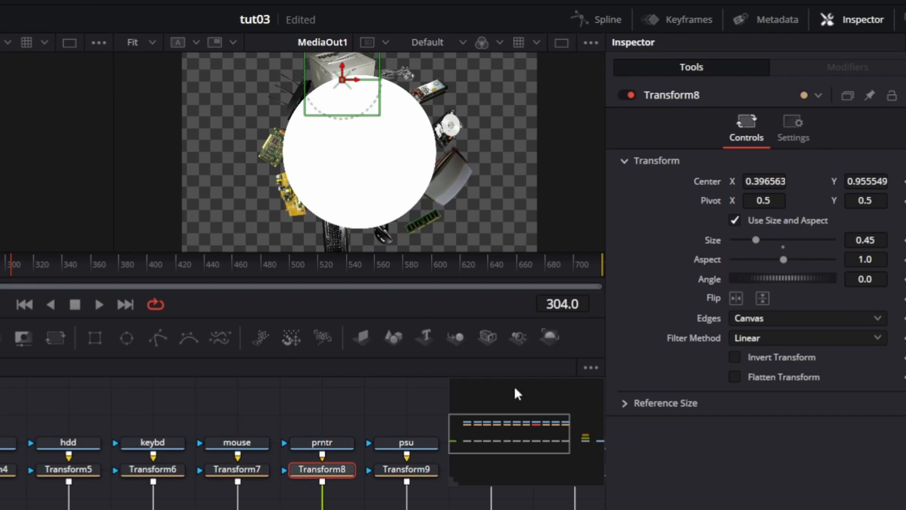
right_click(713, 276)
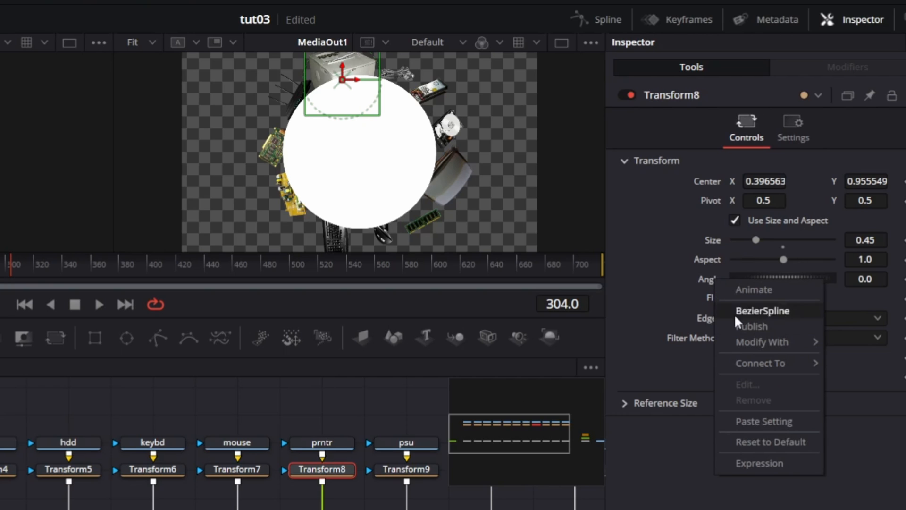
click(771, 460)
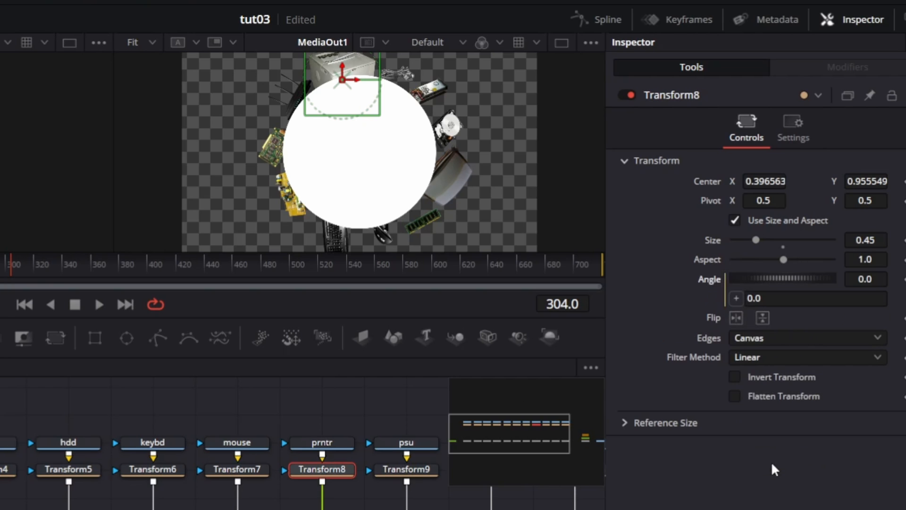
click(771, 295)
text(tim)
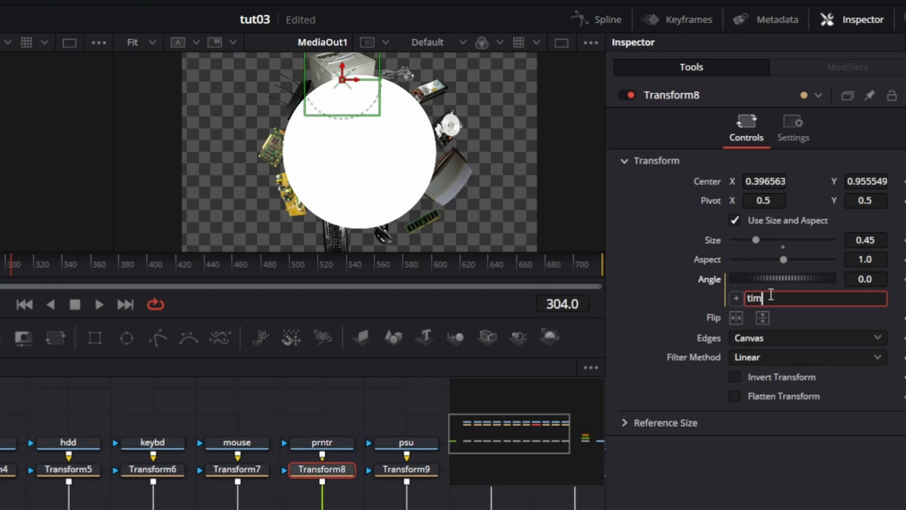
text(e/7)
key(Tab)
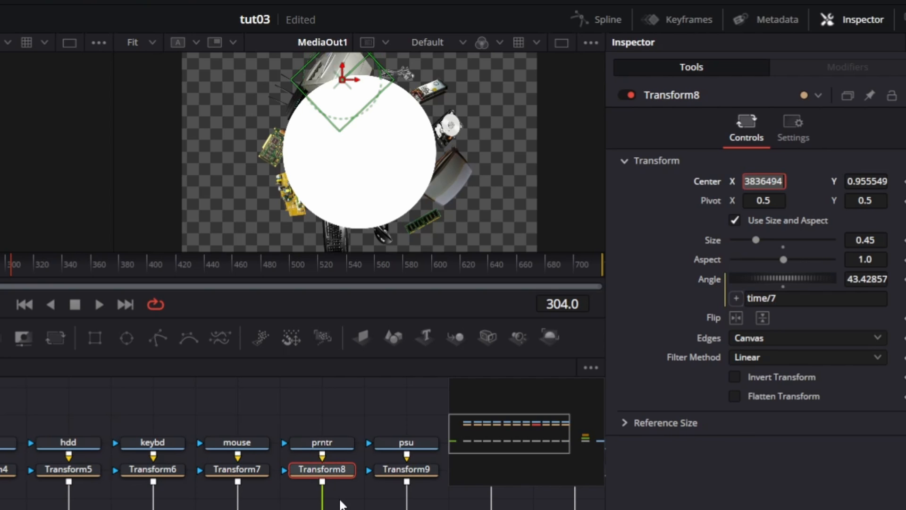
Step: Add an expression to the Angle of the psu image's Transform9 and set it to time/6.5
scroll(340, 500, right, 4)
click(225, 466)
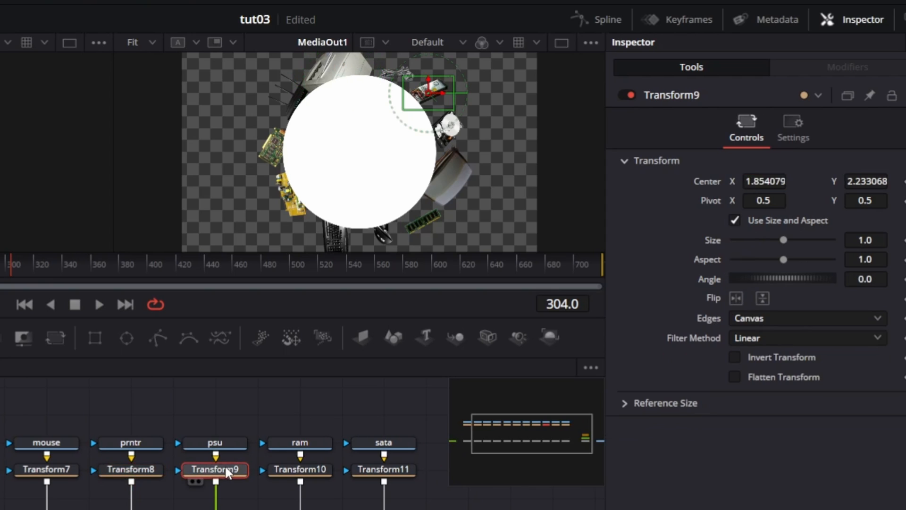
right_click(714, 283)
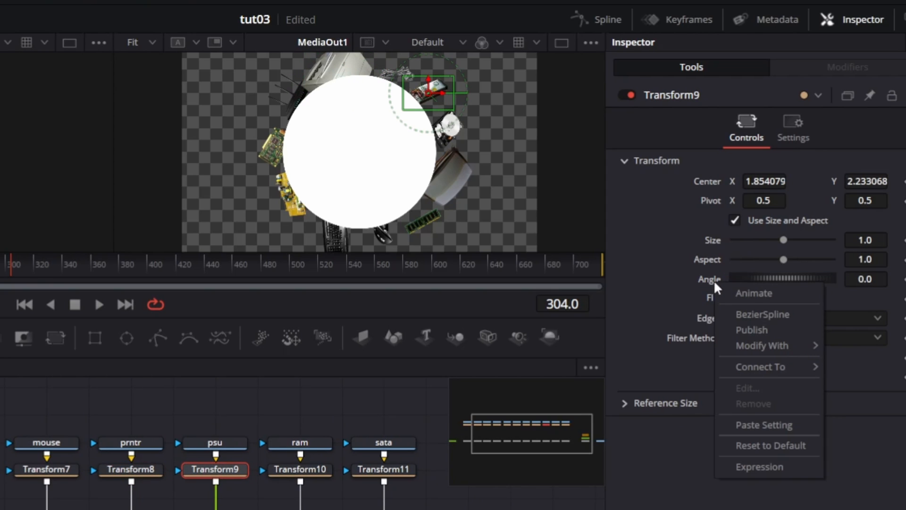
click(772, 463)
click(769, 296)
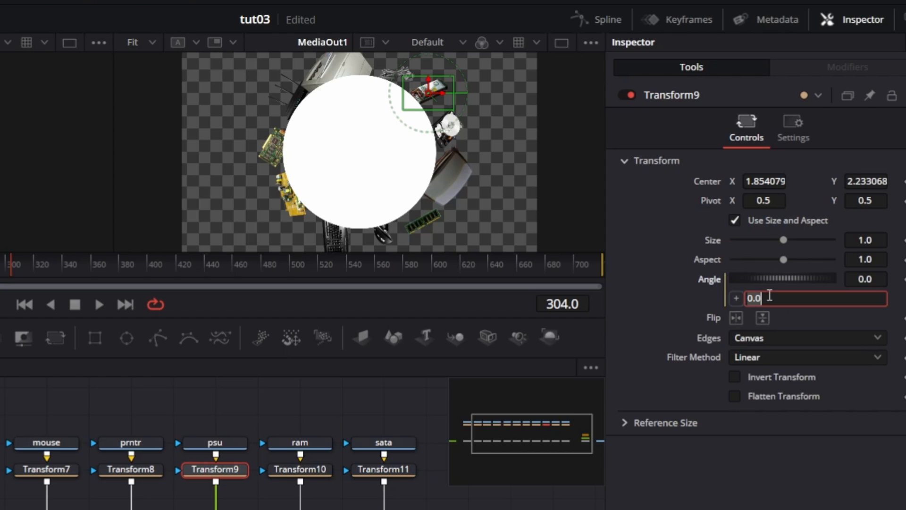
text(time)
text(*6.)
text(5)
key(Return)
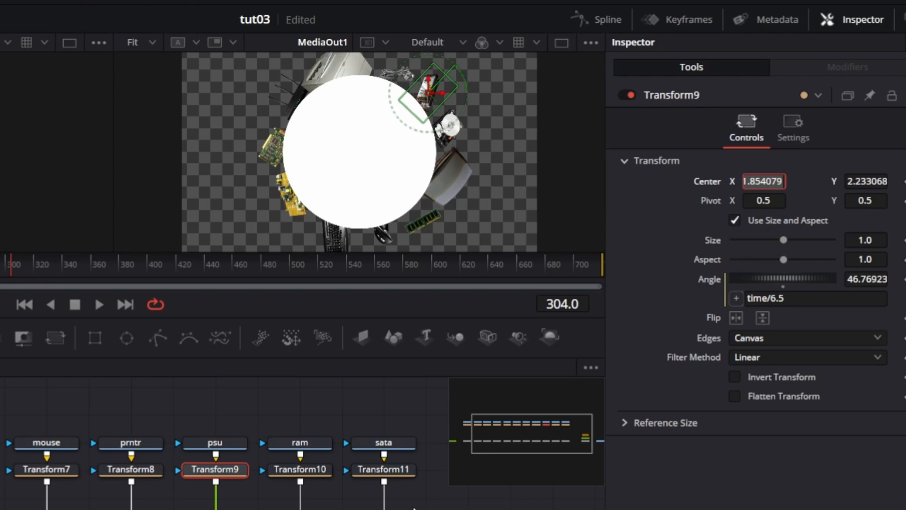
Step: Add an expression to the Angle of the ram image's Transform10 and set it to time/1.85
click(315, 471)
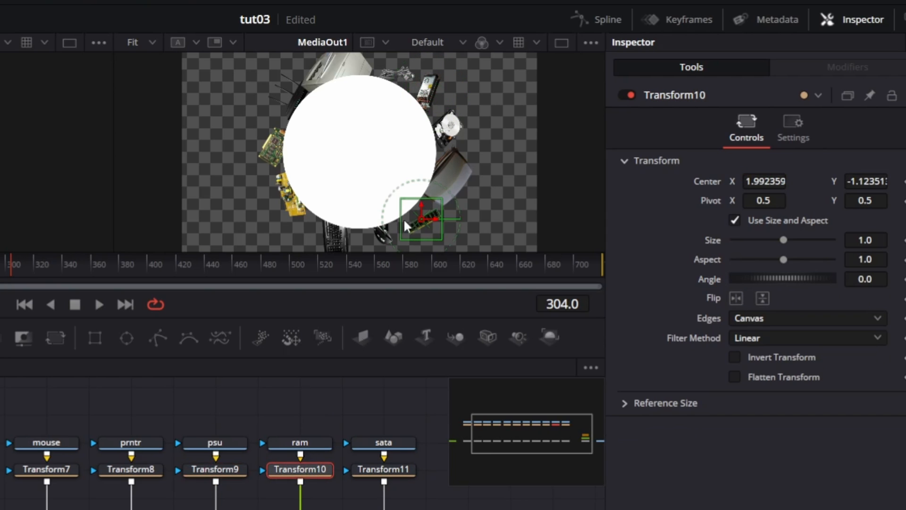
right_click(709, 279)
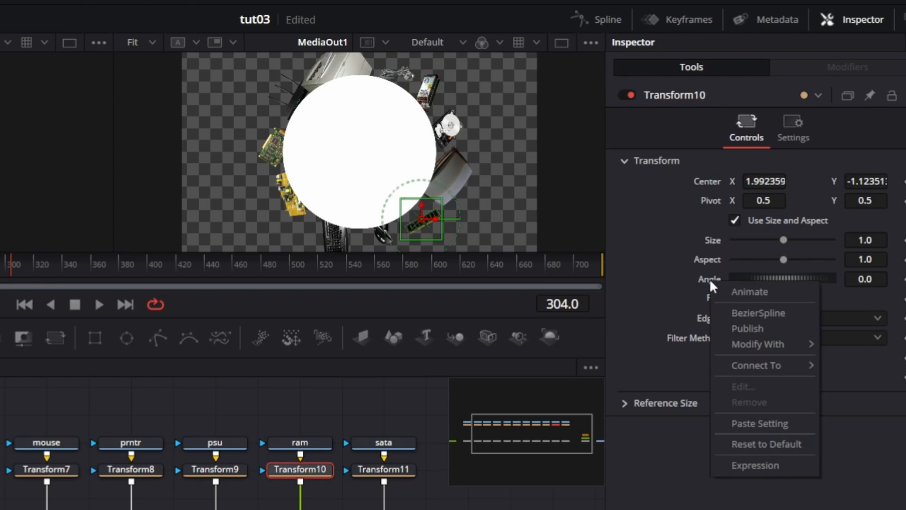
click(755, 466)
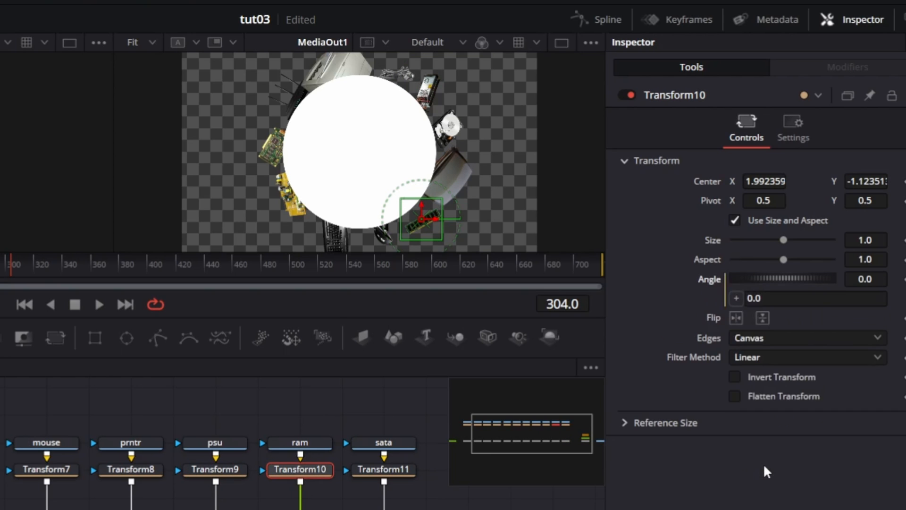
click(775, 298)
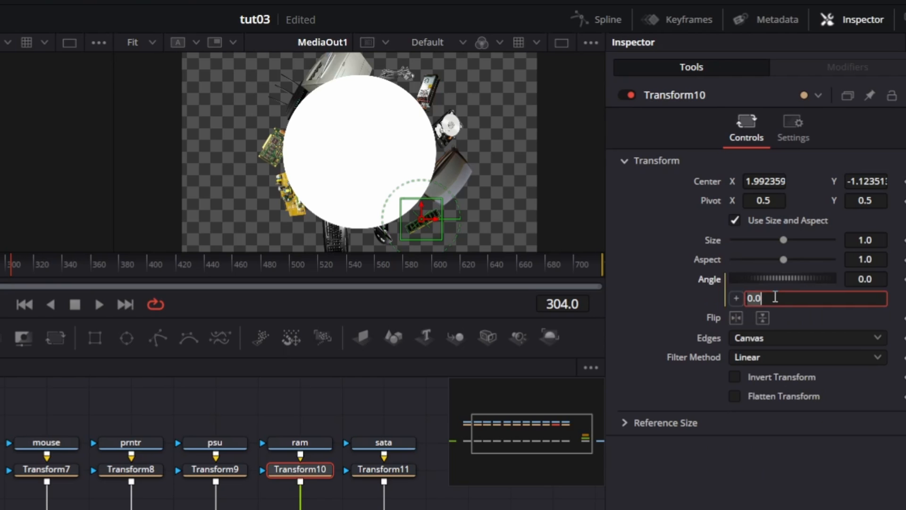
key(BackSpace)
text(time/1.85)
key(Return)
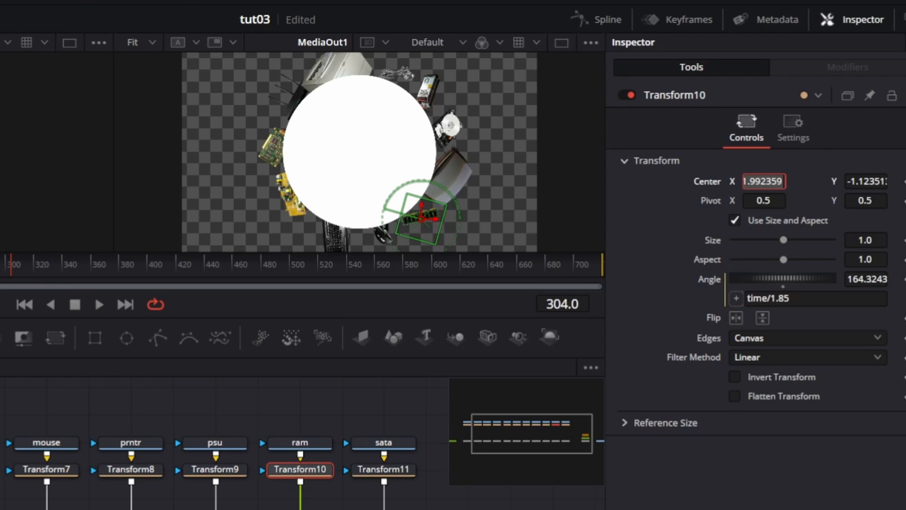
Step: Add an expression to the Angle of the sata image's Transform11 and set it to -time/1.5
click(406, 469)
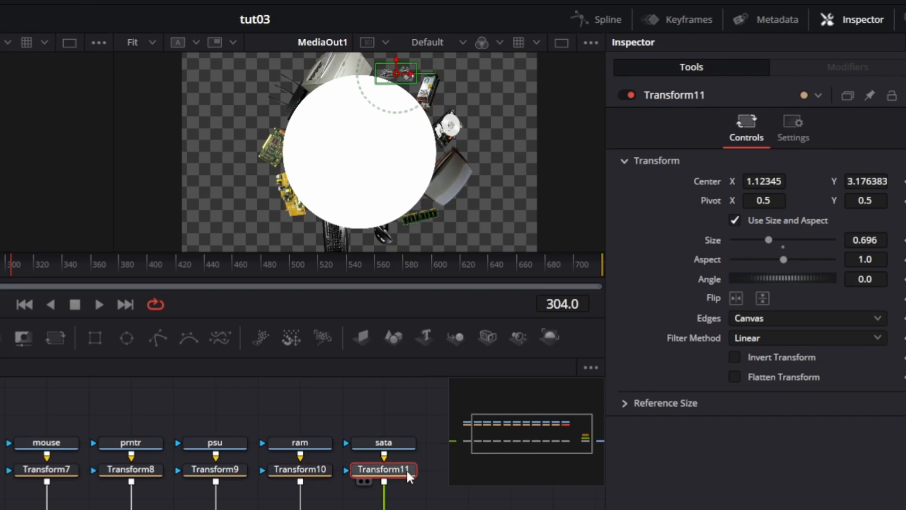
right_click(709, 279)
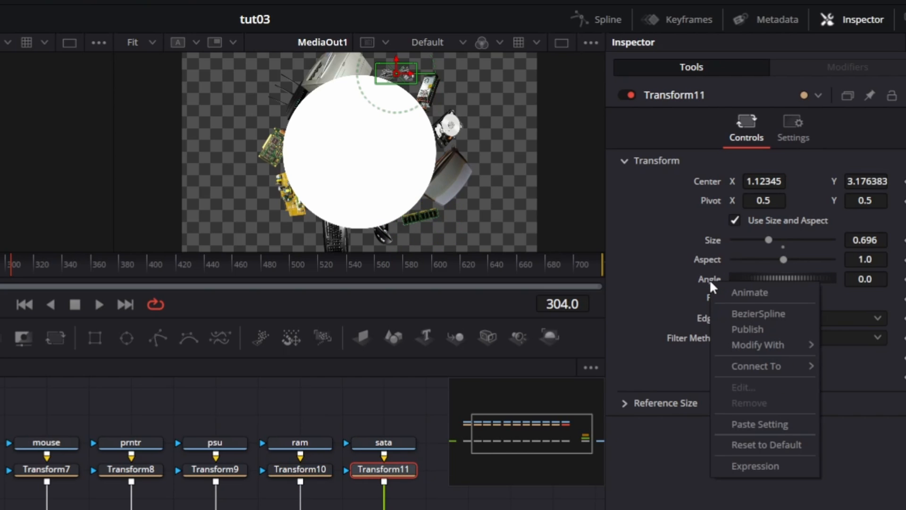
click(760, 467)
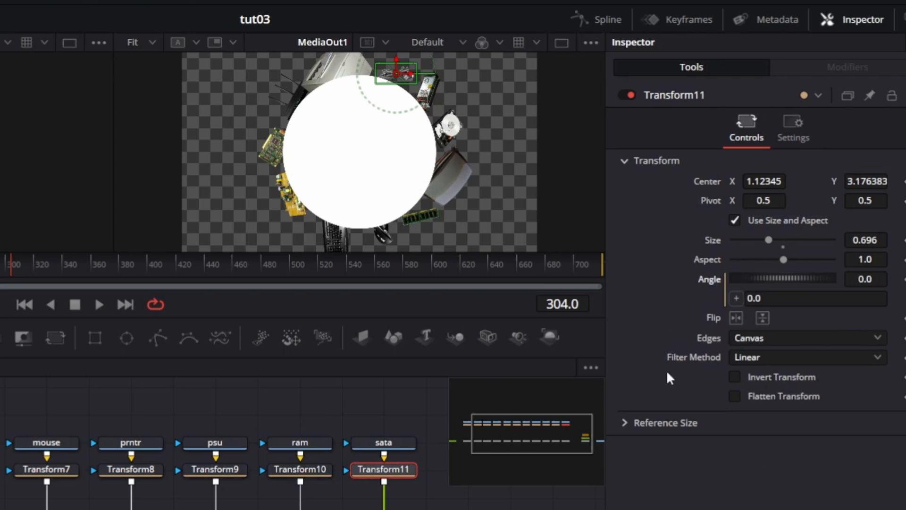
click(768, 298)
key(ctrl+a)
text(t)
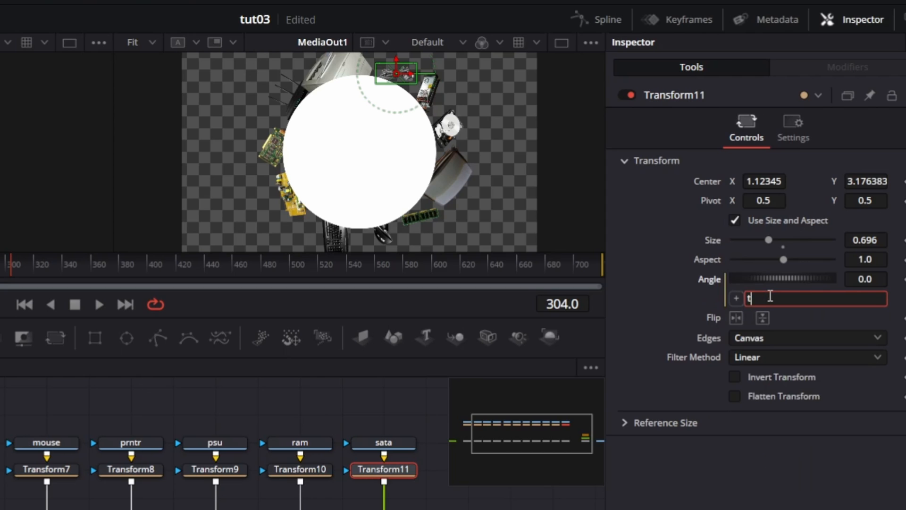
text(ime)
text(*0)
text(.5)
click(748, 302)
text(-)
key(Tab)
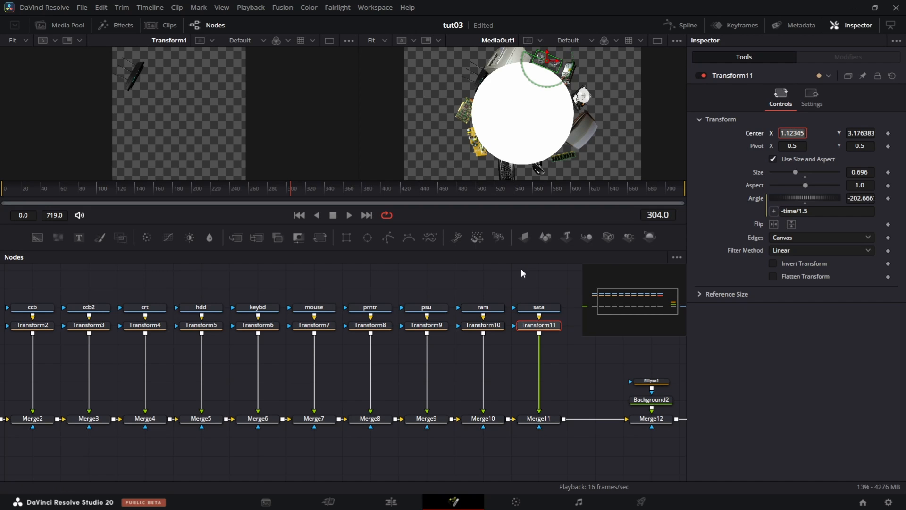
Step: Delete the central circle's Ellipse1, Background2 and Merge12 nodes and play back the composition from the start to check the rotations
scroll(577, 396, right, 5)
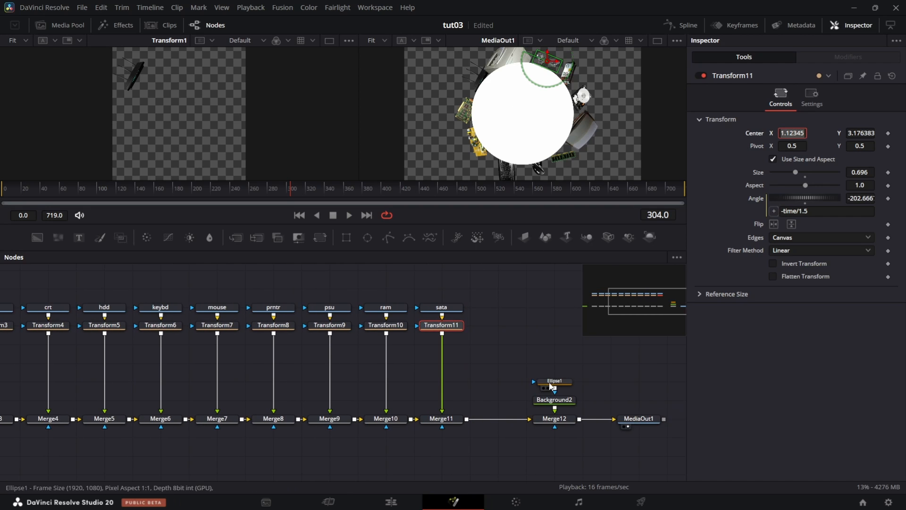
drag(573, 365, 552, 423)
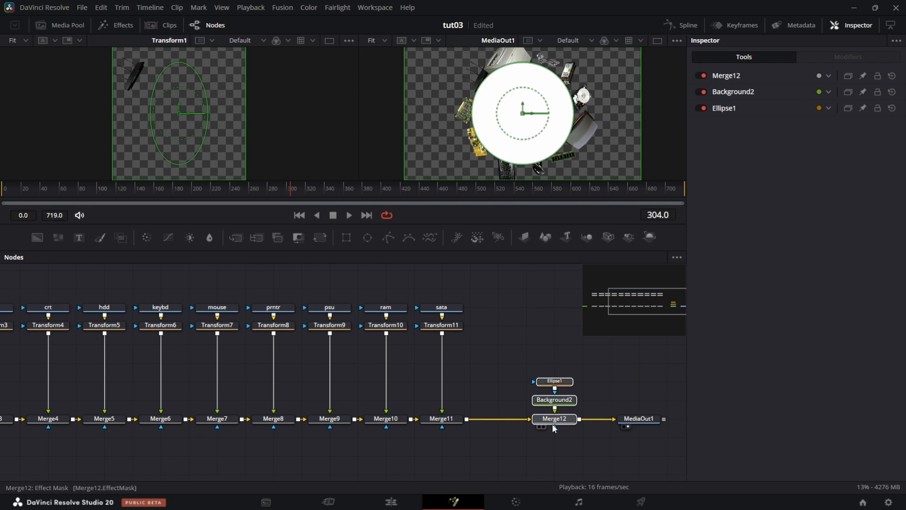
key(Delete)
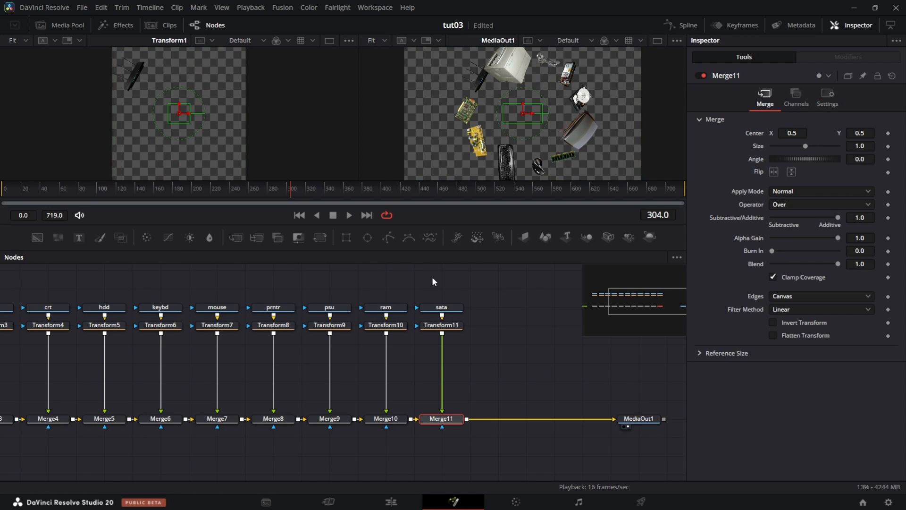
drag(75, 184, 1, 191)
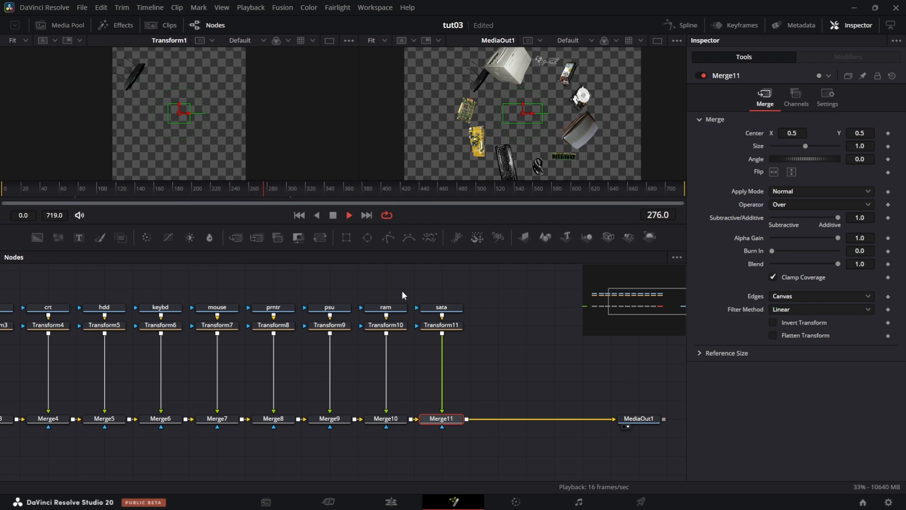
click(334, 217)
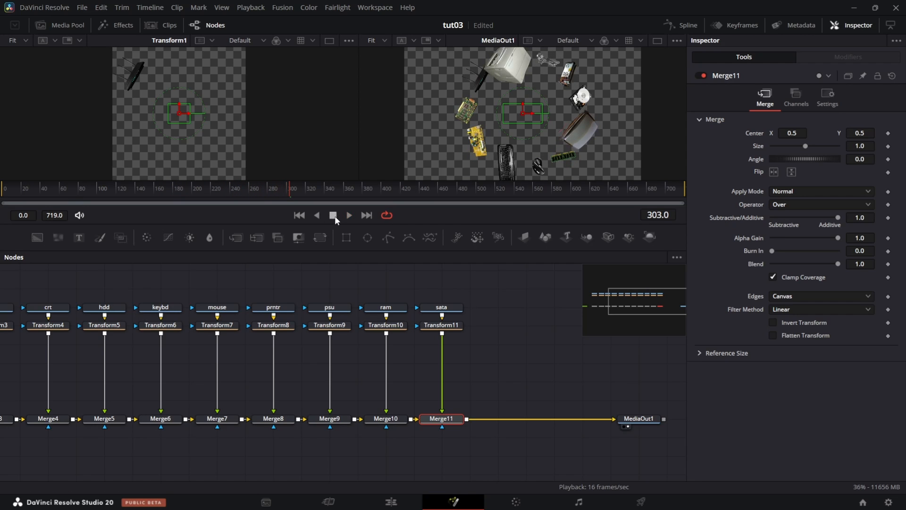
Step: Select all eleven image nodes with their Transform nodes and move them down closer to the row of Merge nodes
scroll(436, 316, left, 5)
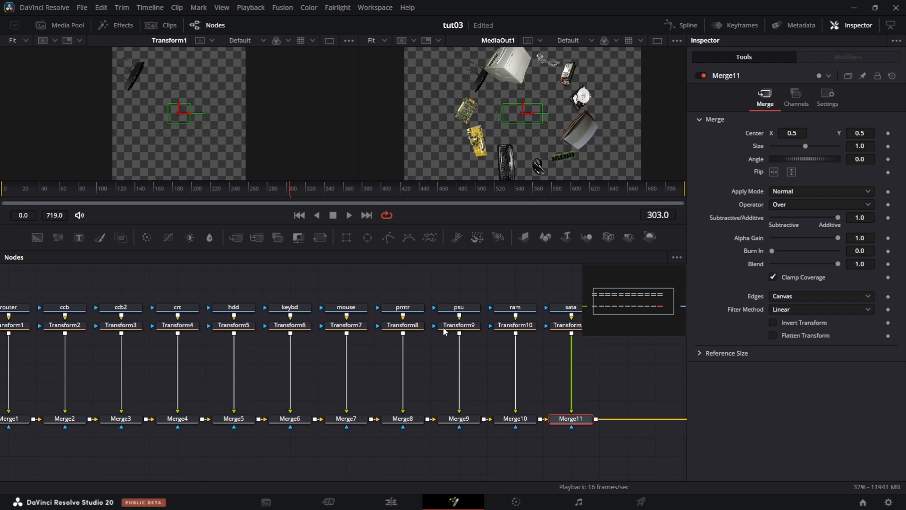
scroll(444, 331, left, 1)
drag(63, 288, 649, 341)
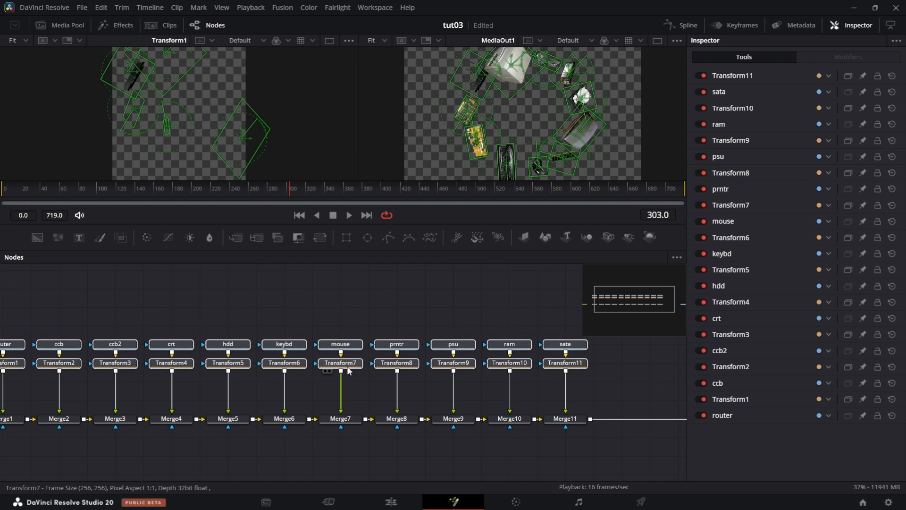
click(352, 326)
Step: Group all image, Transform and Merge nodes between Background1 and MediaOut1 into a single group node
scroll(349, 387, right, 3)
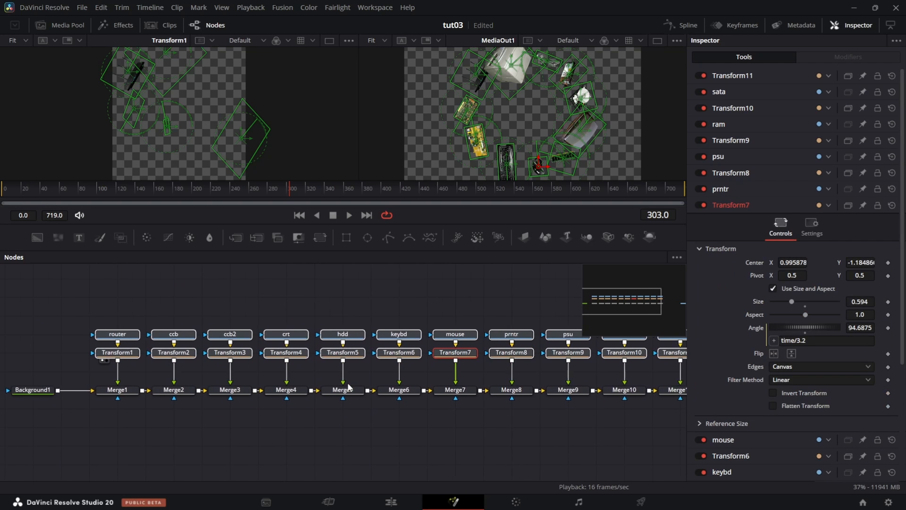
scroll(349, 387, left, 2)
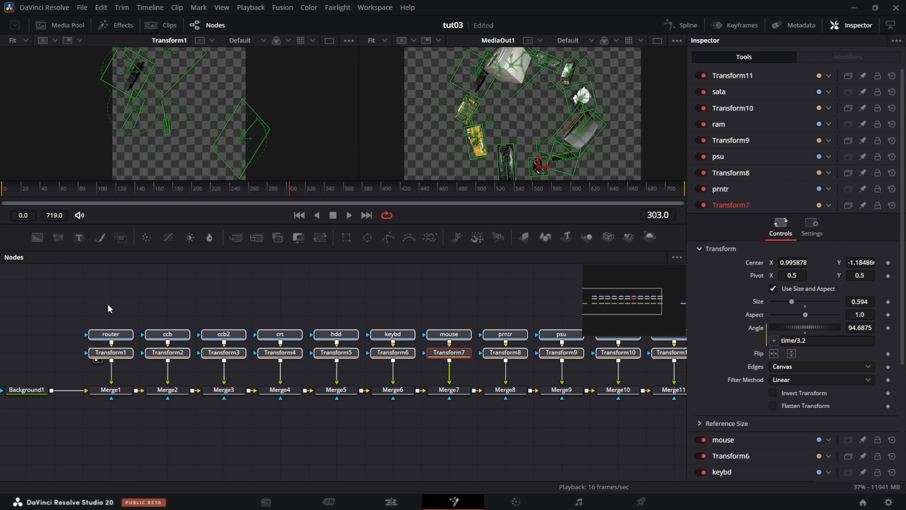
drag(108, 307, 665, 415)
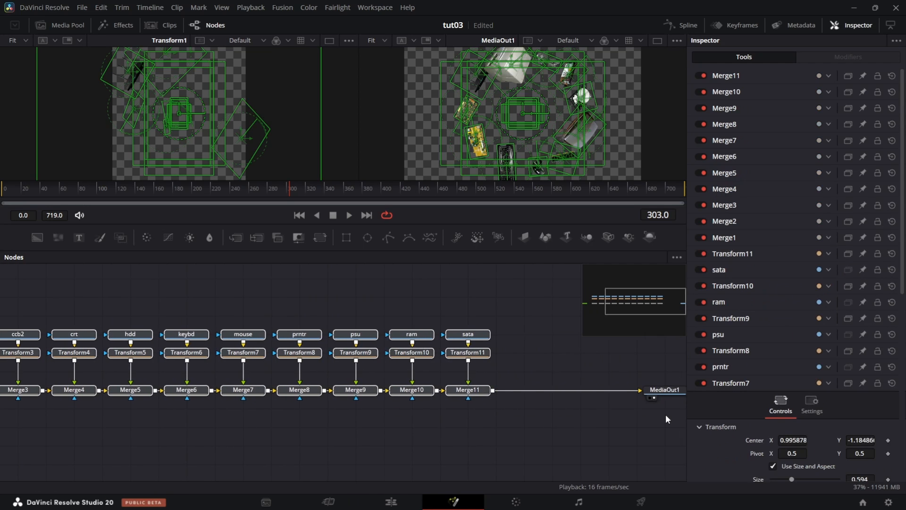
right_click(462, 395)
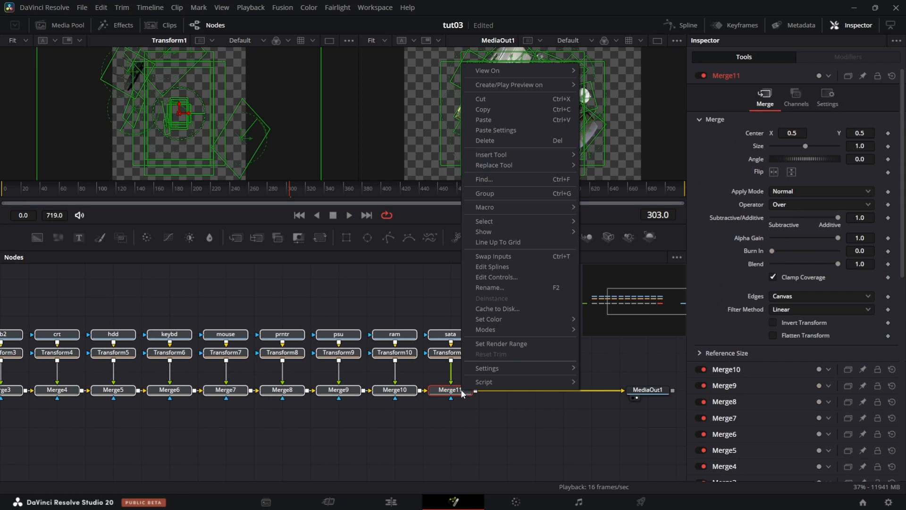
click(485, 194)
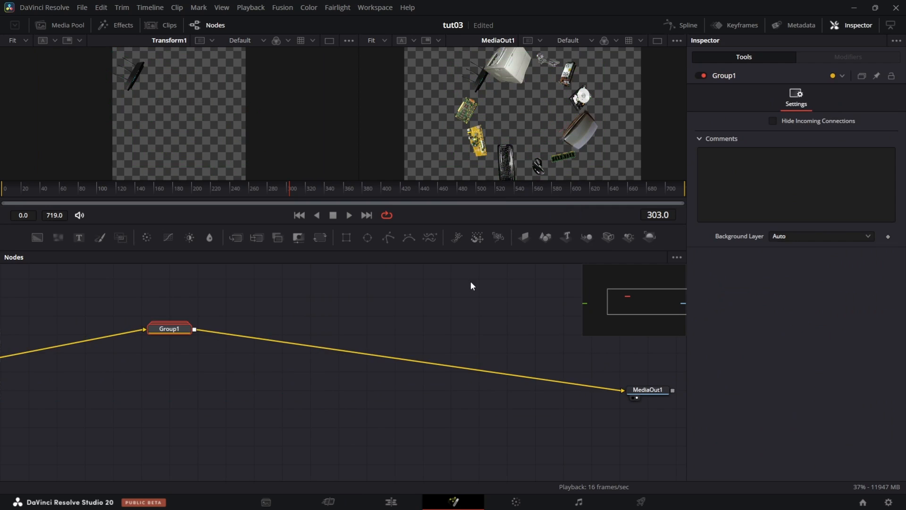
Step: Rename the group node to objects and place it directly beside Background1, in line with it
right_click(328, 332)
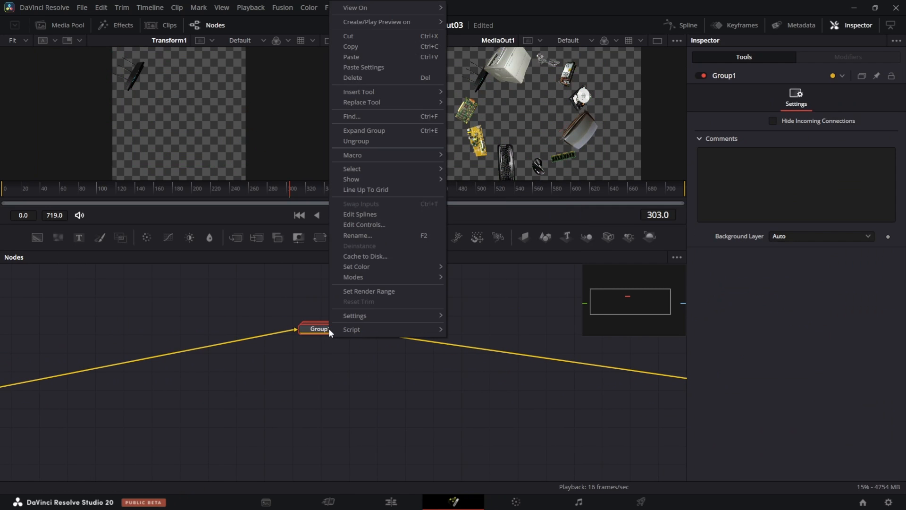
click(369, 236)
text(o)
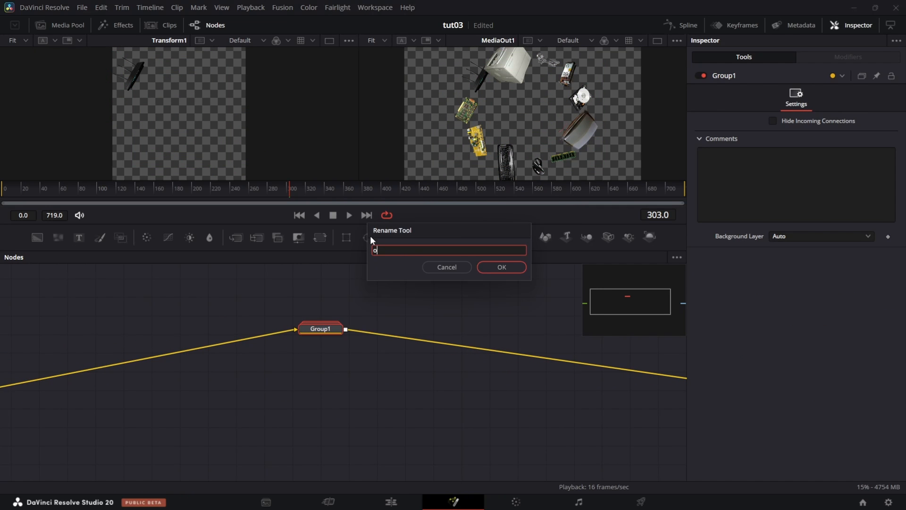
text(bjects)
key(Return)
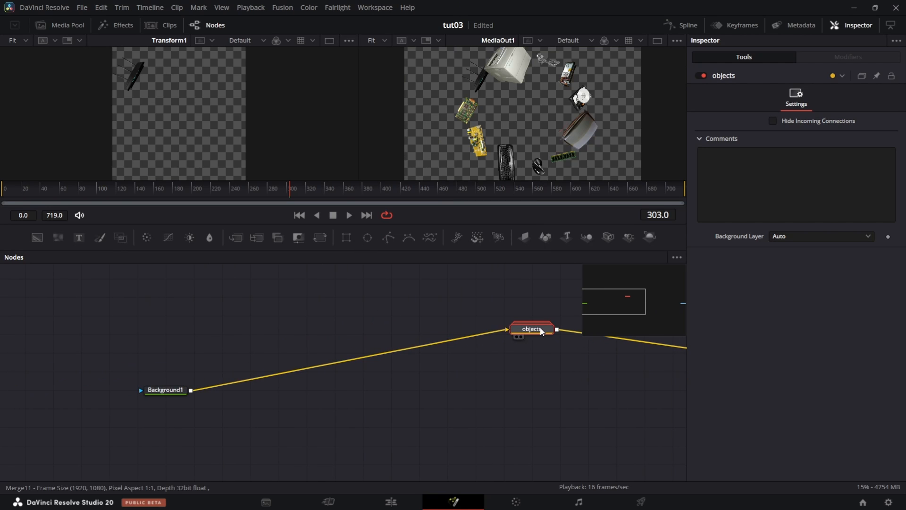
drag(548, 331, 238, 392)
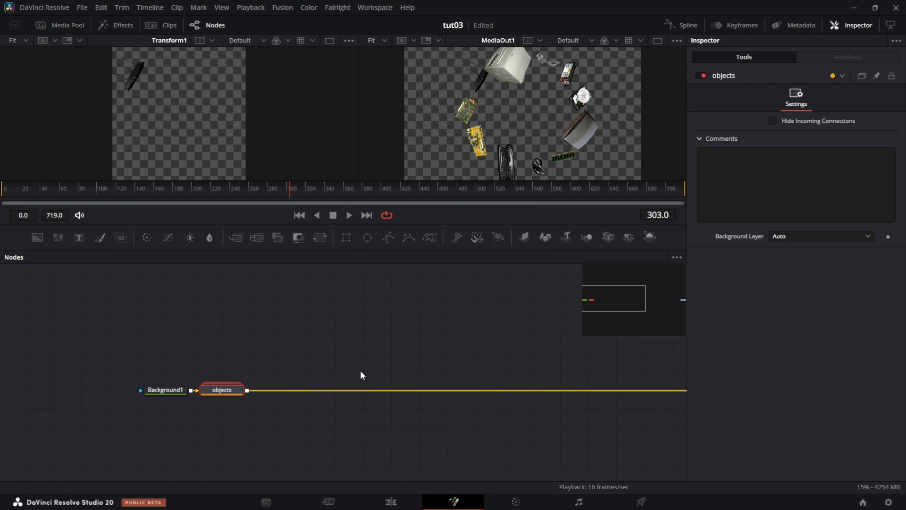
Step: Move the MediaOut1 node closer to the objects group in the node graph and enlarge the viewer area
scroll(361, 369, right, 10)
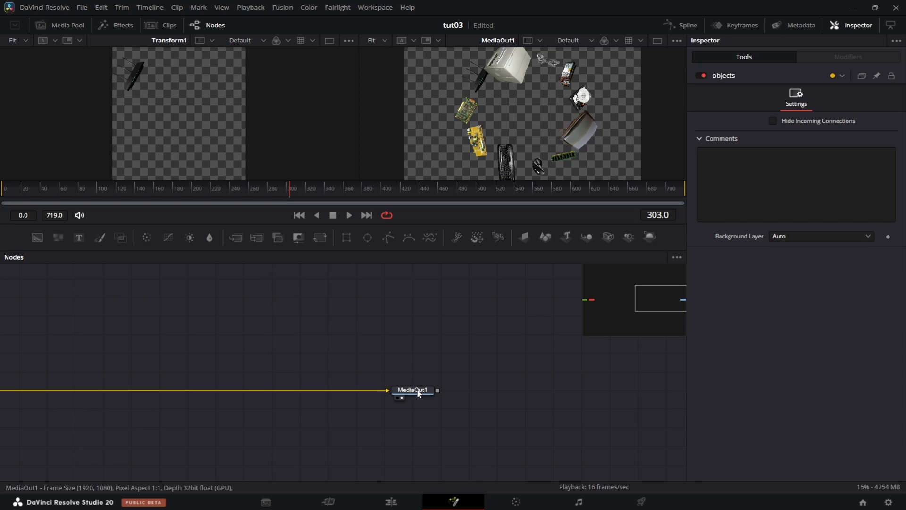
drag(417, 391, 123, 390)
scroll(123, 390, left, 7)
scroll(123, 387, left, 3)
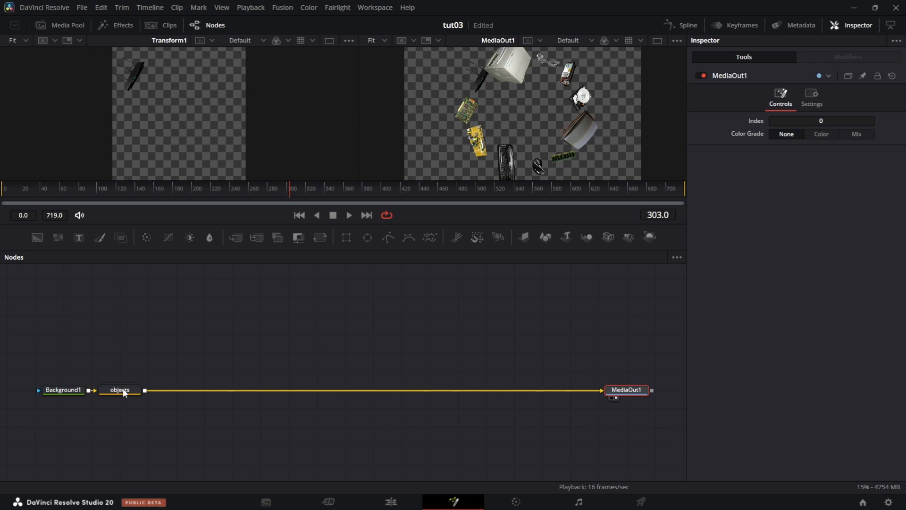
scroll(174, 367, down, 2)
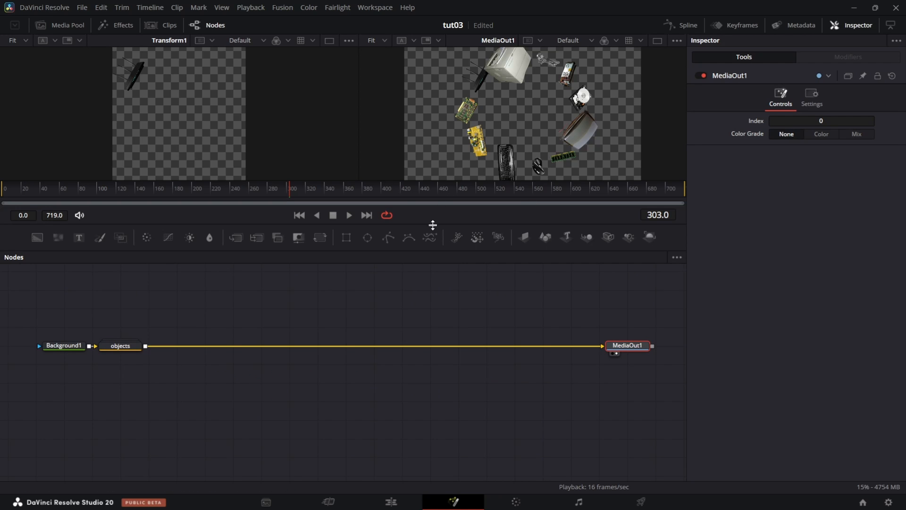
drag(433, 225, 434, 319)
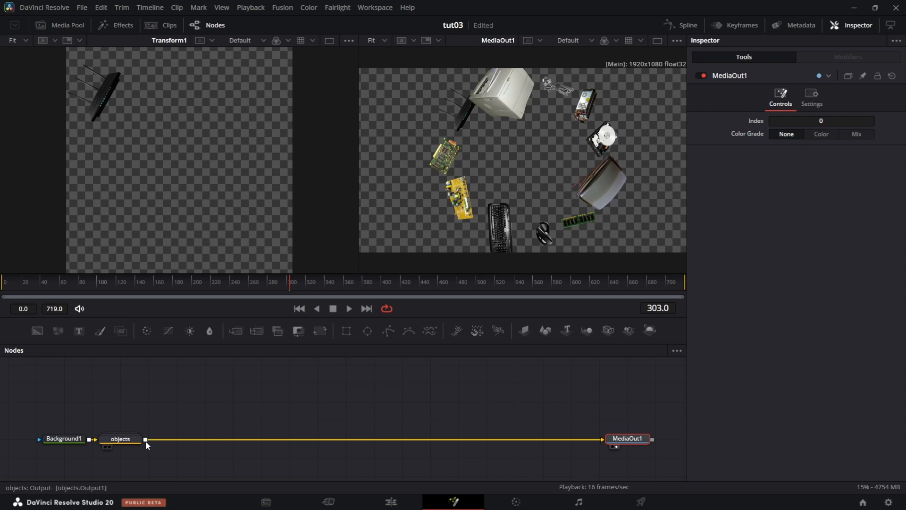
Step: Add a Transform (Xf) node directly after the objects group, feeding MediaOut1
click(127, 444)
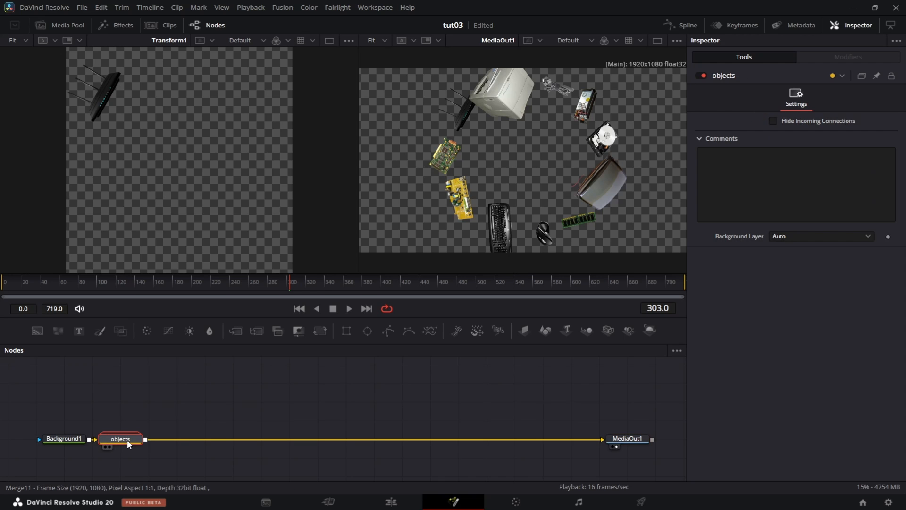
key(shift+space)
text(t)
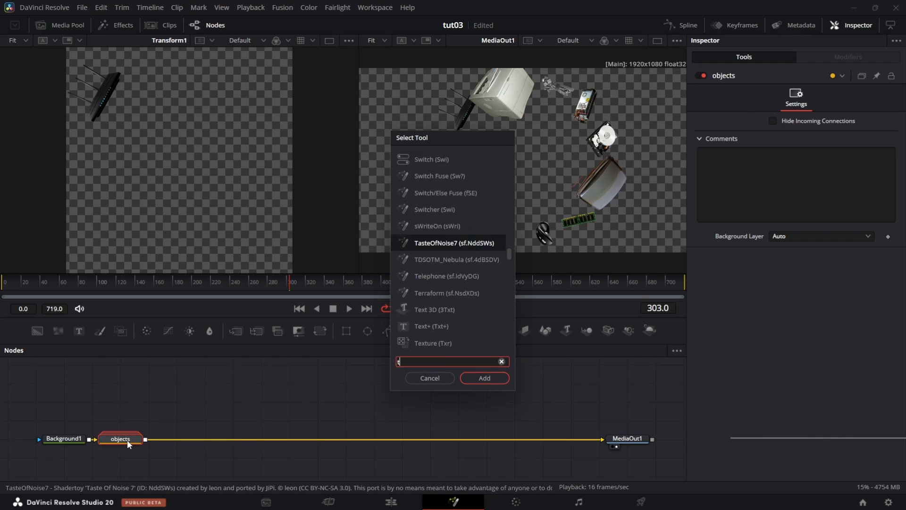
text(rans)
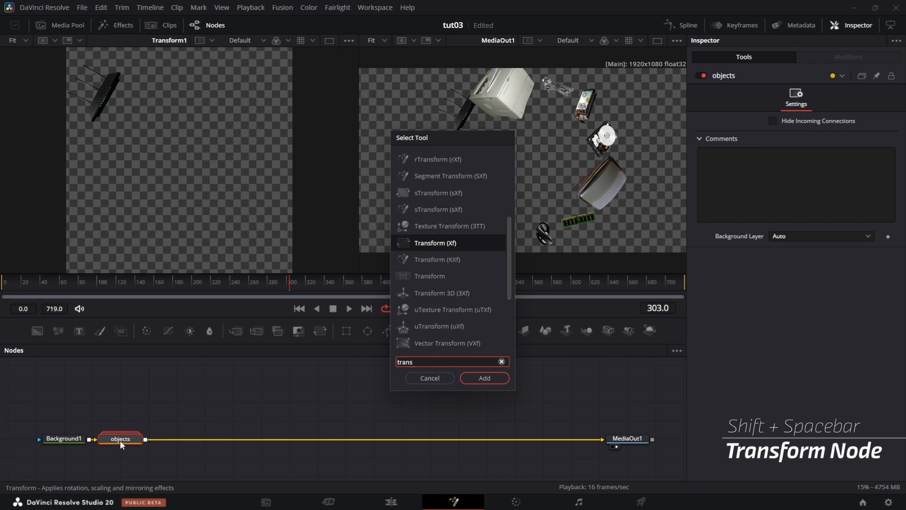
click(485, 378)
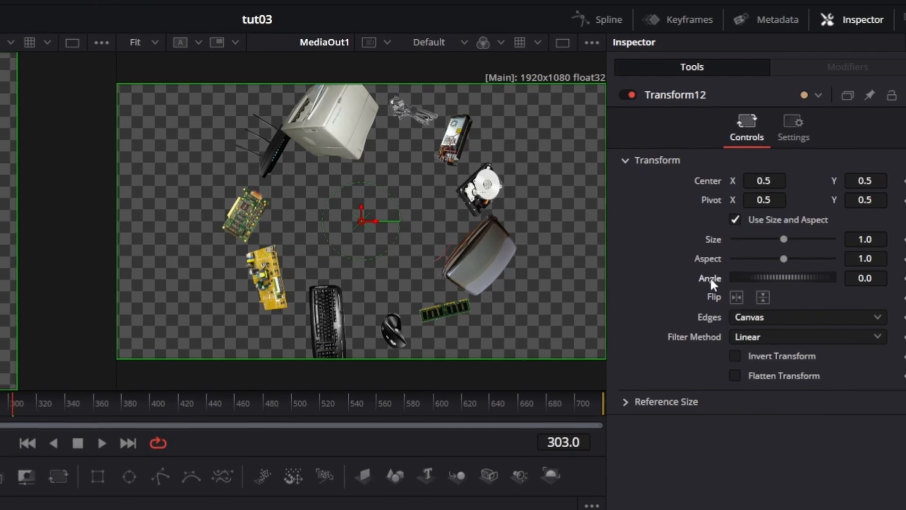
Step: Drive the Angle of Transform12 with the expression time/10 and play back the composition to check the rotation
right_click(756, 199)
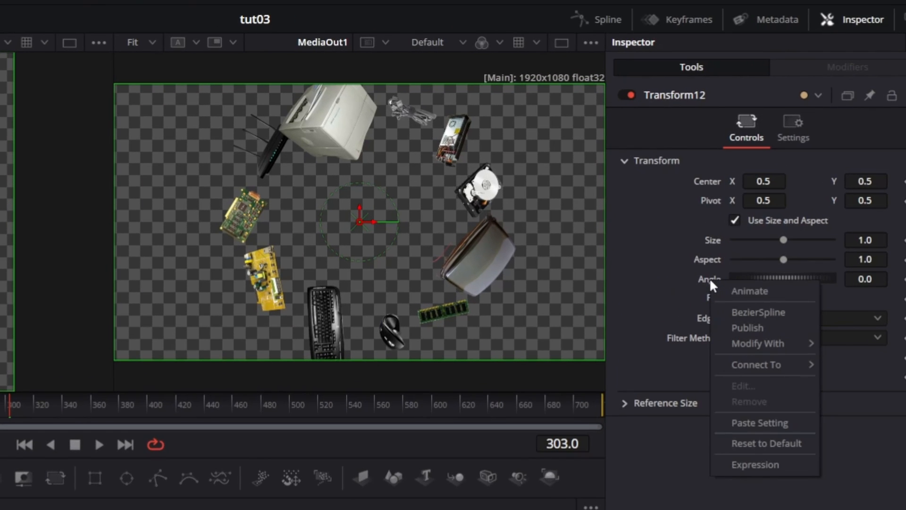
click(774, 462)
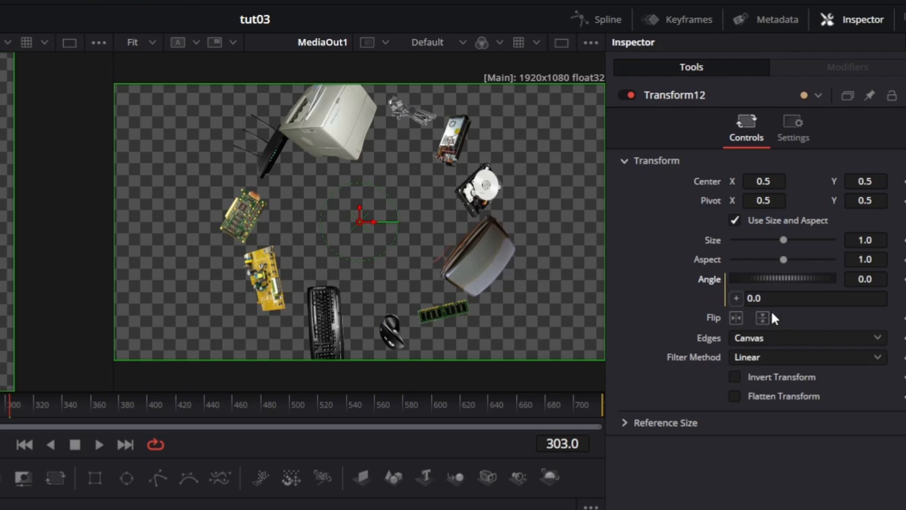
click(785, 299)
key(BackSpace)
text(ti)
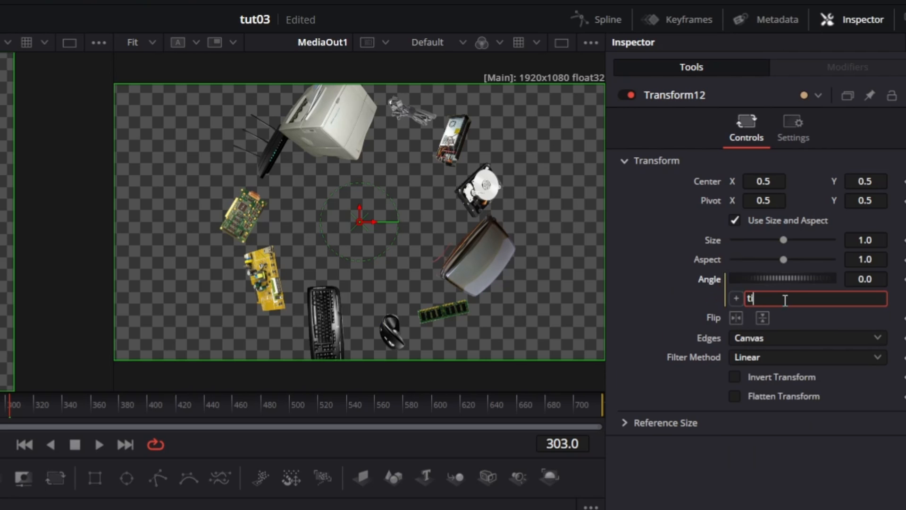
text(me/10)
key(Tab)
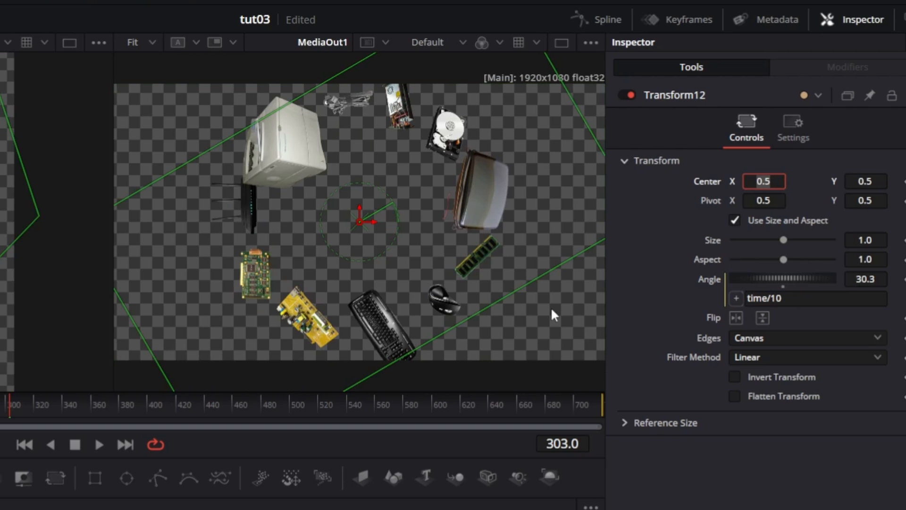
click(100, 444)
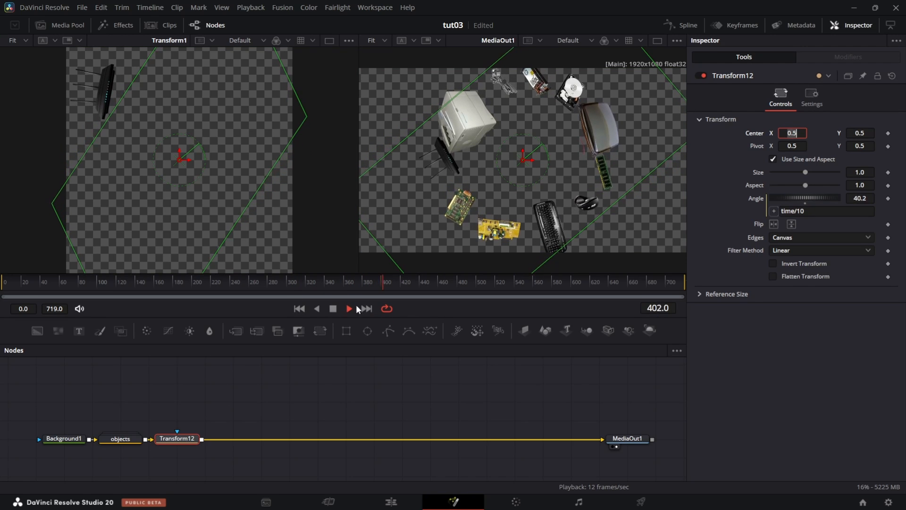
click(334, 309)
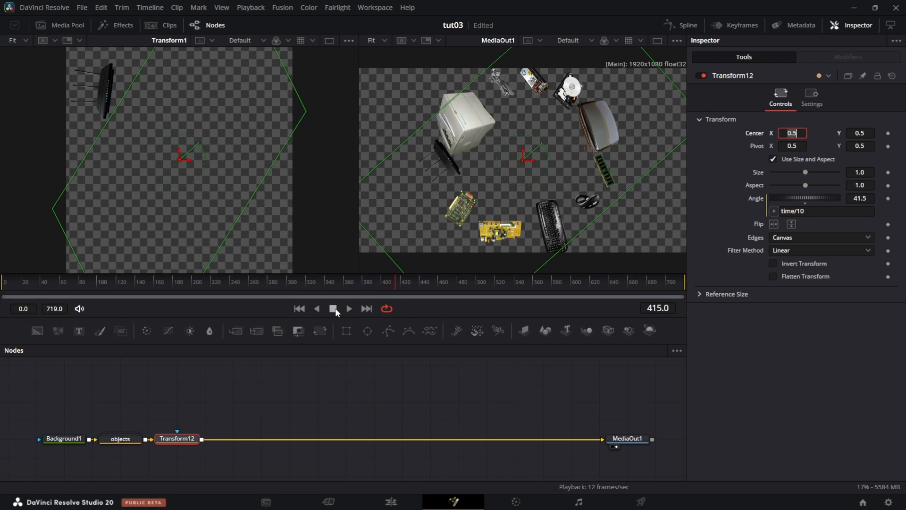
Step: Change Transform12's Angle expression to time/5 and play back the composition to check the rotation speed
click(817, 211)
key(BackSpace)
key(BackSpace)
key(Return)
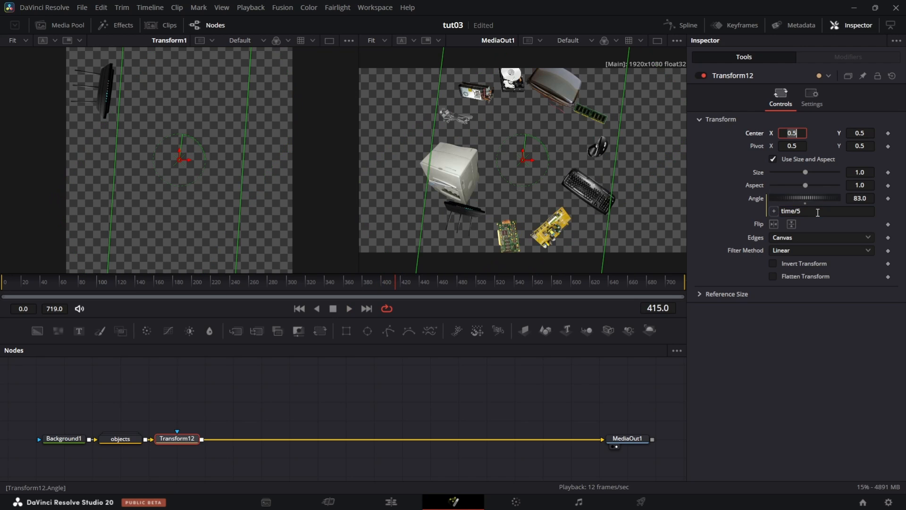
click(348, 309)
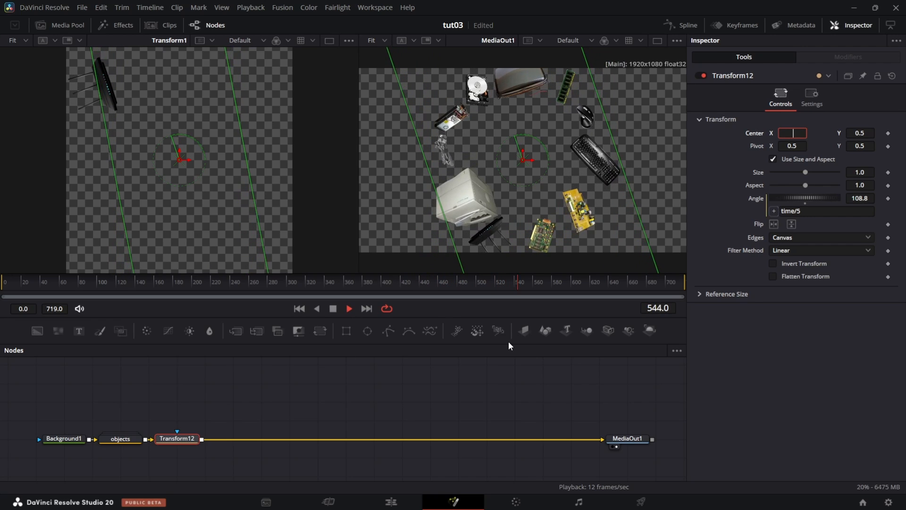
key(space)
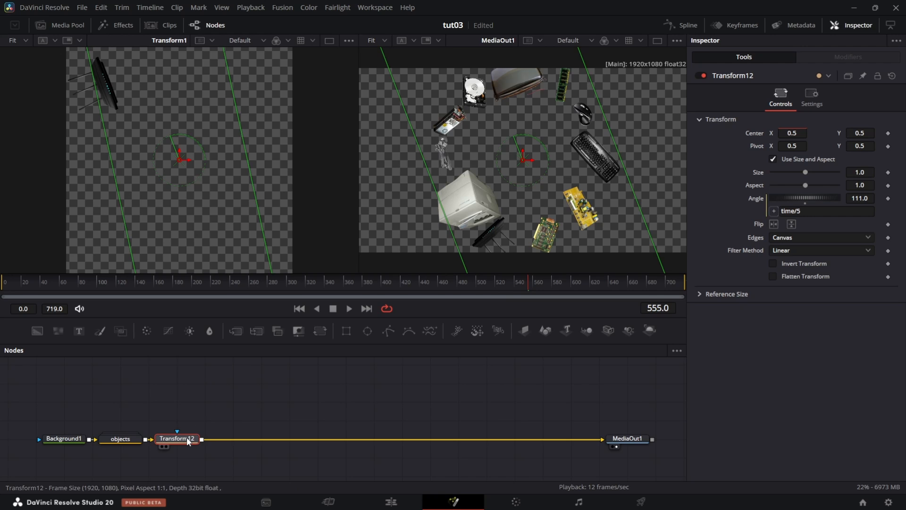
key(shift+space)
text(di)
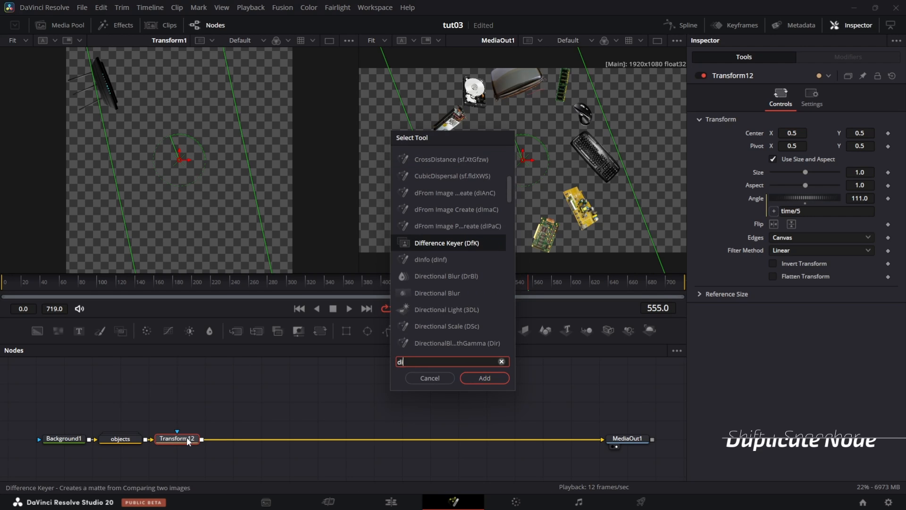
key(BackSpace)
text(upl)
key(Return)
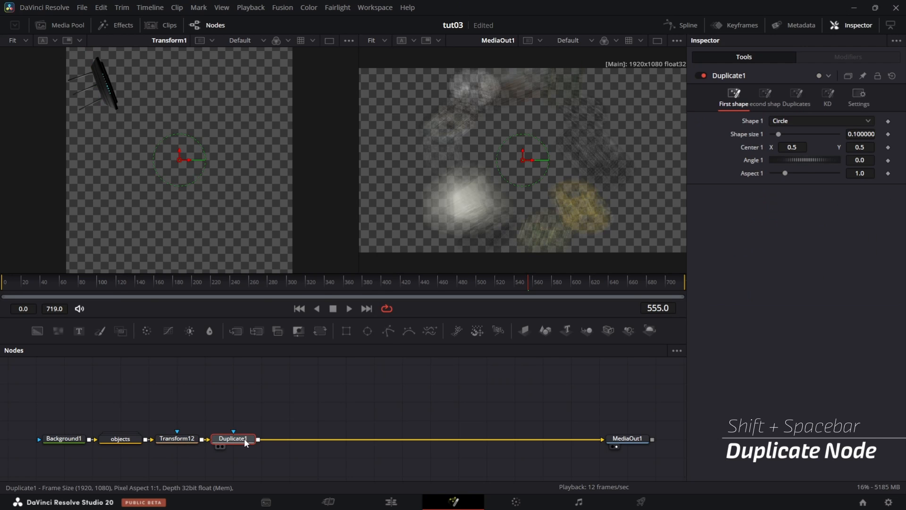
key(ctrl+z)
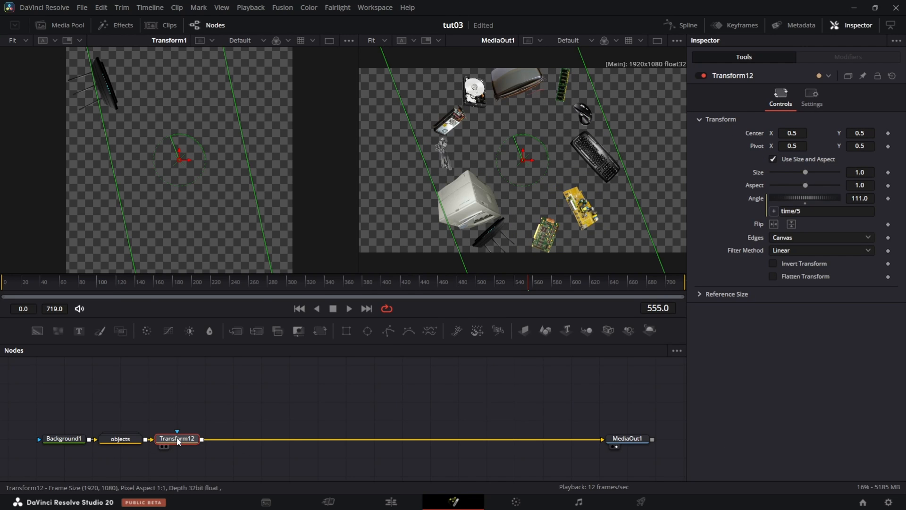
Step: Add the built-in Duplicate (Dup) node, the second of the two equally named tools, after Transform12
key(shift+space)
text(dupl)
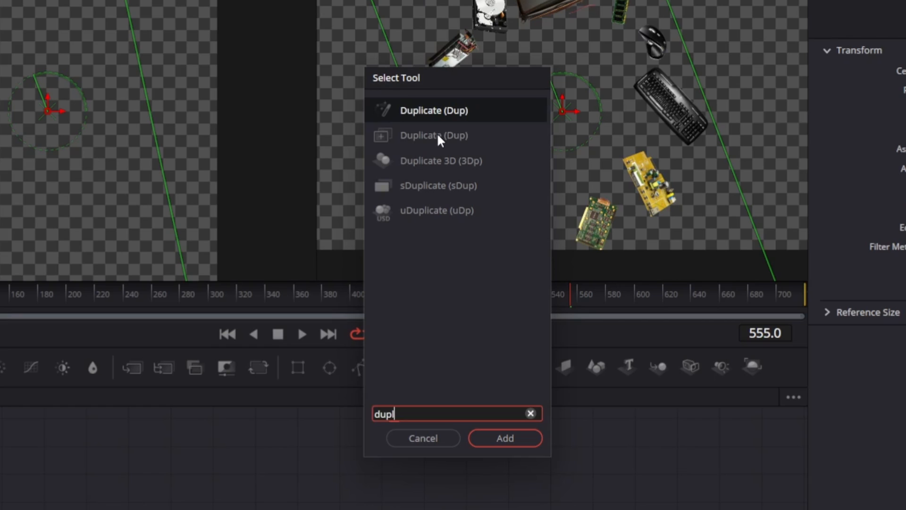
click(440, 175)
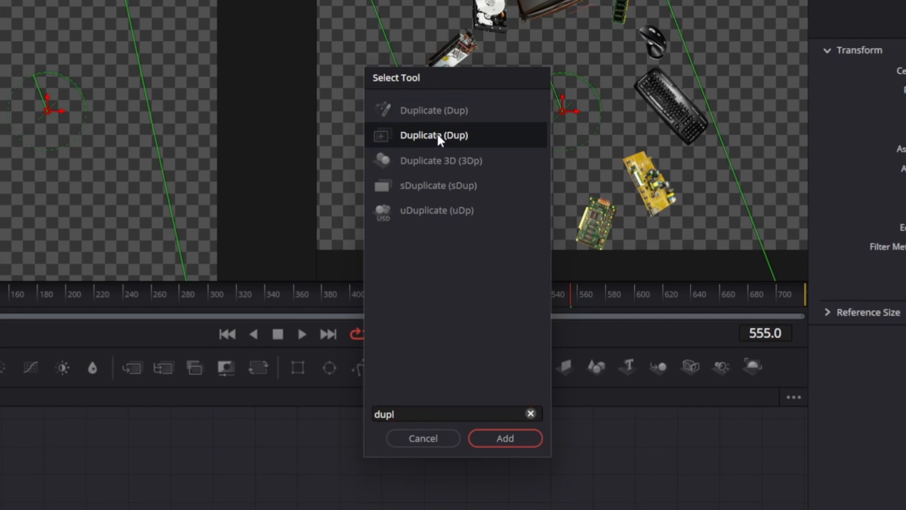
click(437, 134)
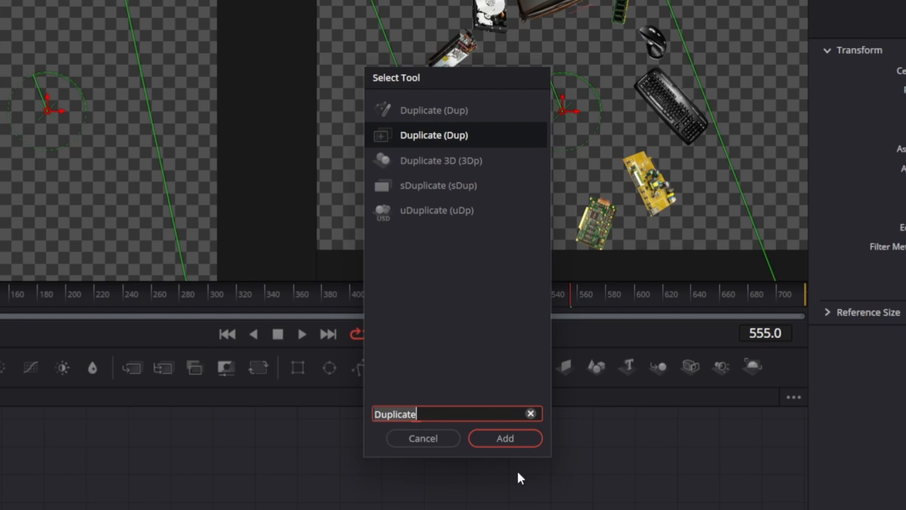
click(524, 438)
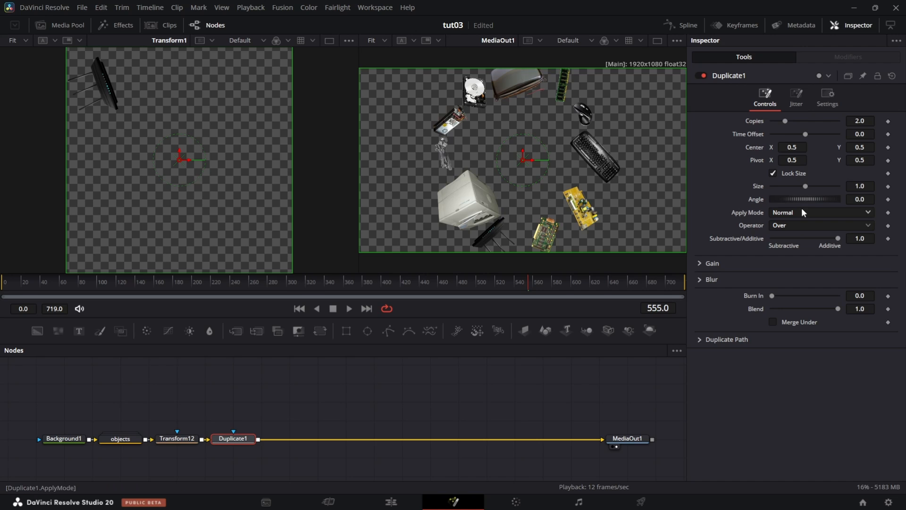
Step: Set the Duplicate node's Size to 1.76, its Angle to 99.1 and its Blur to 0.005
drag(805, 186, 811, 185)
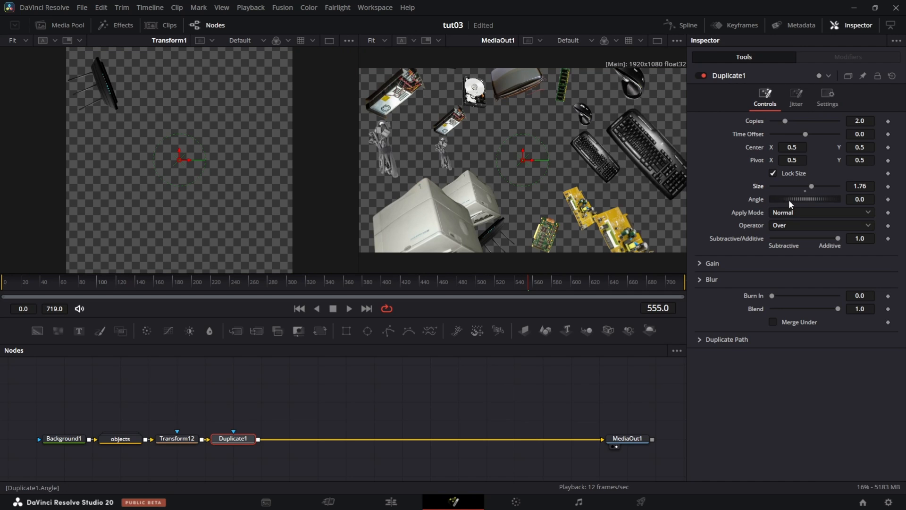
drag(791, 199, 812, 202)
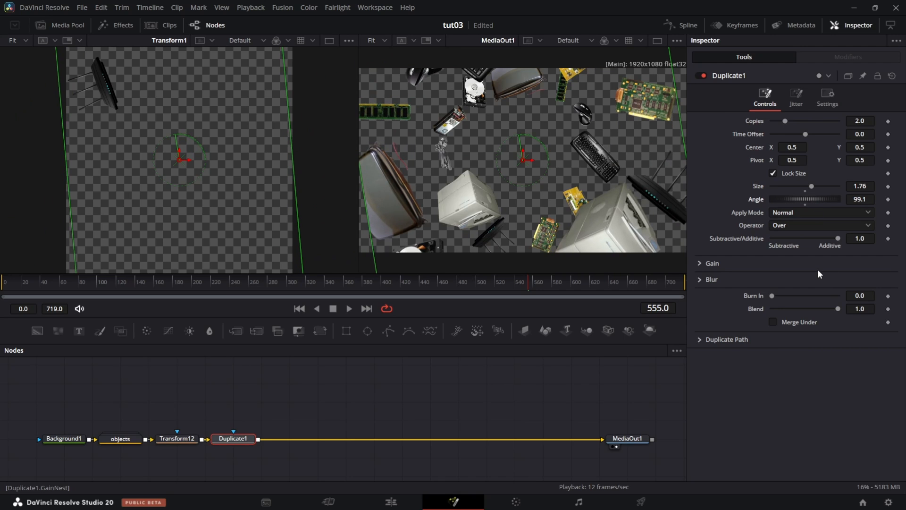
click(701, 278)
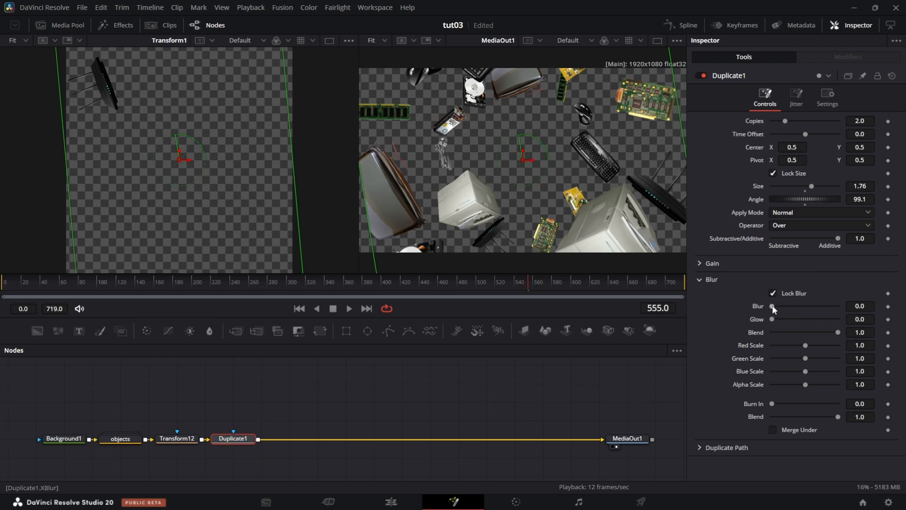
drag(772, 305, 780, 305)
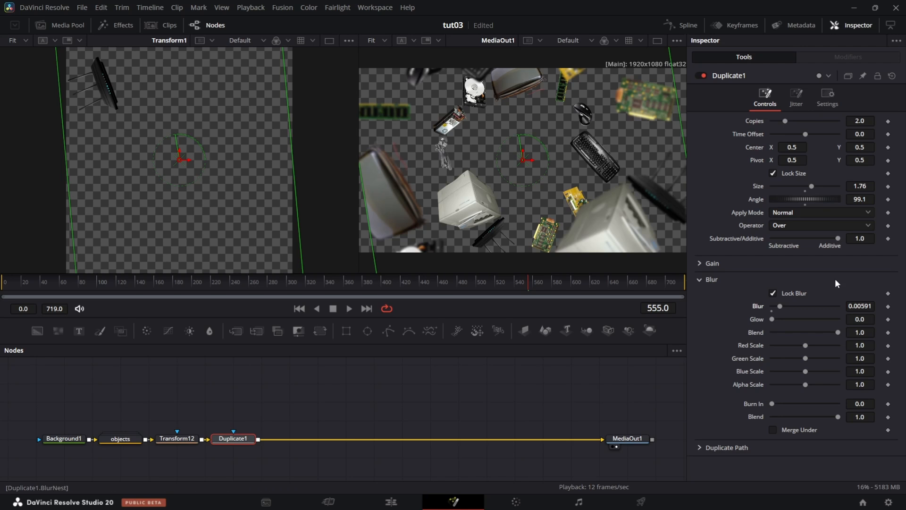
click(872, 306)
key(BackSpace)
key(BackSpace)
key(Tab)
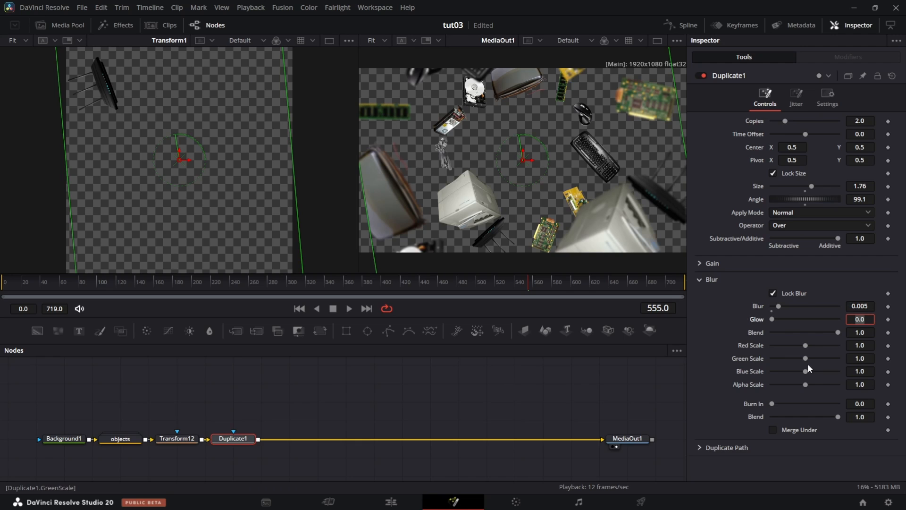
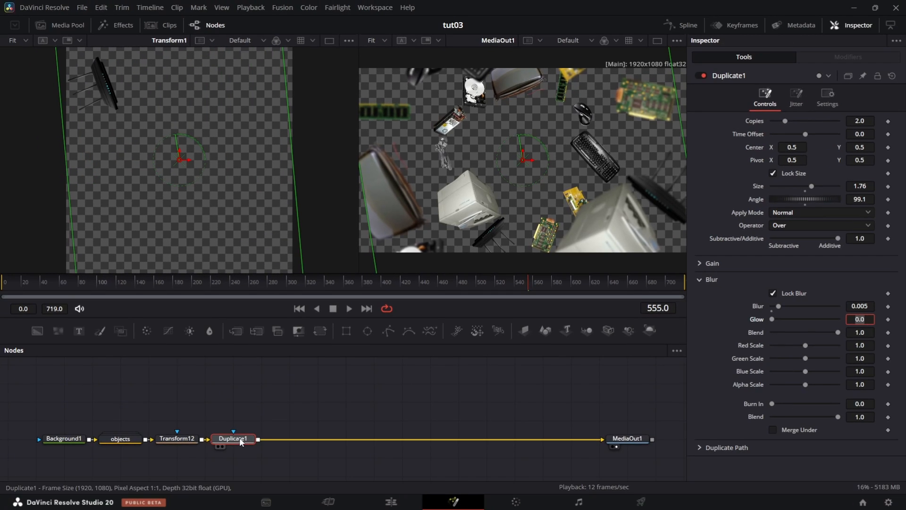
Step: Delete the Duplicate1 node so that Transform12 feeds MediaOut1 directly
click(228, 449)
key(Delete)
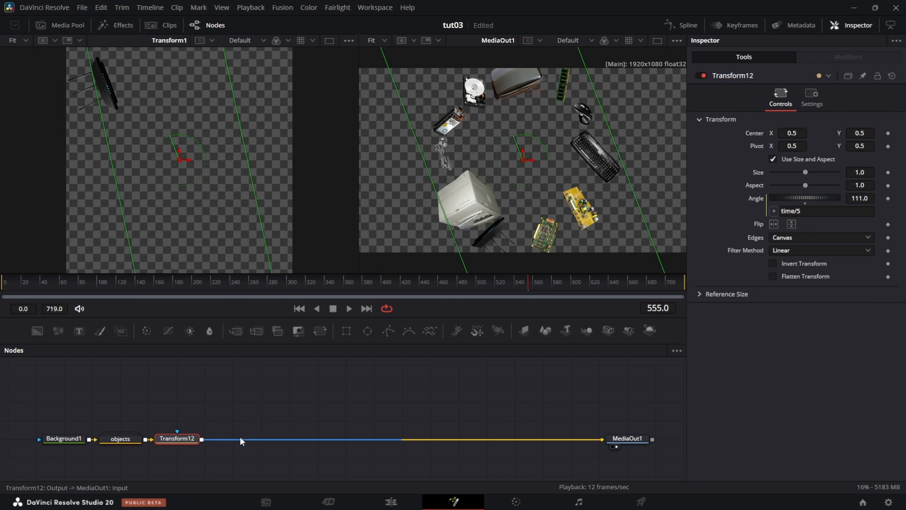
Step: Add a second, unconnected Transform (Xf) node above Transform12 in the node graph
click(250, 413)
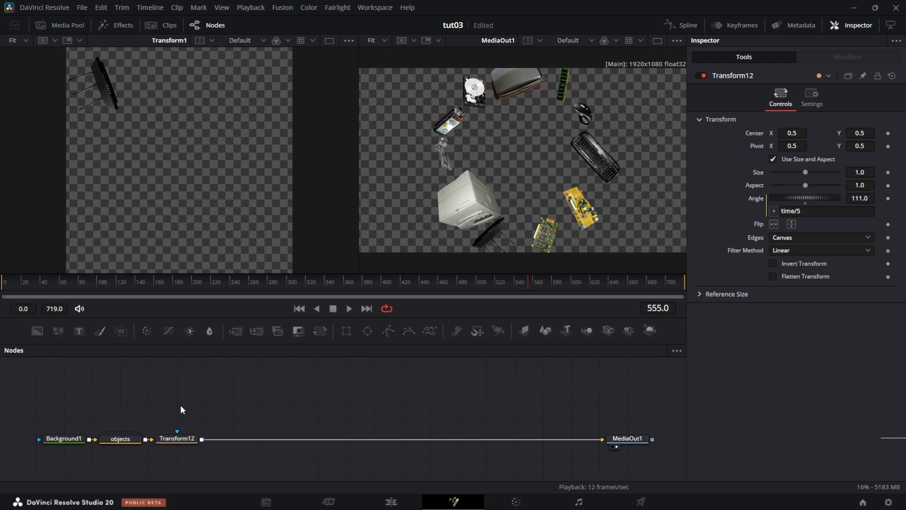
key(shift+space)
text(tra)
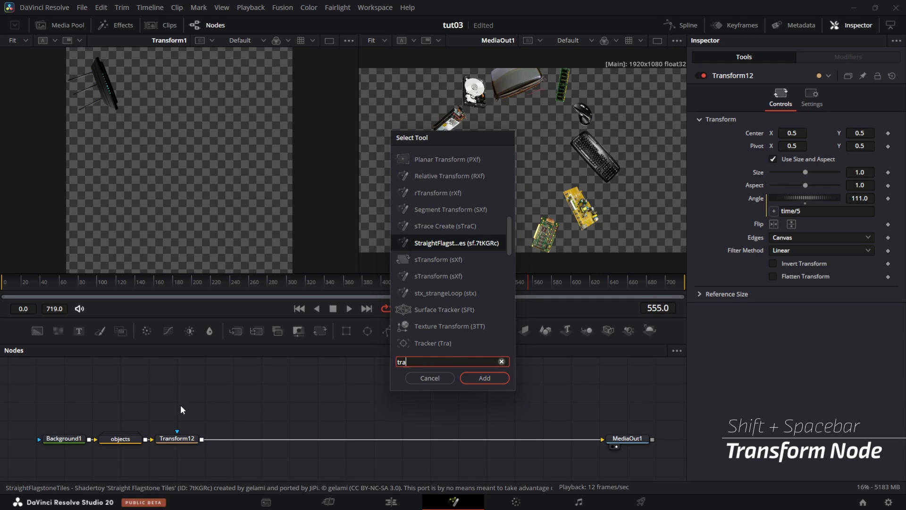
text(ns)
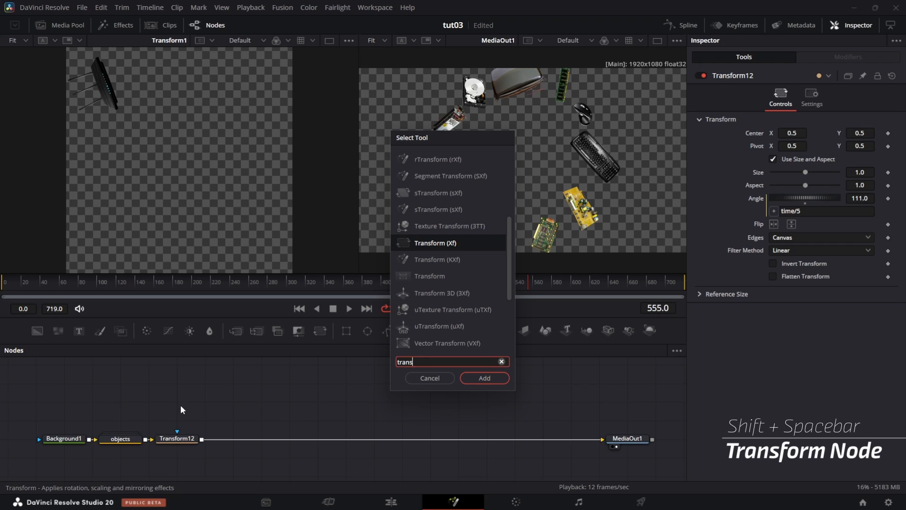
click(477, 378)
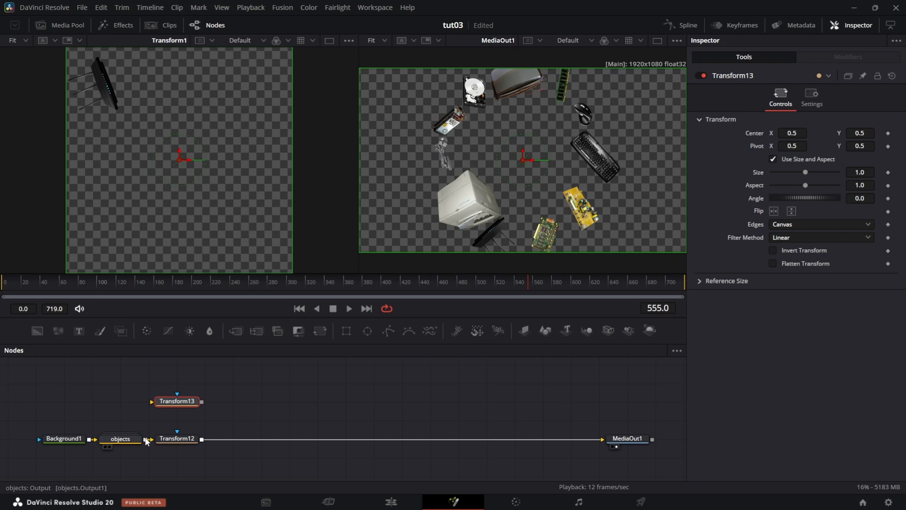
Step: Connect the objects group's output to Transform13 and add a Blur node after Transform13
drag(149, 440, 196, 385)
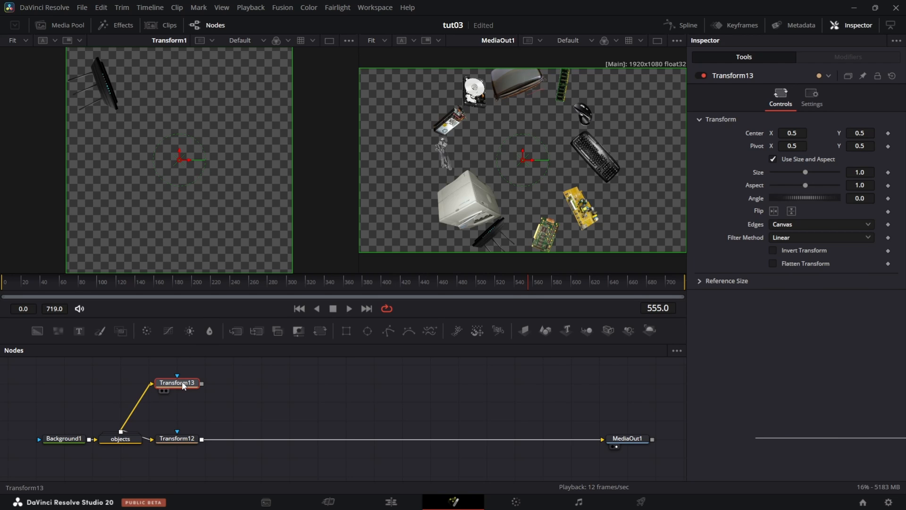
key(shift+space)
text(blur)
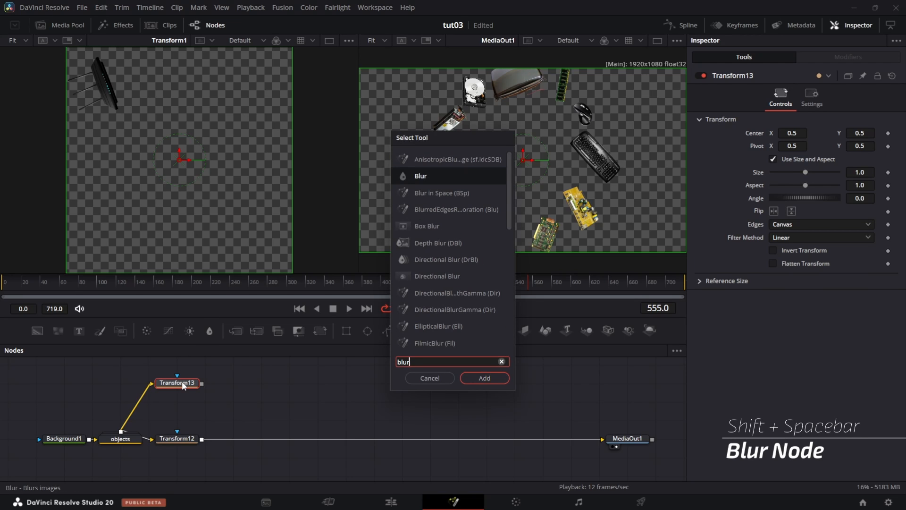
key(Return)
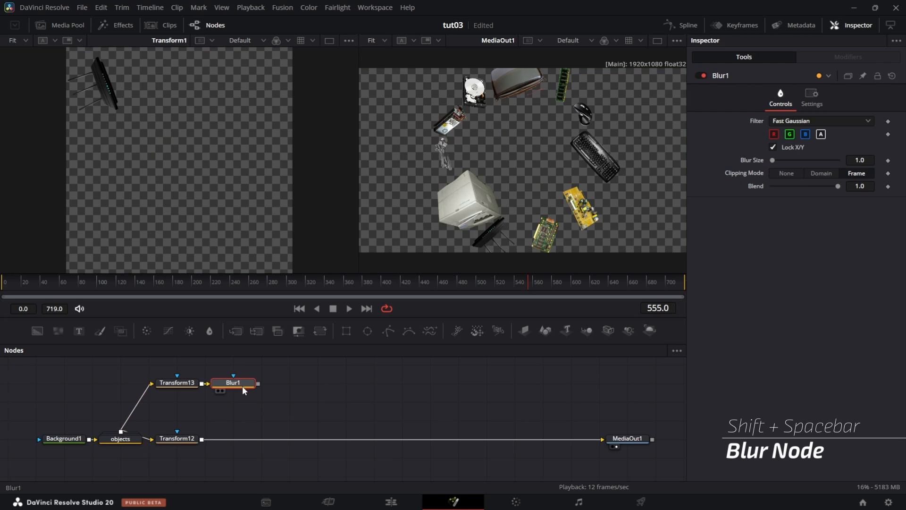
Step: Set Blur1's Blur Size to 2.5 and merge its output over Transform12
click(868, 158)
text(2)
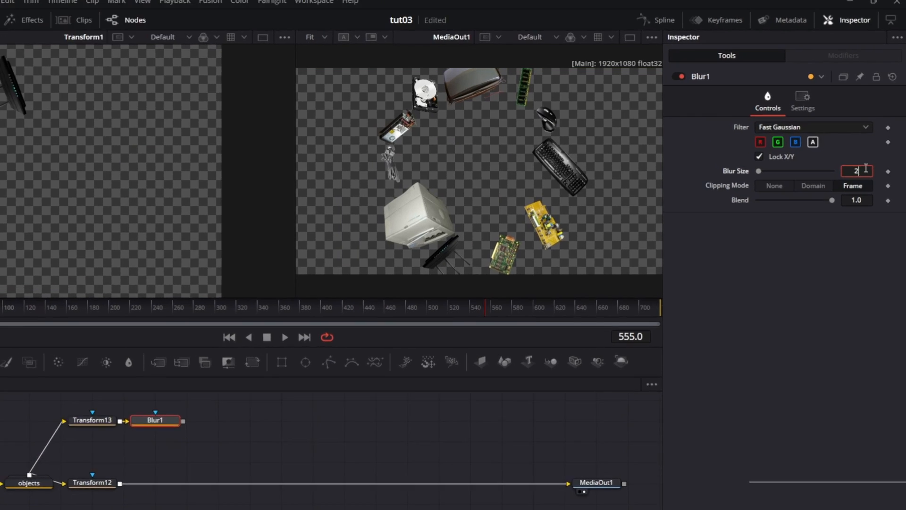
text(.5)
key(Tab)
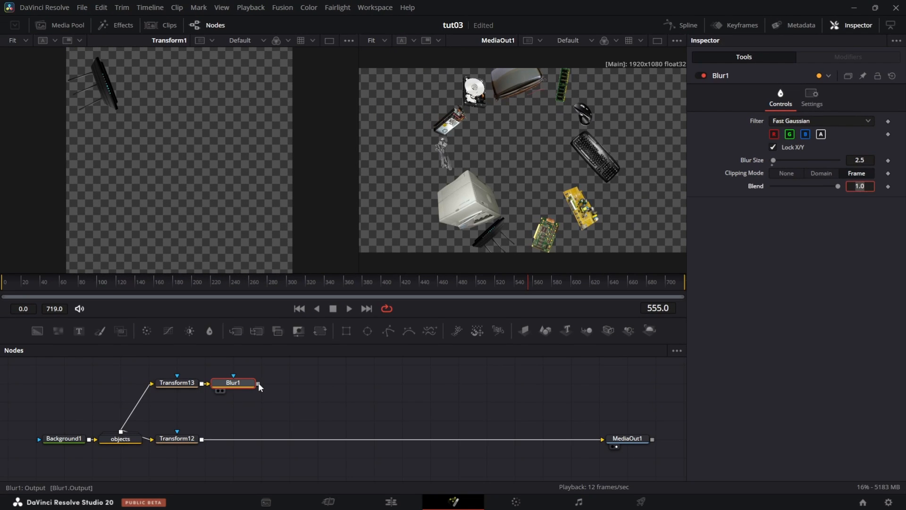
drag(259, 382, 202, 440)
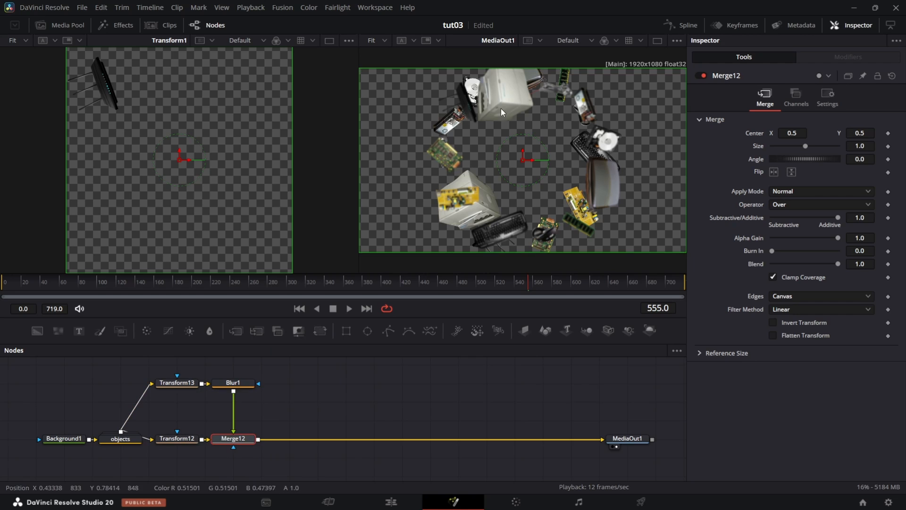
Step: Set Transform13's Size to 1.798 and its Angle to -88.7, and save the project
click(187, 381)
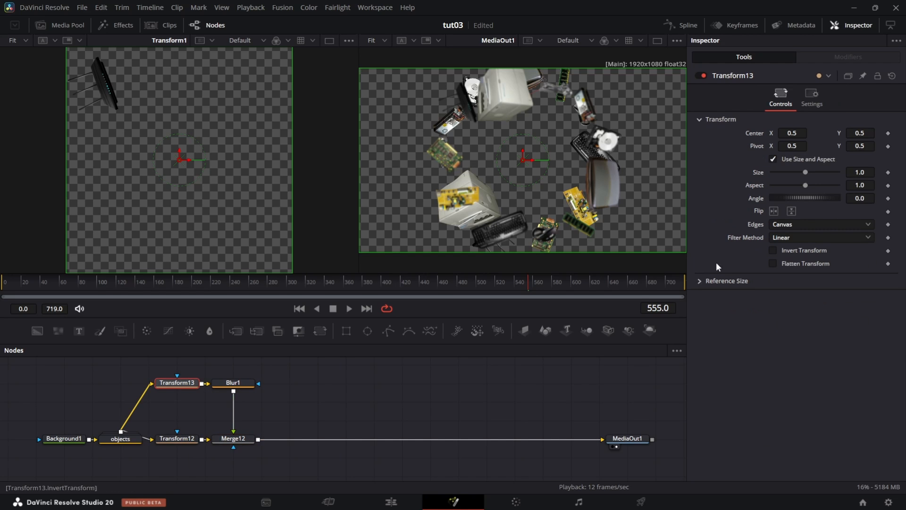
drag(805, 170, 811, 171)
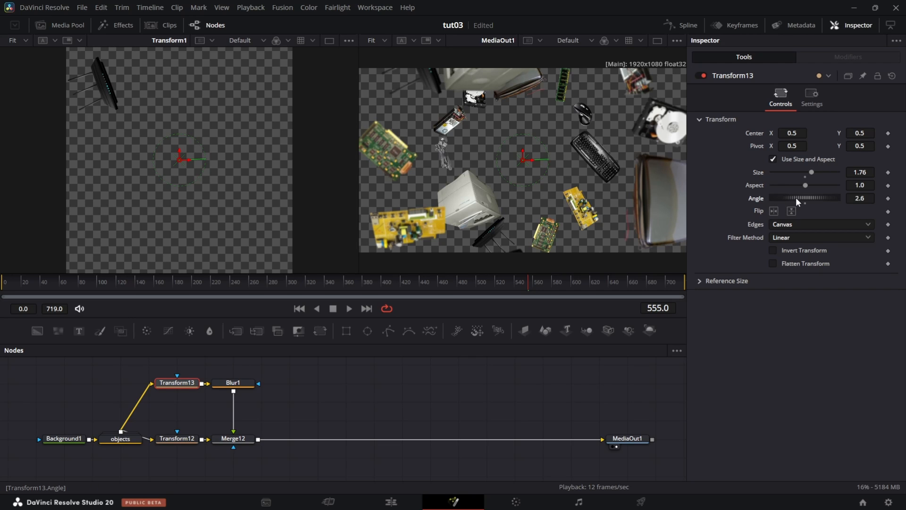
drag(795, 197, 779, 212)
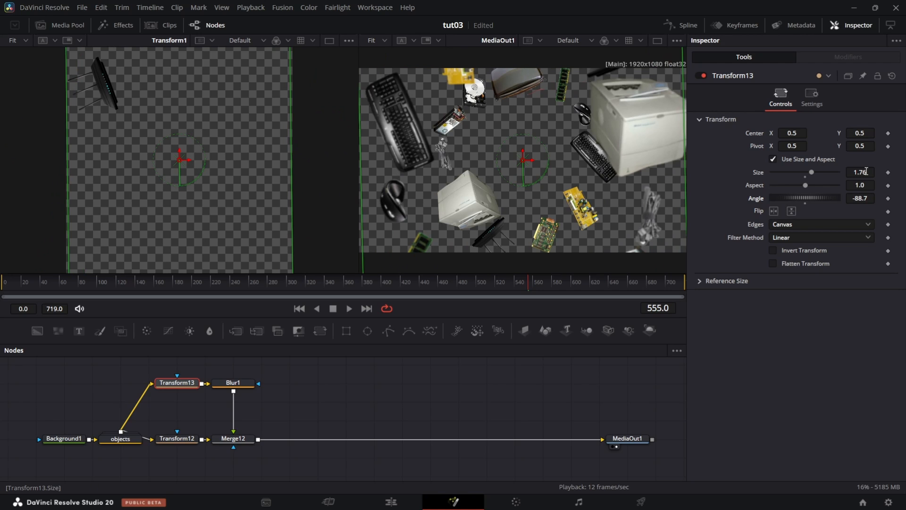
drag(866, 171, 881, 172)
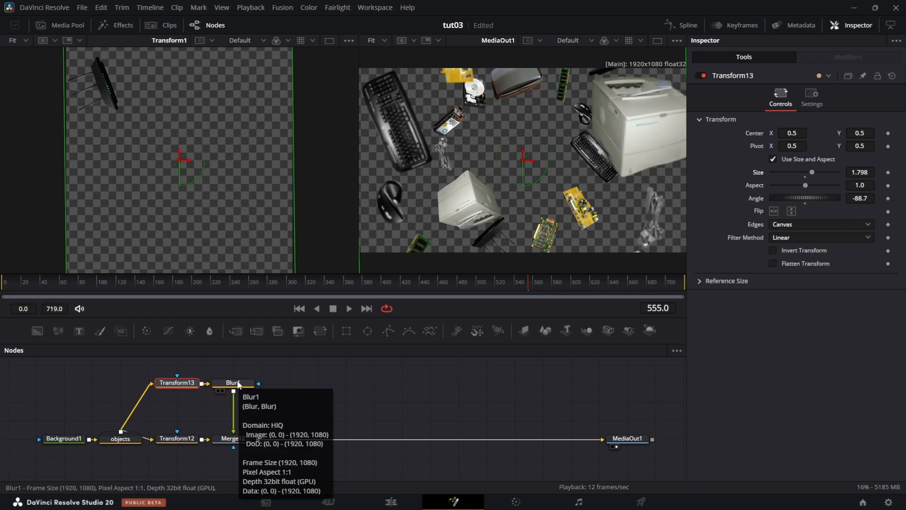
click(176, 439)
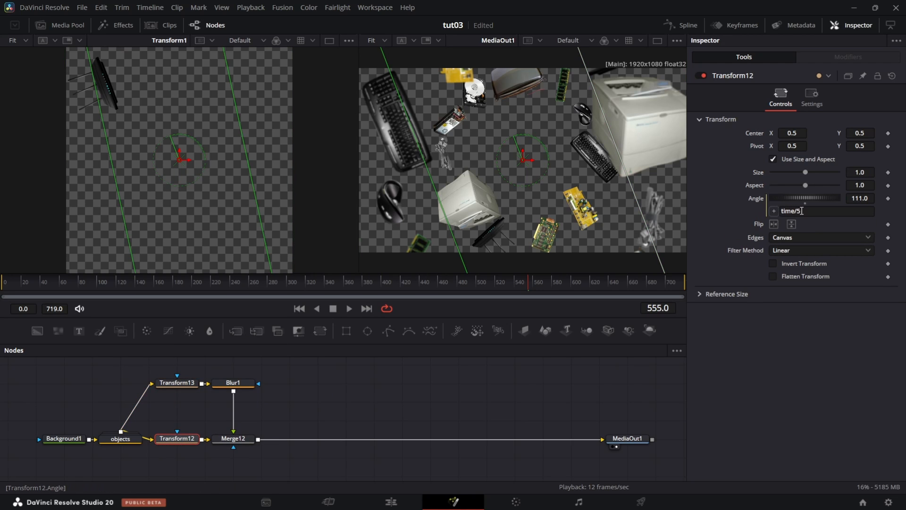
key(ctrl+s)
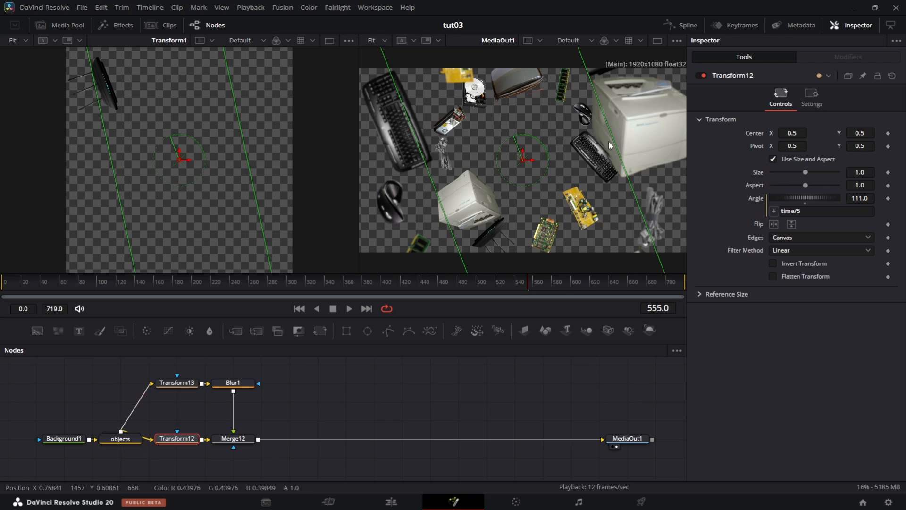
Step: Drive Transform13's Angle with the expression -88.7+time/7.5
click(183, 384)
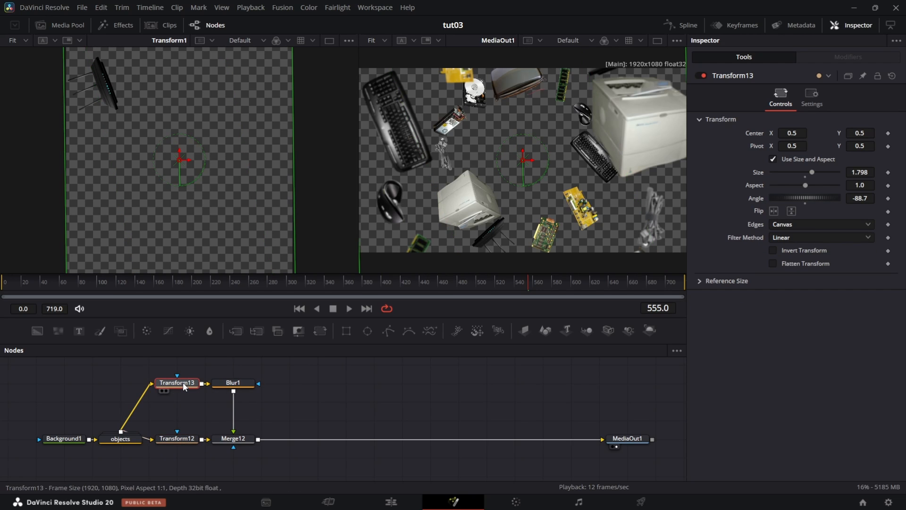
right_click(756, 196)
click(799, 321)
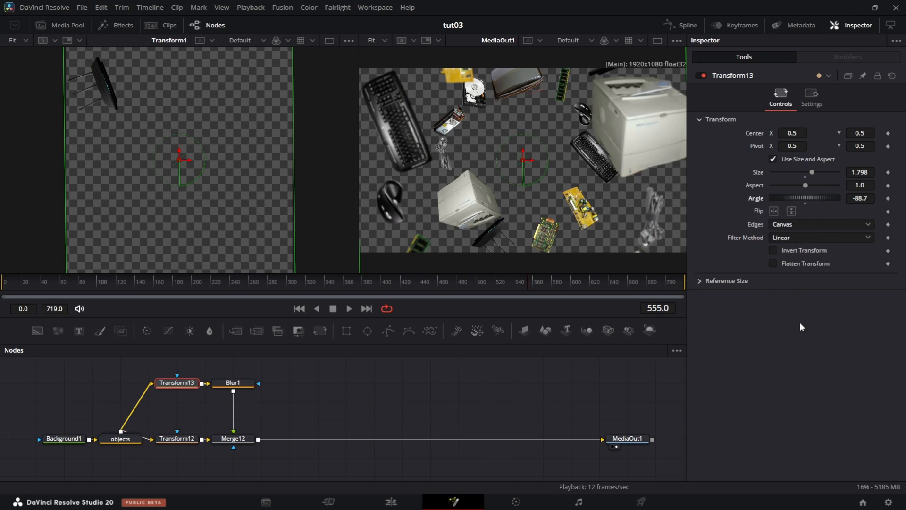
click(807, 211)
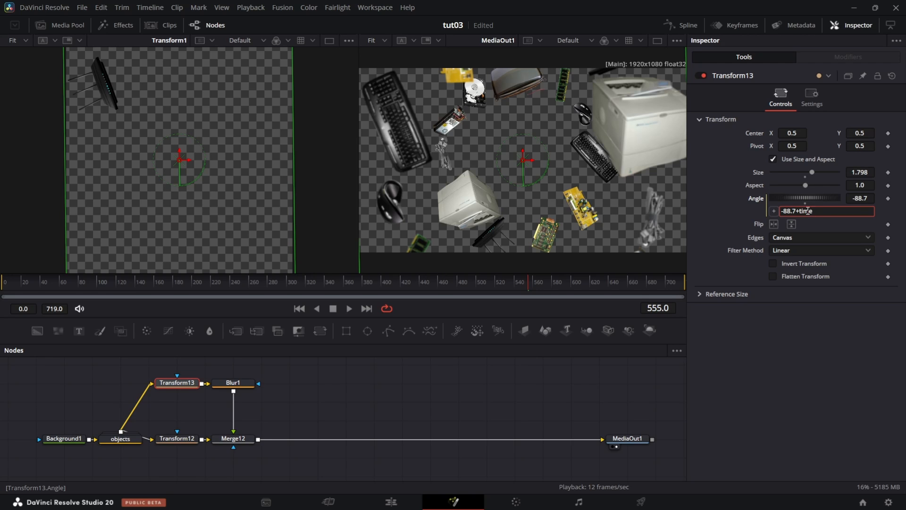
text(+time/7.5)
key(Tab)
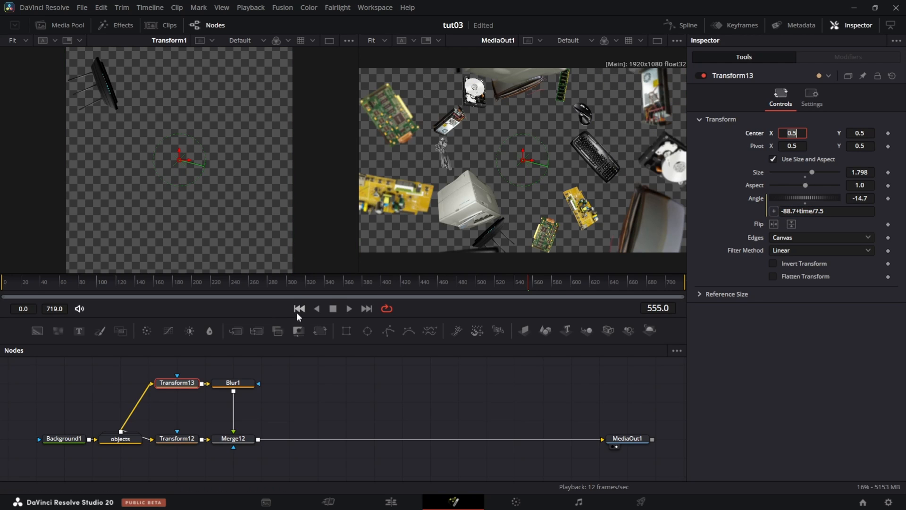
Step: Play the composition and change Transform13's Angle expression to -88.7+time/10
click(350, 308)
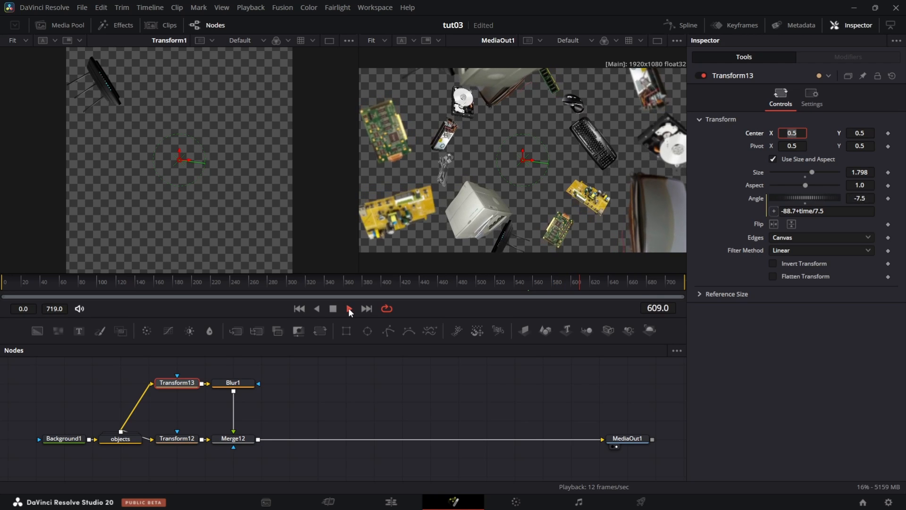
click(827, 211)
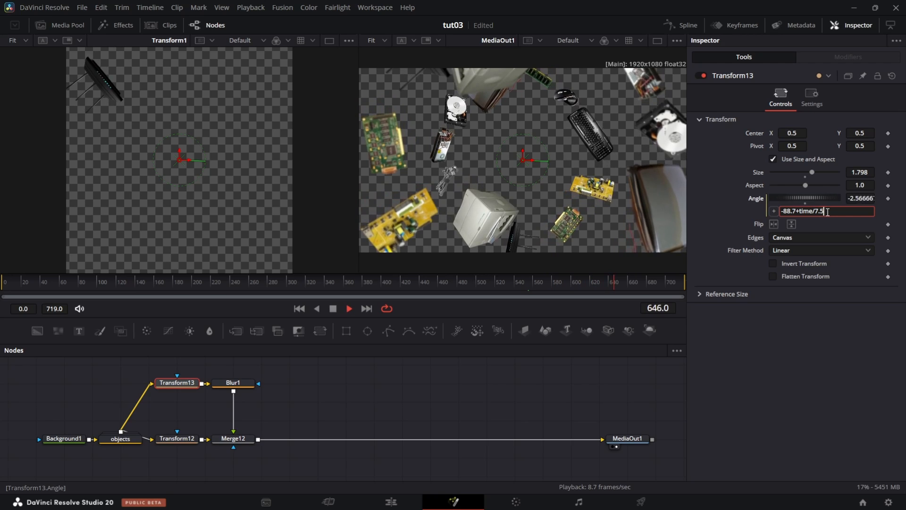
click(179, 441)
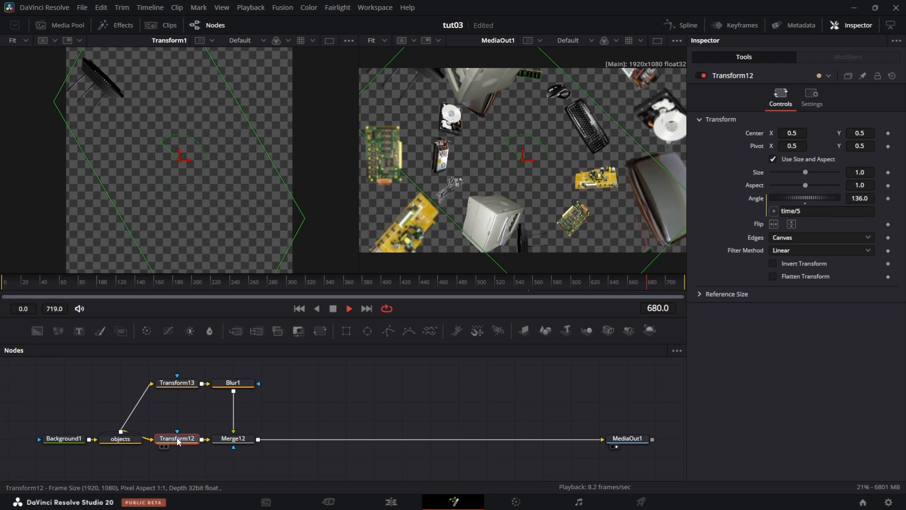
click(188, 384)
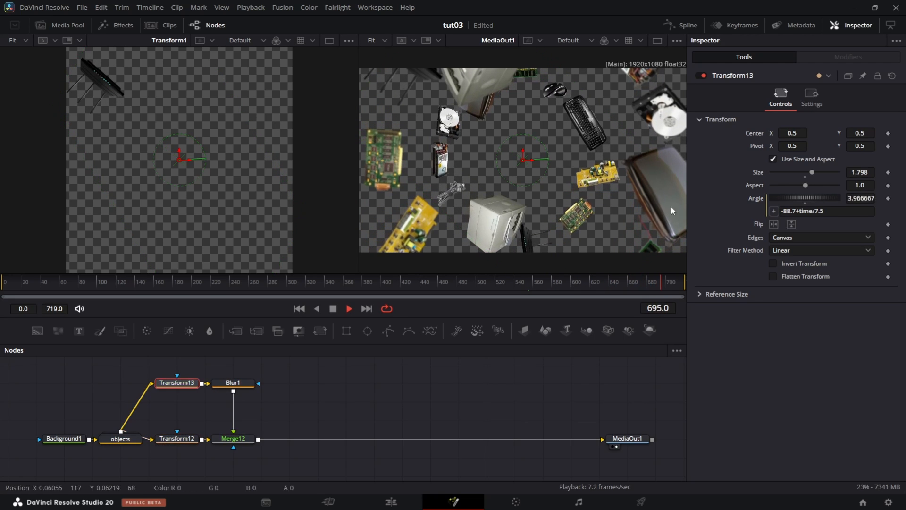
click(830, 209)
key(BackSpace)
key(BackSpace)
key(BackSpace)
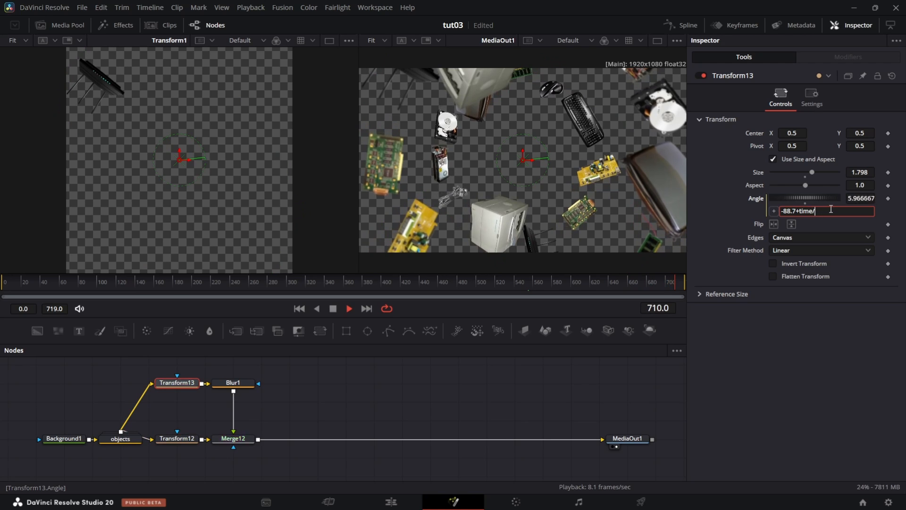
text(10)
key(Tab)
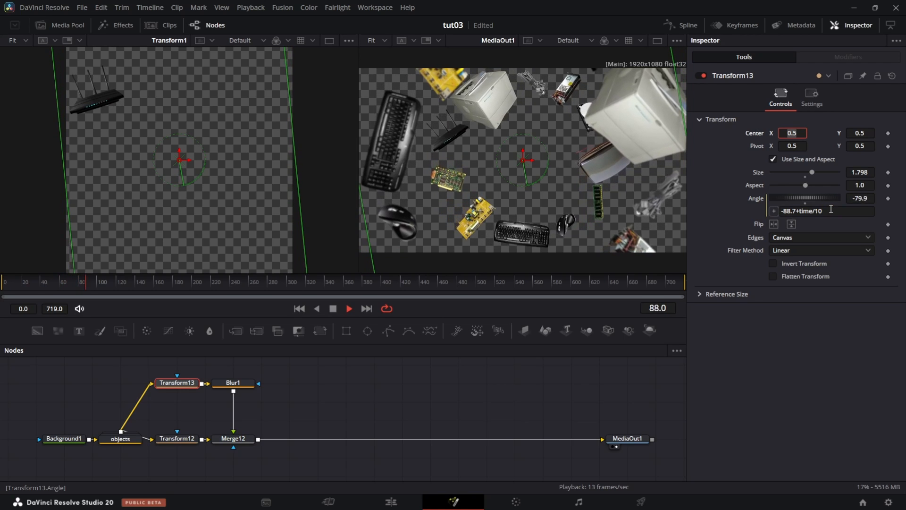
Step: Change Transform13's Angle expression to -88.7+time/20 and play the composition to compare the rotation of both layers
click(831, 211)
key(BackSpace)
key(BackSpace)
text(20)
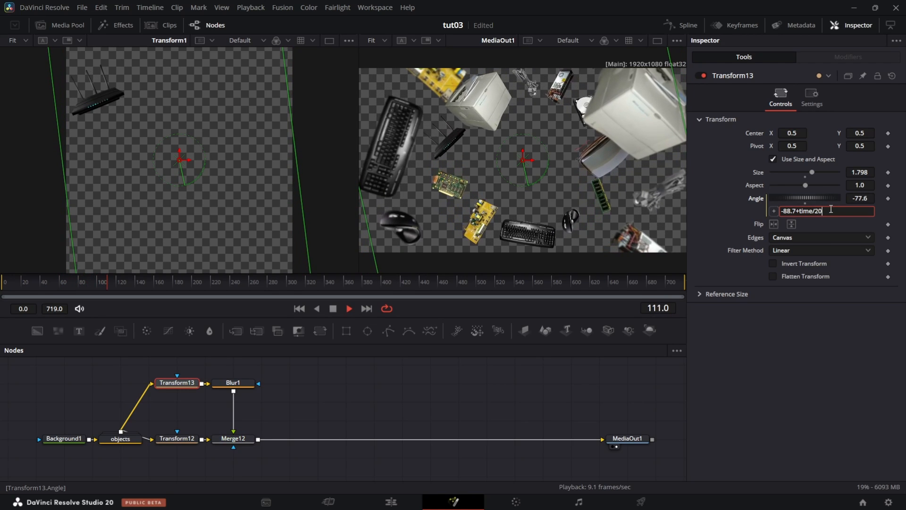
key(Tab)
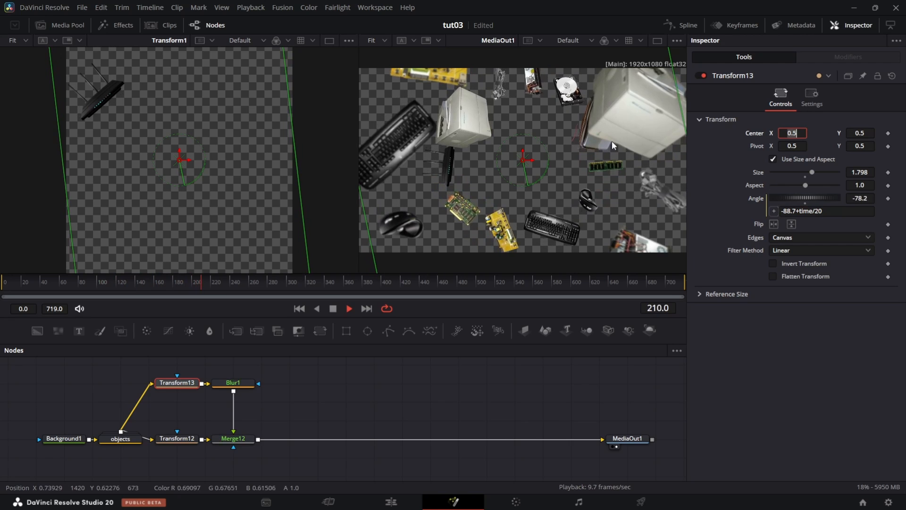
click(333, 309)
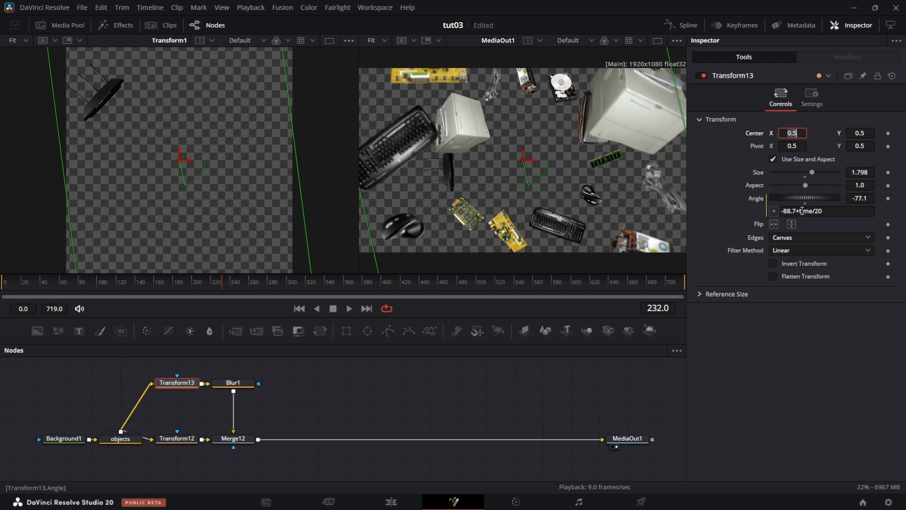
click(187, 439)
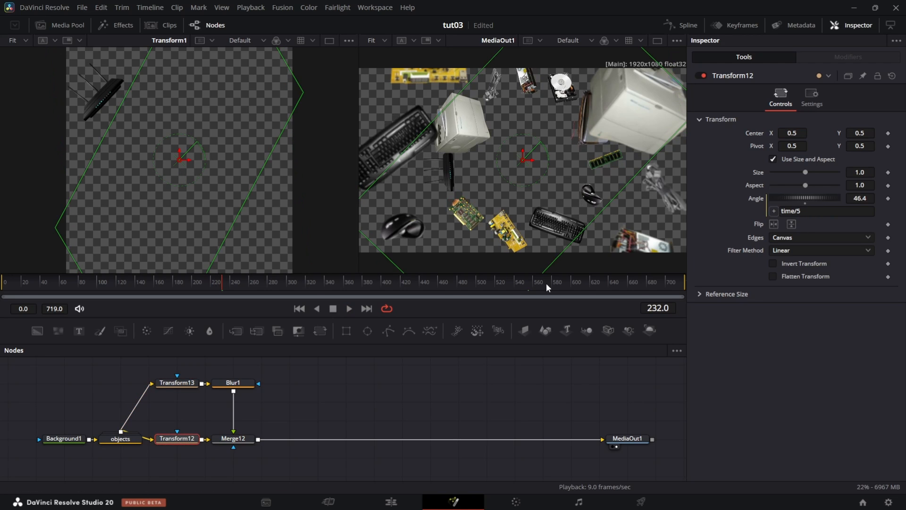
click(349, 309)
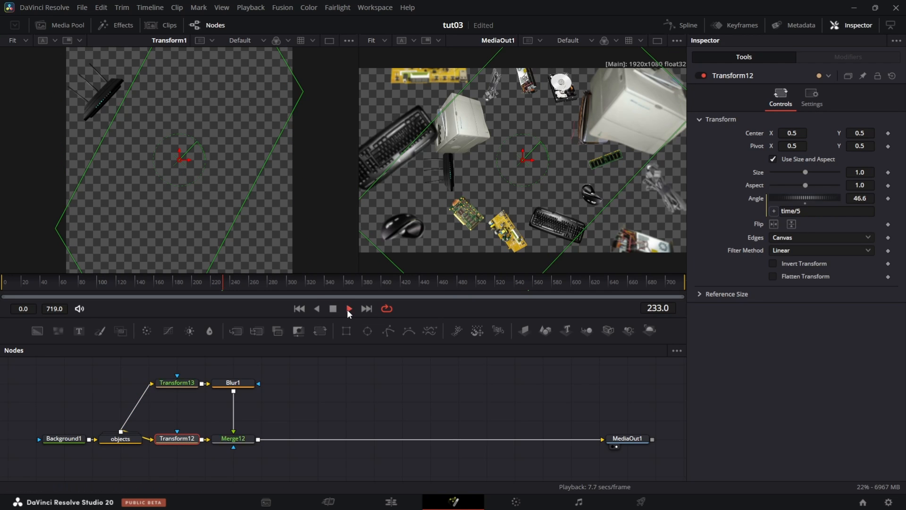
click(350, 308)
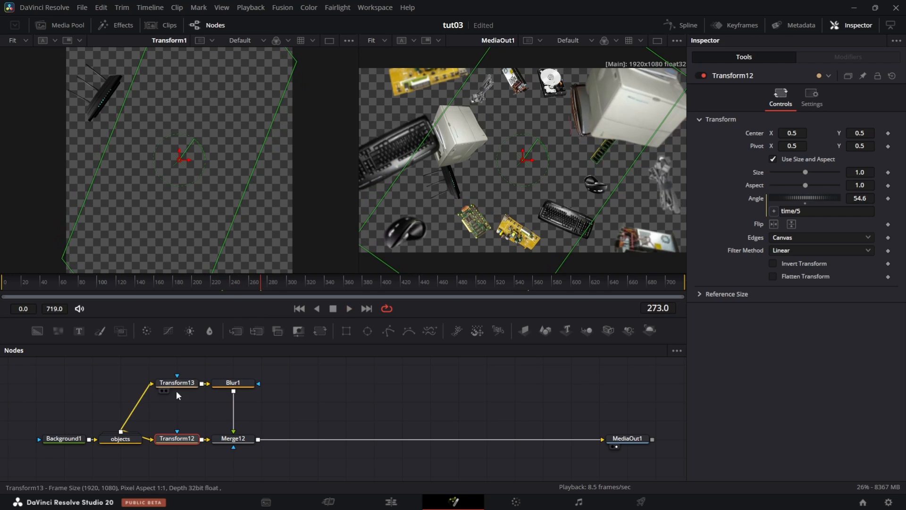
Step: Move Transform13 and Blur1 closer to the main node row and shift MediaOut1 farther along the flow
drag(170, 375, 231, 402)
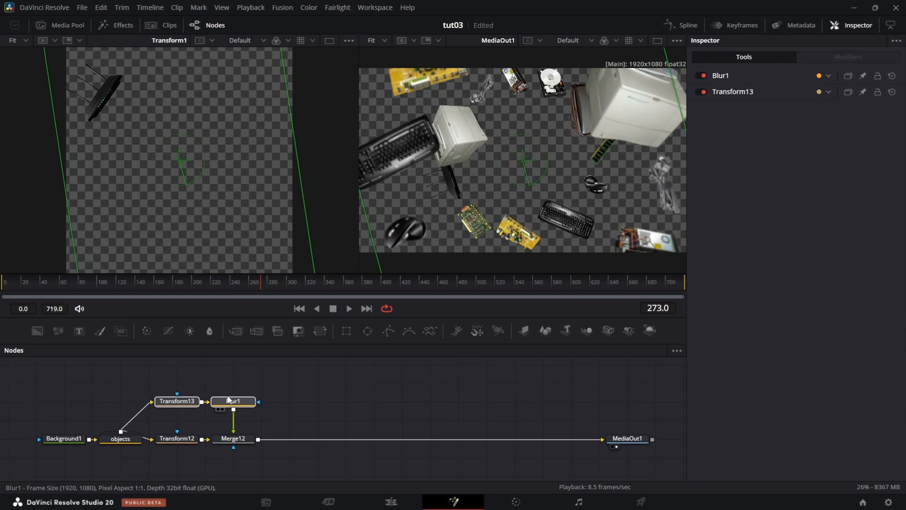
click(230, 407)
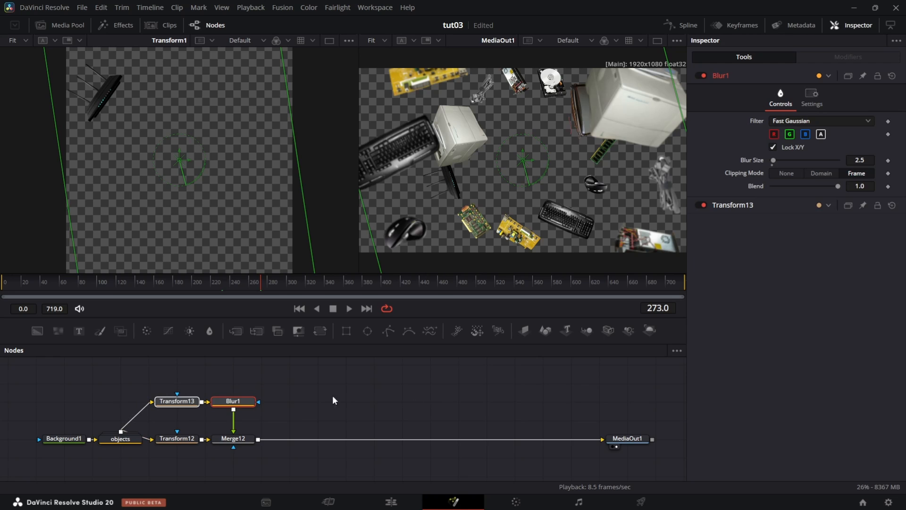
scroll(437, 426, down, 2)
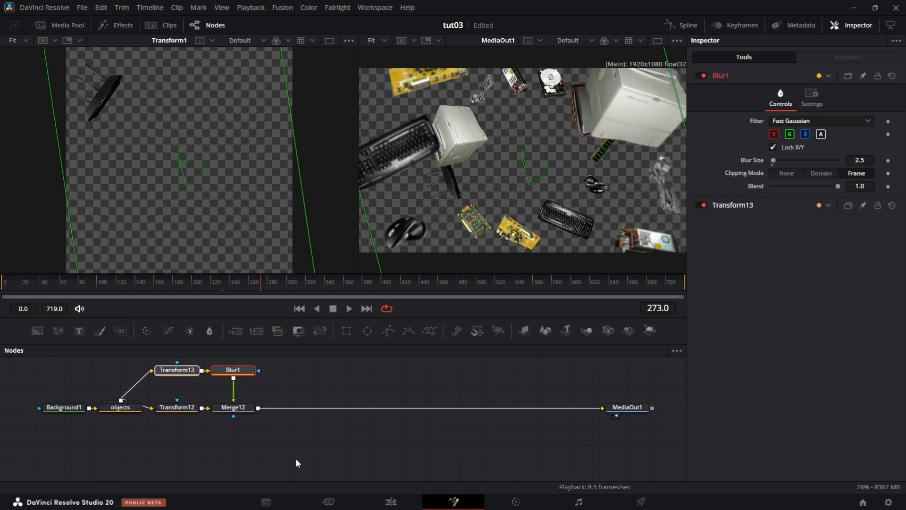
scroll(516, 419, right, 3)
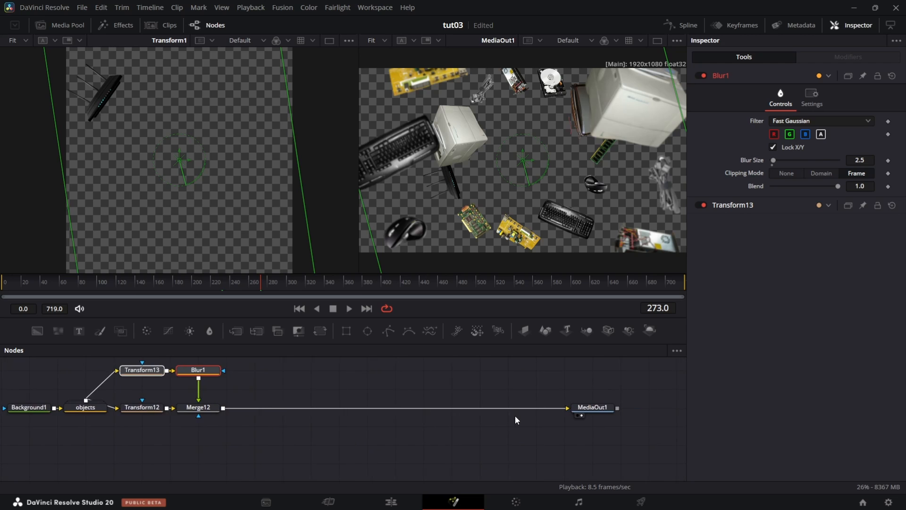
scroll(514, 415, up, 2)
drag(584, 429, 643, 430)
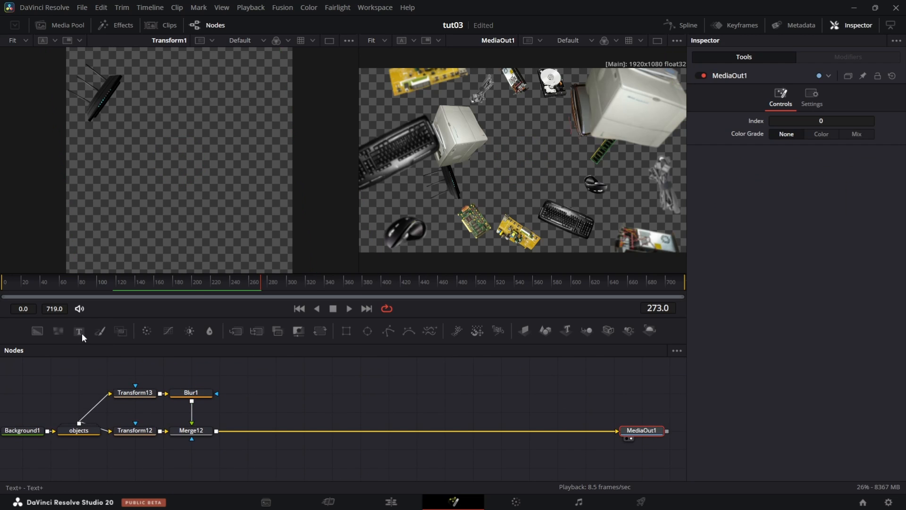
Step: Add a Text+ node merged over Merge12's output and select it to show its text settings
drag(79, 330, 217, 433)
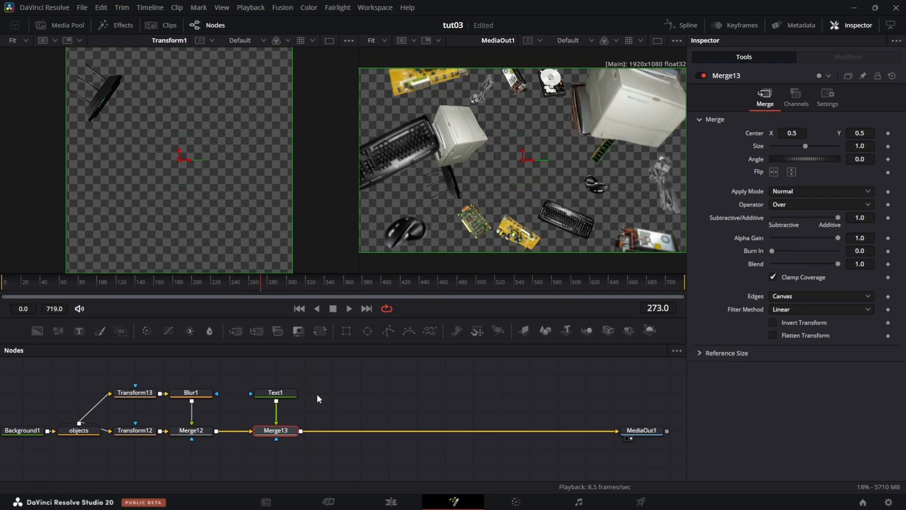
click(289, 393)
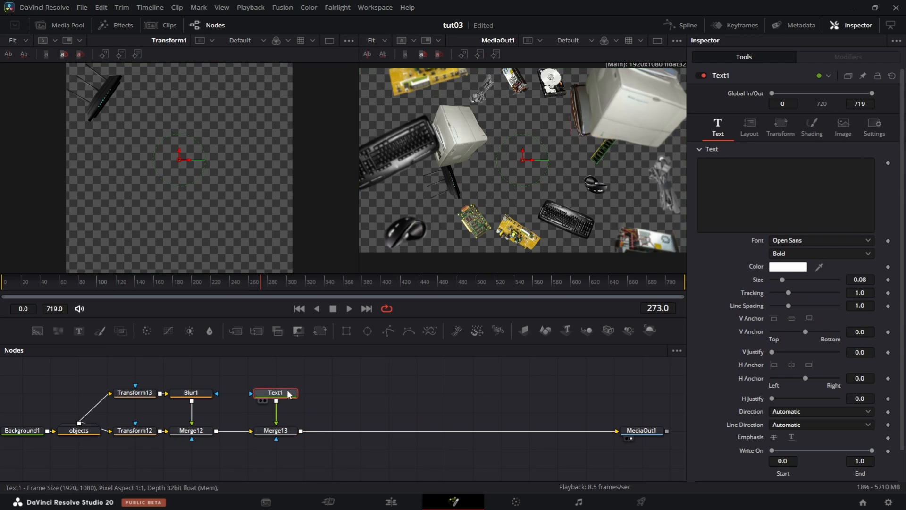
Step: Enter the title in the Text1 node on two lines: "Editor" and "Mad Resolve"
click(757, 166)
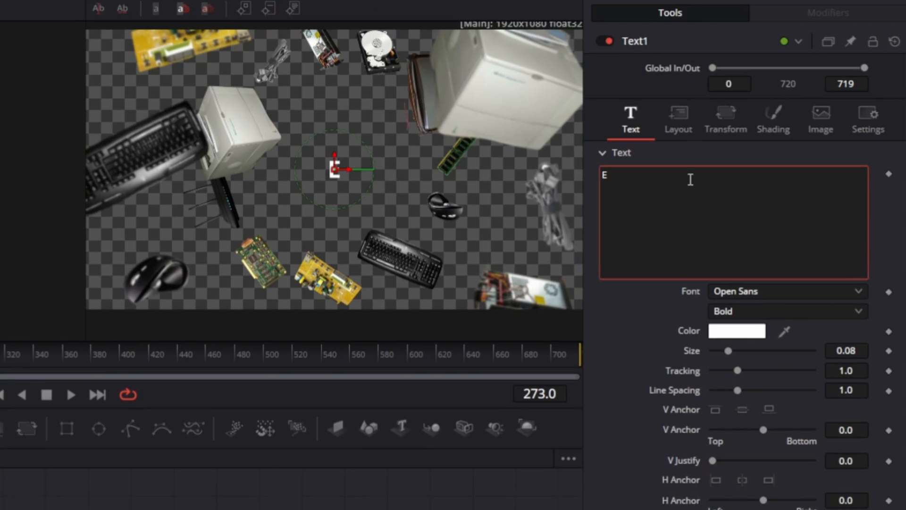
text(Ed)
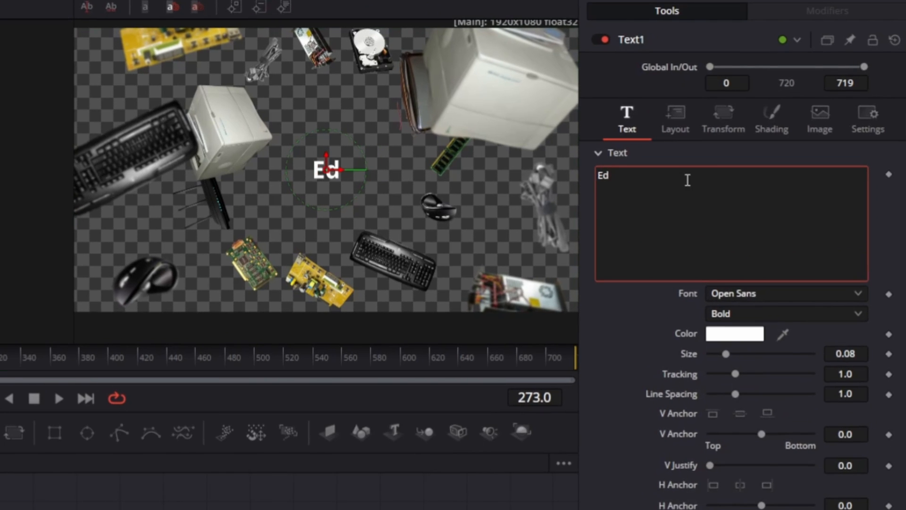
text(itor)
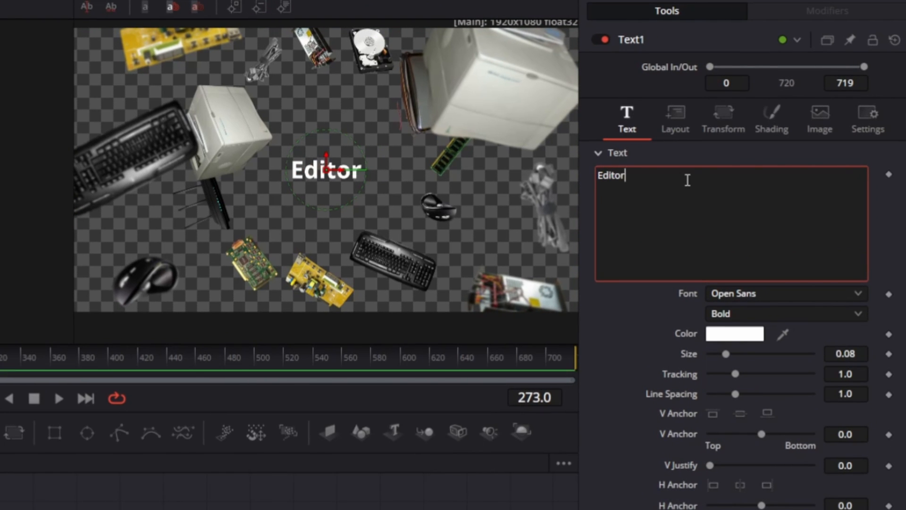
key(Return)
text(M)
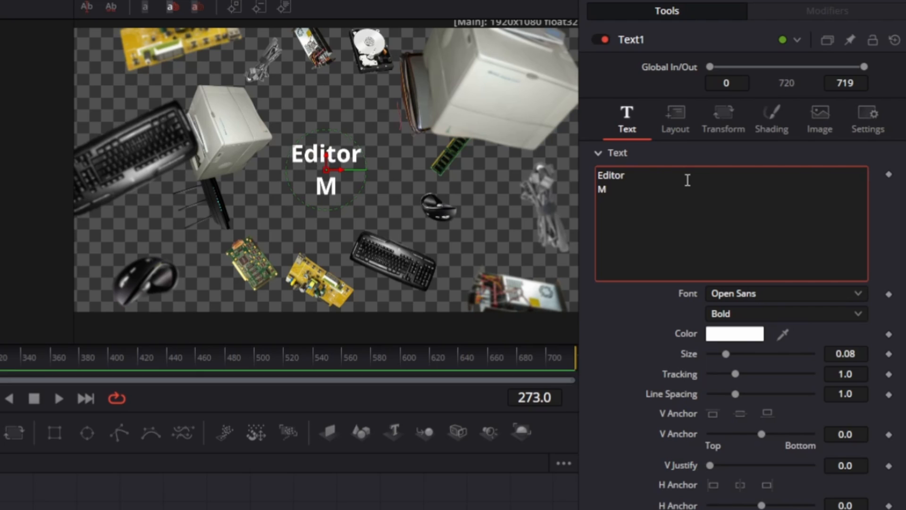
text(ad R)
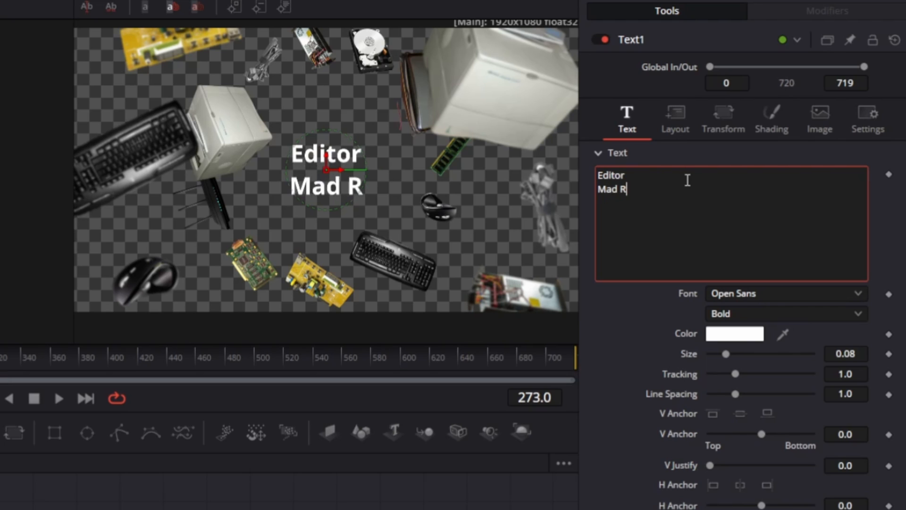
text(esolve)
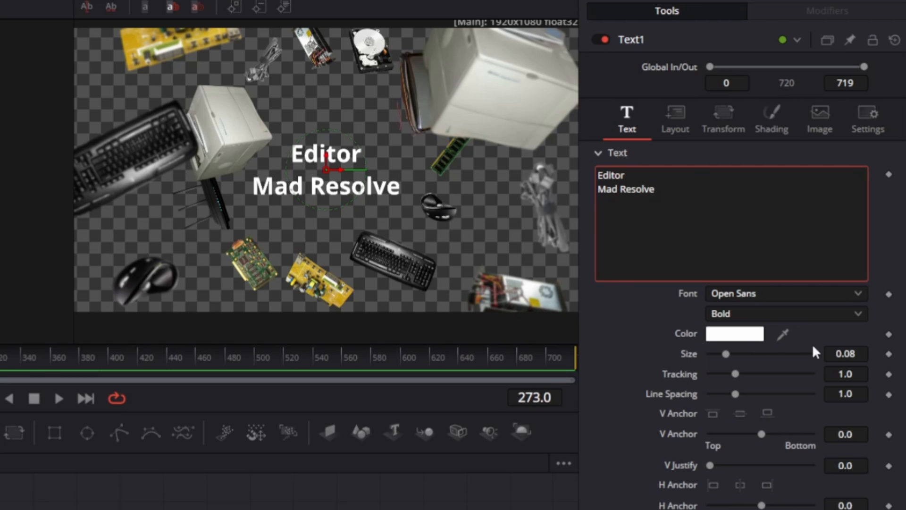
Step: Change the title's font to Kristen ITC
click(857, 294)
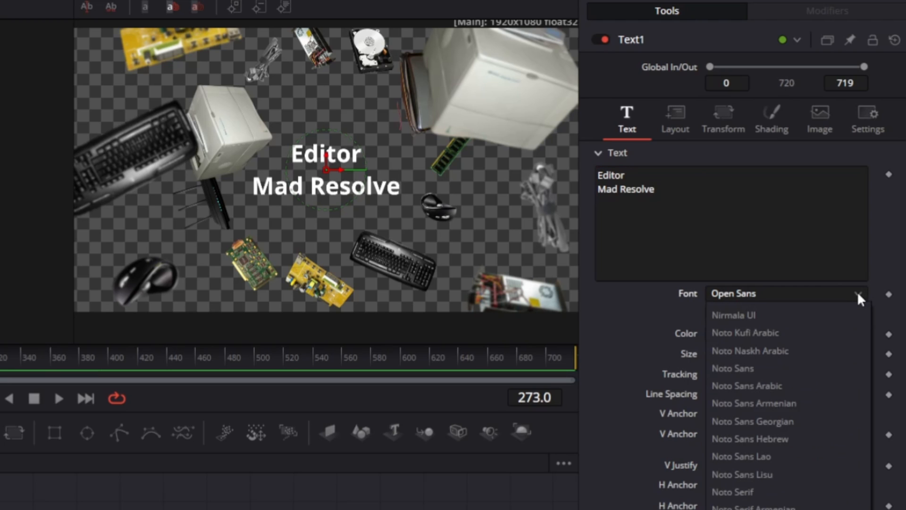
key(k)
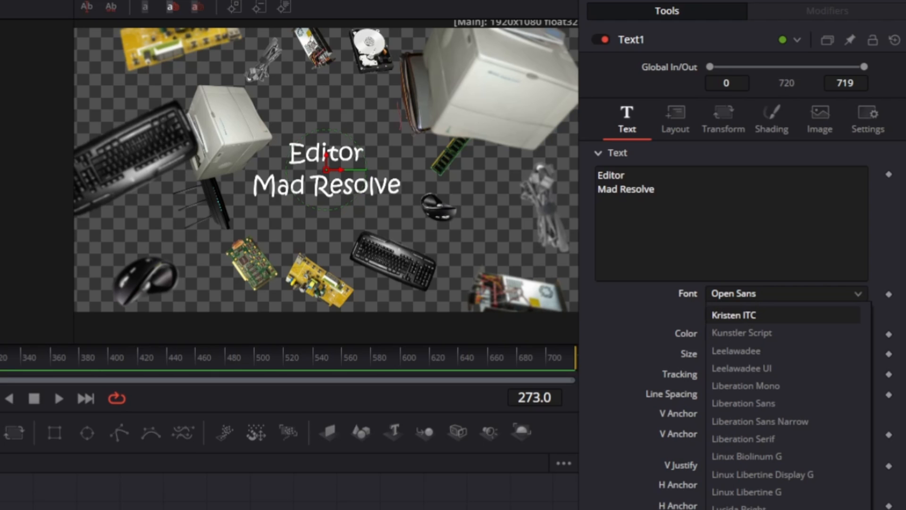
scroll(769, 307, up, 3)
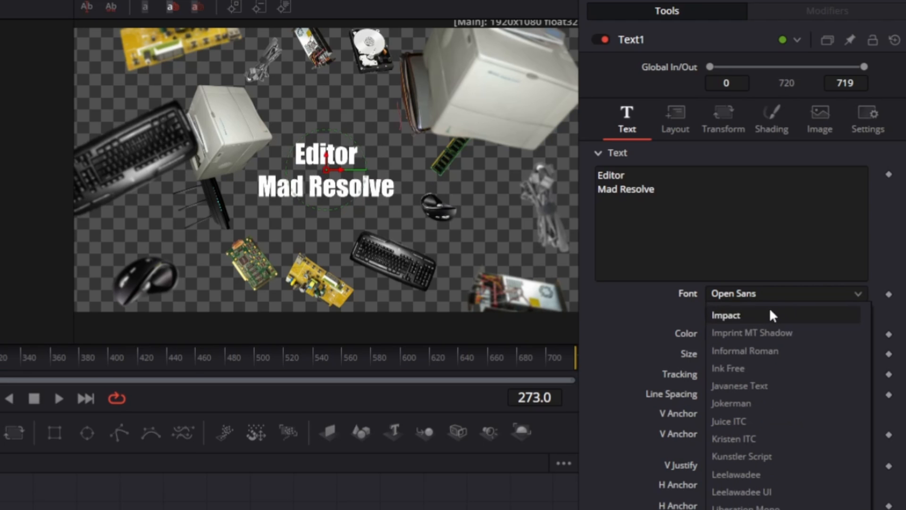
click(760, 441)
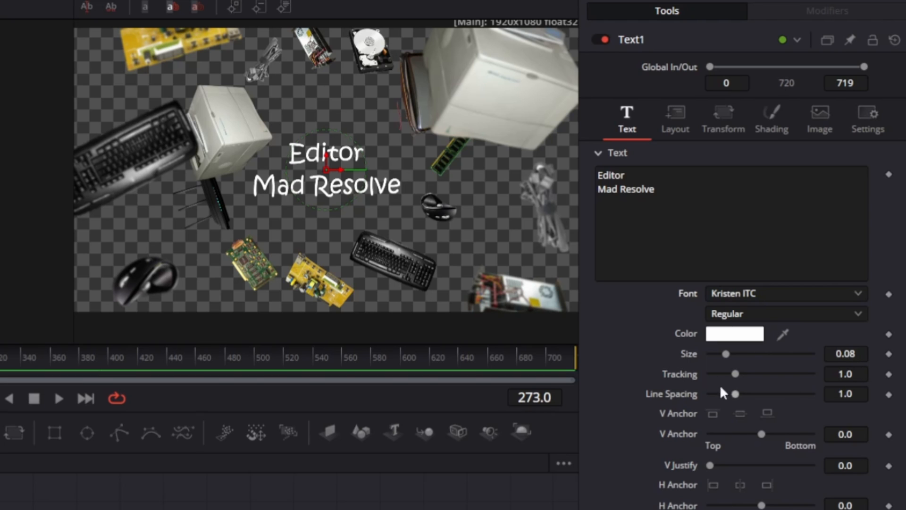
Step: Reduce the overall title text size to 0.06
click(861, 355)
key(BackSpace)
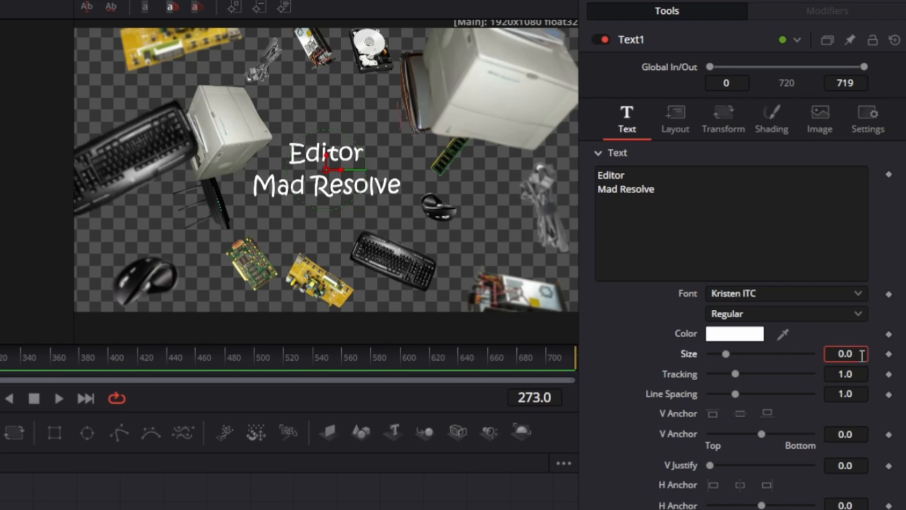
text(7)
key(Tab)
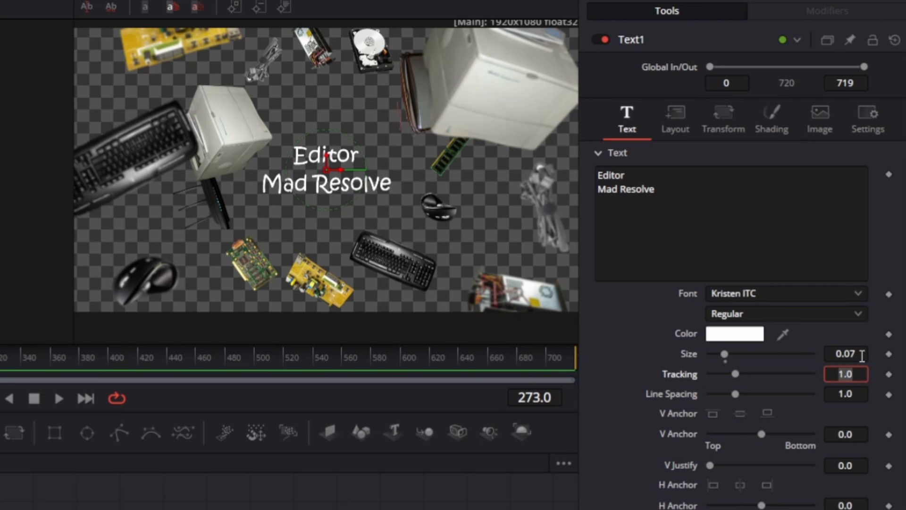
click(861, 355)
key(BackSpace)
text(6)
key(Tab)
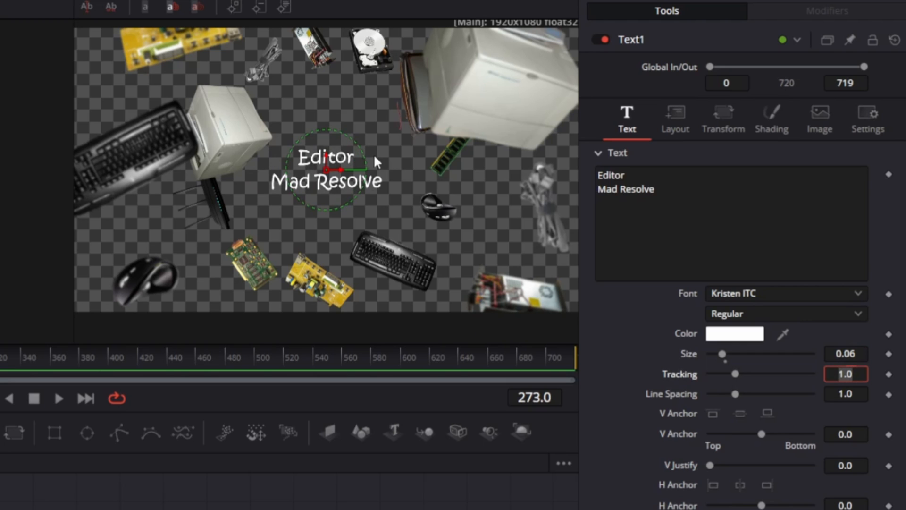
Step: Add a Character Level Styling modifier to the title text and open the modifier's settings
right_click(677, 176)
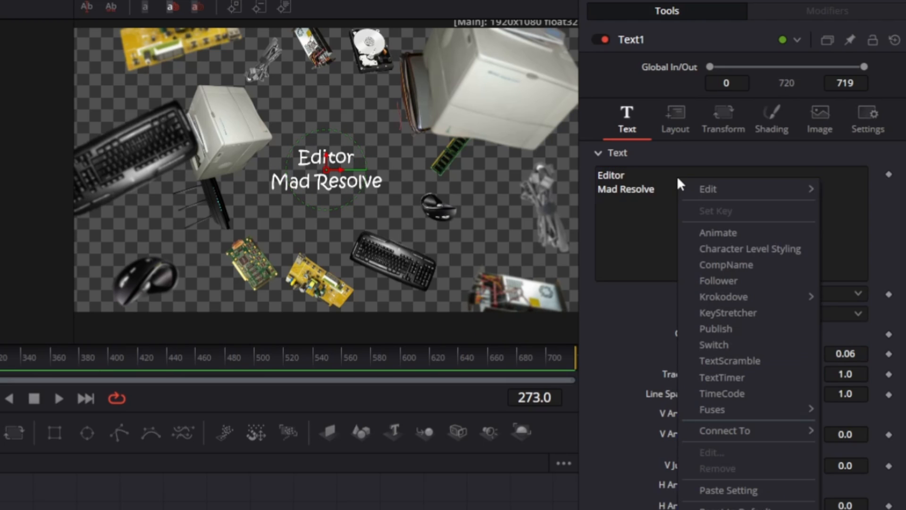
click(754, 248)
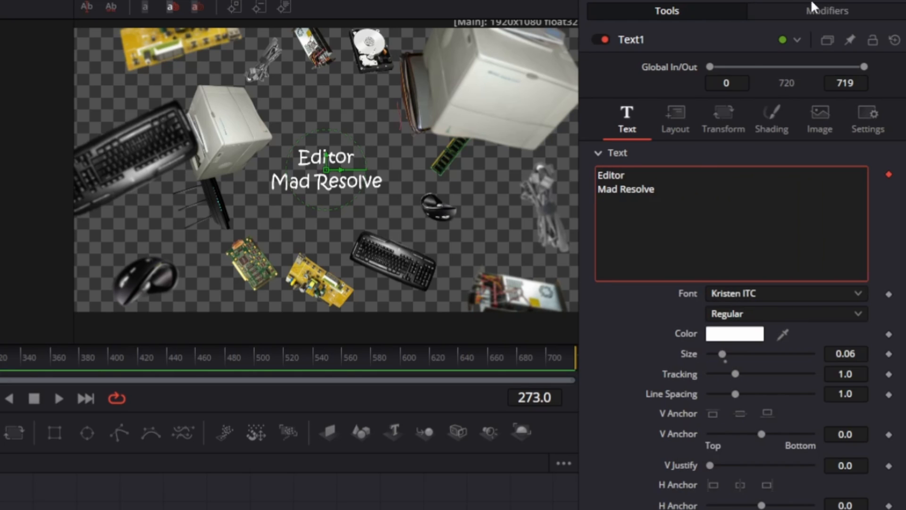
click(837, 9)
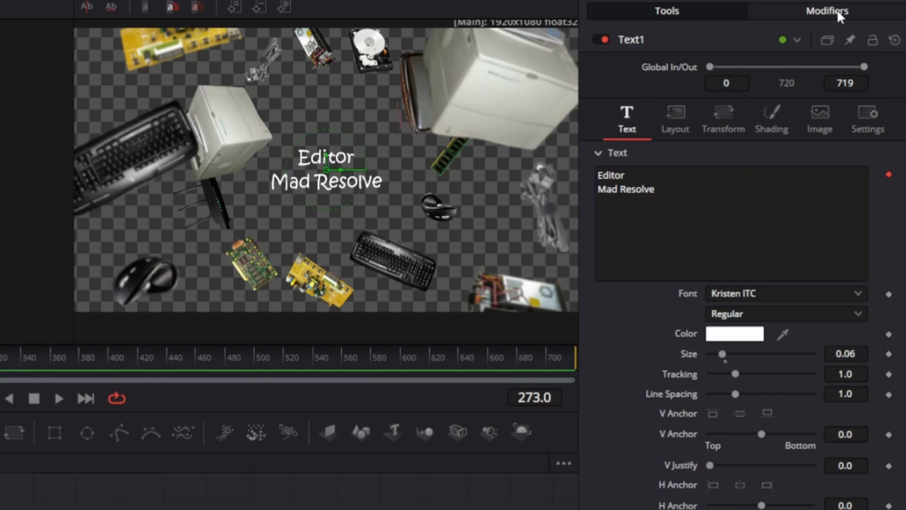
Step: Select only the word "Editor" in the viewer and set its character size to 0.04
drag(373, 122, 294, 161)
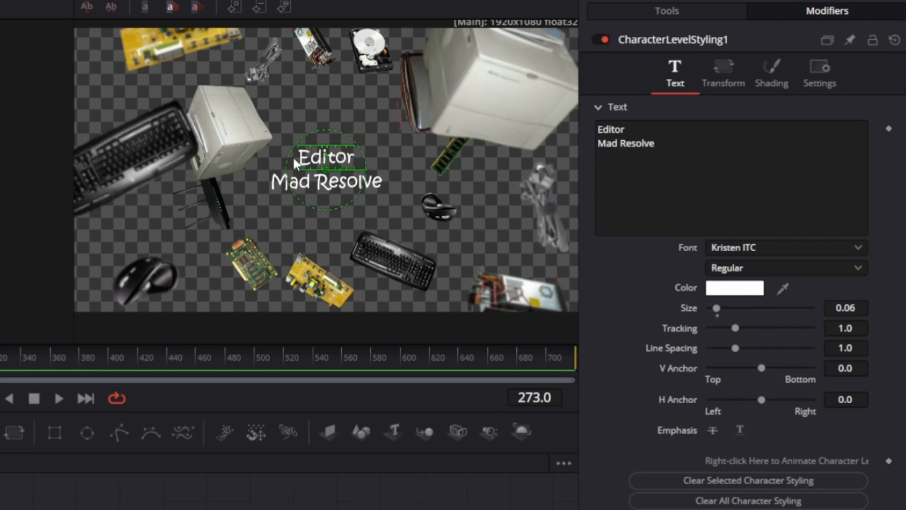
click(853, 309)
text(0.04)
key(Tab)
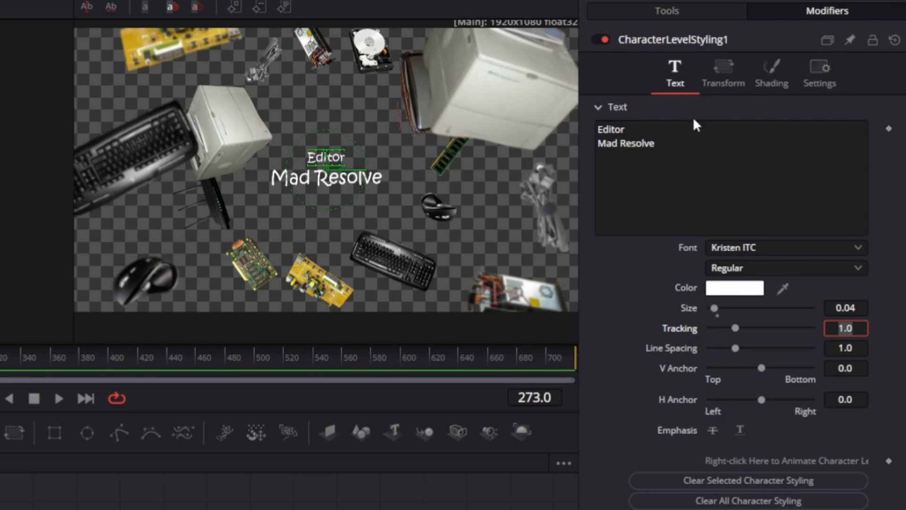
Step: Insert a Follower modifier on the title's styled text and open the Follower's settings
click(676, 13)
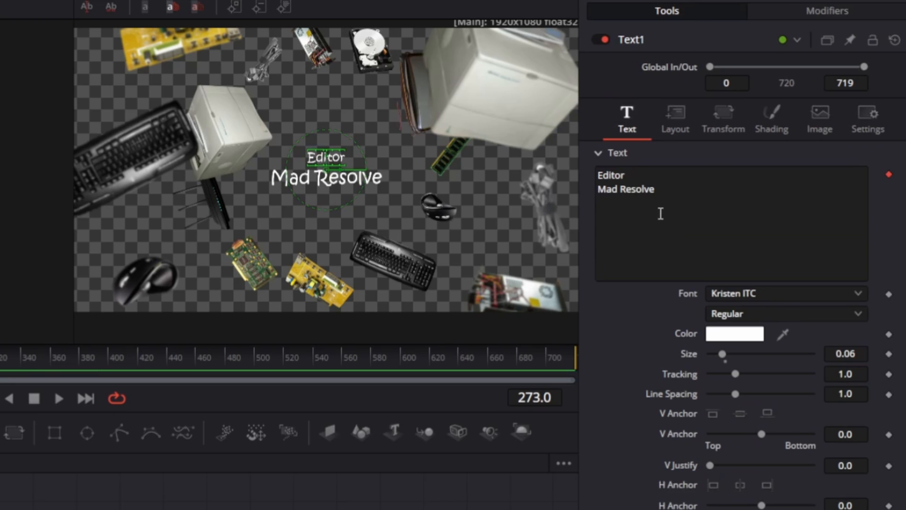
right_click(687, 189)
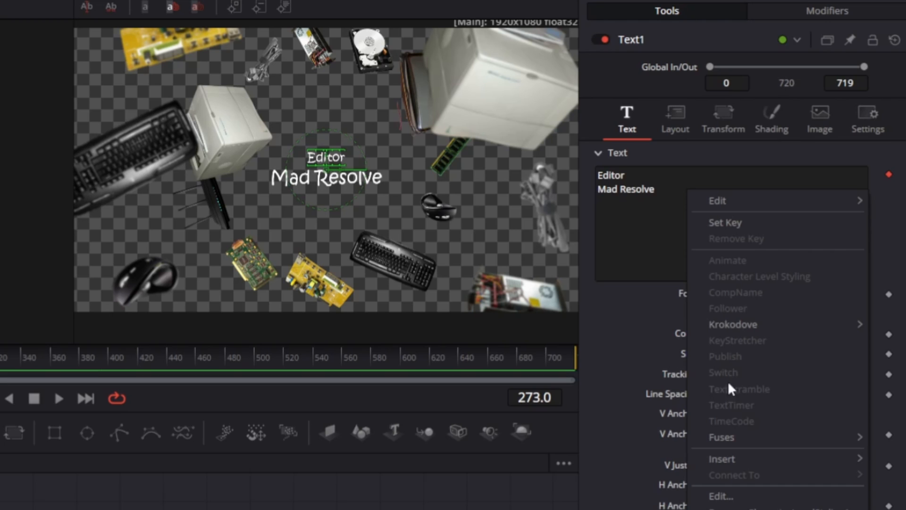
mouse_move(732, 457)
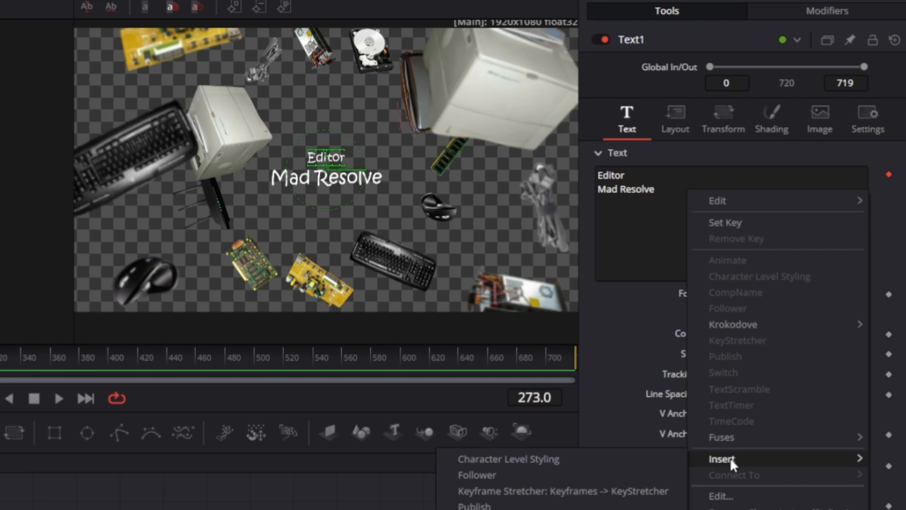
click(506, 474)
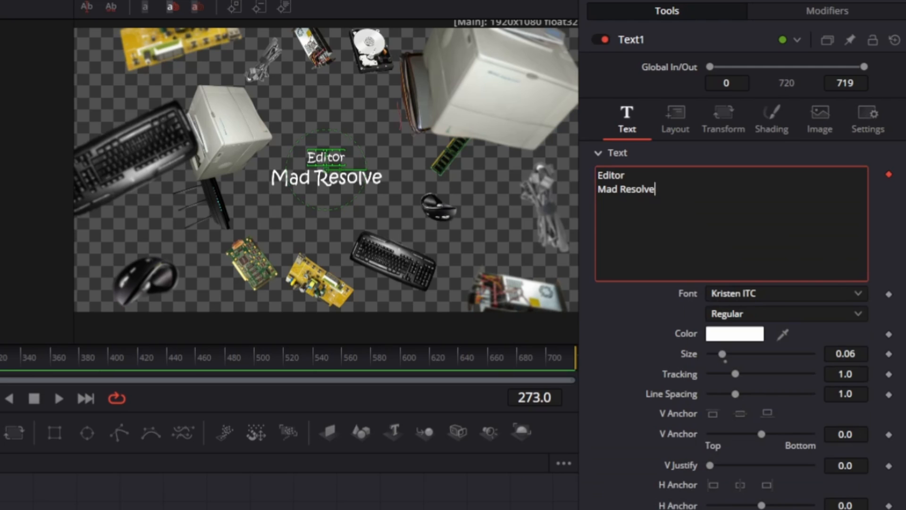
click(828, 12)
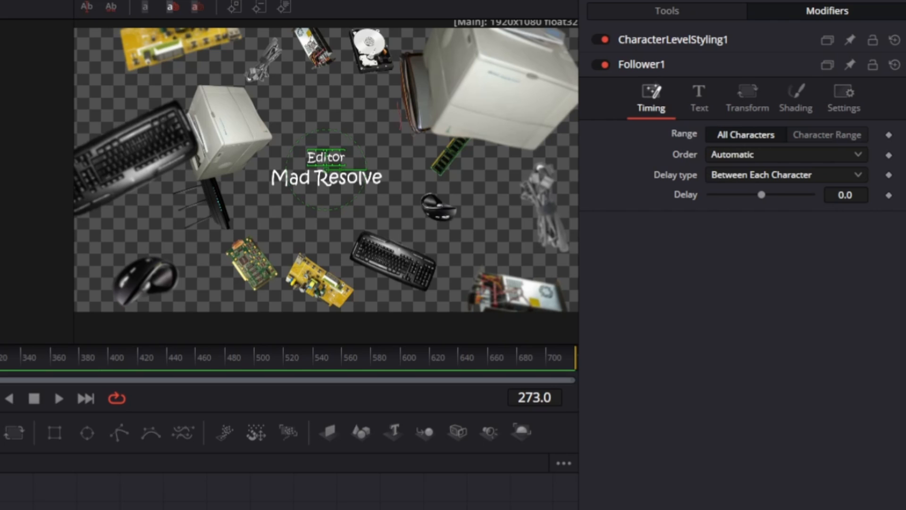
Step: At frame 20, add keyframes for the Follower's shading Opacity and Softness X
click(0, 358)
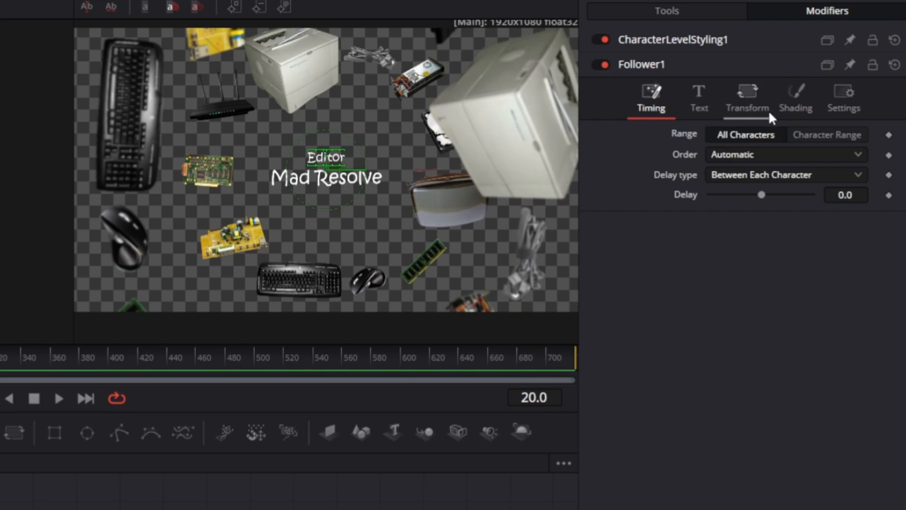
click(793, 101)
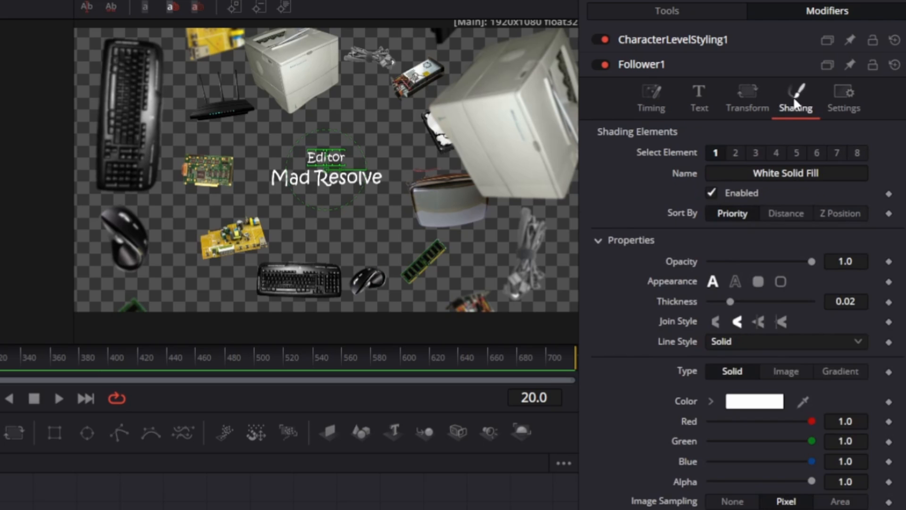
click(889, 262)
scroll(826, 493, down, 1)
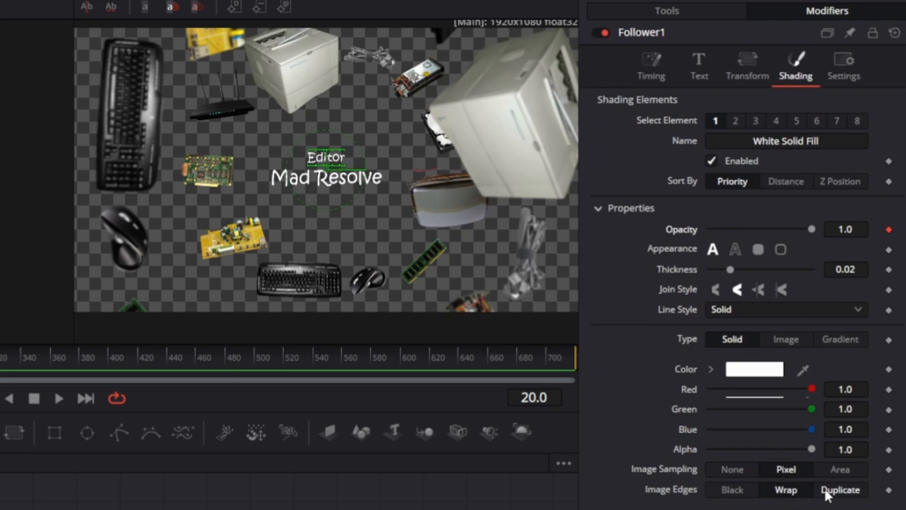
scroll(825, 493, down, 5)
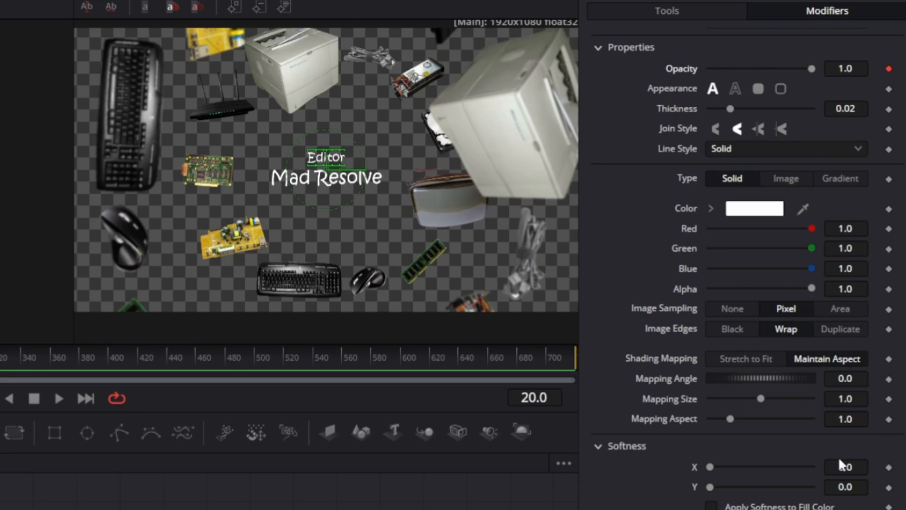
click(888, 466)
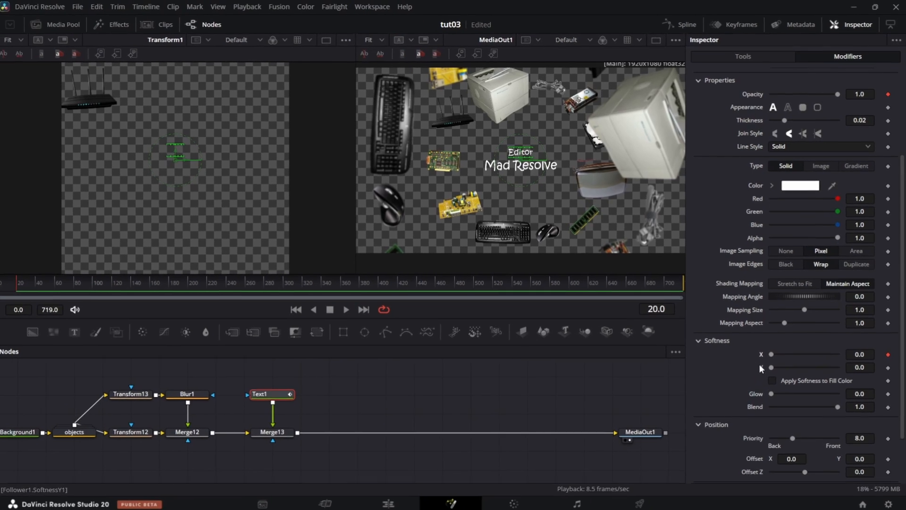
Step: Add an expression to the Follower's Softness Y that links it to SoftnessX1
right_click(751, 387)
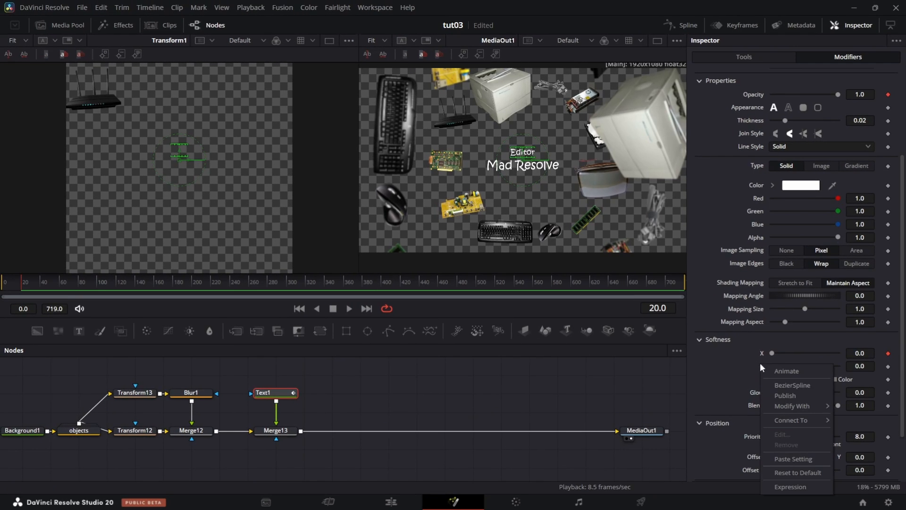
click(789, 486)
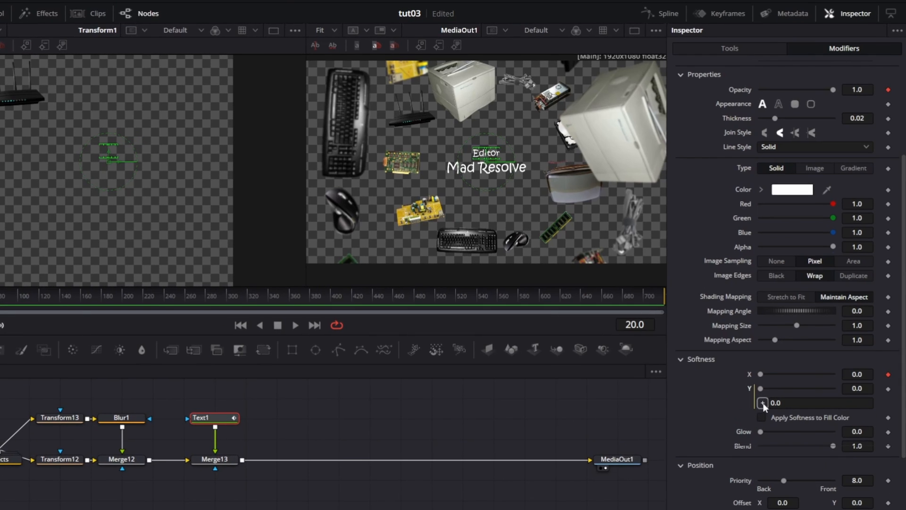
drag(782, 337, 815, 371)
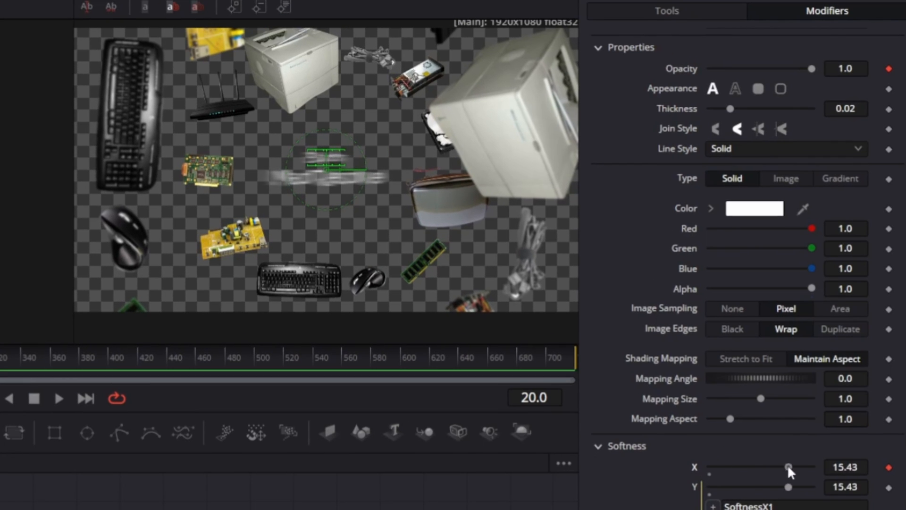
Step: At frame 20, set the Follower's Softness X to 20 and its Opacity to 0
drag(788, 466, 685, 471)
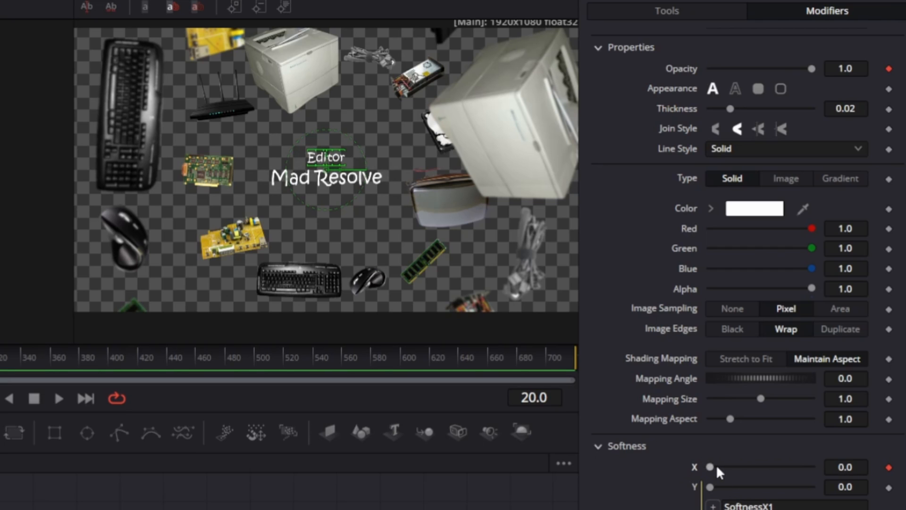
drag(709, 467, 859, 462)
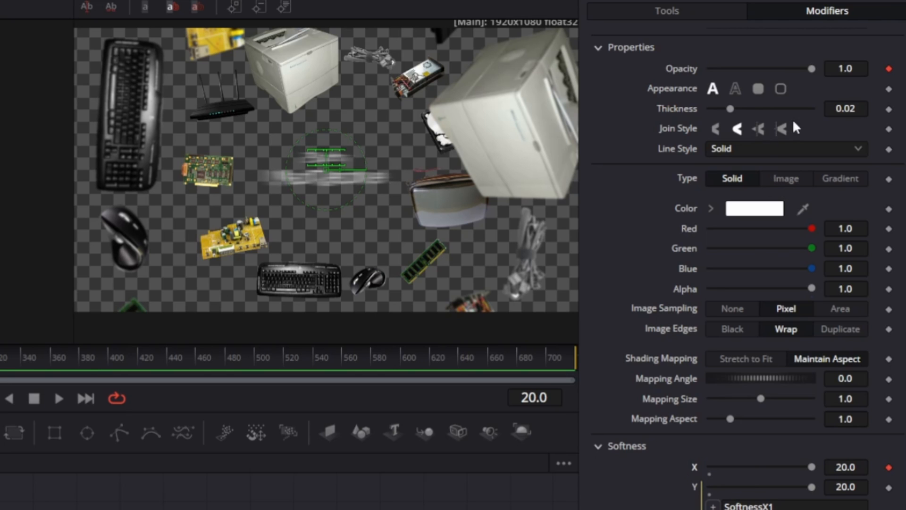
drag(811, 69, 649, 85)
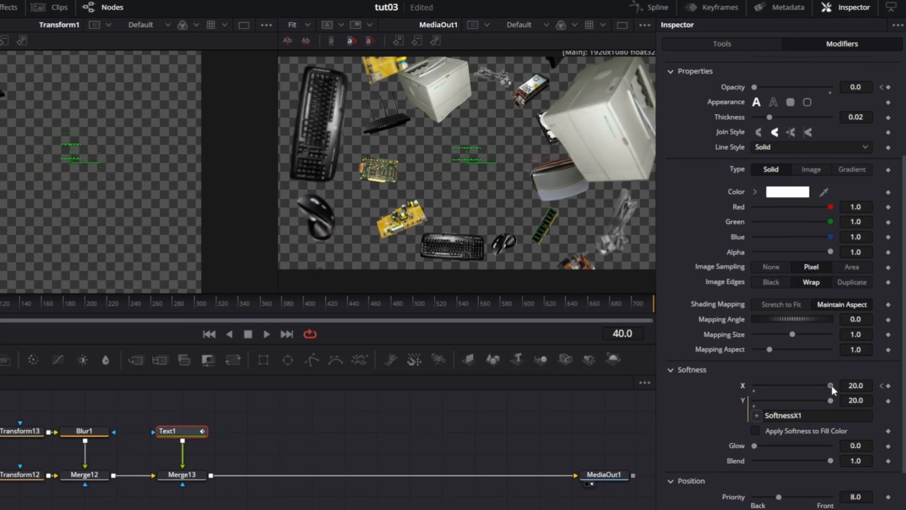
Step: At frame 40, set the Follower's Softness X to 0
drag(833, 374, 766, 379)
drag(719, 478, 706, 480)
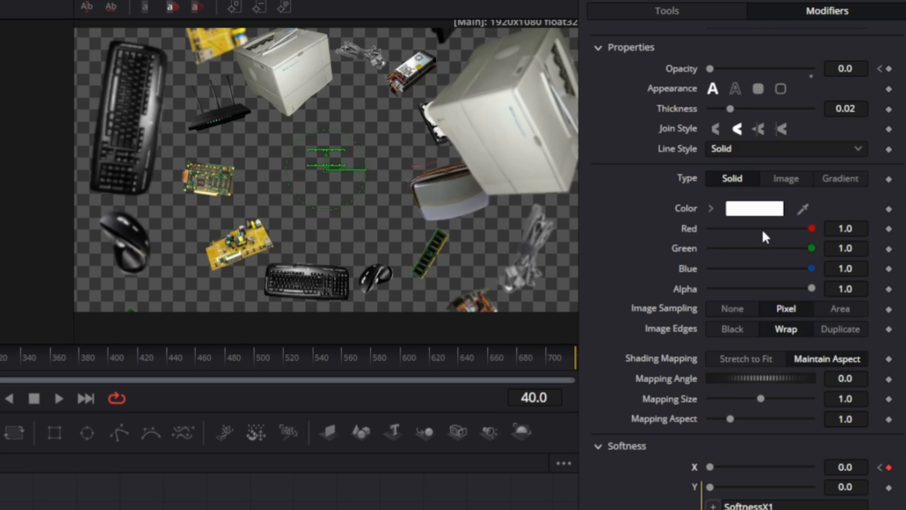
Step: At frame 40, set the Follower's shading Opacity to 1
scroll(737, 305, up, 2)
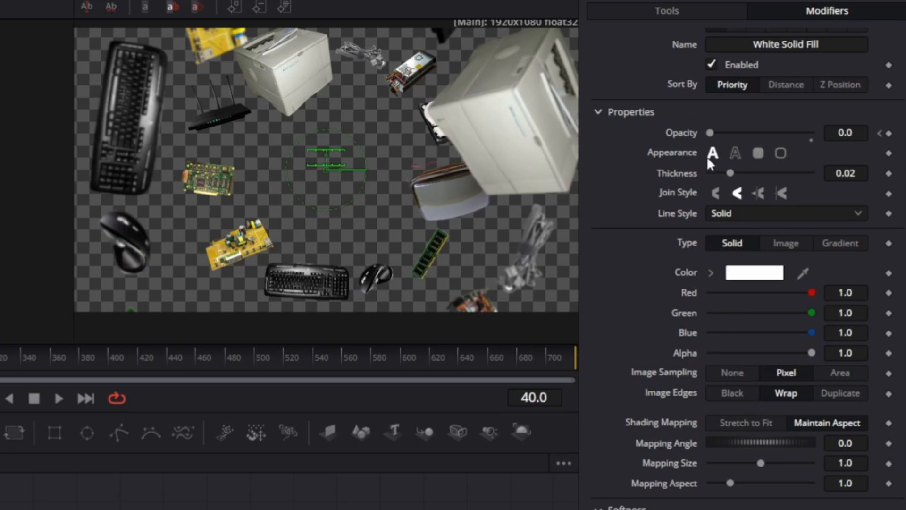
drag(709, 133, 819, 132)
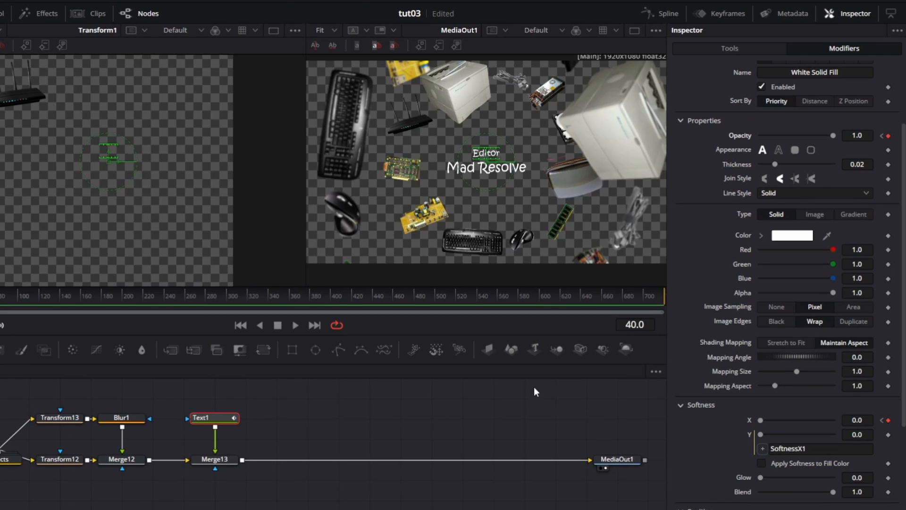
Step: Set the Follower's timing Delay to 2 between each character and its Order to Completely Random
scroll(780, 252, up, 1)
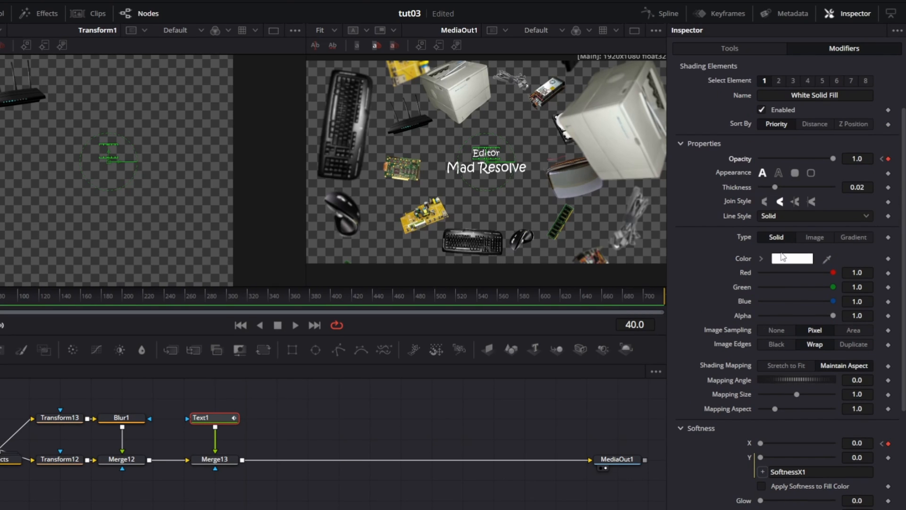
scroll(766, 97, up, 3)
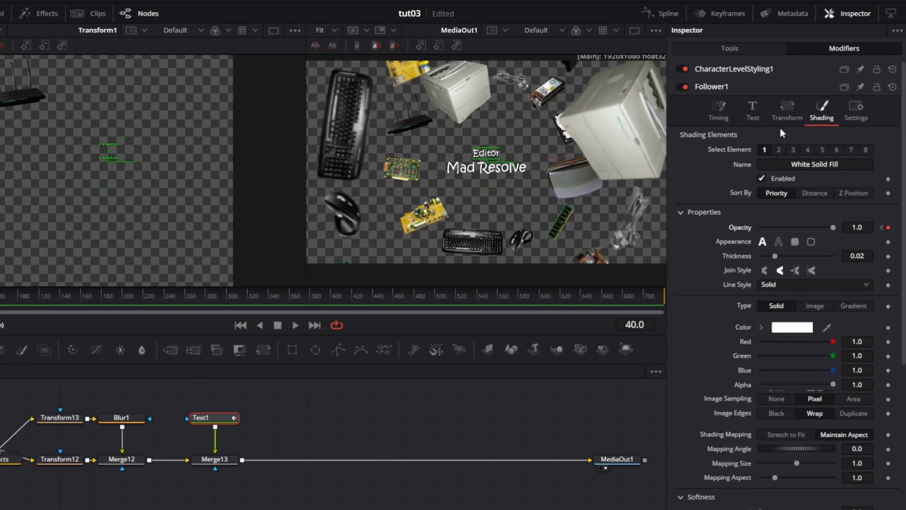
click(720, 110)
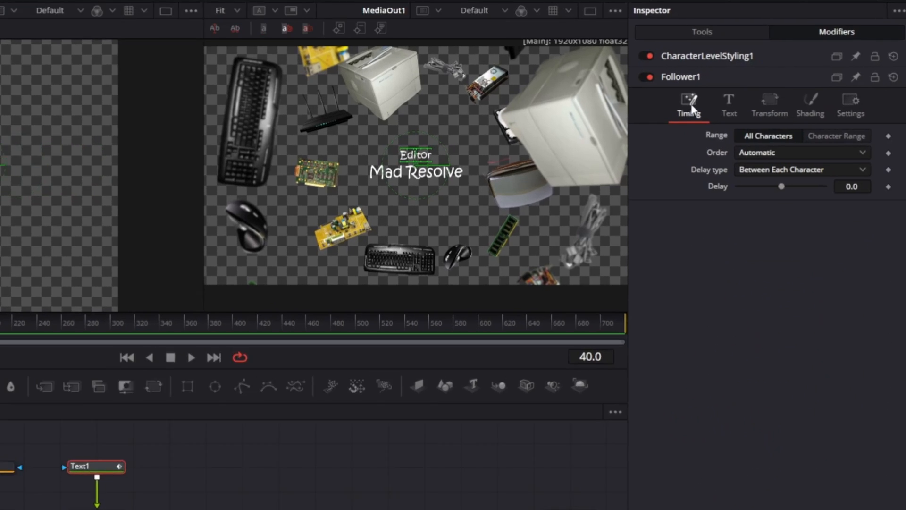
click(860, 195)
text(2)
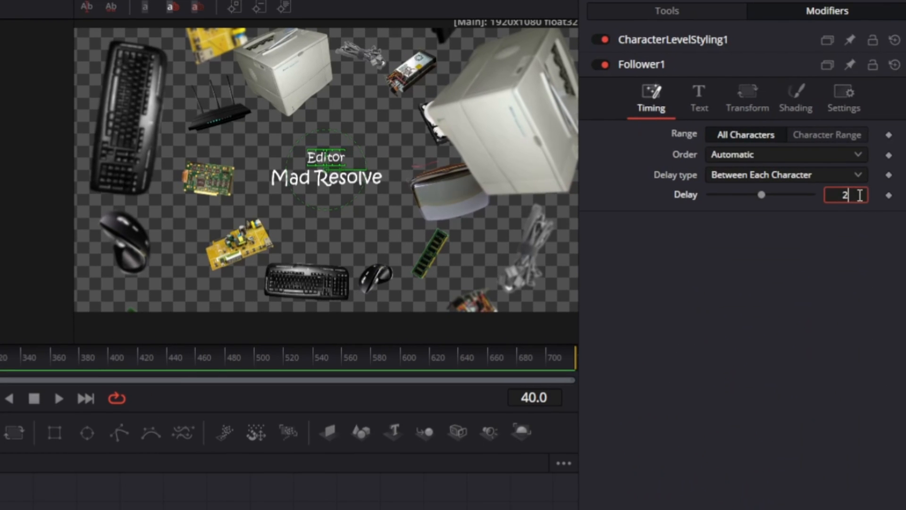
key(Return)
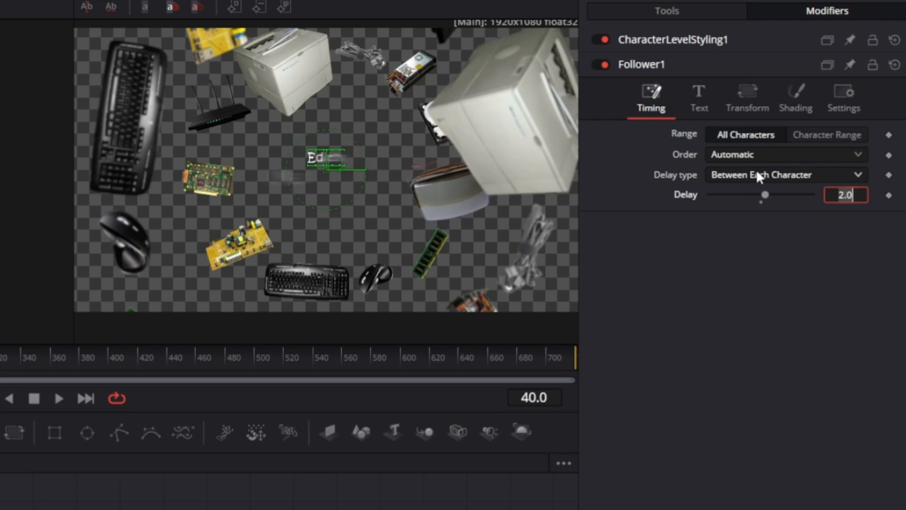
click(784, 155)
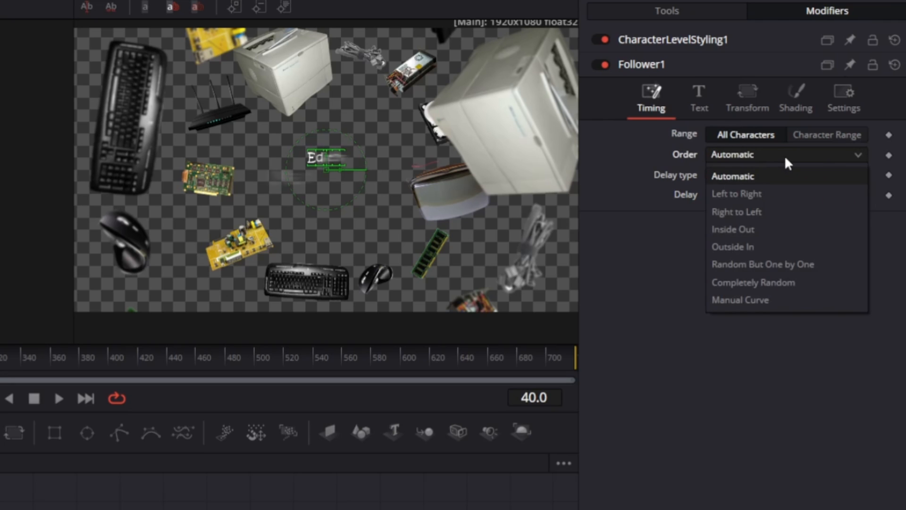
click(778, 283)
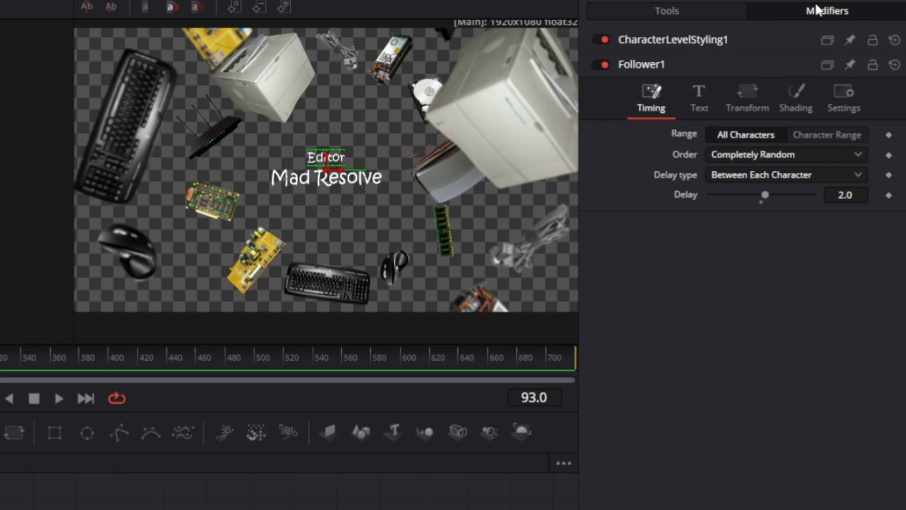
Step: At frame 20, keyframe the Text1 node's Tracking with a value of 1.1
click(672, 14)
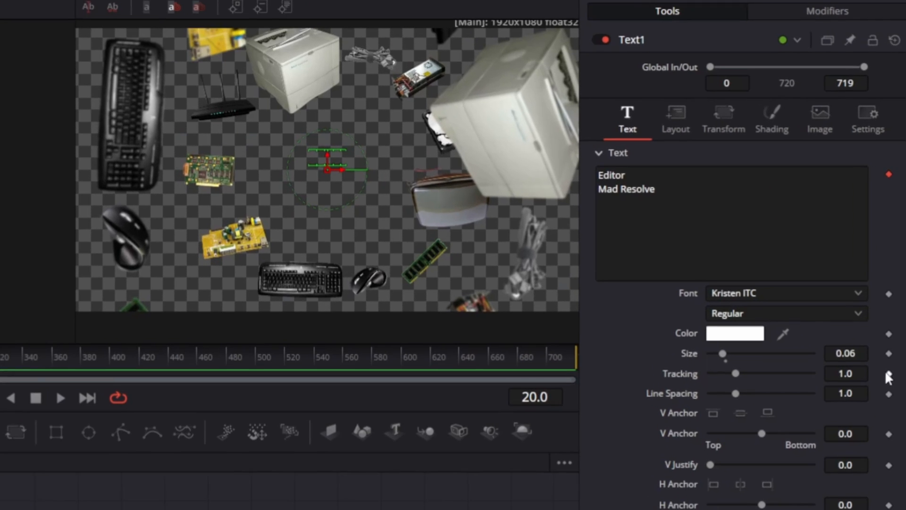
click(889, 374)
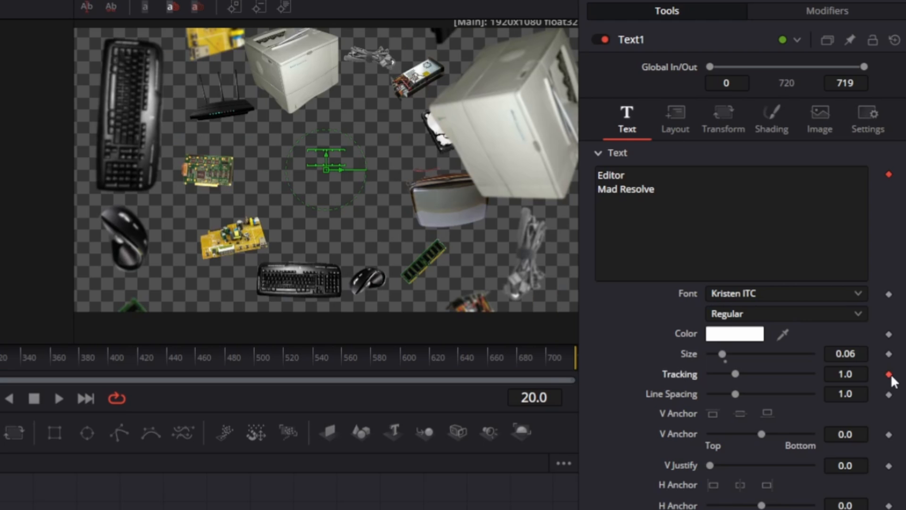
click(855, 373)
text(1.1)
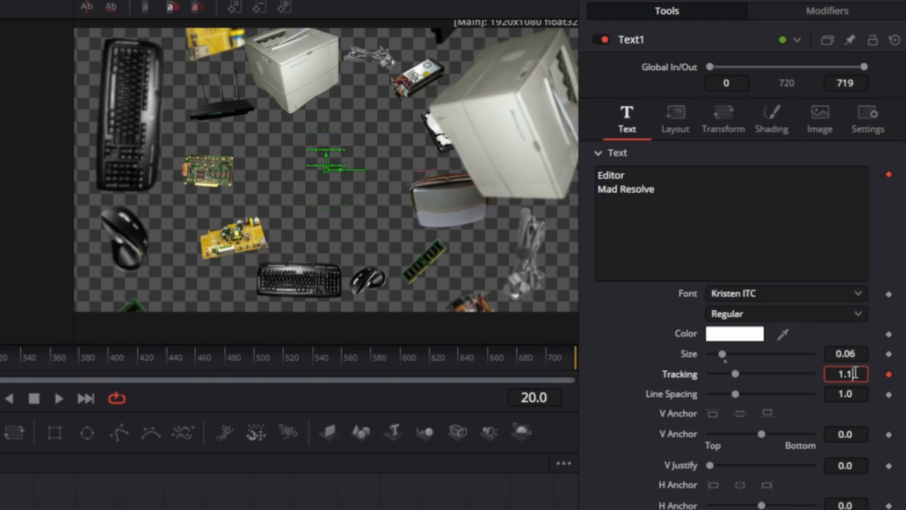
key(Tab)
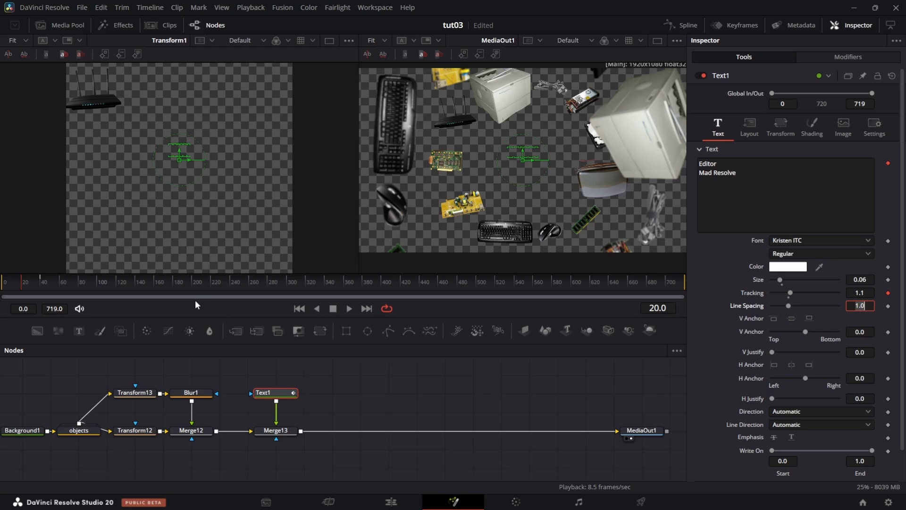
Step: At frame 240, set the Text1 node's Tracking to 1.0
click(231, 285)
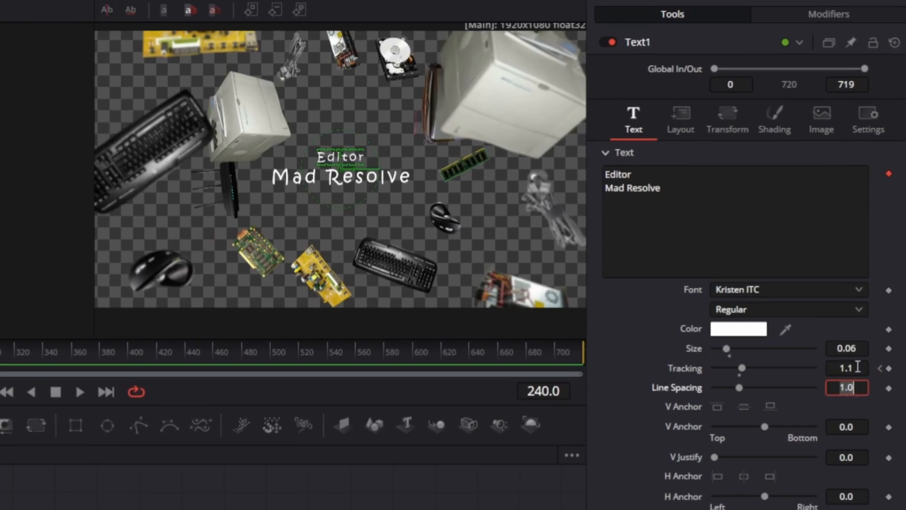
click(866, 296)
key(BackSpace)
key(BackSpace)
key(Tab)
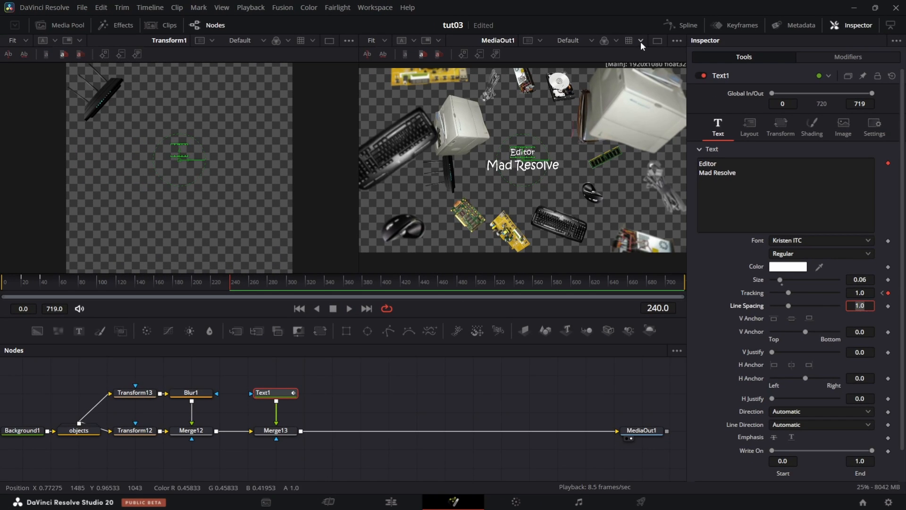
Step: In the Spline editor, smooth all Text1 curves for Opacity, Softness X and Character Spacing, then close the editor
click(689, 25)
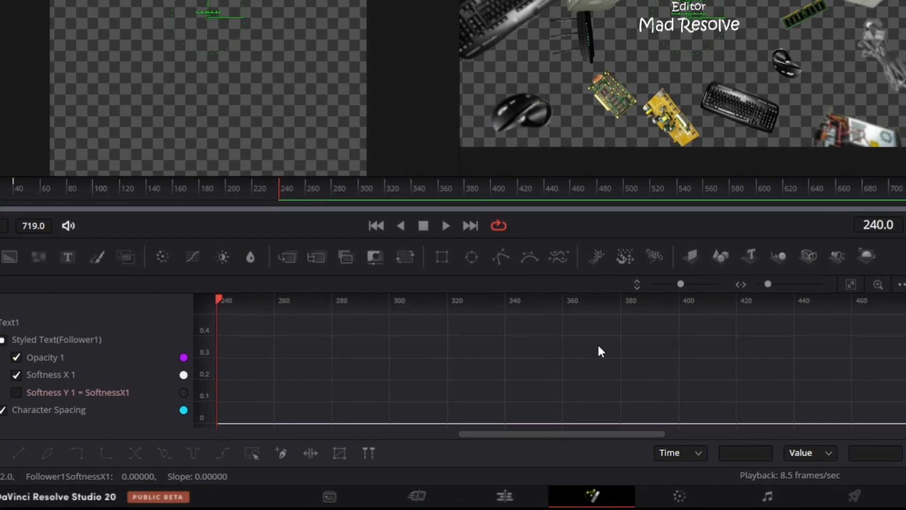
click(850, 284)
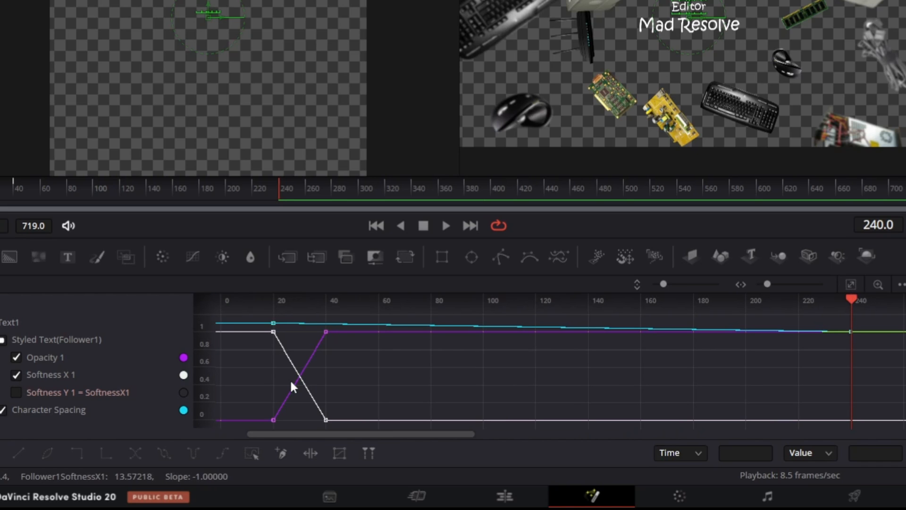
click(252, 455)
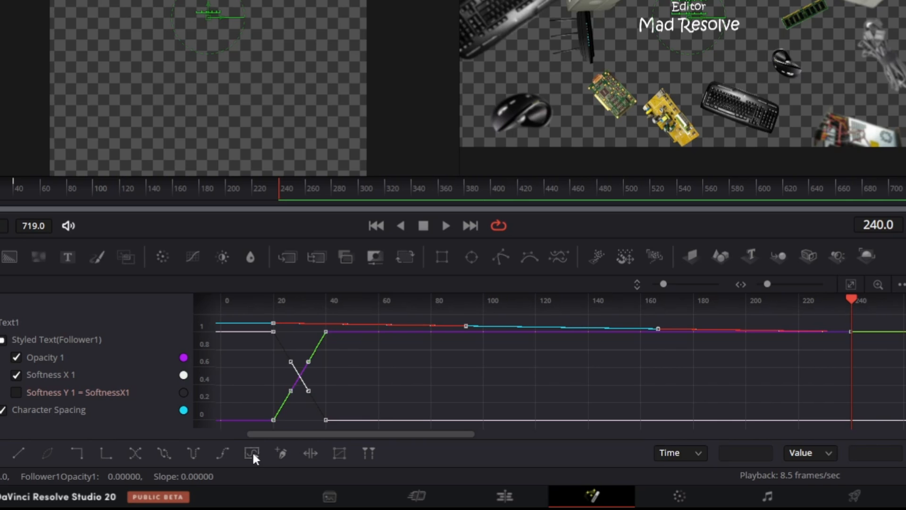
click(252, 451)
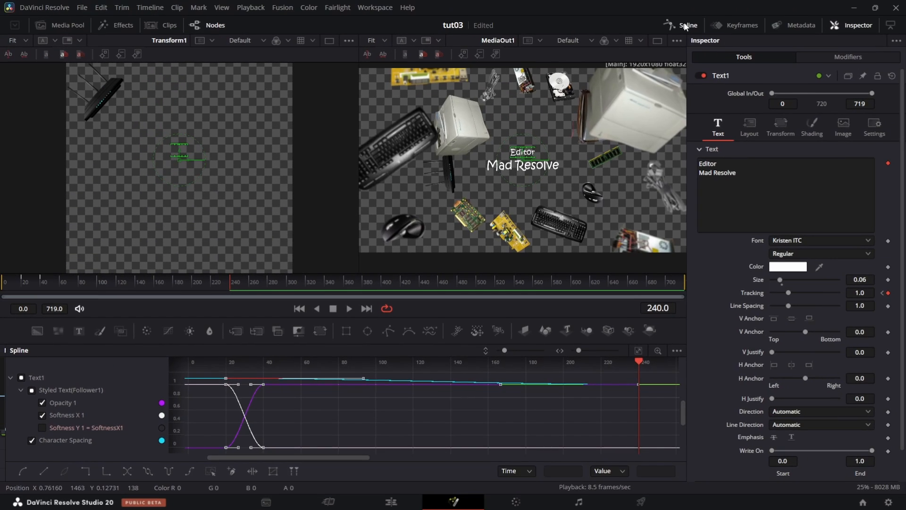
click(688, 25)
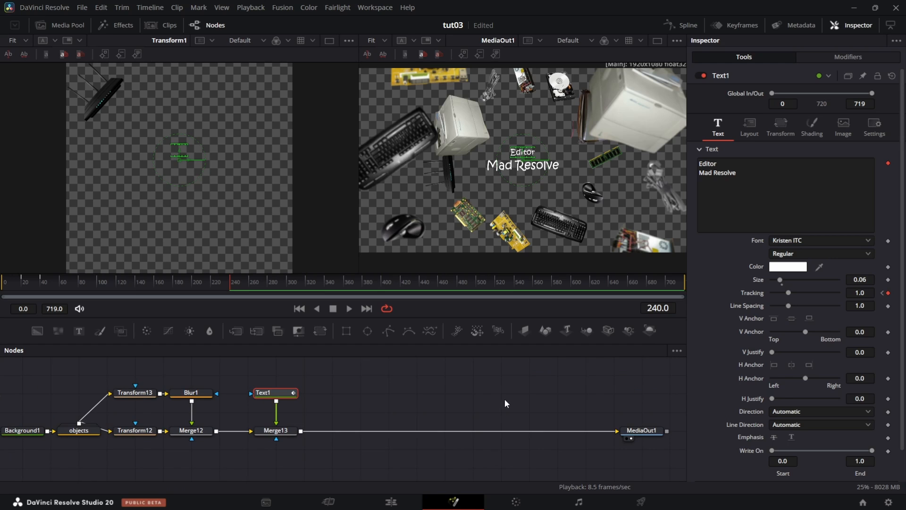
Step: Play and scrub the title animation from near the start to about frame 200 to review the text reveal
click(13, 288)
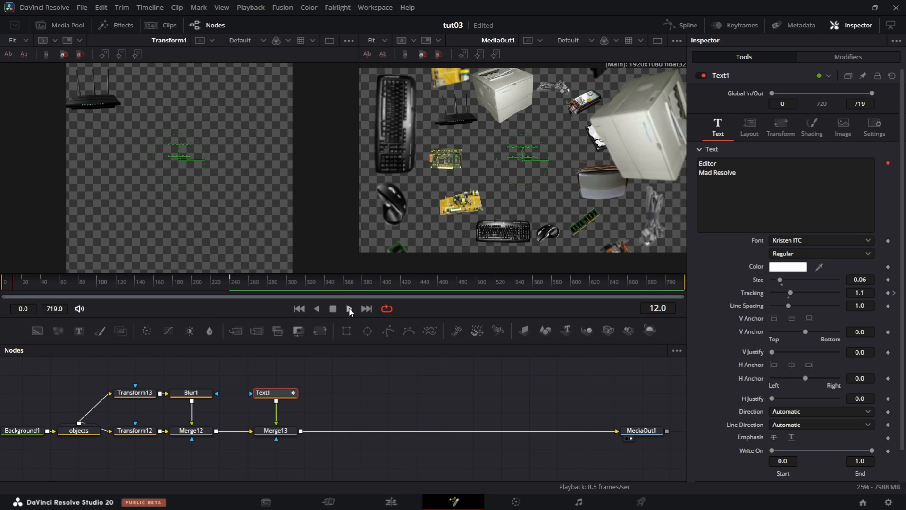
click(349, 308)
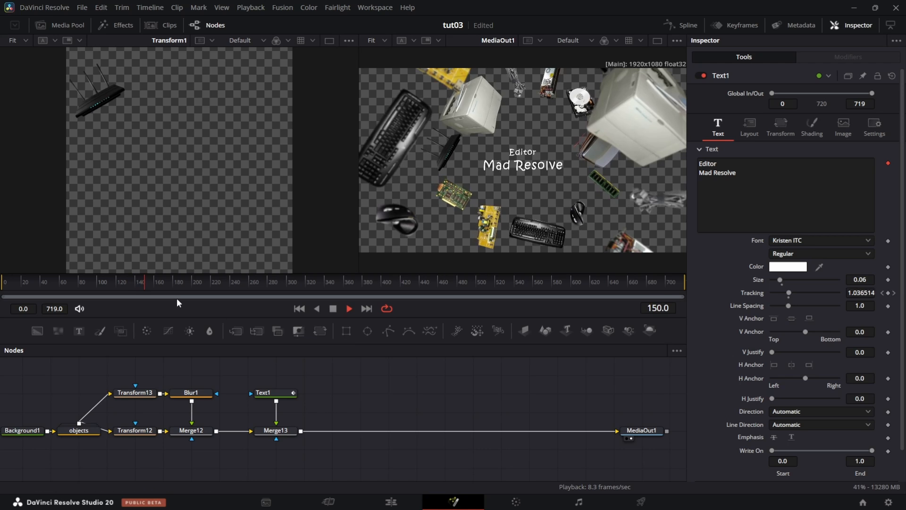
click(17, 285)
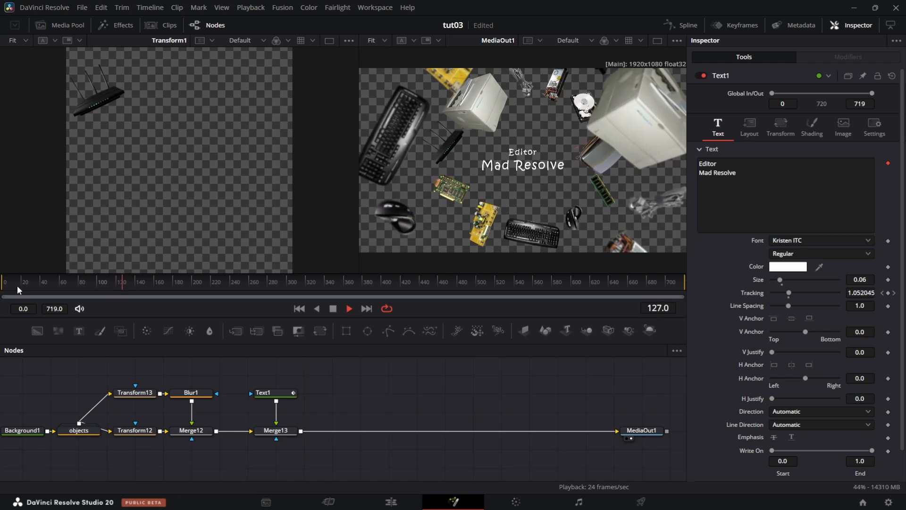
key(space)
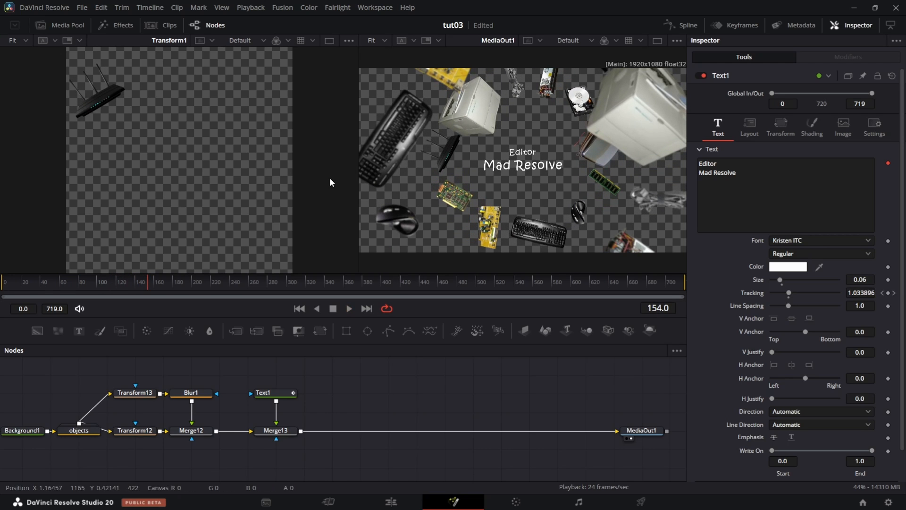
drag(22, 282, 194, 281)
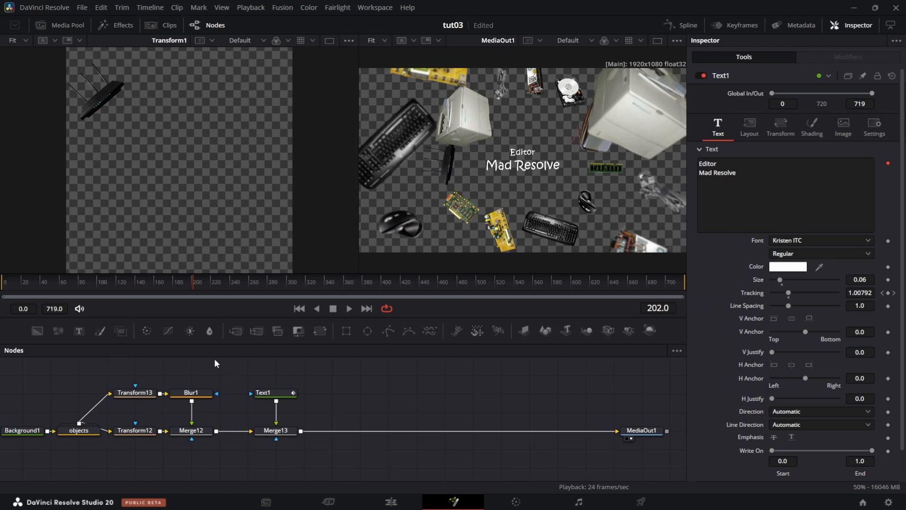
Step: Select the Text1 node and examine the title at frames 140 and 160
click(276, 391)
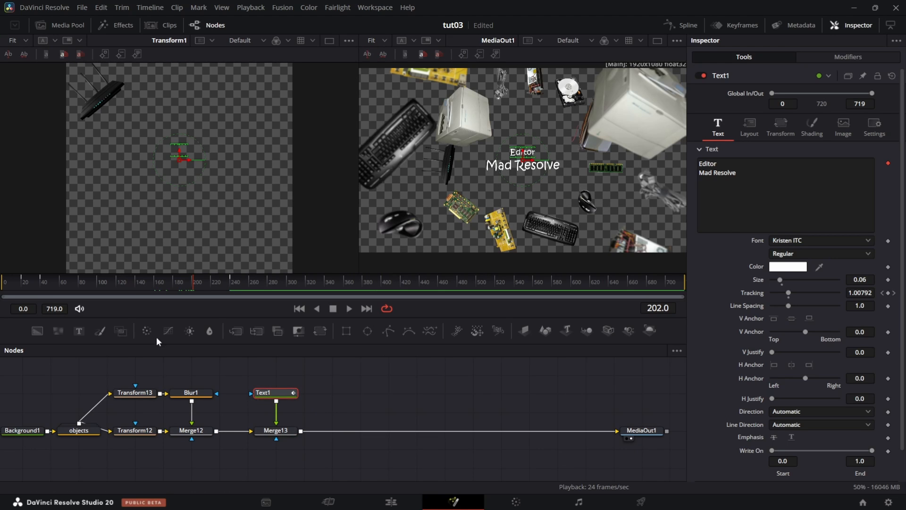
click(21, 284)
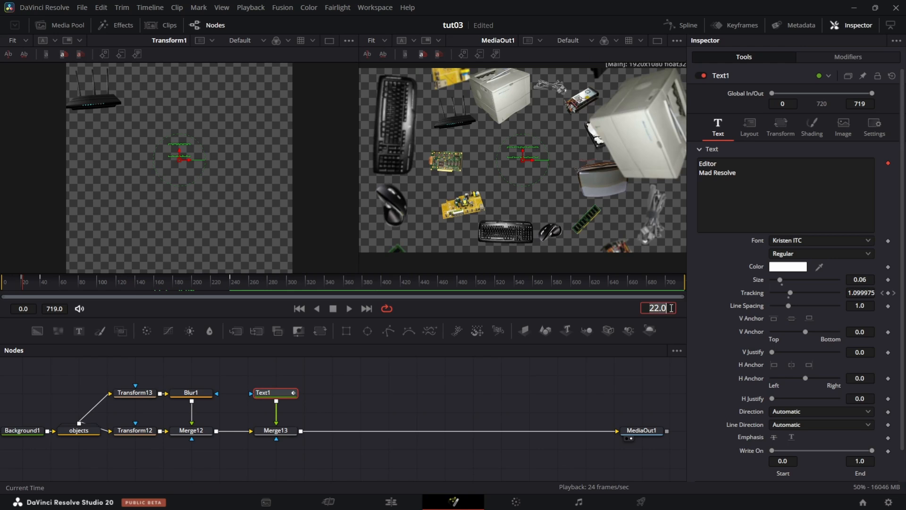
text(140)
key(Return)
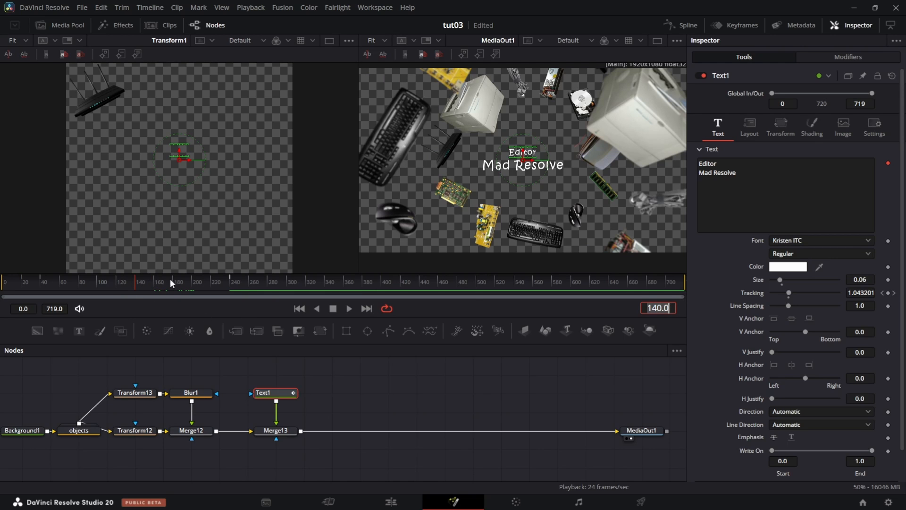
click(657, 308)
key(BackSpace)
text(6)
key(Return)
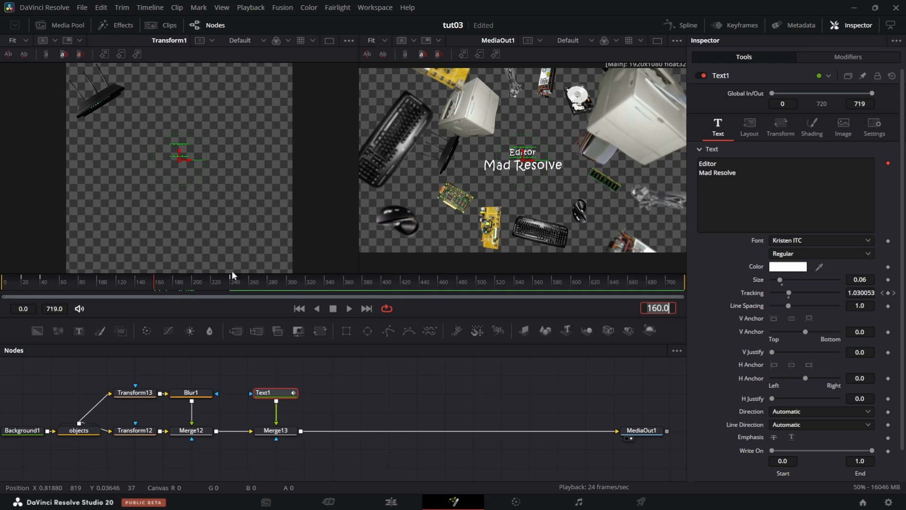
Step: Move the playhead to frame 200 and save the project
click(192, 284)
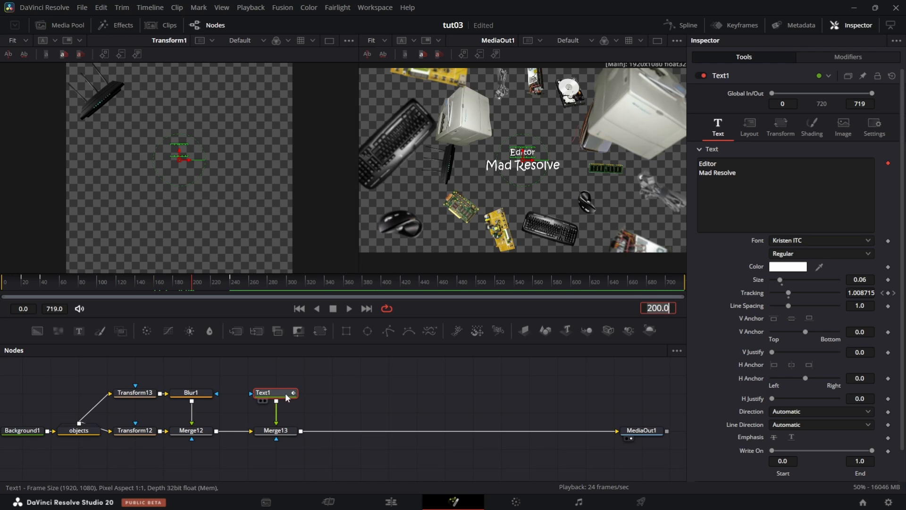
key(ctrl+s)
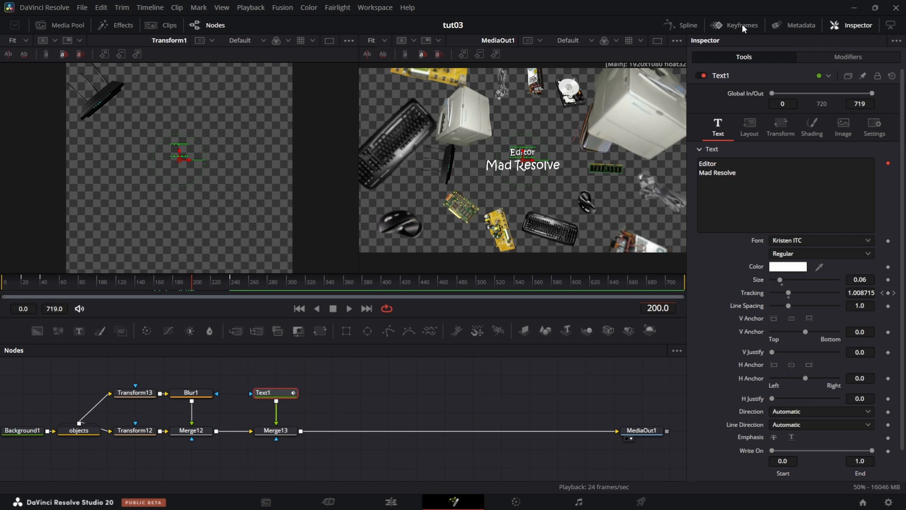
Step: In the Keyframes editor, move Text1's last Character Spacing keyframe to frame 200
click(741, 27)
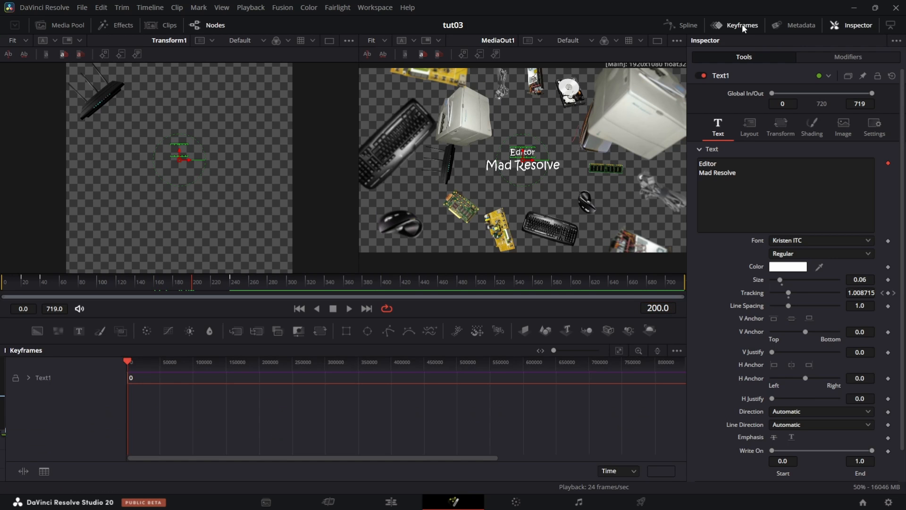
click(619, 350)
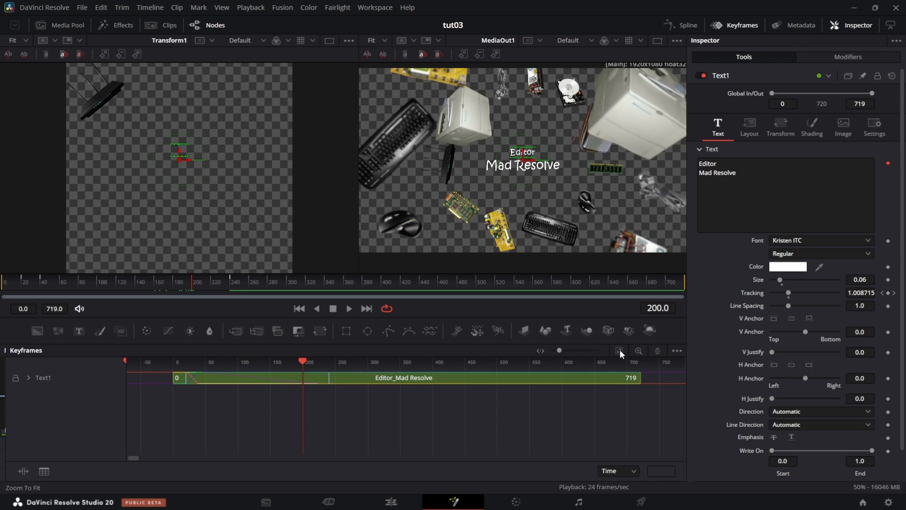
click(28, 378)
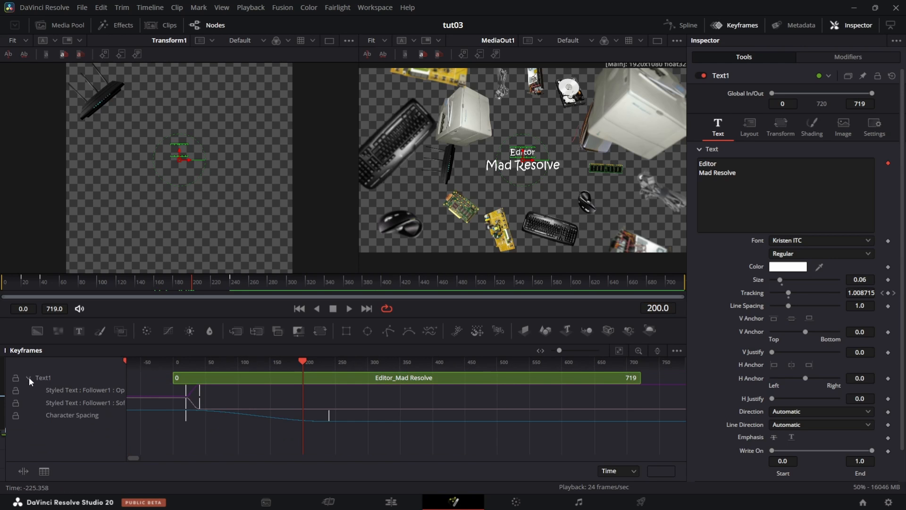
click(328, 418)
drag(327, 419, 303, 422)
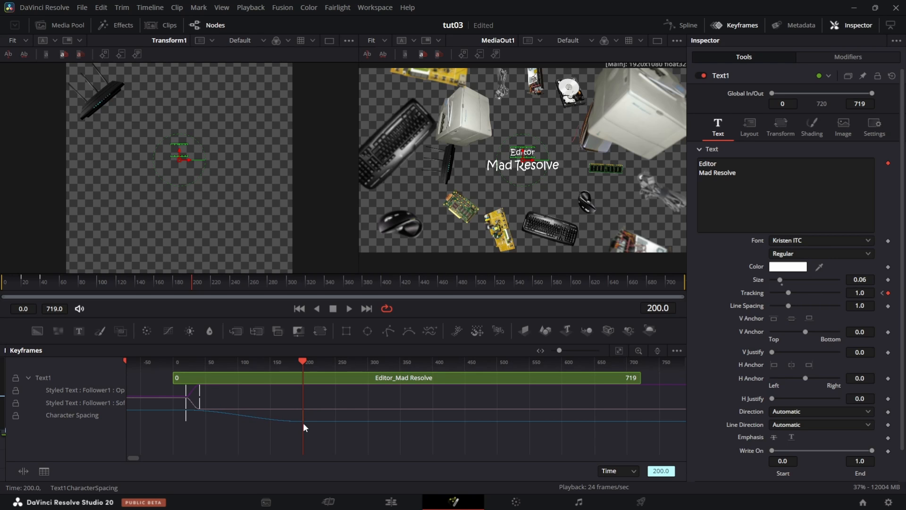
Step: Close the Keyframes editor and return to the node graph around the title nodes
click(743, 27)
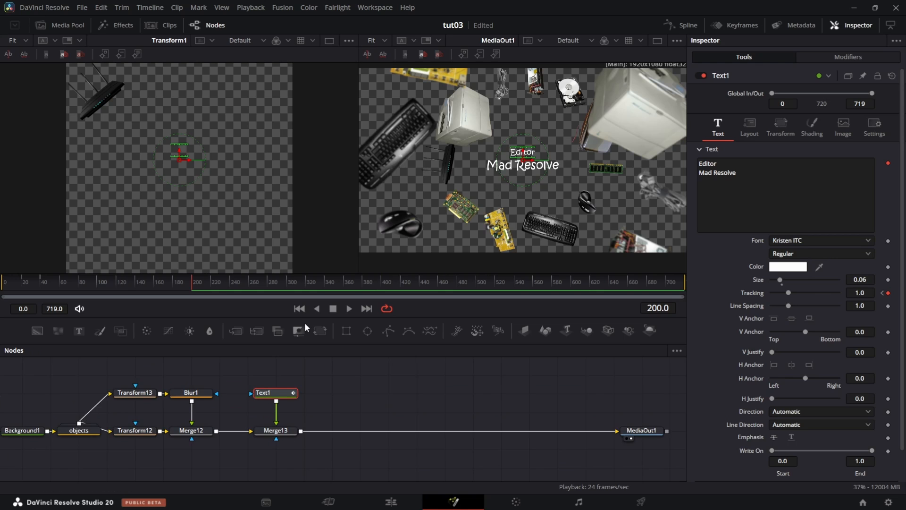
scroll(355, 410, down, 1)
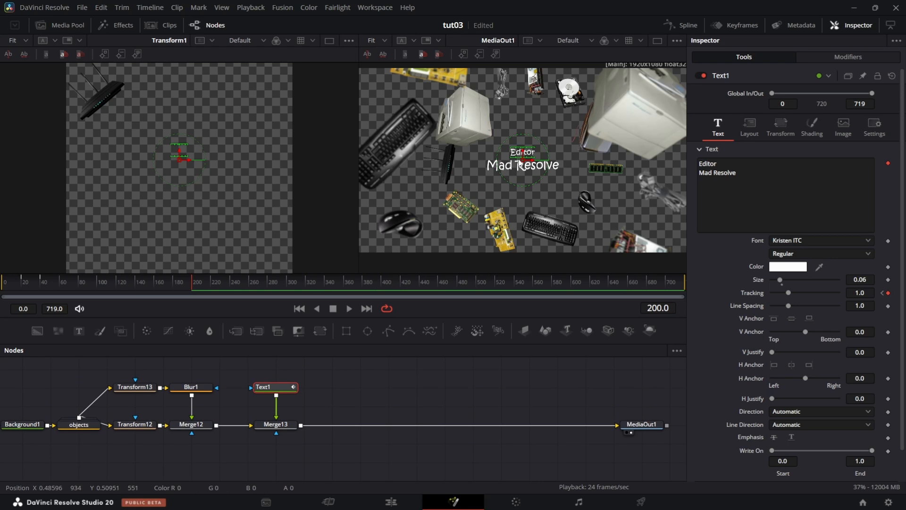
scroll(372, 395, down, 1)
scroll(372, 395, up, 1)
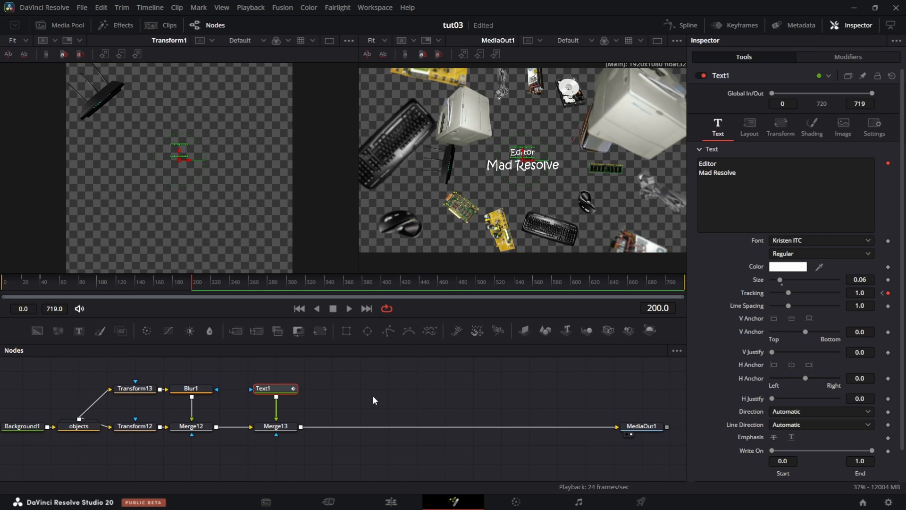
Step: Expand the objects group and copy its prntr node
click(177, 402)
scroll(177, 403, left, 5)
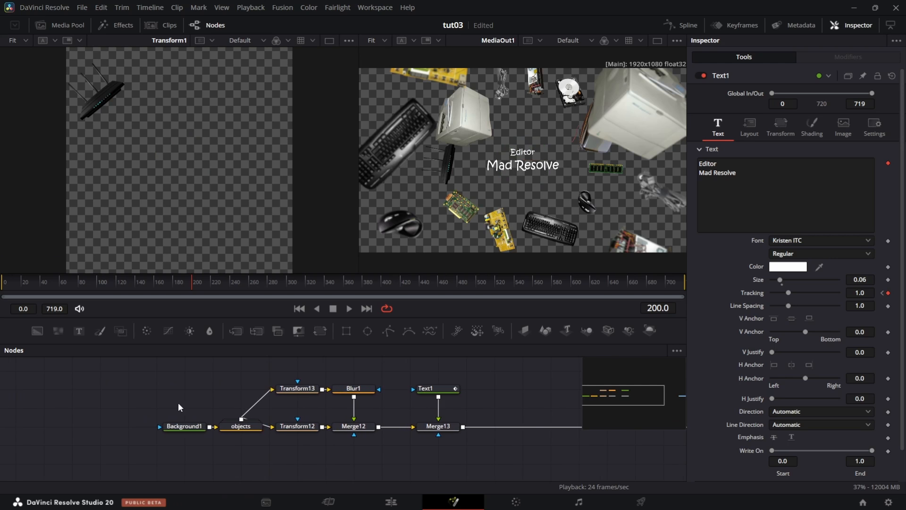
double_click(246, 426)
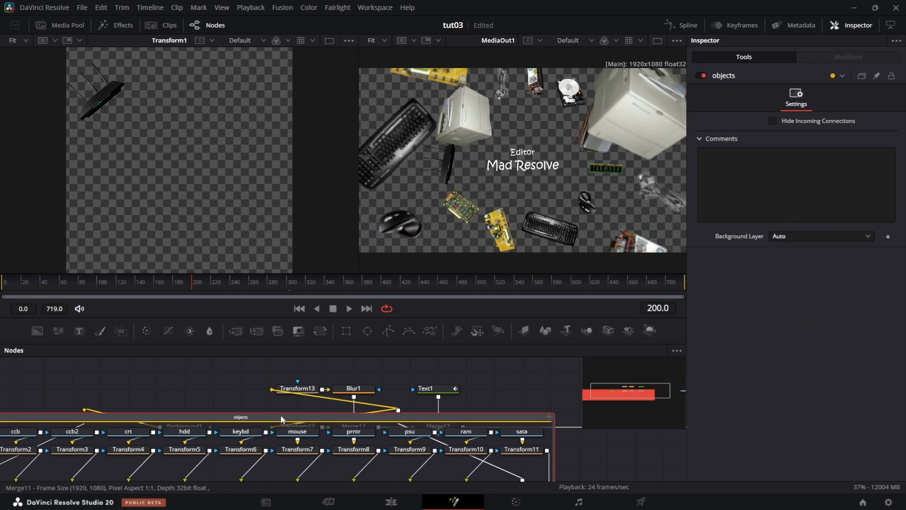
scroll(280, 415, down, 3)
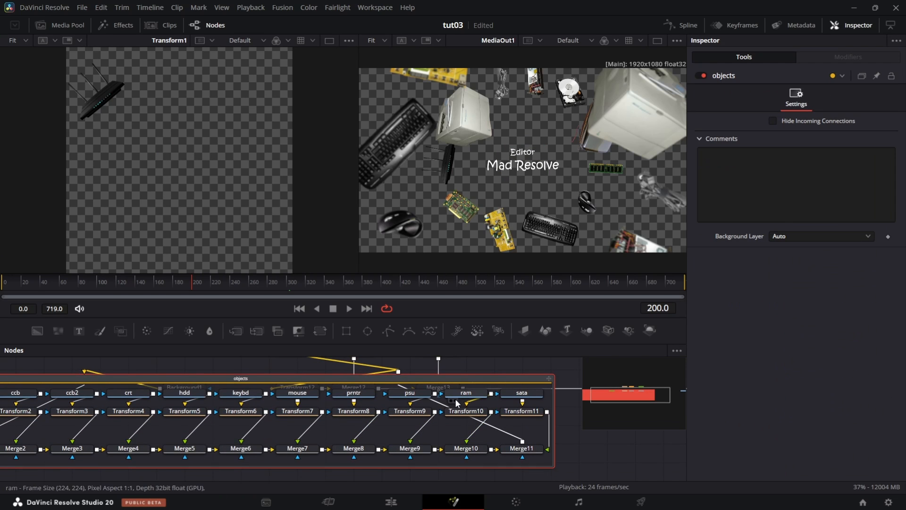
click(363, 394)
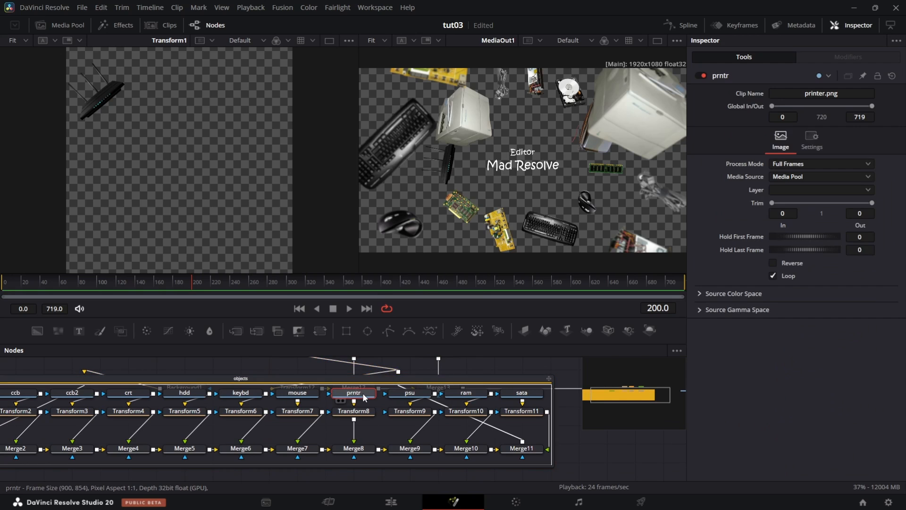
right_click(364, 397)
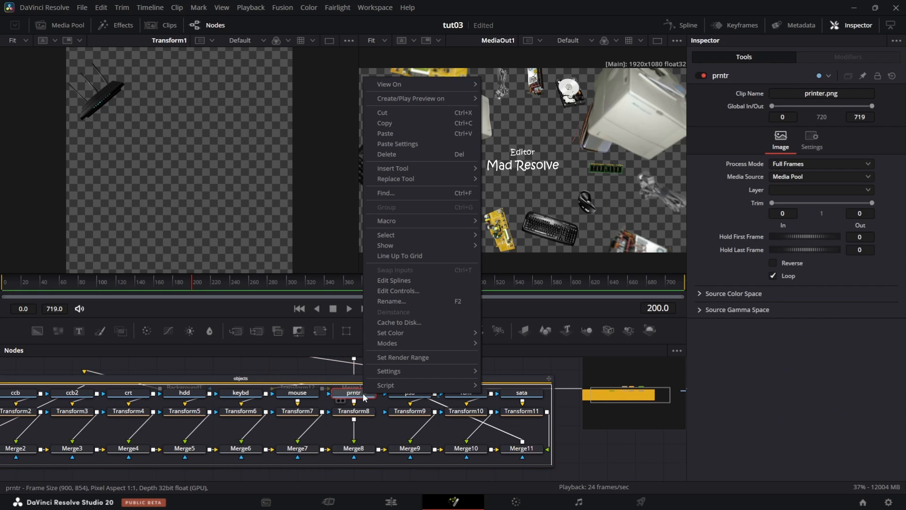
click(402, 121)
Step: Collapse the objects group again and return to the end of the main node chain
scroll(272, 405, left, 6)
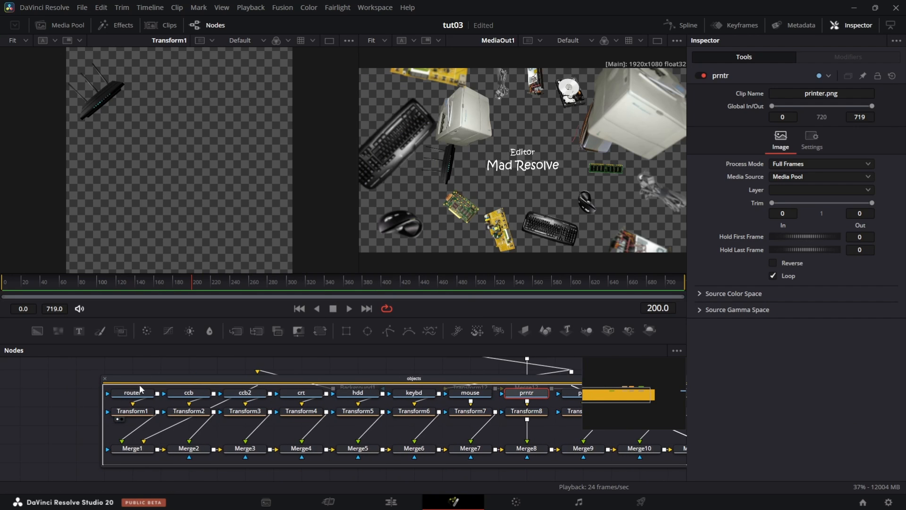
click(107, 380)
scroll(379, 389, right, 12)
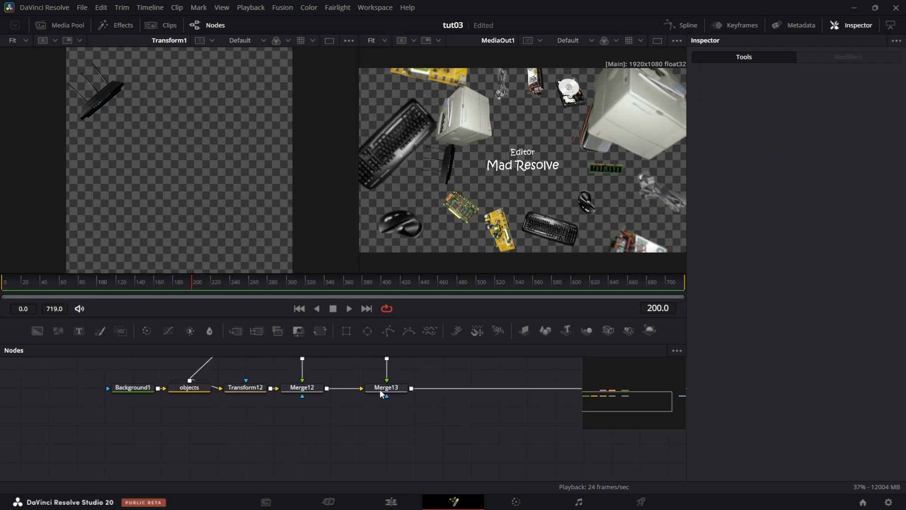
scroll(364, 387, up, 1)
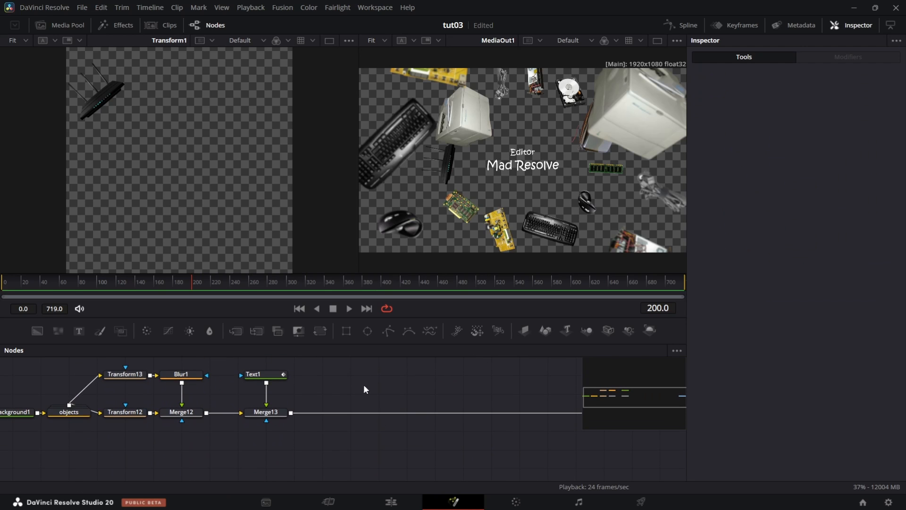
Step: Enlarge the node graph area and paste the copied printer node into the free space below Merge13
drag(370, 343, 367, 257)
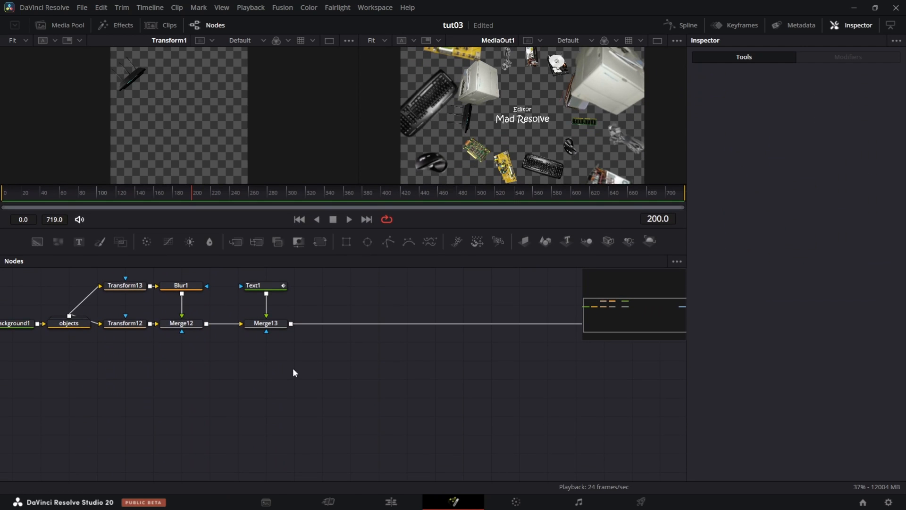
right_click(321, 375)
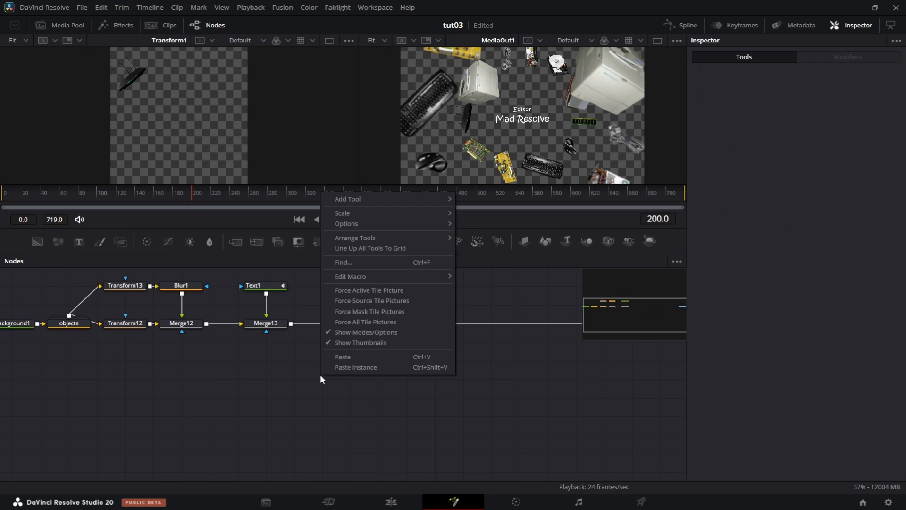
click(352, 358)
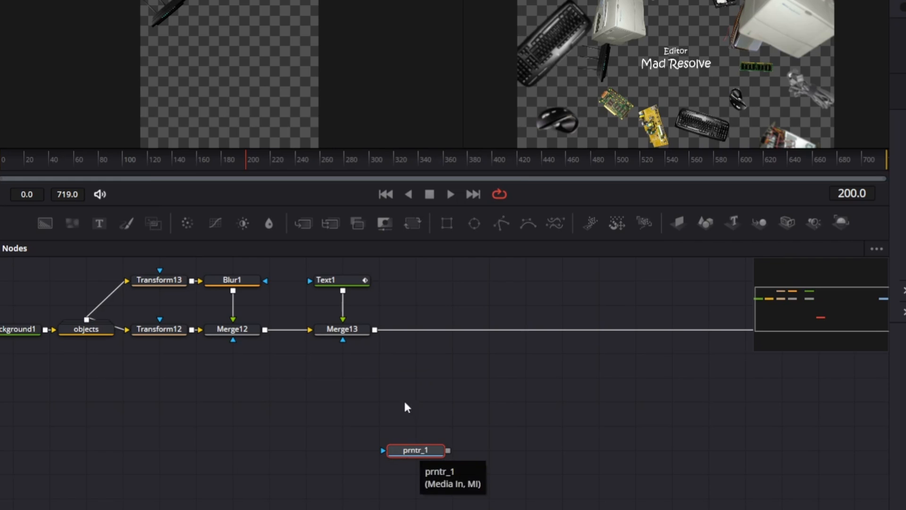
Step: Attach a Transform node to the pasted printer node, stack it directly above, and show the printer image in the first viewer
click(412, 225)
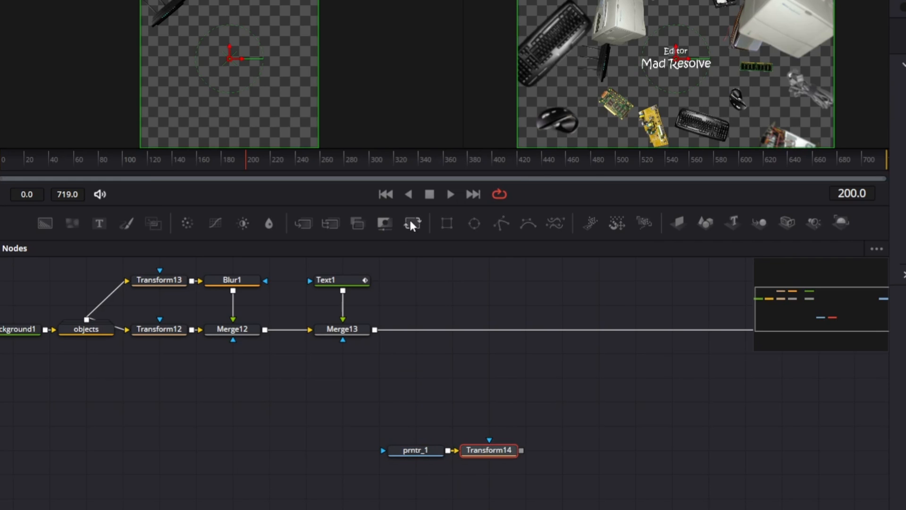
drag(497, 447, 432, 417)
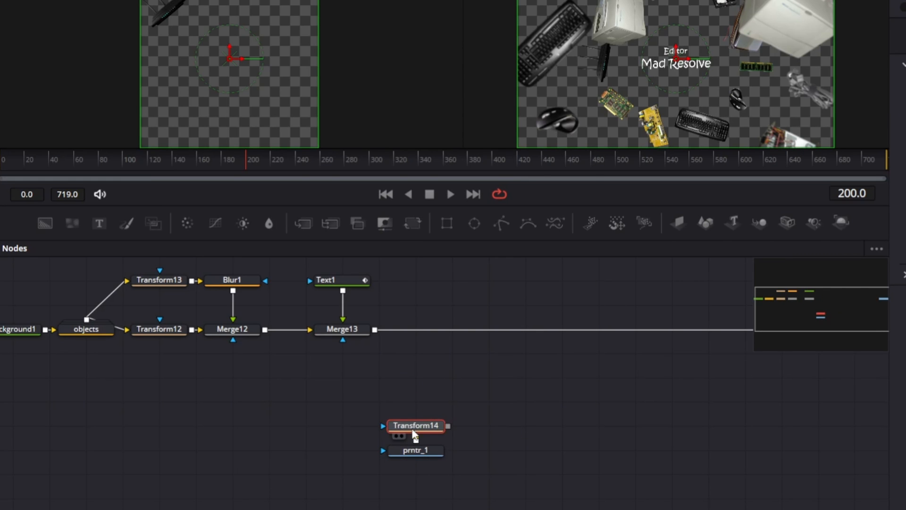
scroll(461, 411, up, 2)
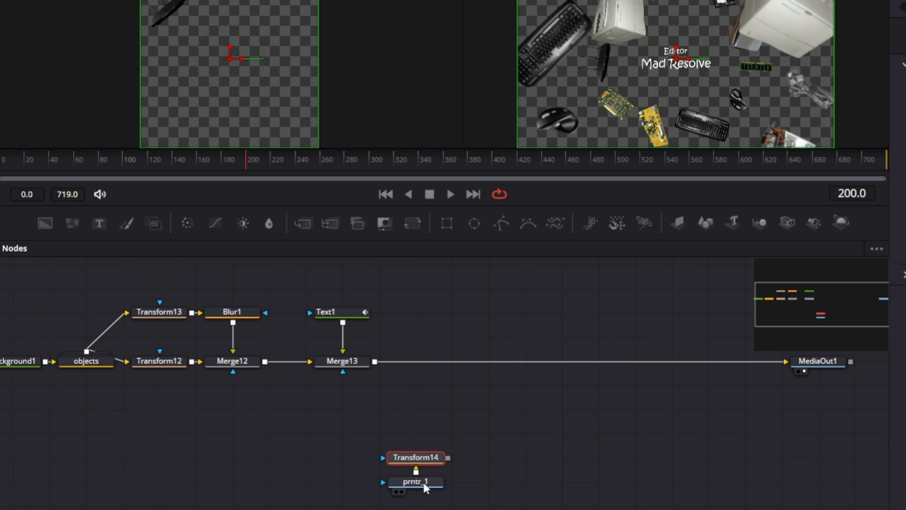
drag(428, 488, 275, 138)
scroll(255, 47, up, 3)
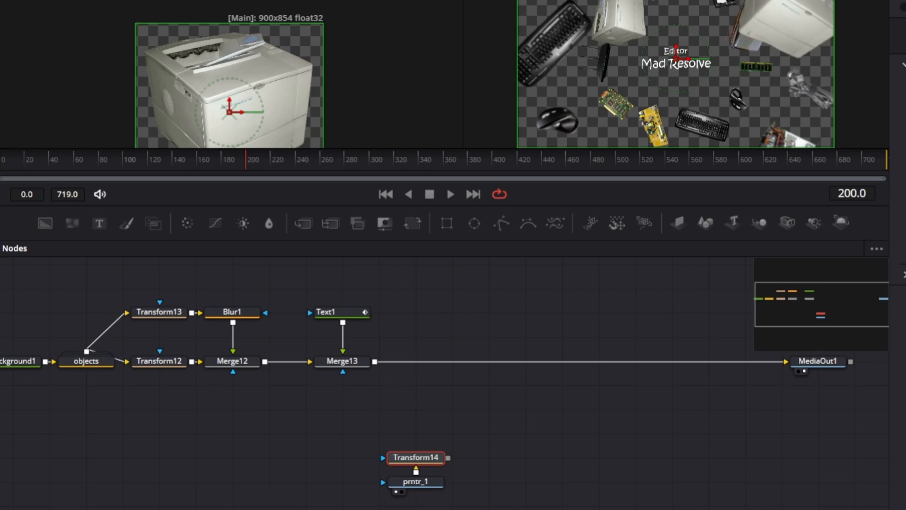
Step: Add a Background node with Alpha 0 and a Merge node that composites the transformed printer over it
drag(45, 225, 274, 462)
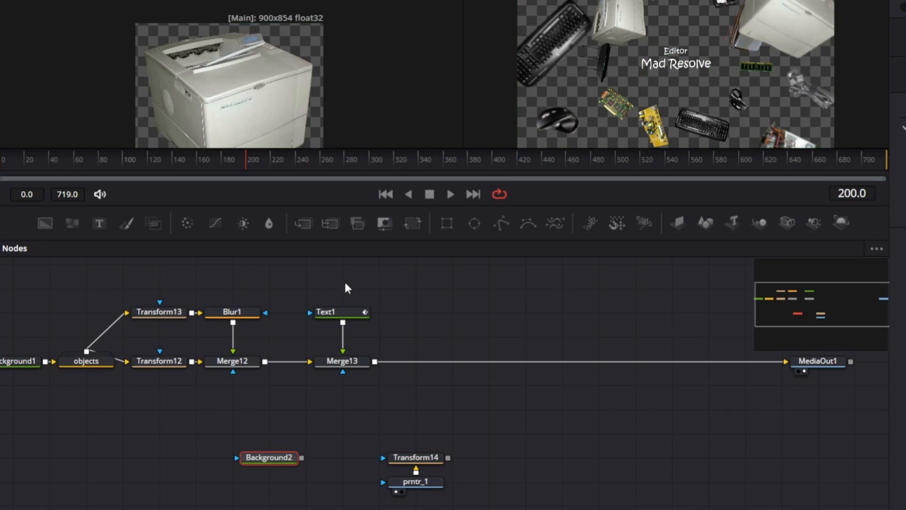
drag(303, 223, 415, 423)
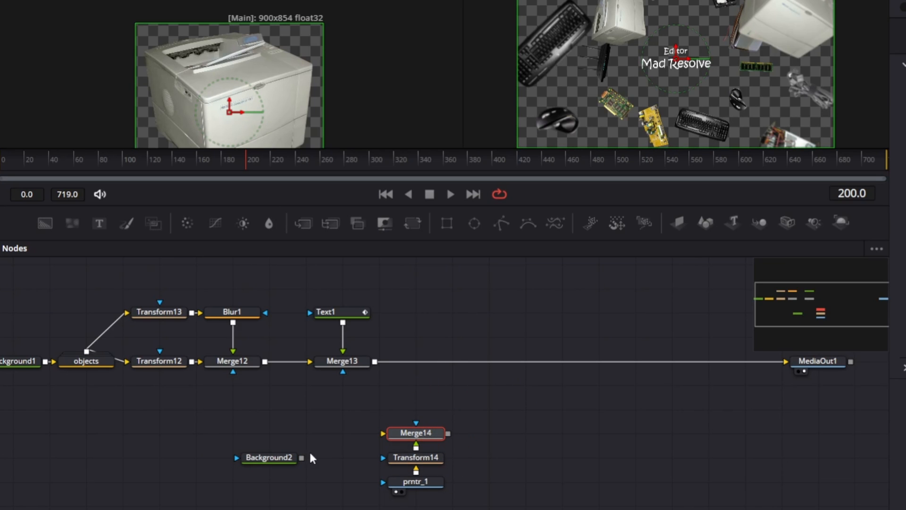
drag(303, 461, 384, 432)
click(270, 459)
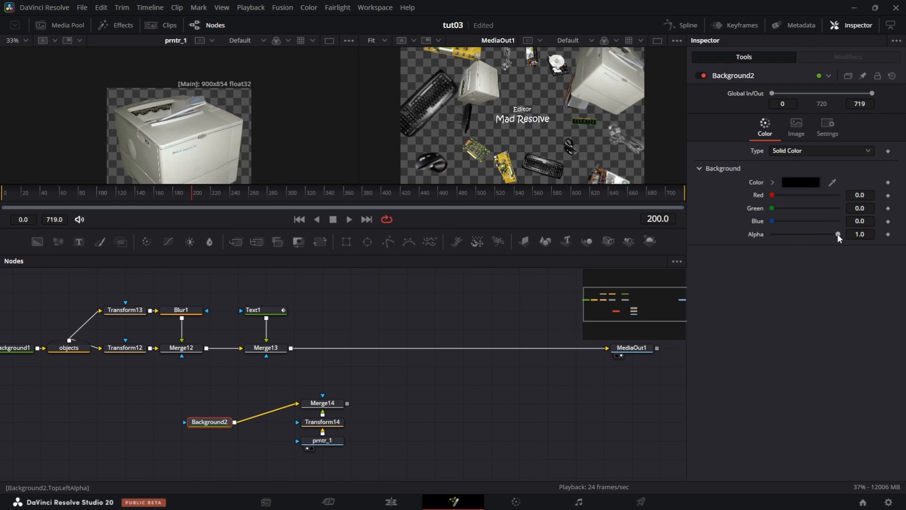
drag(837, 234, 760, 241)
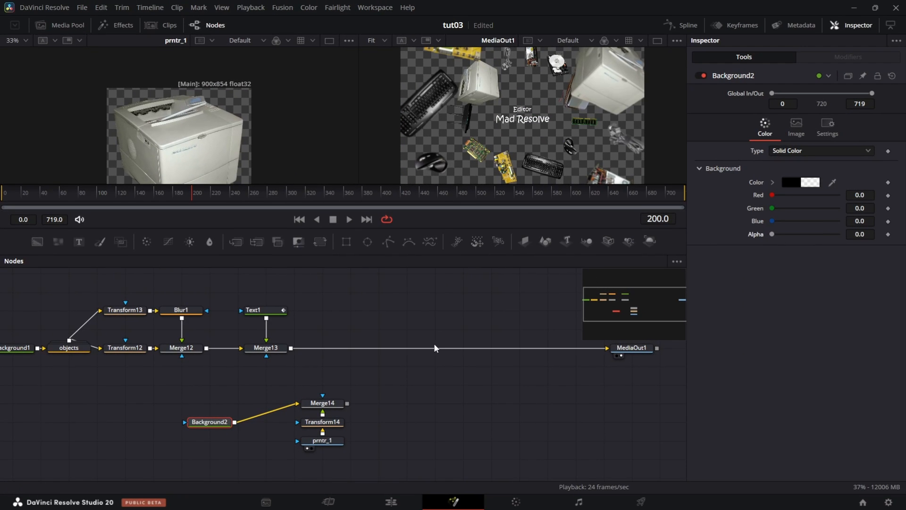
Step: View Merge14 in the first viewer scaled to Fit, and enlarge the printer to size 1.63 in Transform14
drag(213, 423, 308, 116)
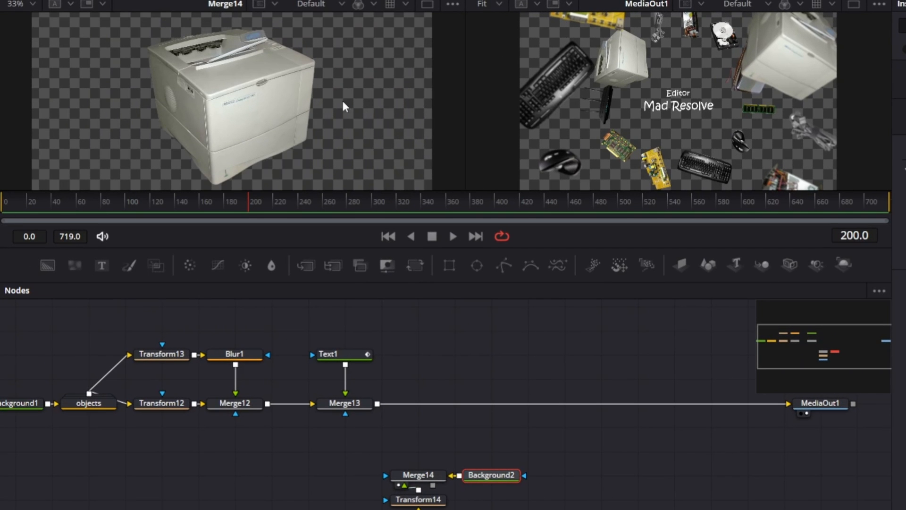
click(31, 6)
click(32, 23)
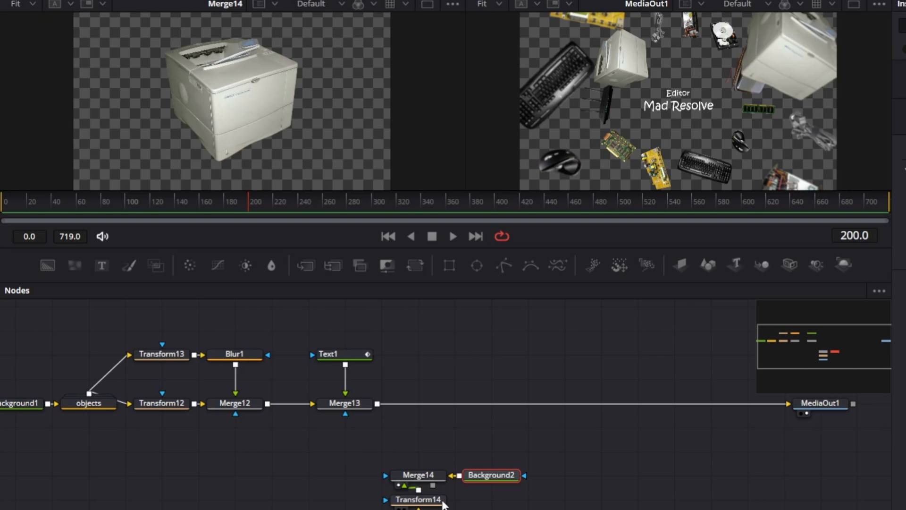
click(443, 502)
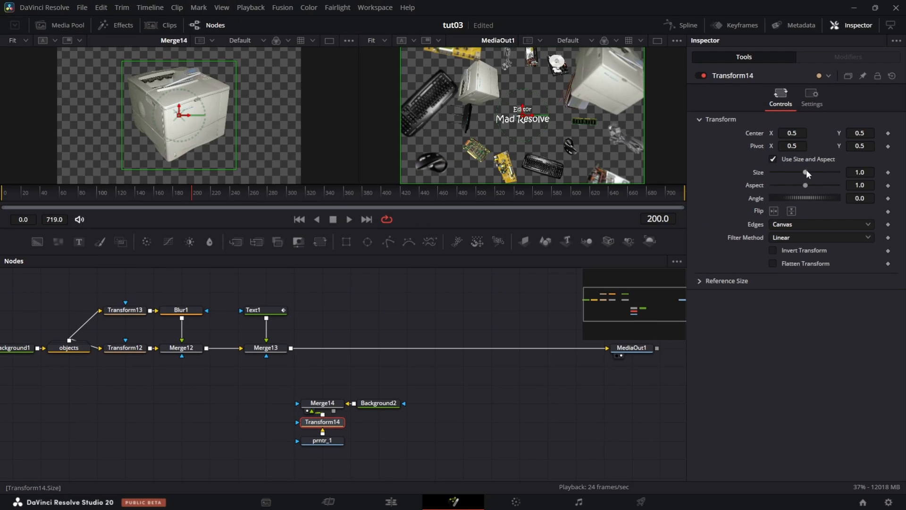
drag(805, 170, 811, 173)
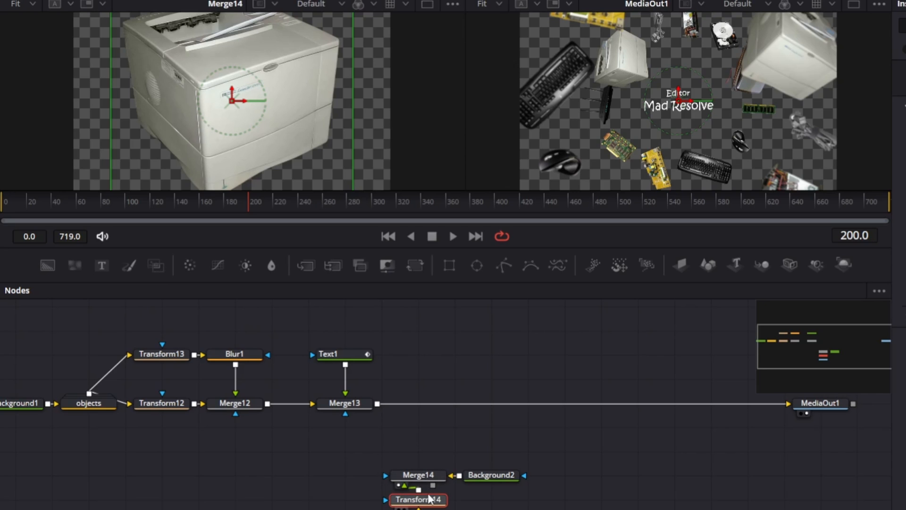
Step: Merge the printer branch over Merge13's output, placing the new Merge in the main chain and Background2 beside Merge14
drag(434, 489, 378, 405)
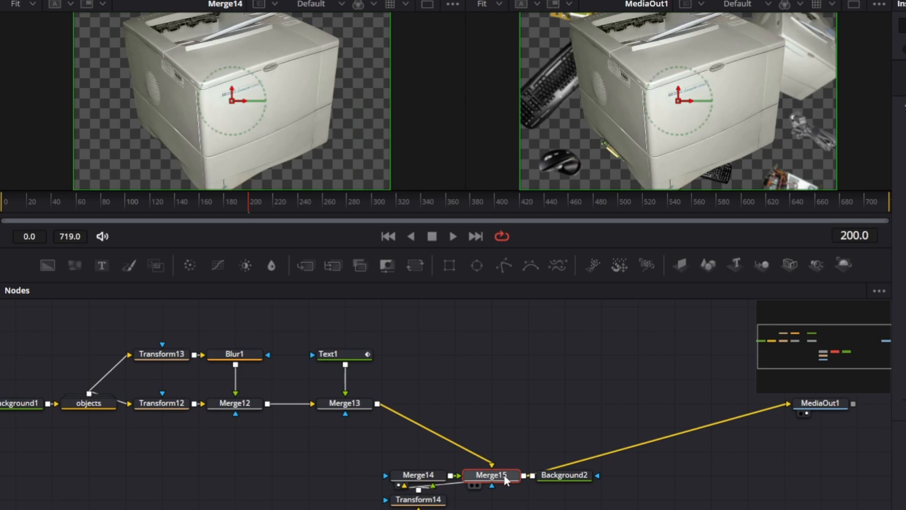
drag(505, 479, 445, 406)
drag(581, 481, 435, 487)
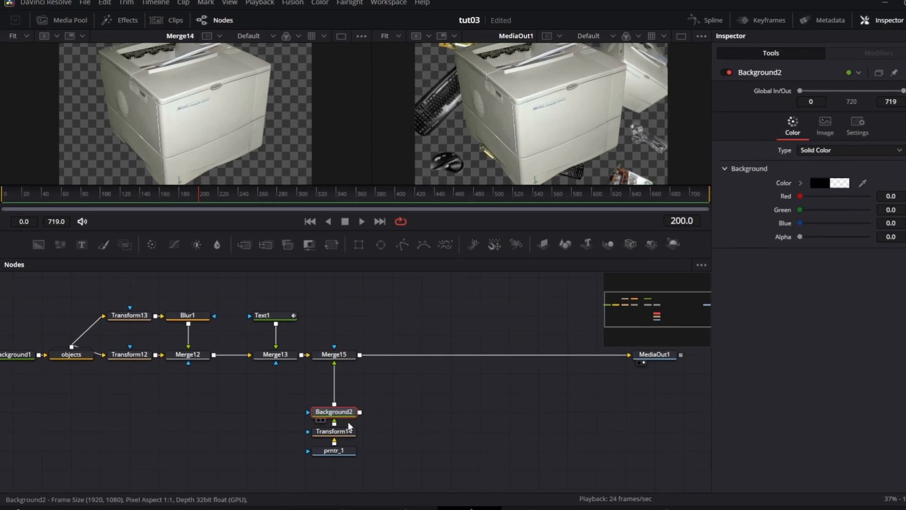
drag(347, 421, 285, 420)
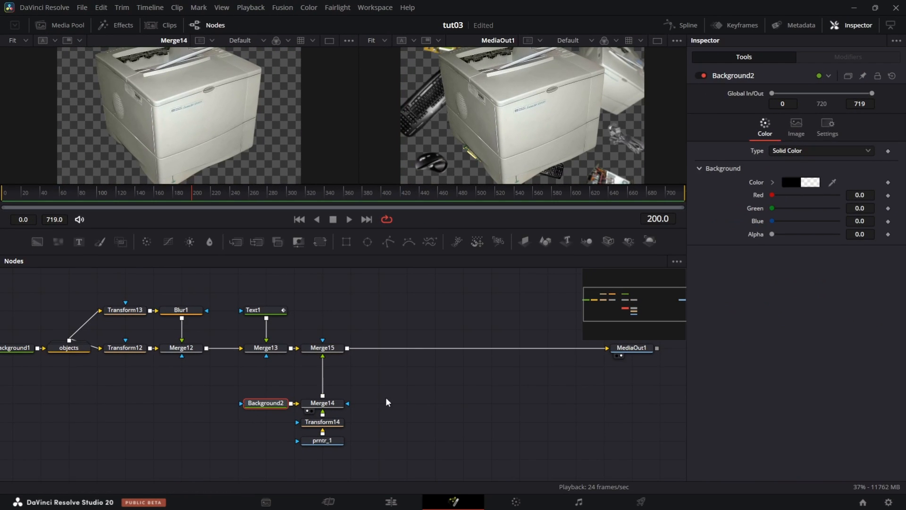
Step: Select the Background2, Merge14, Transform14 and prntr_1 nodes and move them up closer to the main chain
drag(217, 393, 353, 464)
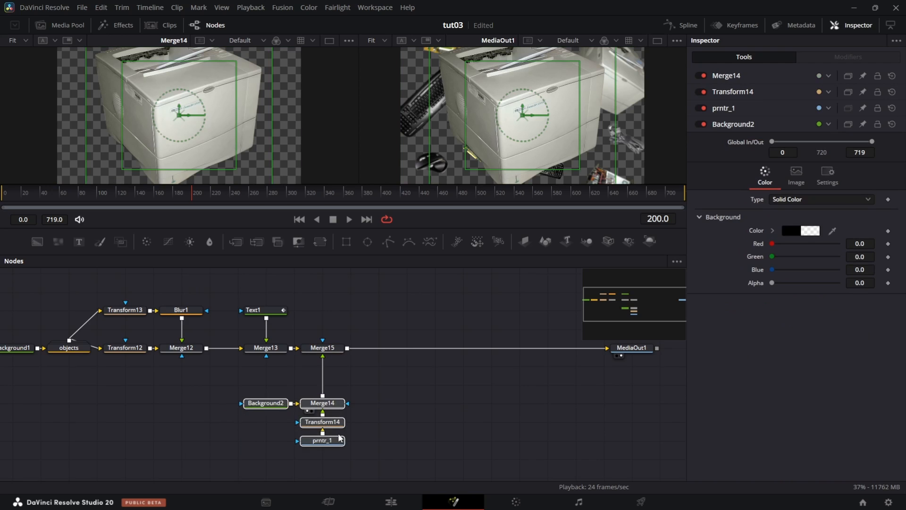
drag(335, 403, 336, 385)
click(335, 384)
Step: At frame 180, raise Transform14's Center Y to 2.173 so the printer leaves the frame, and keyframe the Center
scroll(380, 378, up, 2)
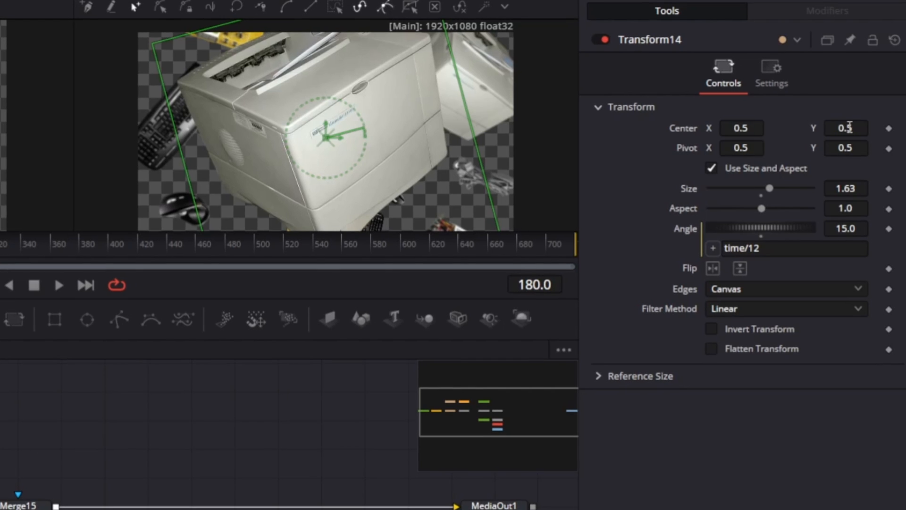
text(1.106)
drag(846, 128, 863, 132)
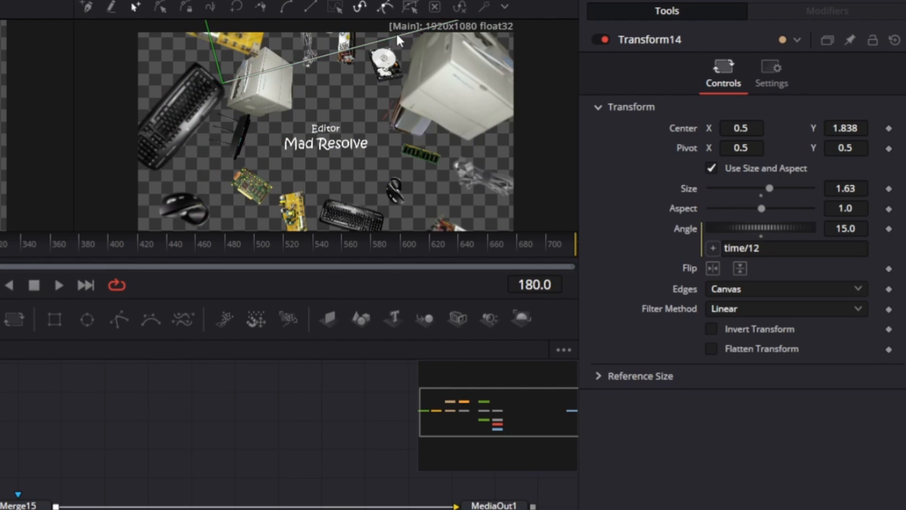
click(851, 129)
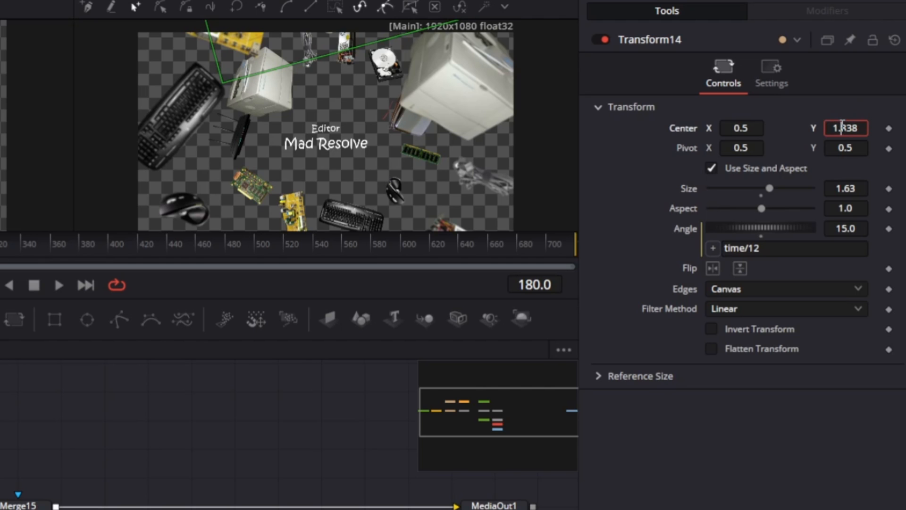
key(Return)
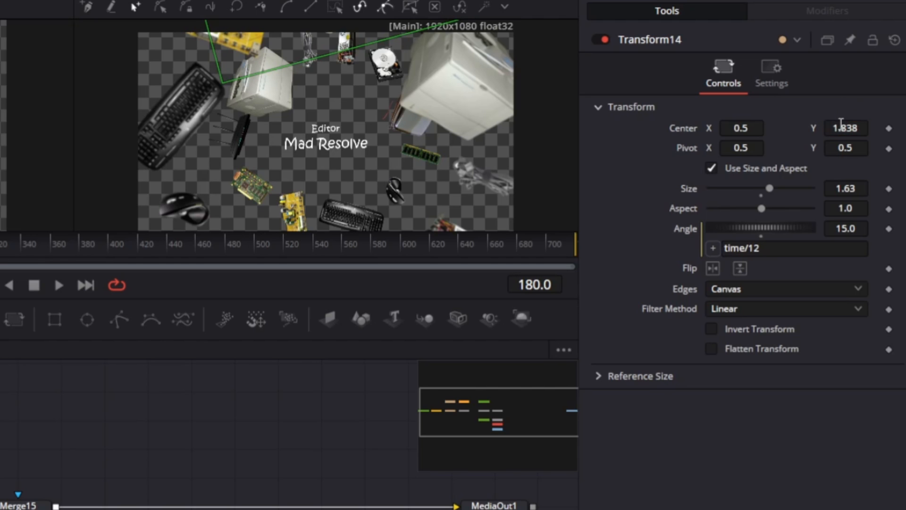
drag(841, 127, 893, 127)
click(888, 128)
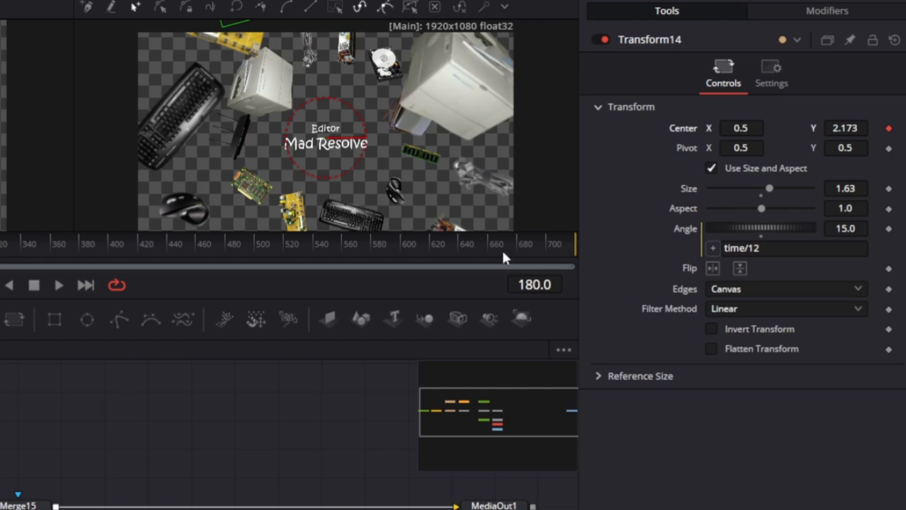
Step: At frame 240, lower Transform14's Center Y to -1.226 so the printer exits below the frame
click(557, 285)
text(+)
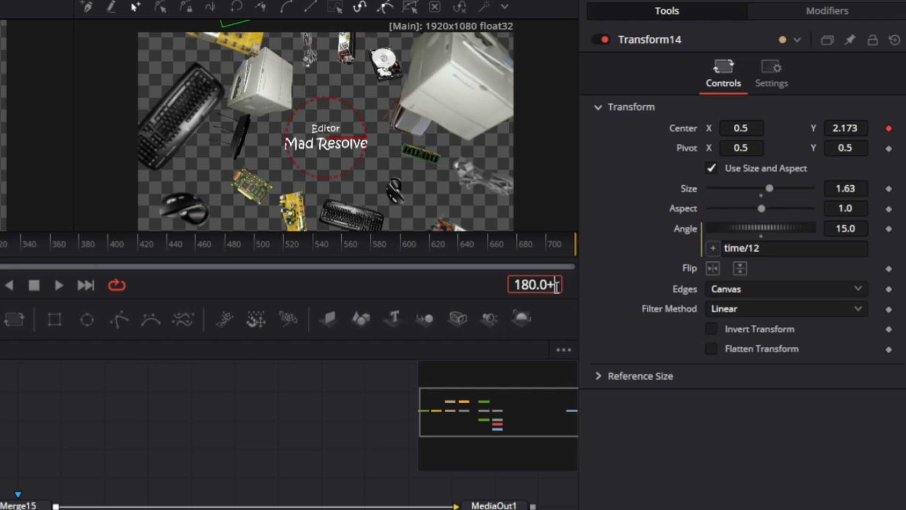
text(60)
key(Return)
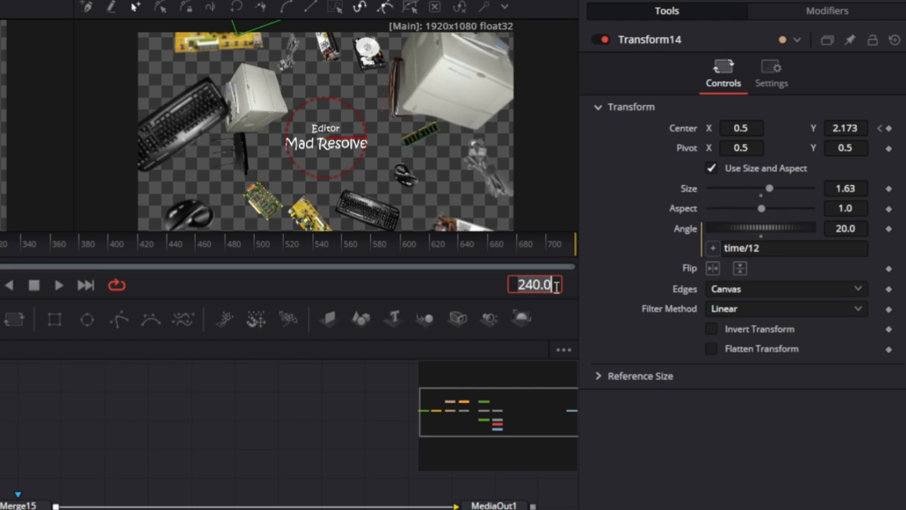
drag(852, 129, 852, 128)
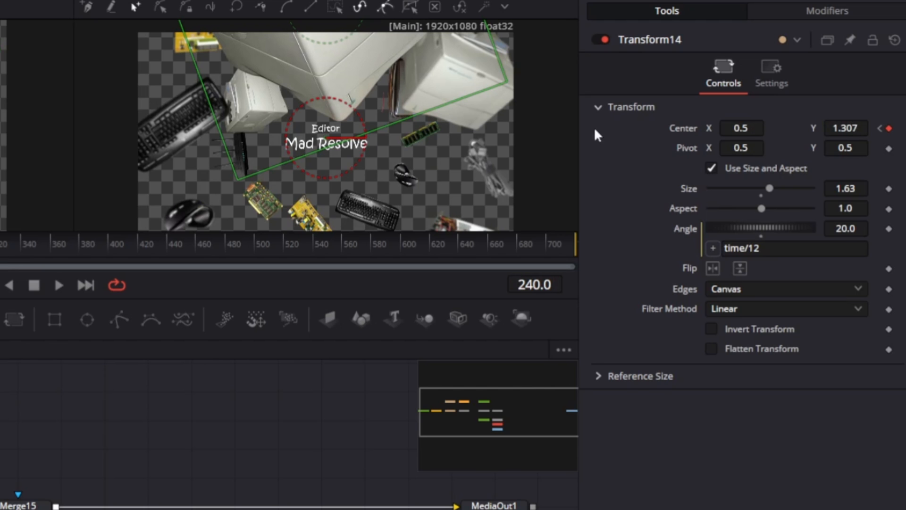
drag(849, 125, 856, 132)
scroll(359, 145, down, 3)
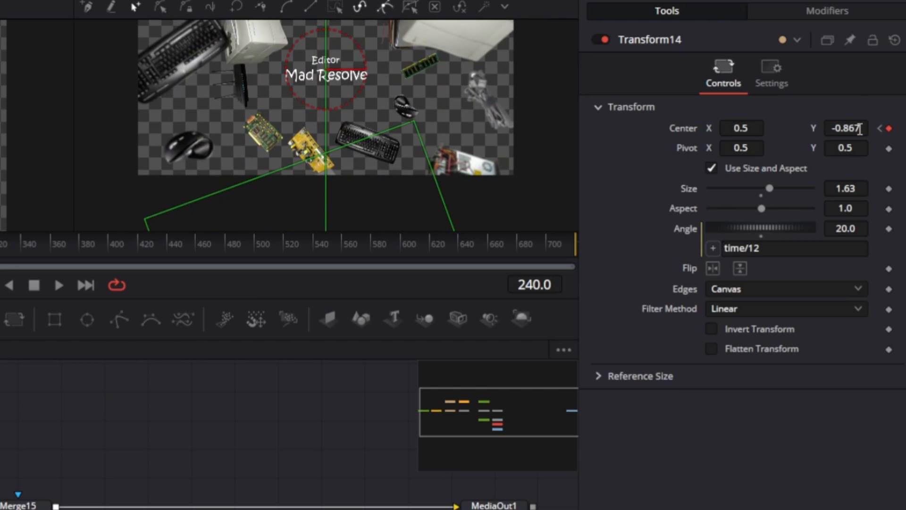
drag(860, 129, 860, 129)
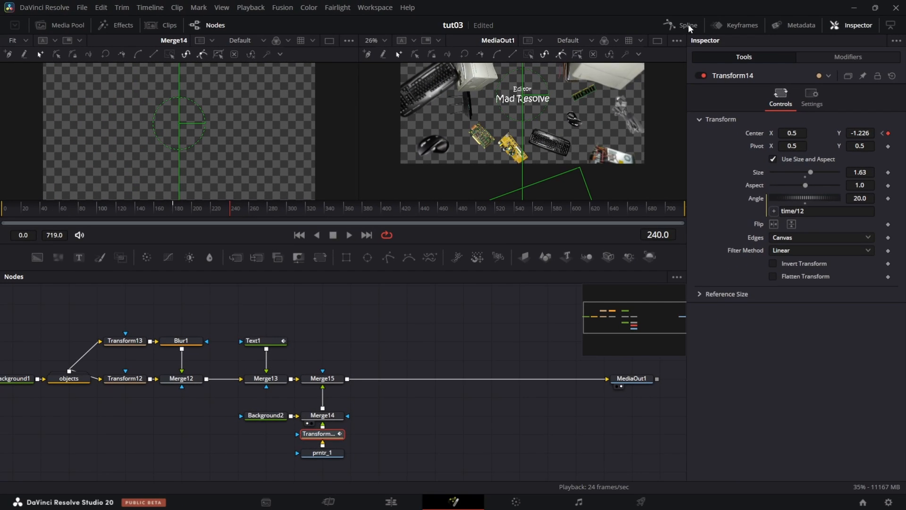
Step: Smooth all keyframes of Transform14's Displacement curve in the Spline editor, fitting the curve to view, and close the editor
click(687, 25)
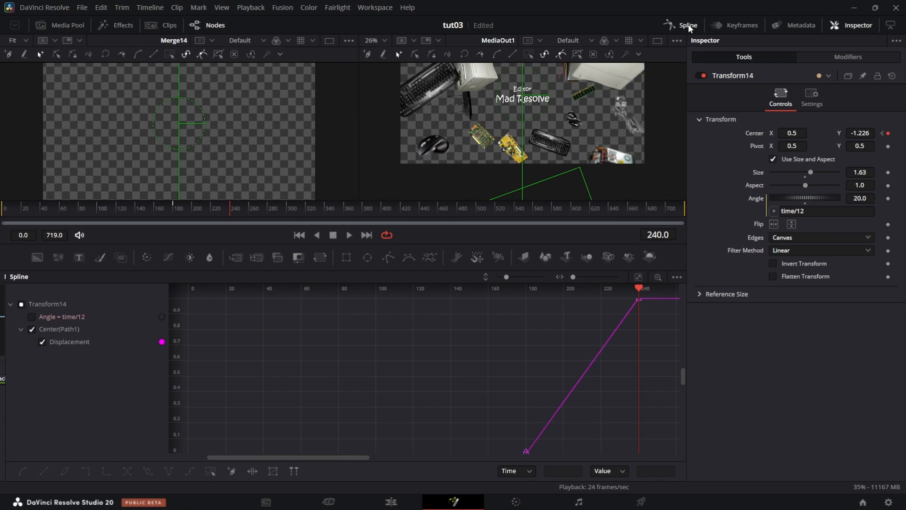
click(638, 278)
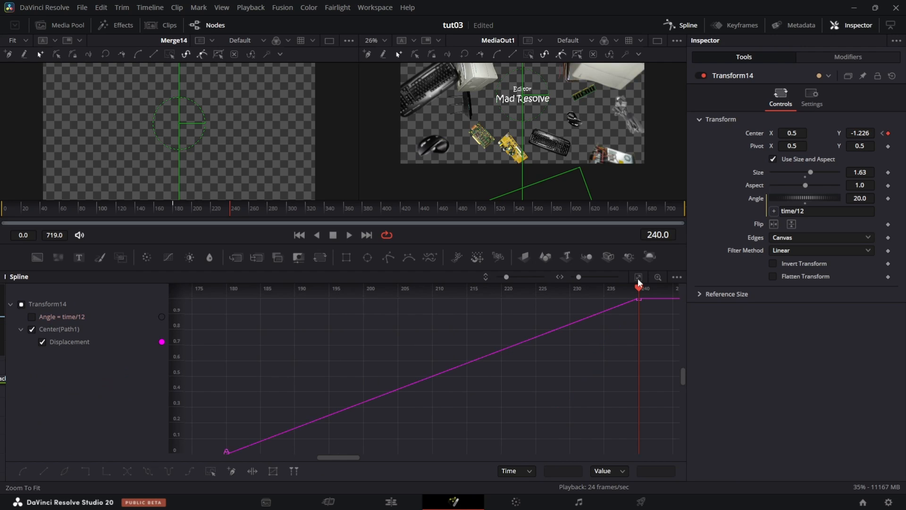
click(211, 471)
key(shift+s)
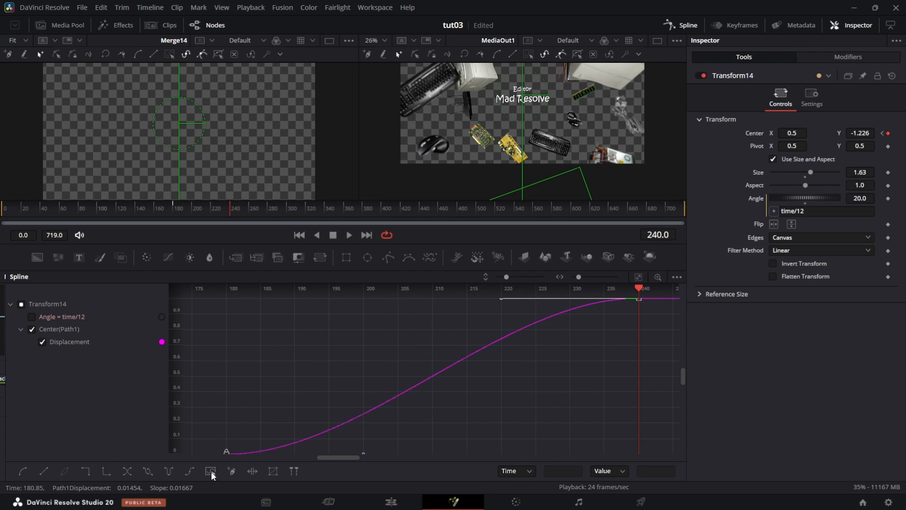
click(689, 27)
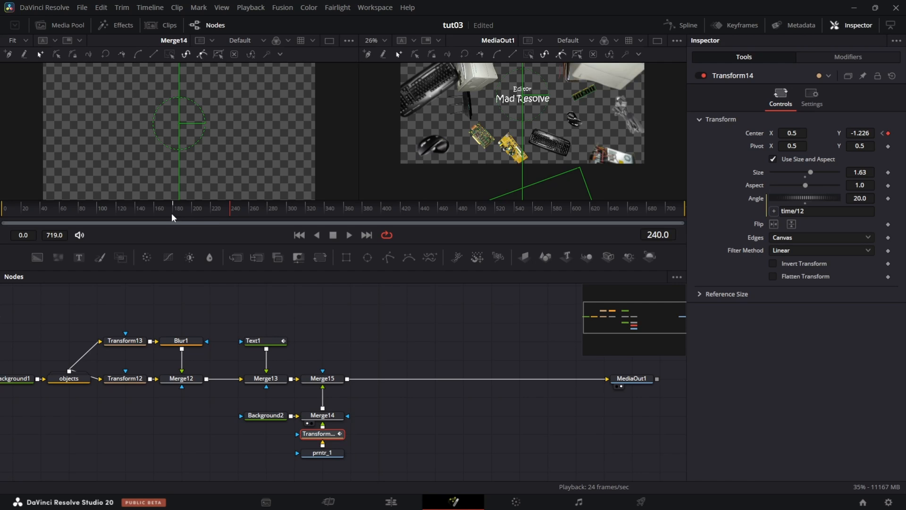
Step: Keyframe Merge13's Blend at 1.0 on frame 211, where the printer covers the title, and set it to 0.0 on frame 212
drag(171, 214, 203, 217)
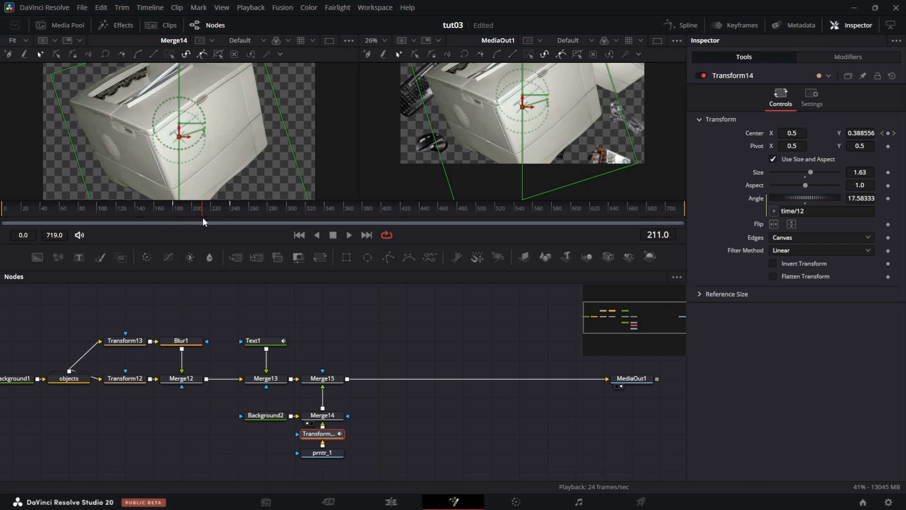
click(276, 381)
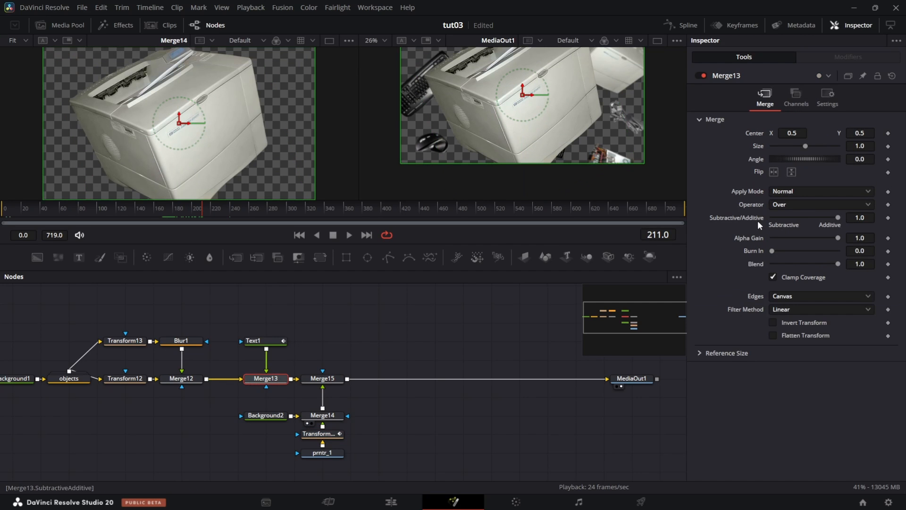
click(888, 264)
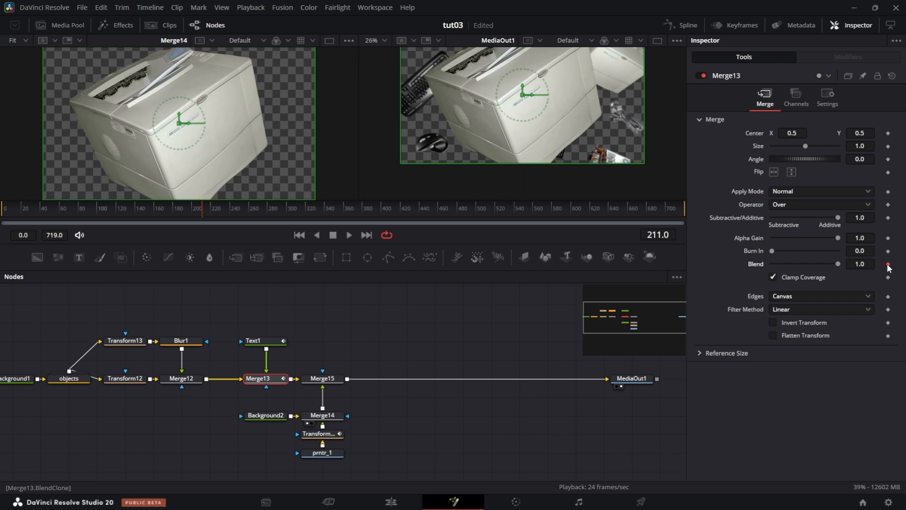
key(Right)
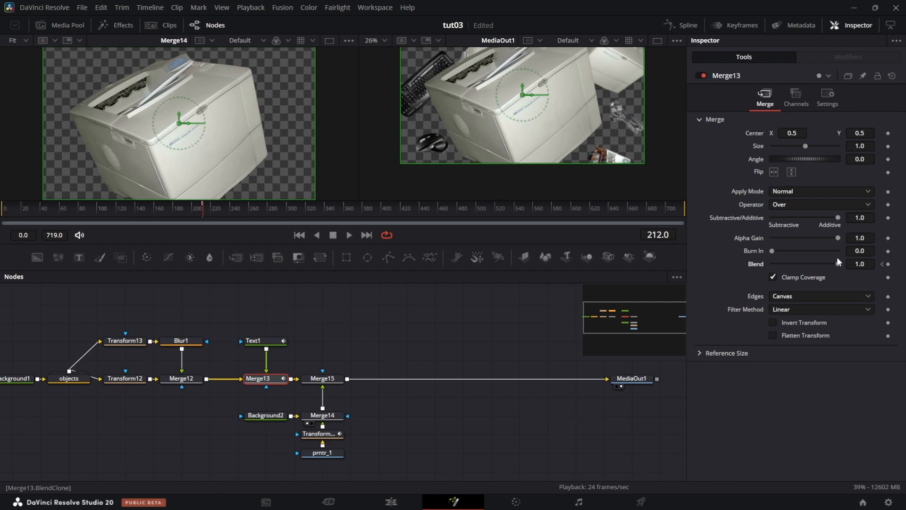
drag(837, 264, 592, 269)
Step: Play the animation from frame 189 and scrub to frame 220 to check the title's disappearance behind the printer
click(182, 209)
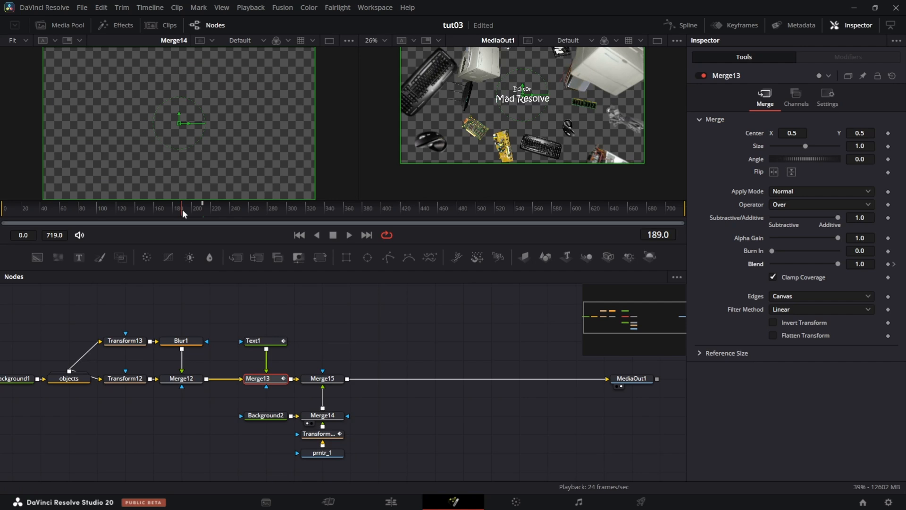
click(351, 234)
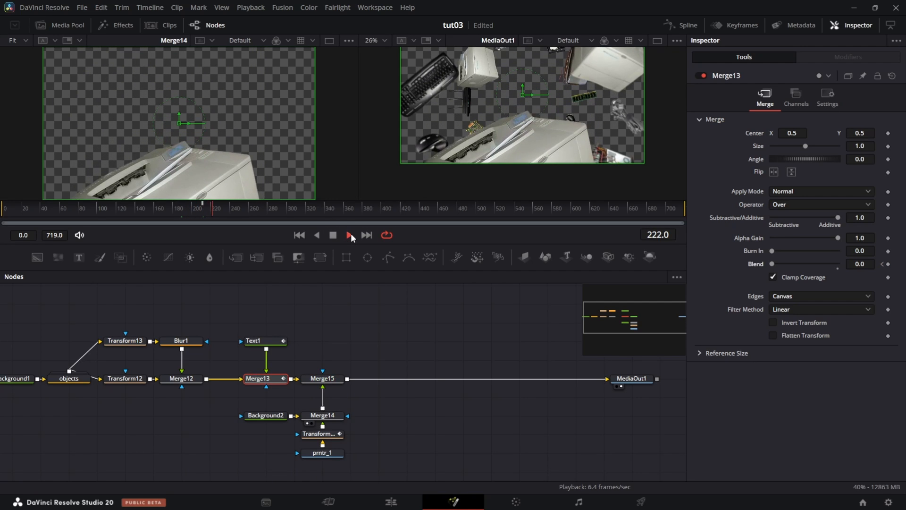
click(350, 234)
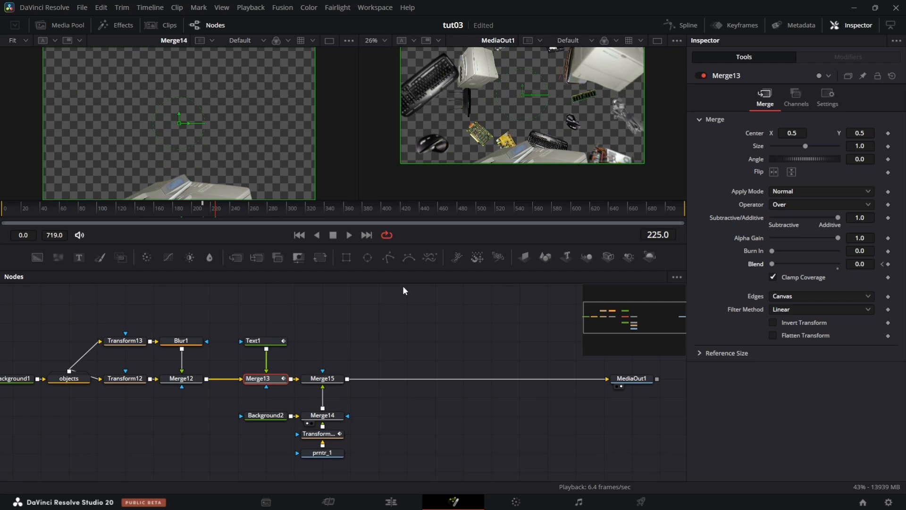
drag(206, 211, 211, 211)
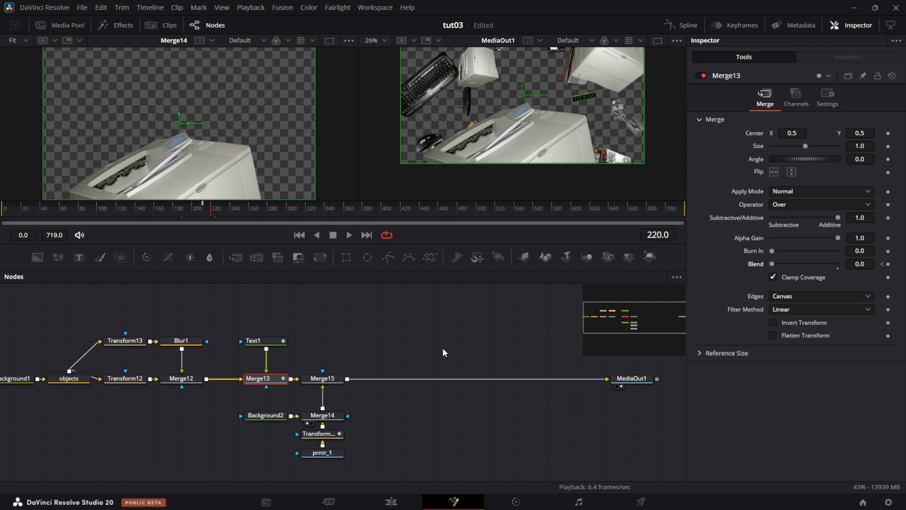
Step: Move the Background2 node below Merge12, away from the title and printer nodes
scroll(443, 347, down, 2)
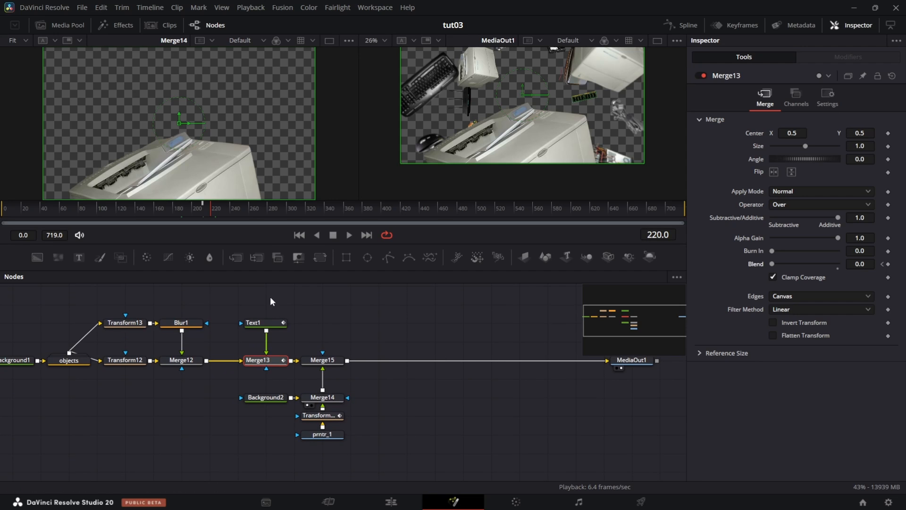
drag(256, 290, 354, 448)
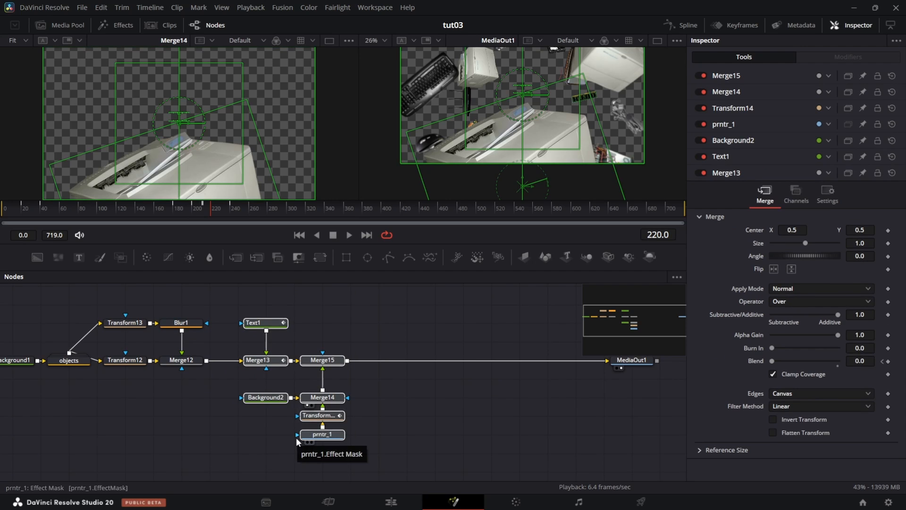
click(436, 421)
drag(283, 399, 205, 401)
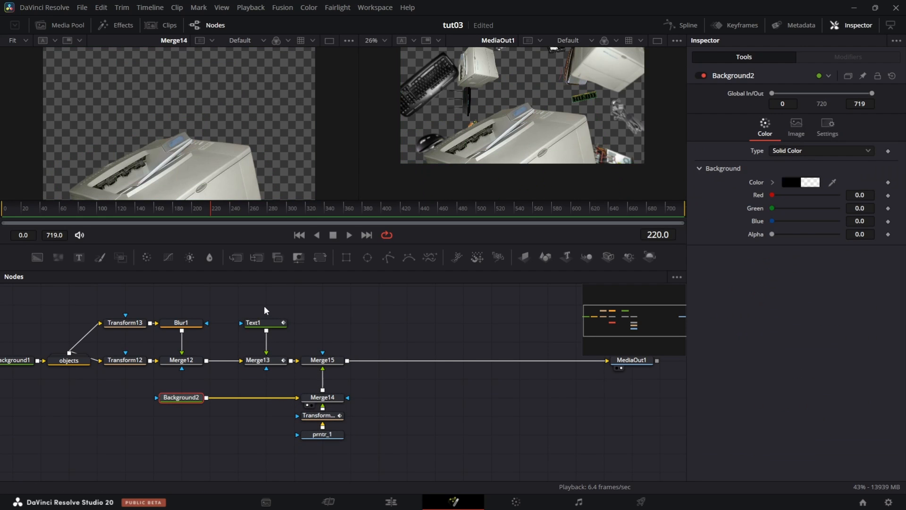
Step: Duplicate the Text1, Merge13, Merge15, Merge14, Transform14 and prntr_1 nodes into the empty area before MediaOut1
drag(263, 306, 345, 451)
key(ctrl+c)
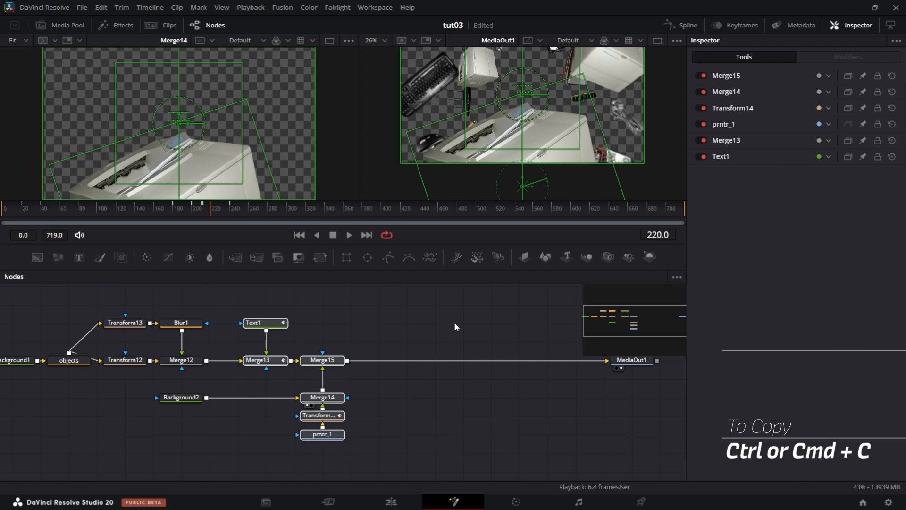
key(ctrl+v)
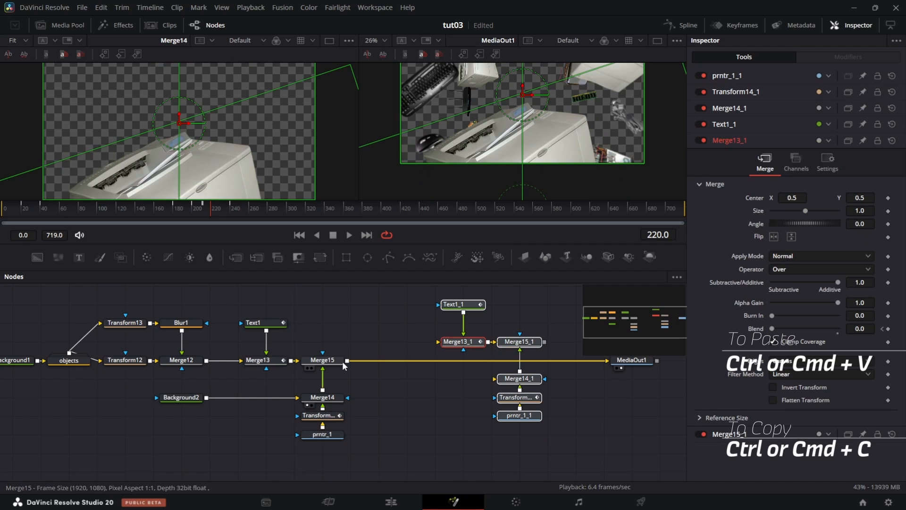
Step: Wire the duplicated nodes between Merge15 and MediaOut1 in line with the main chain, and connect Background2 to Merge14_1's background input
drag(348, 361, 438, 343)
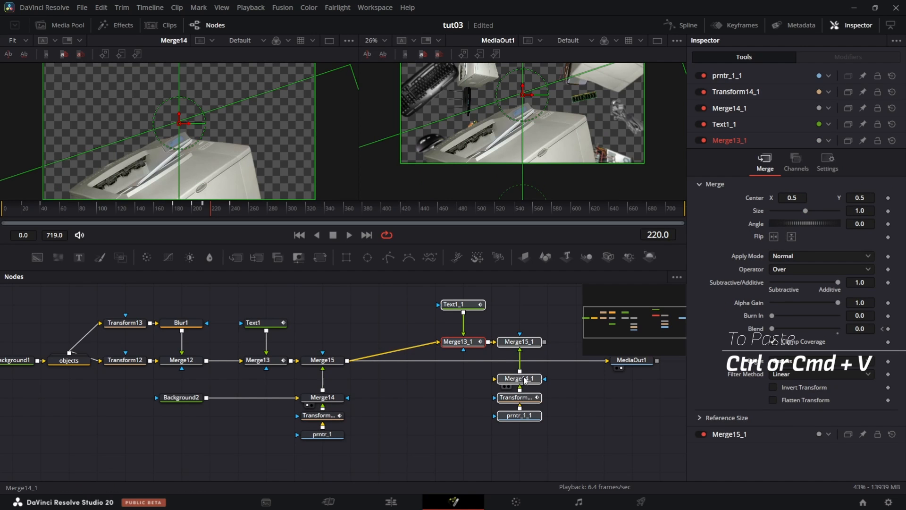
drag(544, 344, 607, 361)
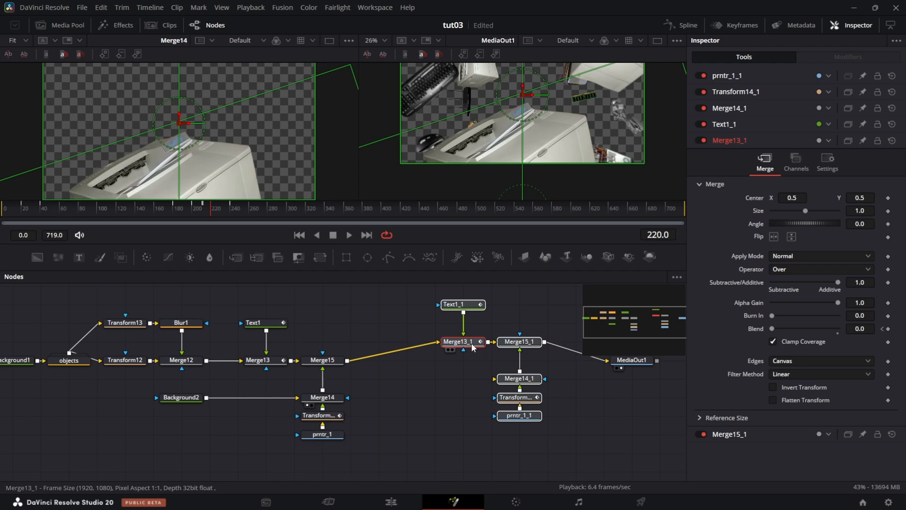
drag(473, 348, 421, 363)
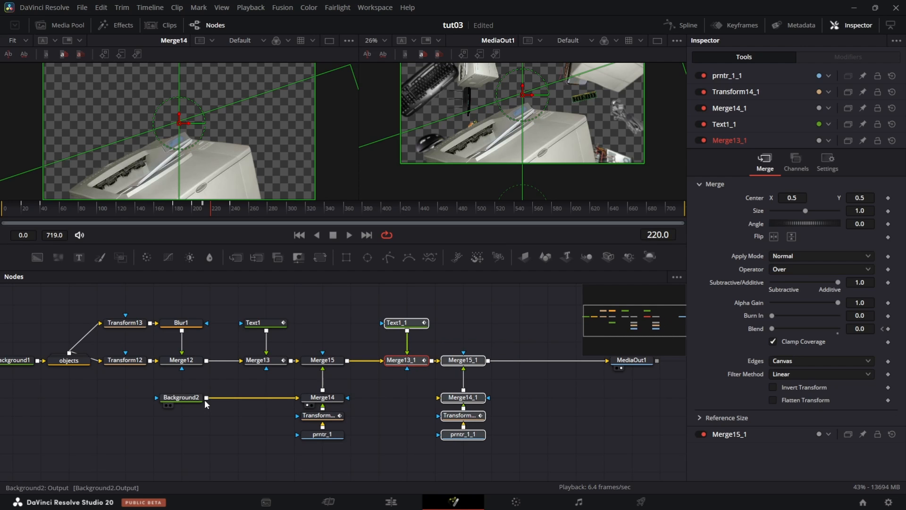
drag(206, 397, 439, 399)
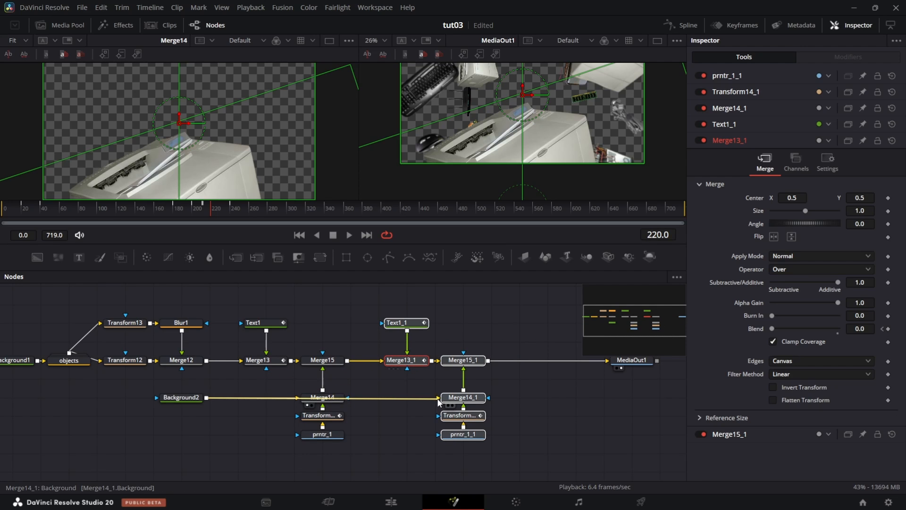
scroll(525, 404, right, 3)
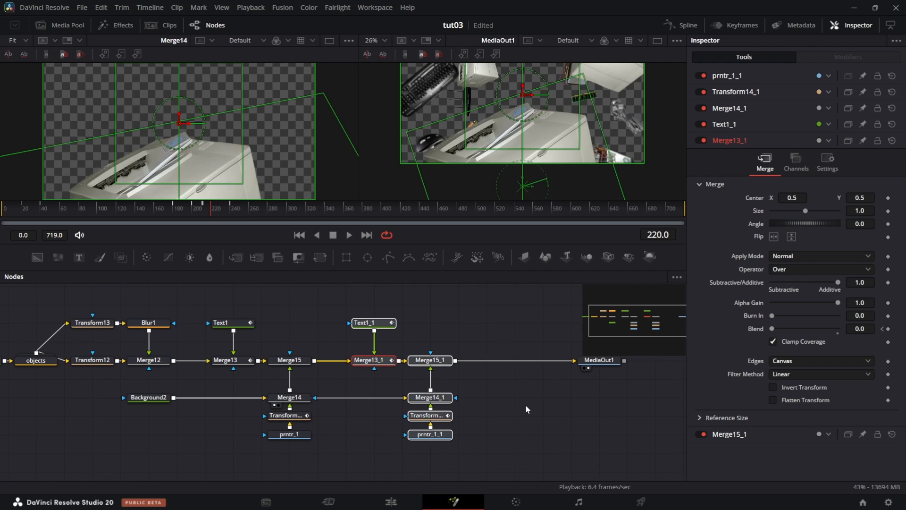
click(477, 335)
Step: Insert "Featuring" at the start of Text1_1's first line and view Text1_1 in the first viewer
click(373, 327)
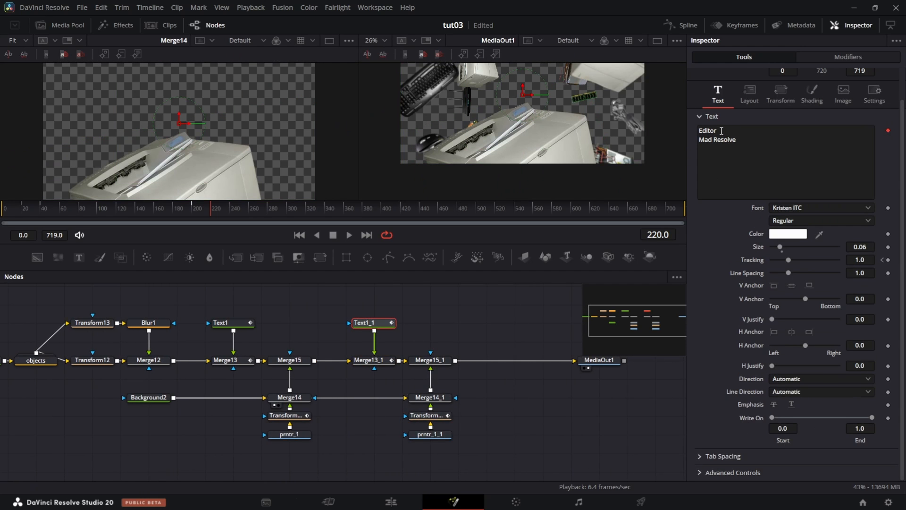
drag(721, 130, 696, 128)
click(700, 131)
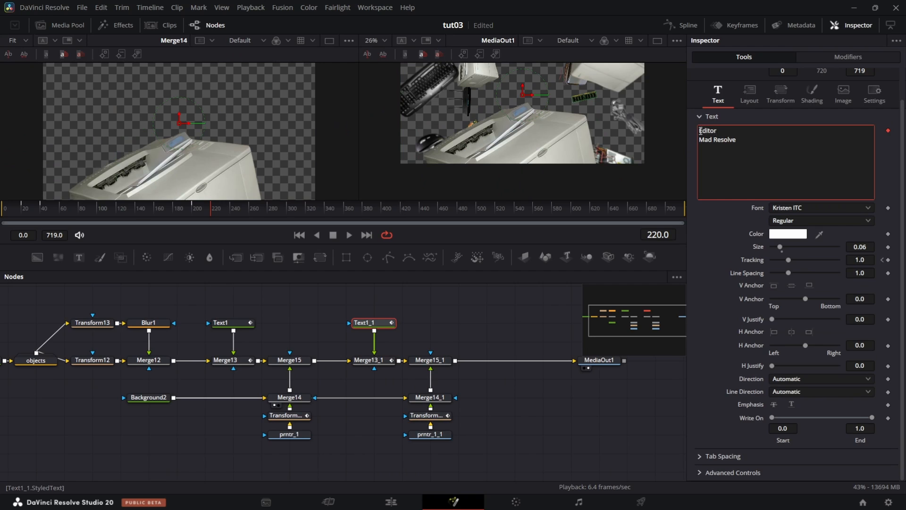
text(Featuring)
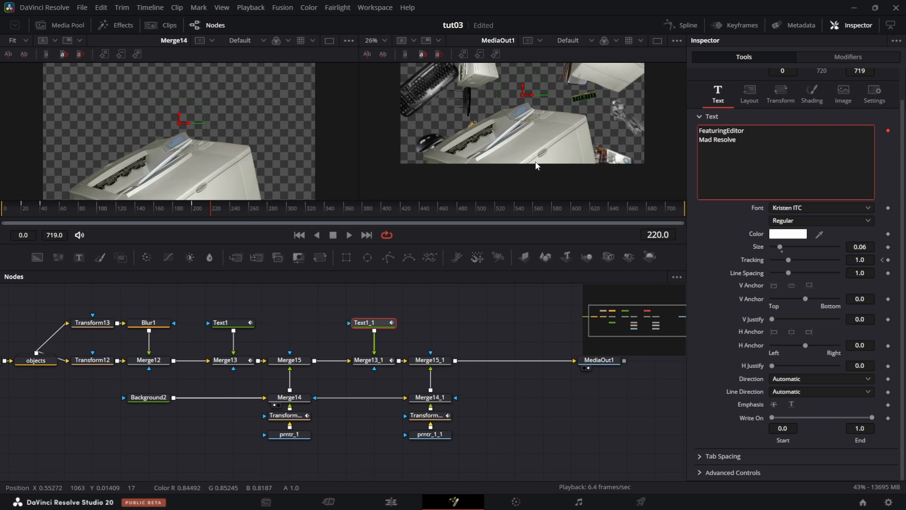
drag(380, 322, 230, 144)
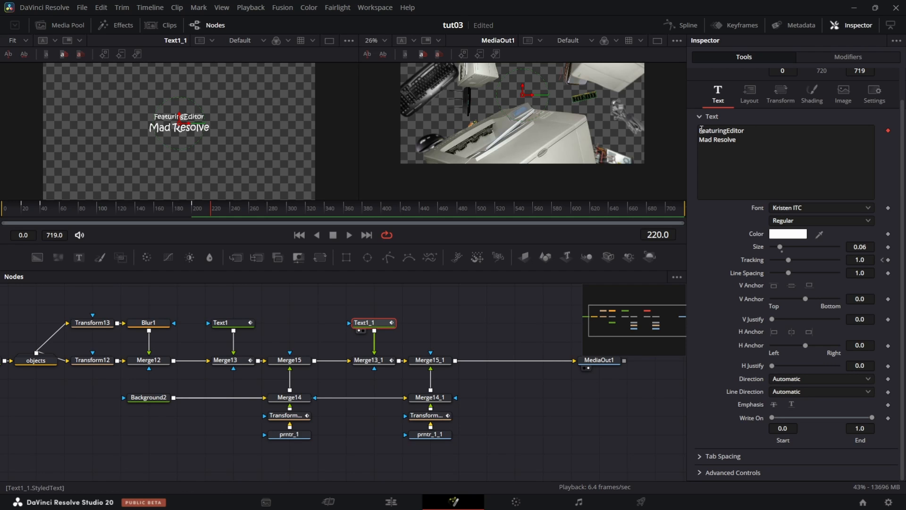
Step: Delete "Editor" from the first line of Text1_1 so that line reads "Featuring"
click(727, 133)
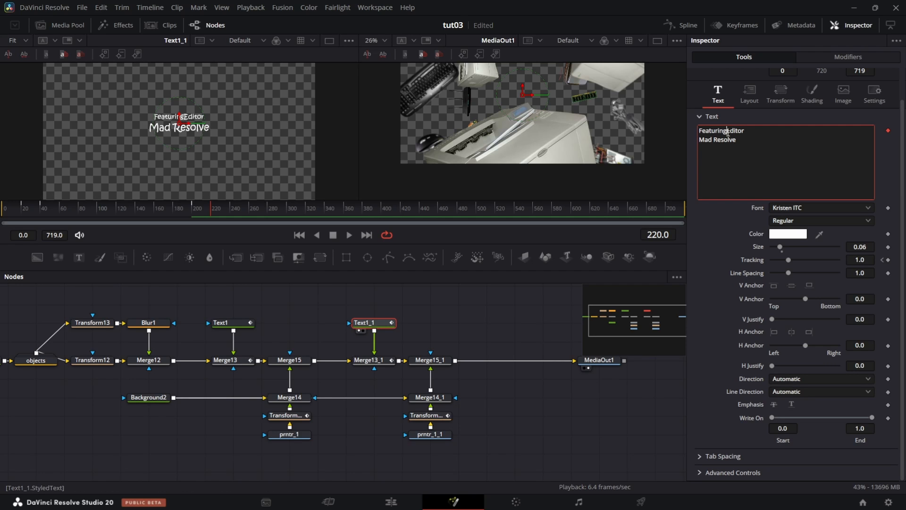
key(Delete)
key(Delete)
key(Delete)
key(Delete)
key(Delete)
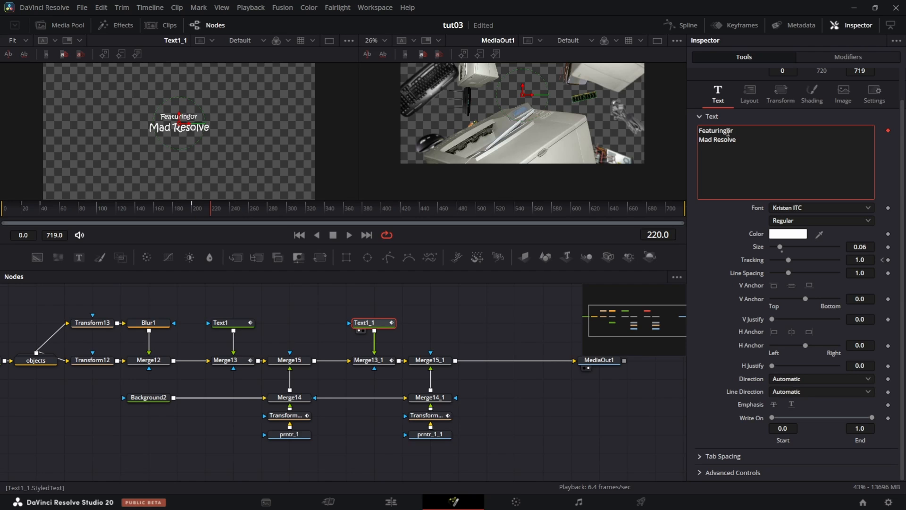
key(Delete)
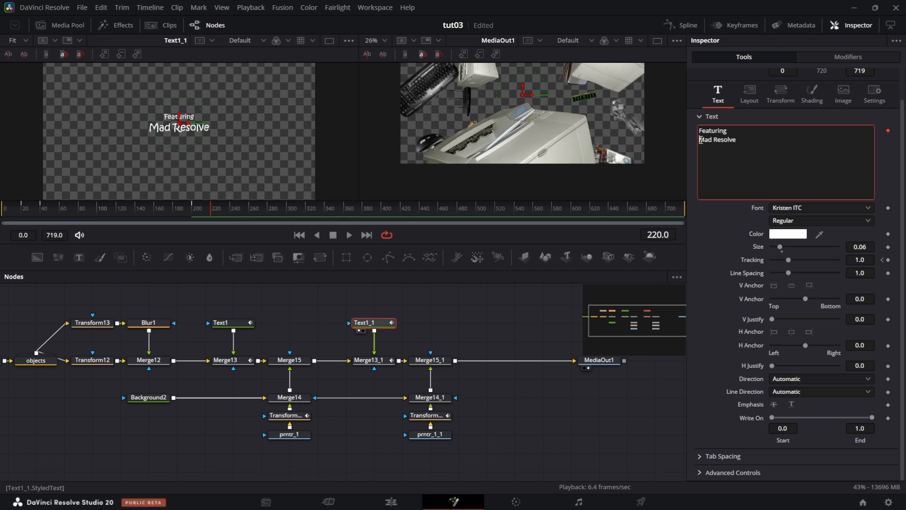
Step: Replace the second line of Text1_1 with "Cool Text Anim"
text(Cool )
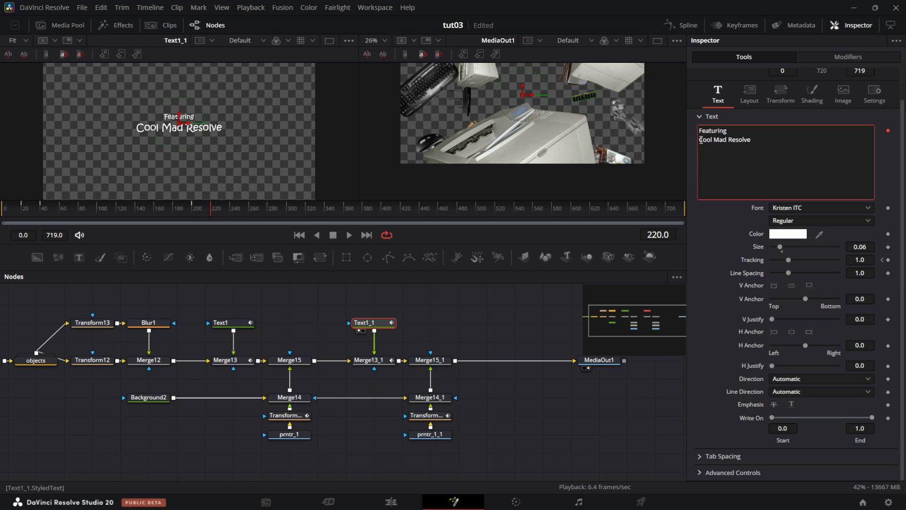
text(Text )
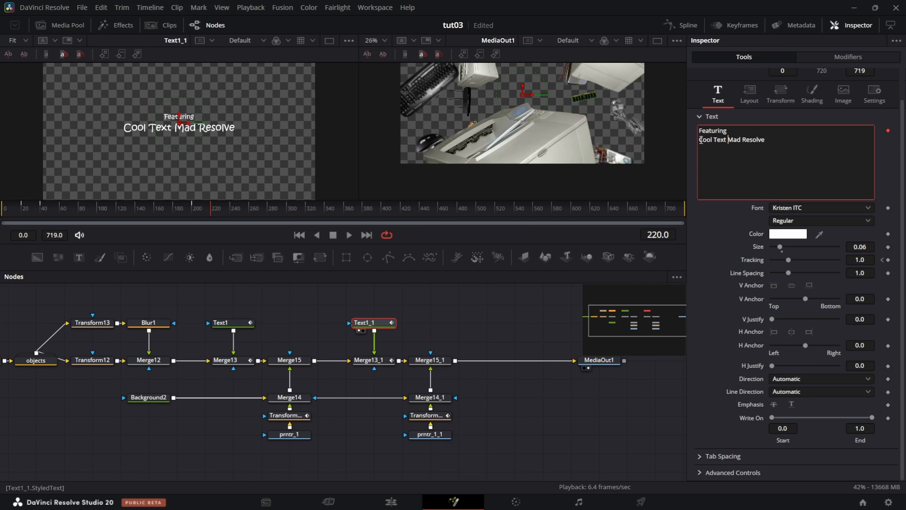
text(Anim)
key(Delete)
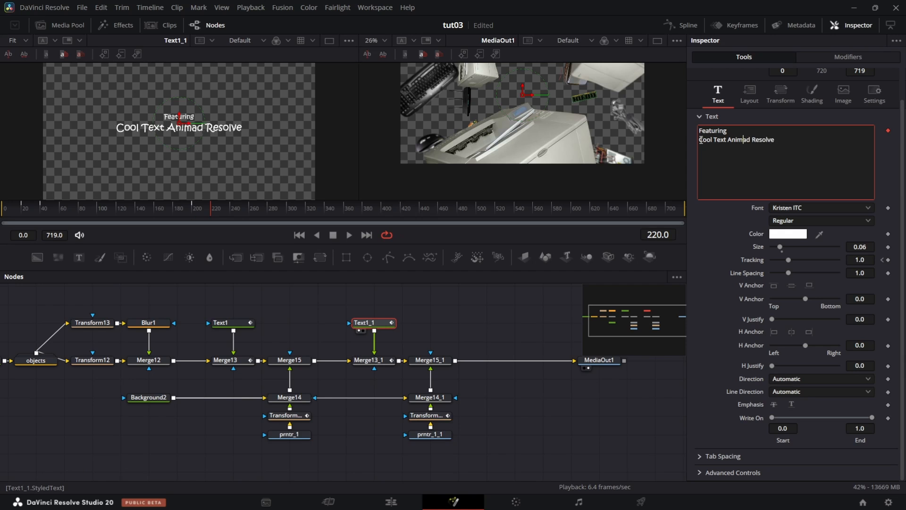
key(Delete)
key(Delete)
key(Delete)
key(Delete)
key(Delete)
key(Delete)
key(Delete)
key(Delete)
key(Delete)
key(Delete)
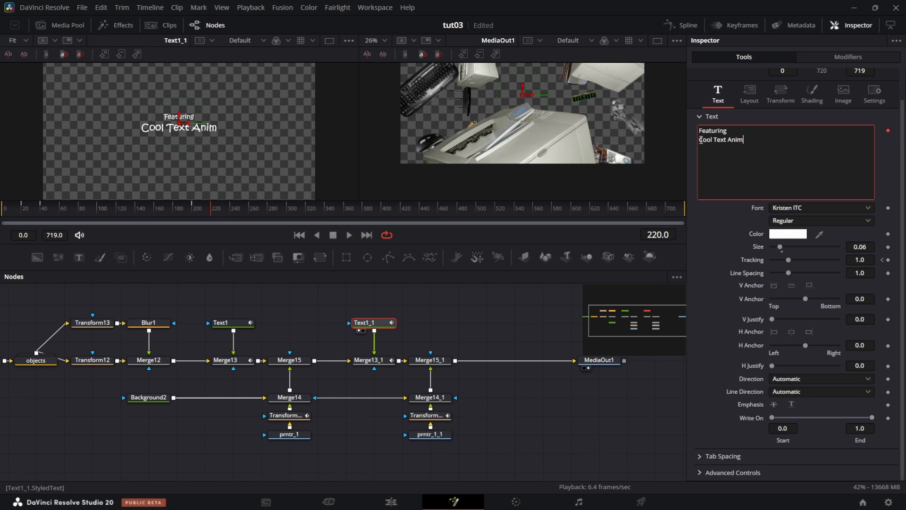
Step: Place the playhead at frame 222 and expand the keyframe tracks of the duplicated title and printer nodes in the Keyframes editor
scroll(482, 352, right, 3)
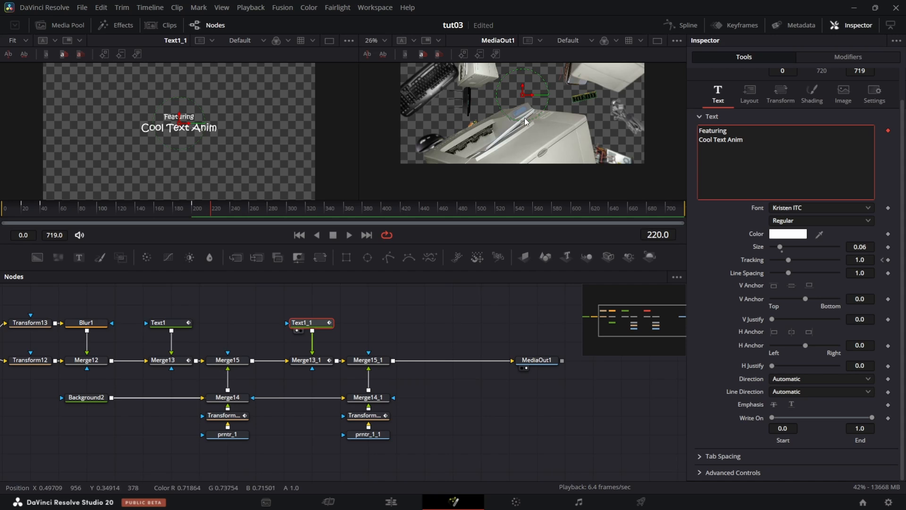
click(204, 210)
drag(204, 208, 213, 214)
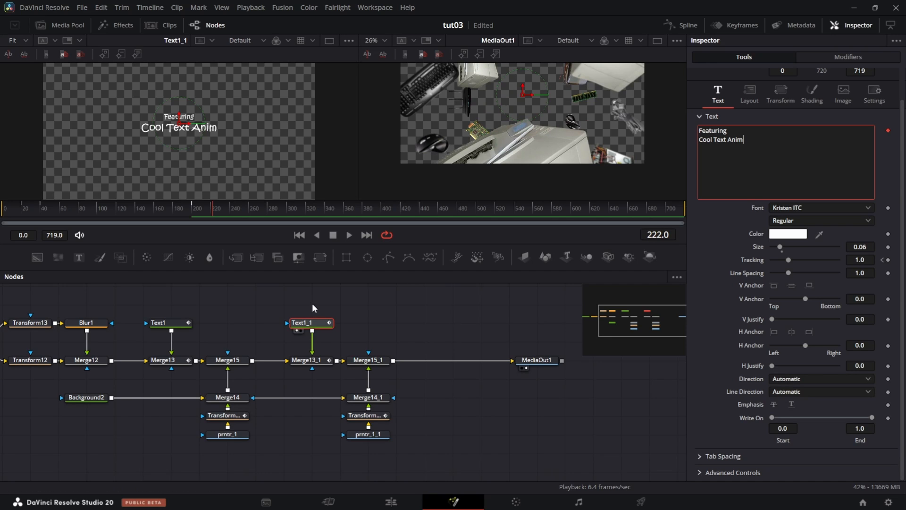
drag(317, 301, 387, 443)
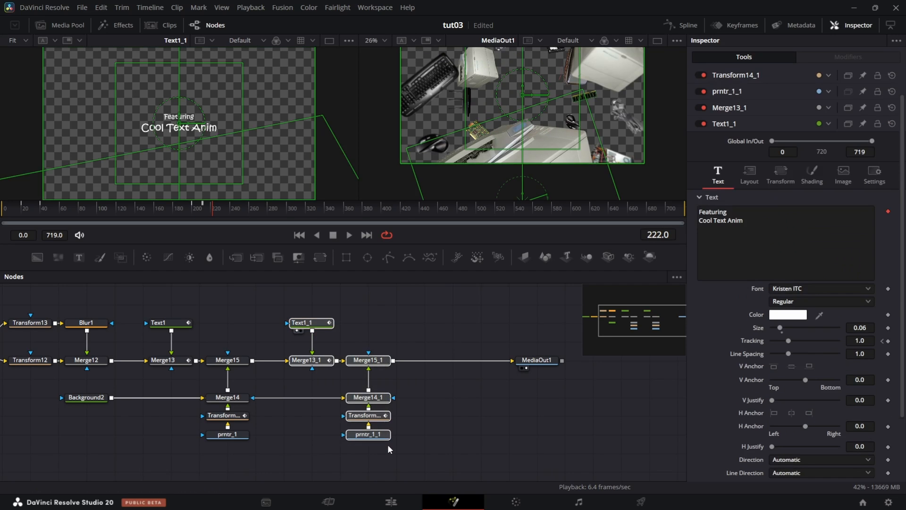
click(742, 25)
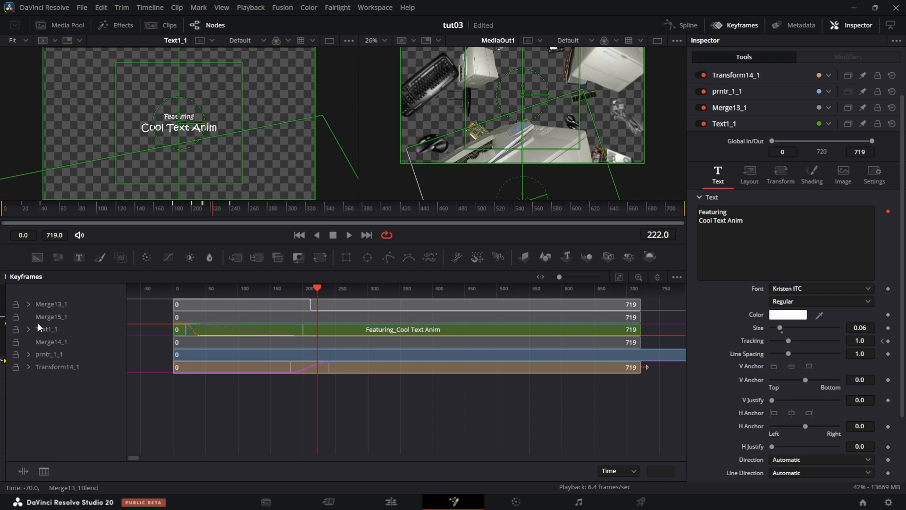
click(27, 302)
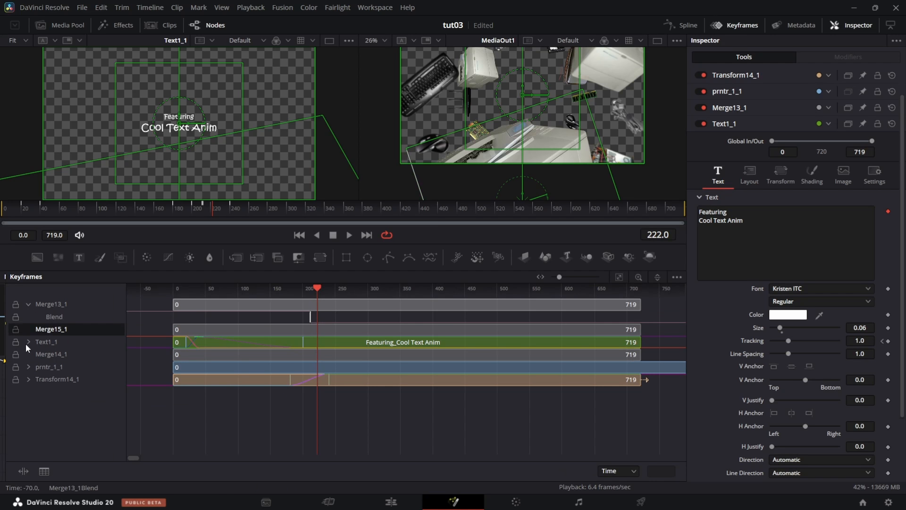
click(25, 342)
click(30, 405)
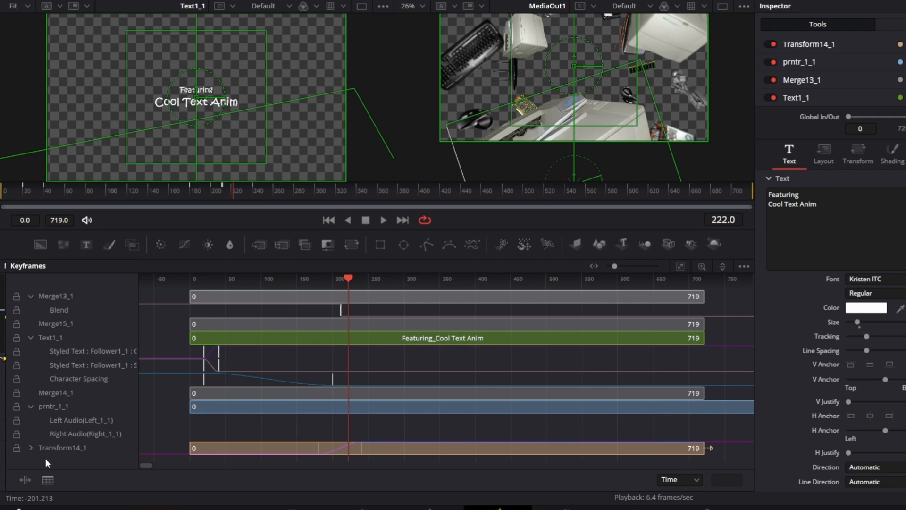
click(31, 448)
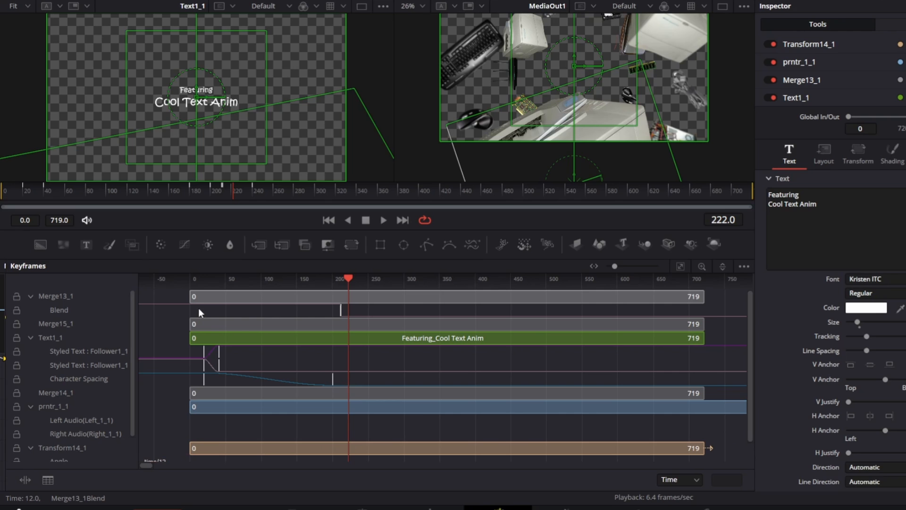
Step: Shift all keyframes of the duplicated nodes together so the first ones start at frame 222, and return to the node graph
drag(198, 308, 414, 465)
drag(313, 256, 313, 201)
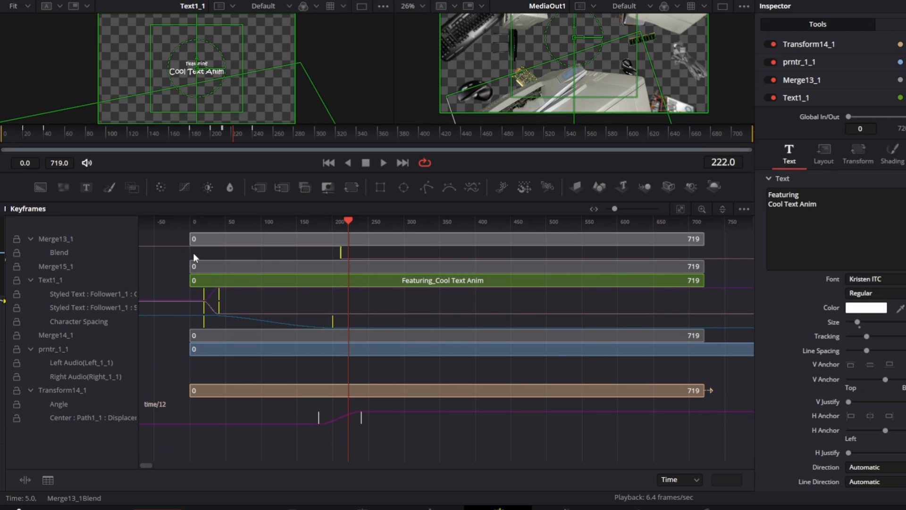
drag(193, 253, 412, 429)
drag(203, 299, 347, 311)
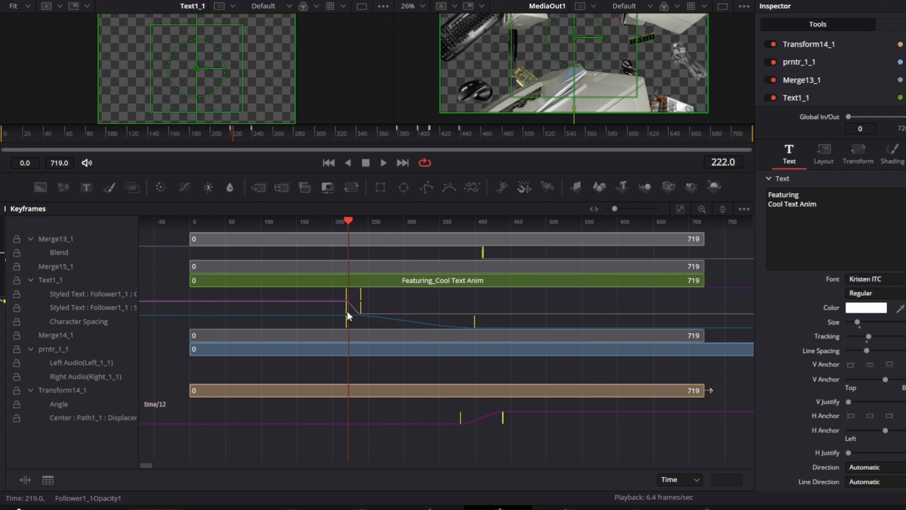
drag(347, 311, 349, 313)
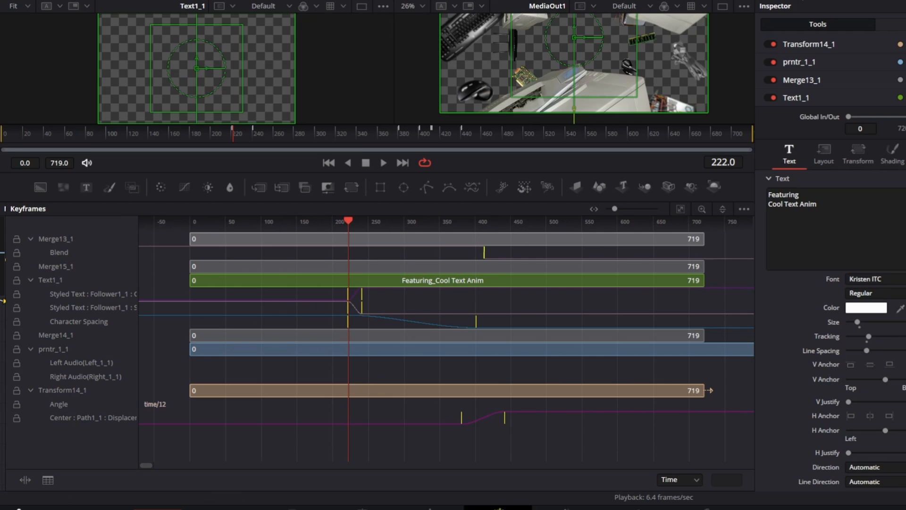
click(823, 0)
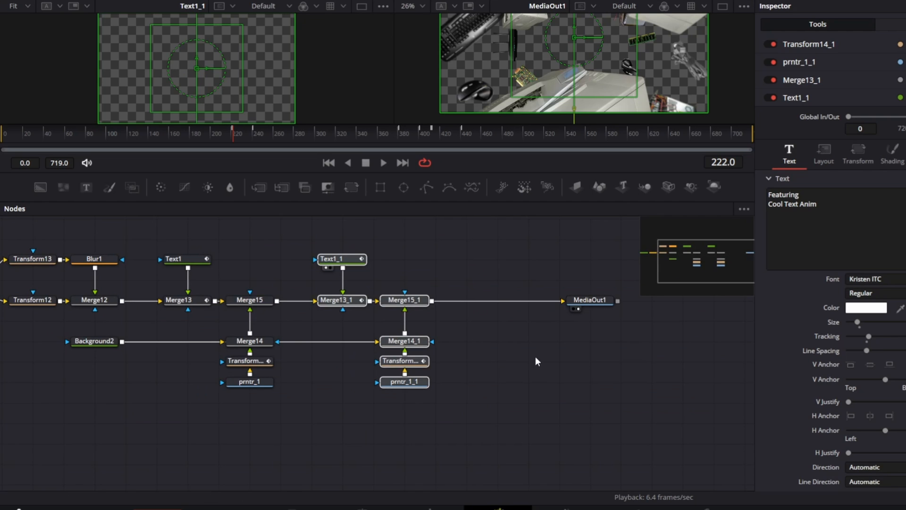
Step: Enlarge the viewer area, fit MediaOut1 to its viewer and switch to the single-viewer layout
scroll(454, 269, up, 2)
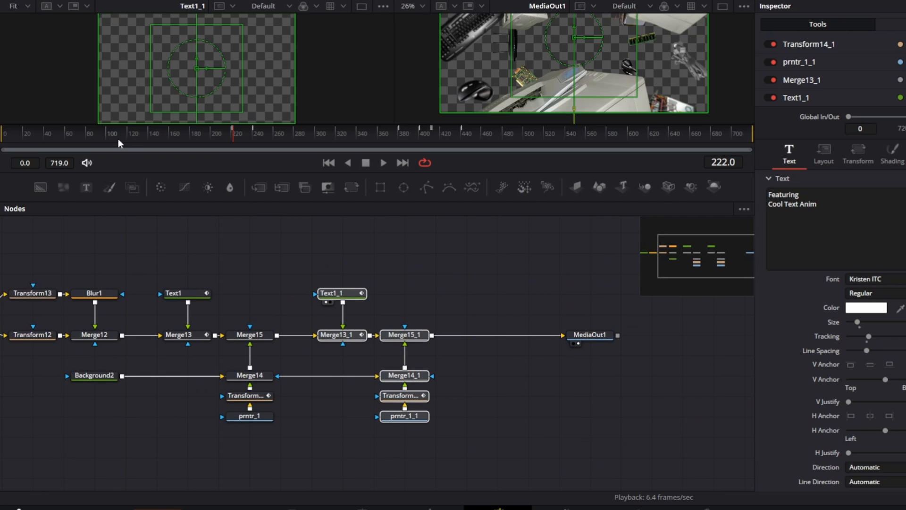
drag(17, 134, 99, 139)
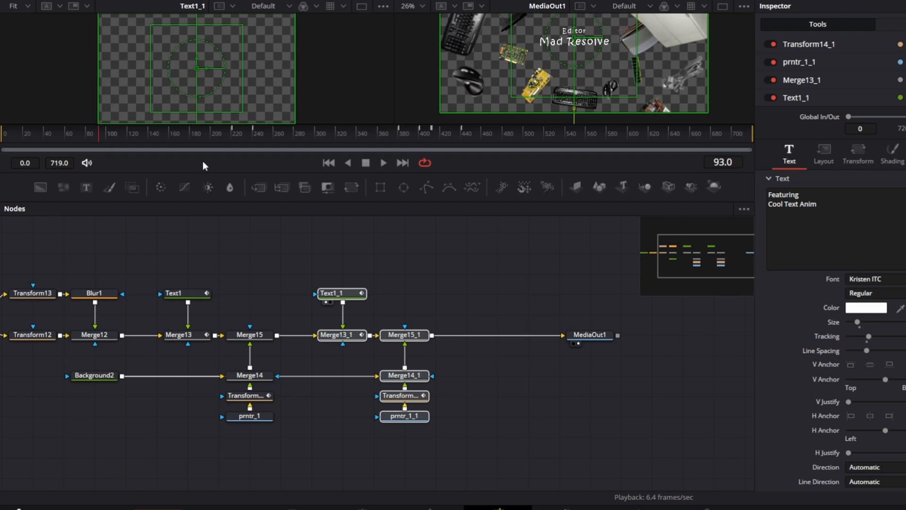
drag(227, 173, 215, 346)
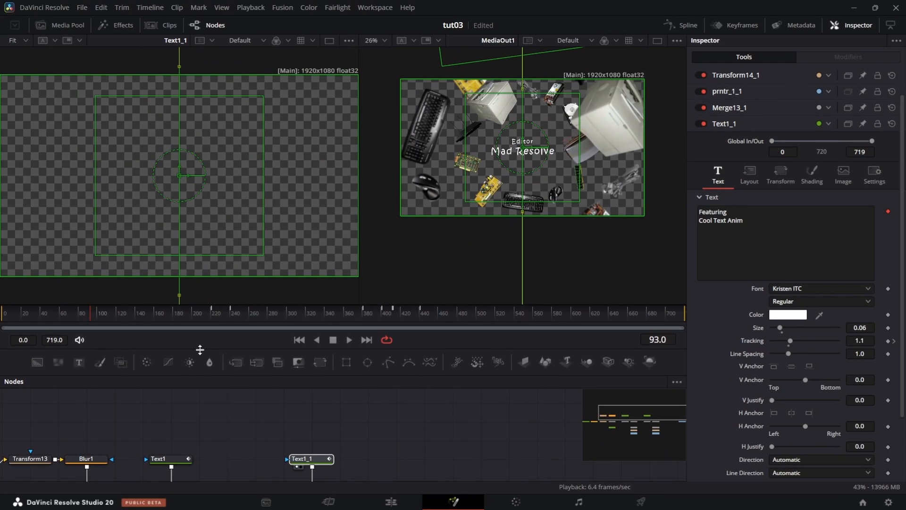
click(381, 42)
click(380, 52)
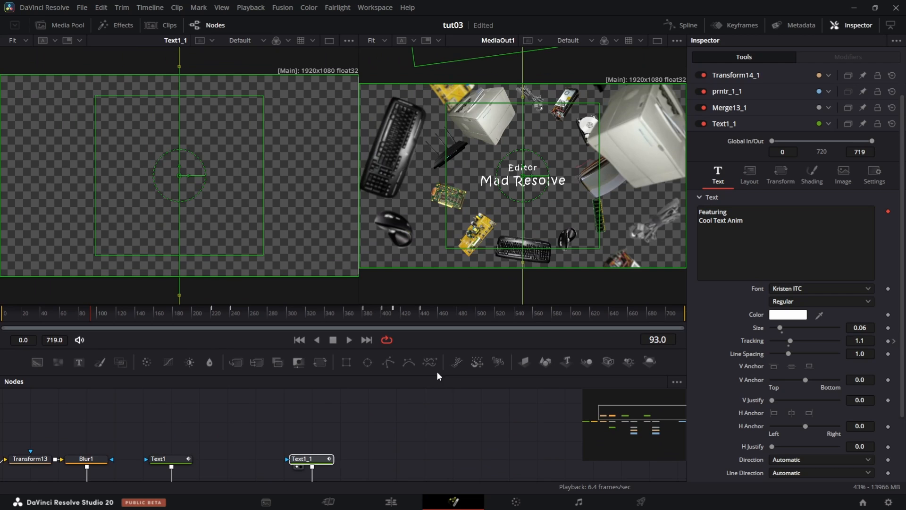
click(425, 423)
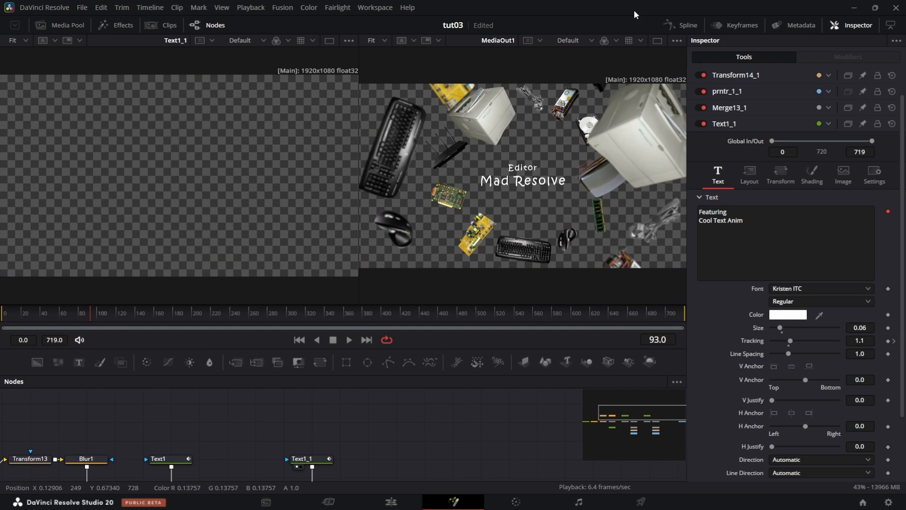
click(657, 40)
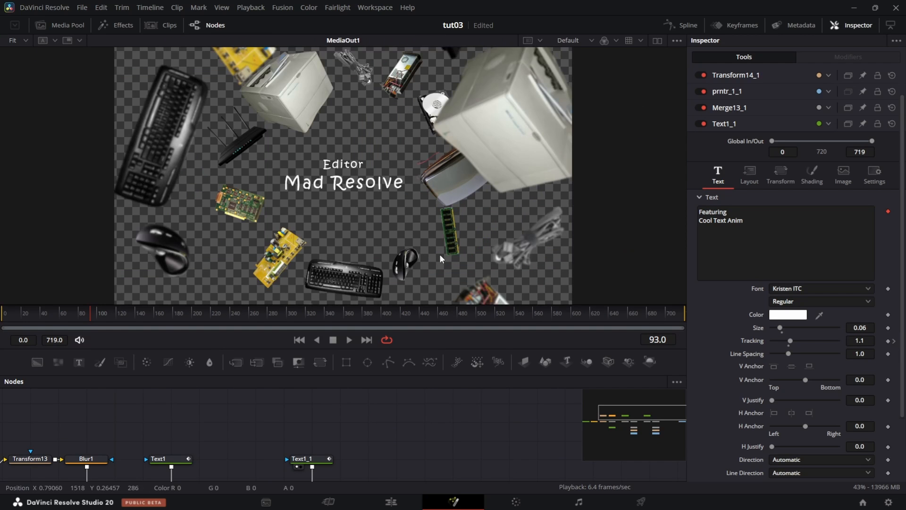
Step: Play the title sequence from frame 0, skip ahead to review the second title, and stop playback at frame 390
click(2, 319)
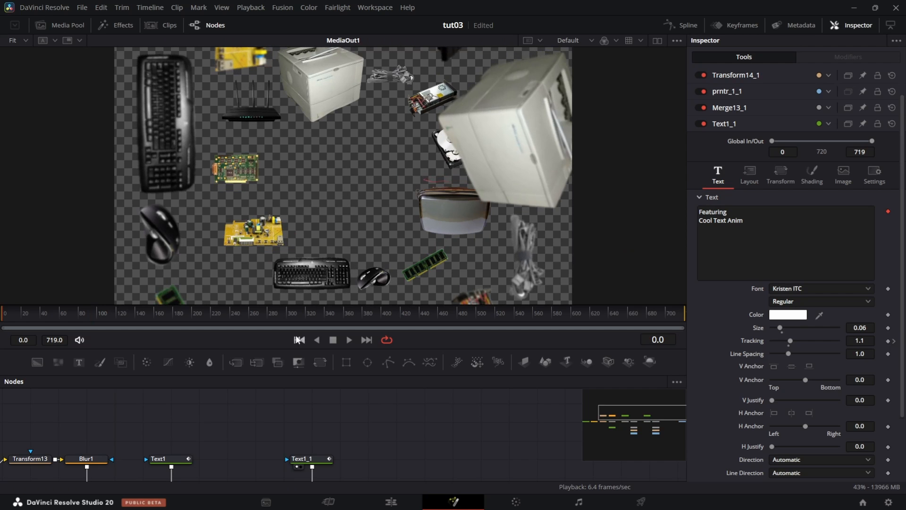
click(348, 340)
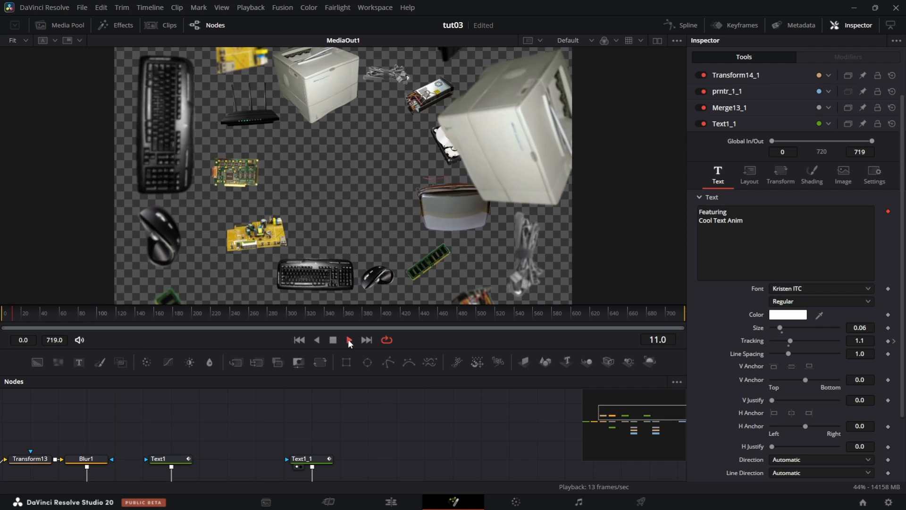
drag(37, 314, 347, 324)
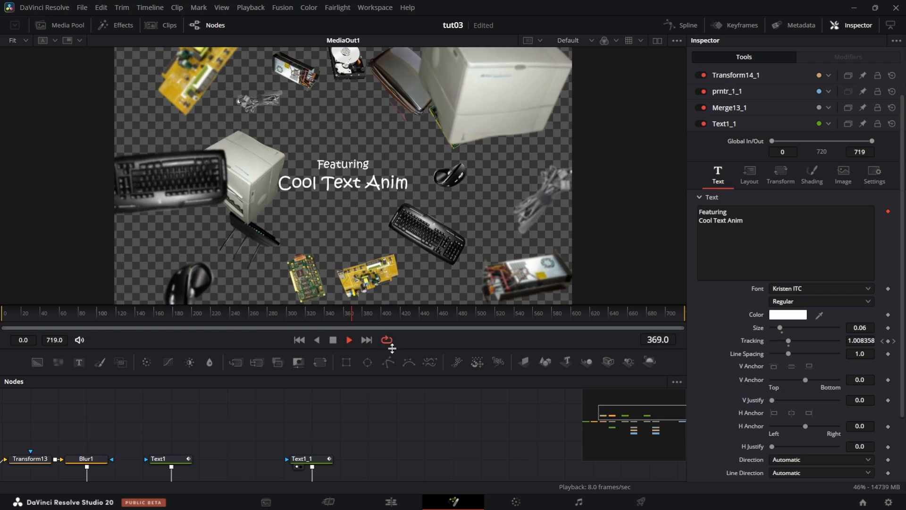
click(333, 340)
Step: Move MediaOut1 farther along the chain and paste a copy of the Text1_1, Merge13_1, Merge15_1, Merge14_1, Transform14_1 and prntr_1_1 nodes before it
drag(370, 347, 353, 200)
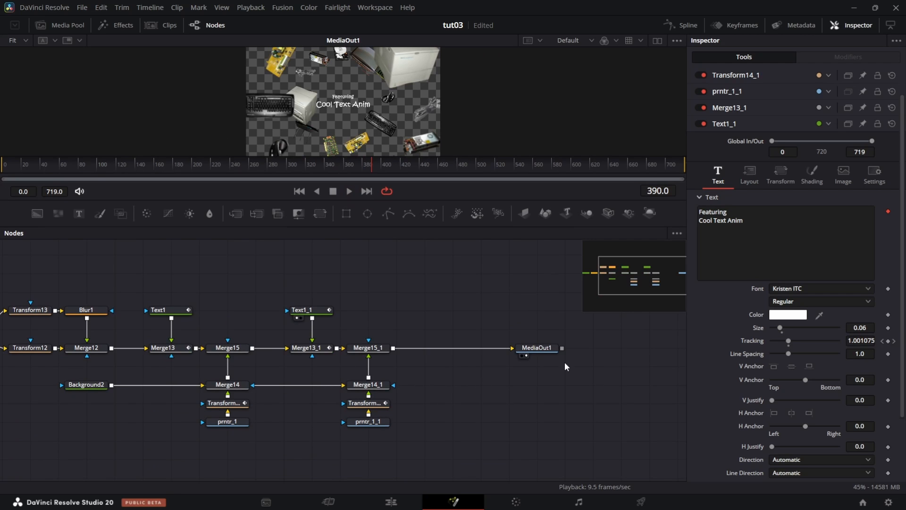
drag(548, 347, 604, 347)
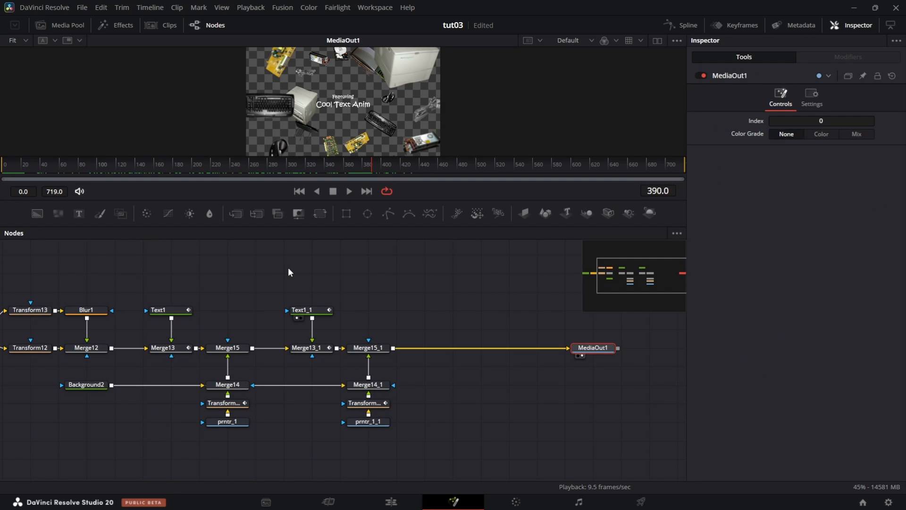
drag(287, 267, 415, 431)
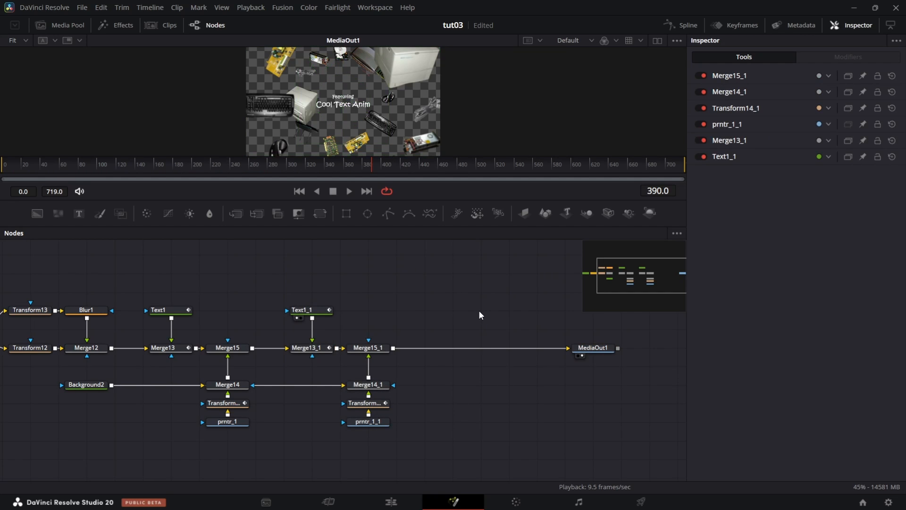
key(ctrl+v)
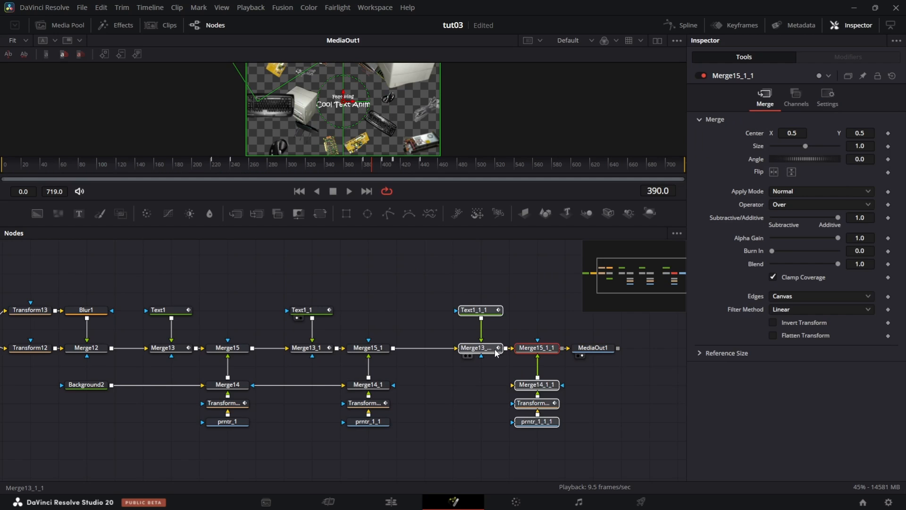
Step: Wire the pasted nodes between Merge15_1 and MediaOut1, connect Background2 to Merge14_1_1's background input, and align the group with the main chain
drag(496, 353, 497, 335)
drag(394, 348, 457, 329)
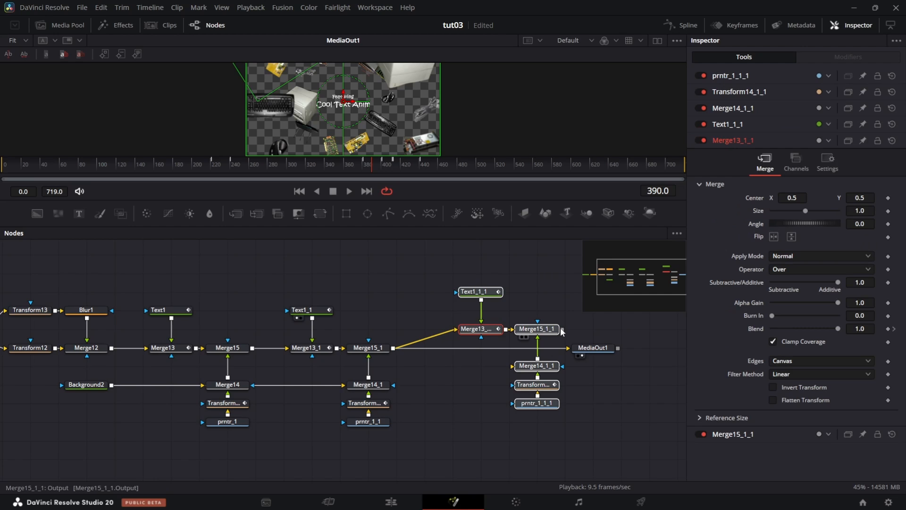
drag(562, 333, 569, 348)
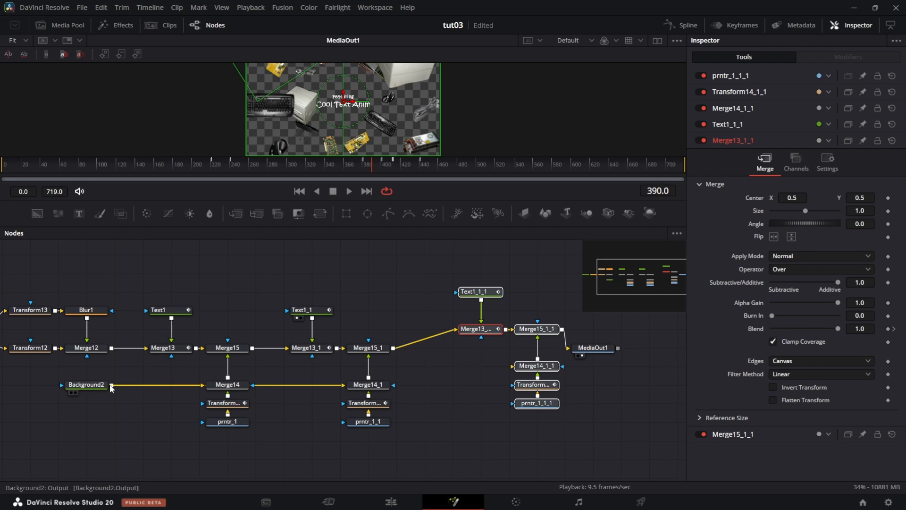
drag(112, 385, 513, 366)
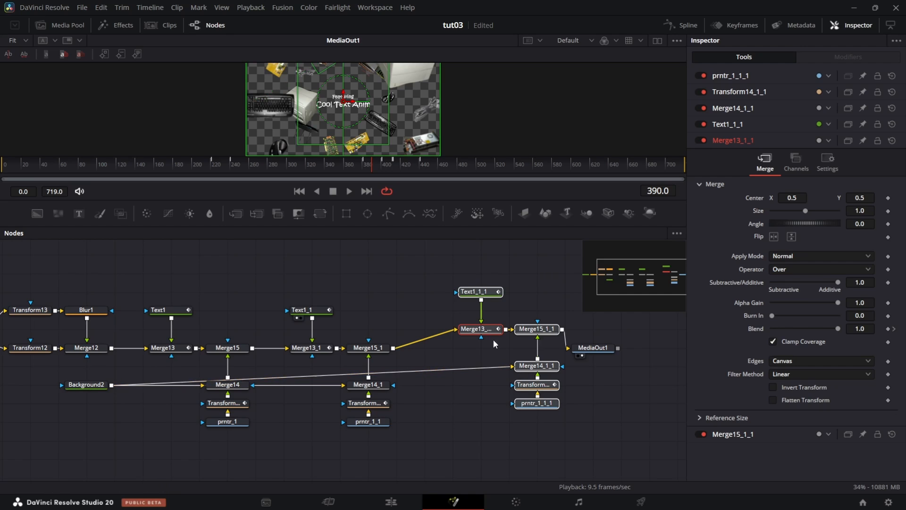
drag(491, 333, 464, 348)
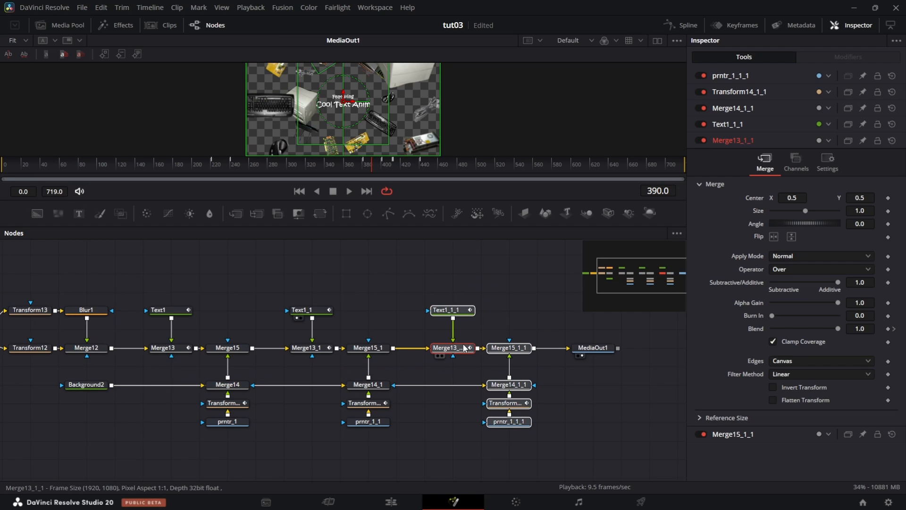
Step: Change the first line of the Text1_1_1 title to "Starring"
click(453, 310)
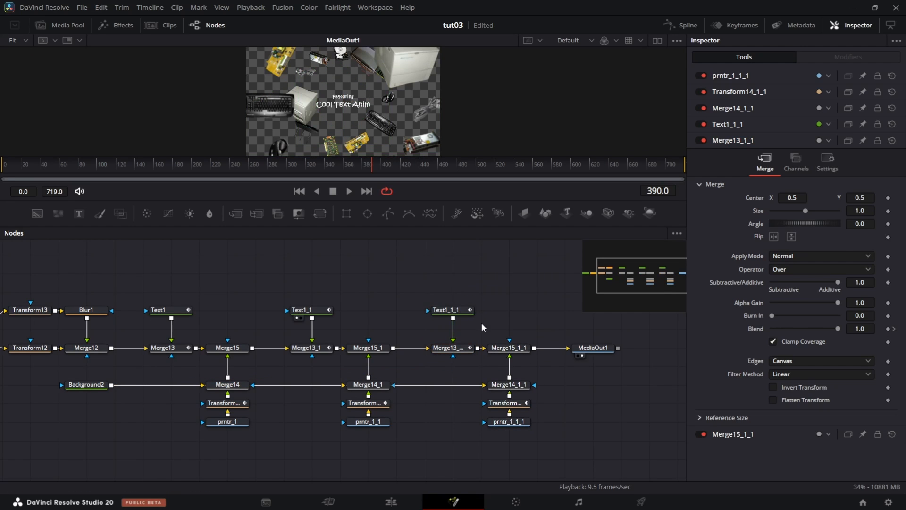
click(460, 310)
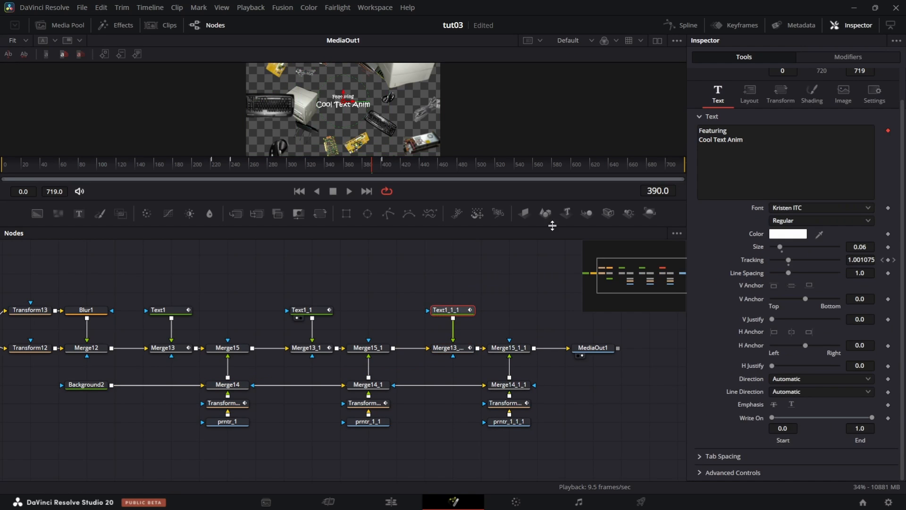
click(700, 128)
text(Starr)
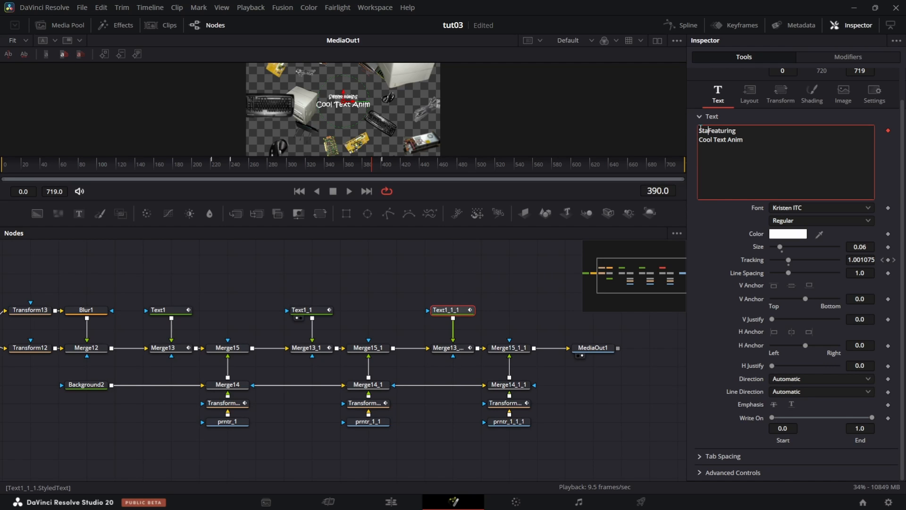
text(ing)
key(Delete)
key(Delete)
key(Delete)
key(Delete)
key(Delete)
key(Delete)
key(Delete)
key(Delete)
key(Delete)
Step: Replace the second line of the Text1_1_1 title with "Davinci Resolve"
text(Davin)
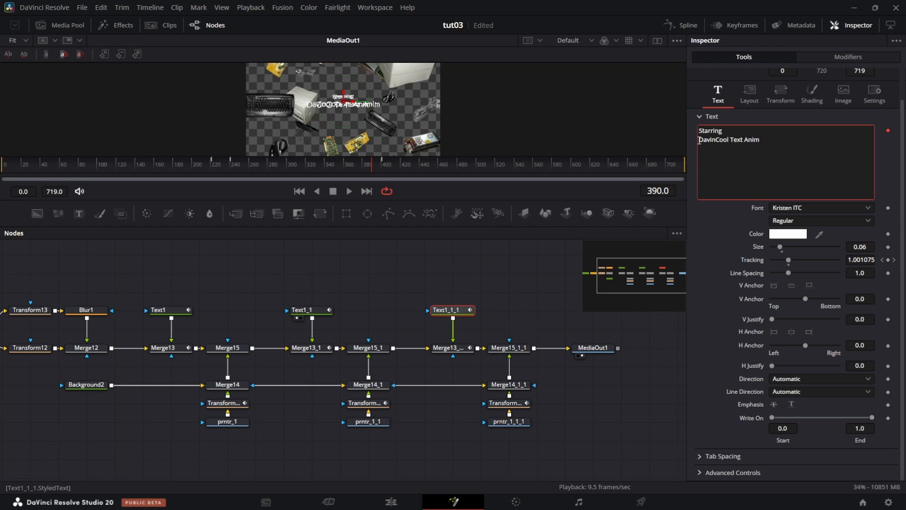
text(v)
key(BackSpace)
text(ci)
text(esolve)
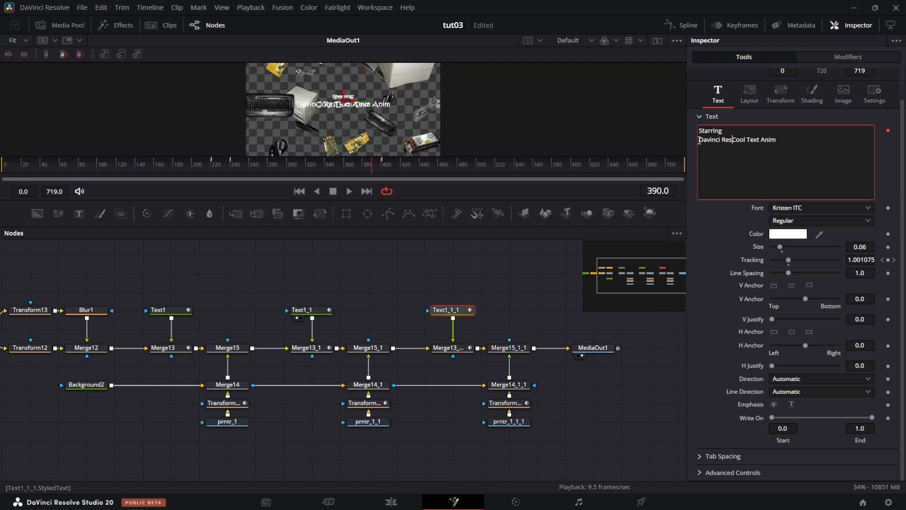
key(Delete)
key(Delete)
key(Delete)
key(Delete)
key(Delete)
key(Delete)
key(Delete)
key(Delete)
key(Delete)
key(Delete)
key(Delete)
key(Delete)
key(Delete)
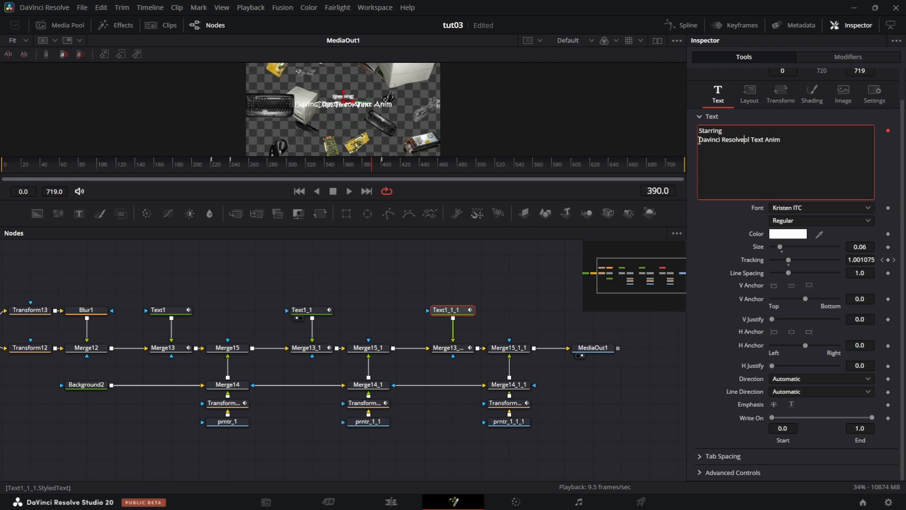
key(Delete)
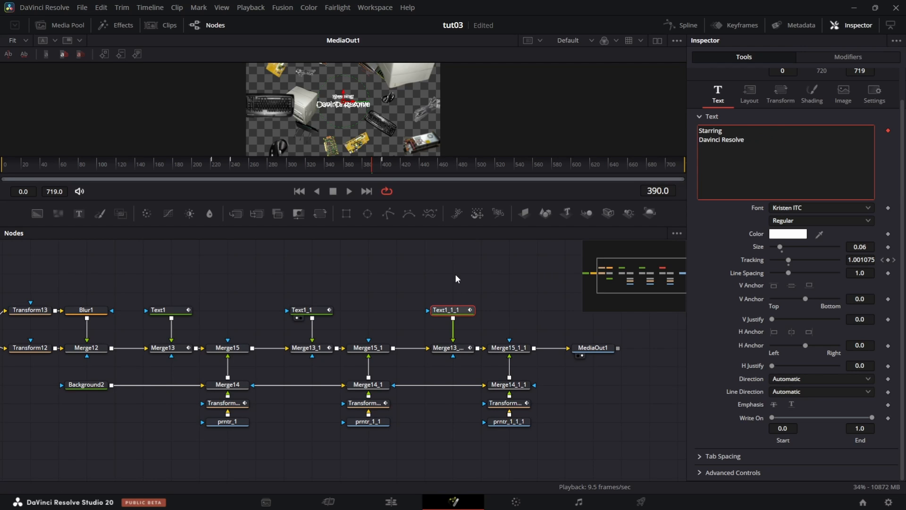
Step: Save the project, and shift all keyframes of the third title's copied nodes so its text animation starts at frame 416
drag(455, 274, 523, 433)
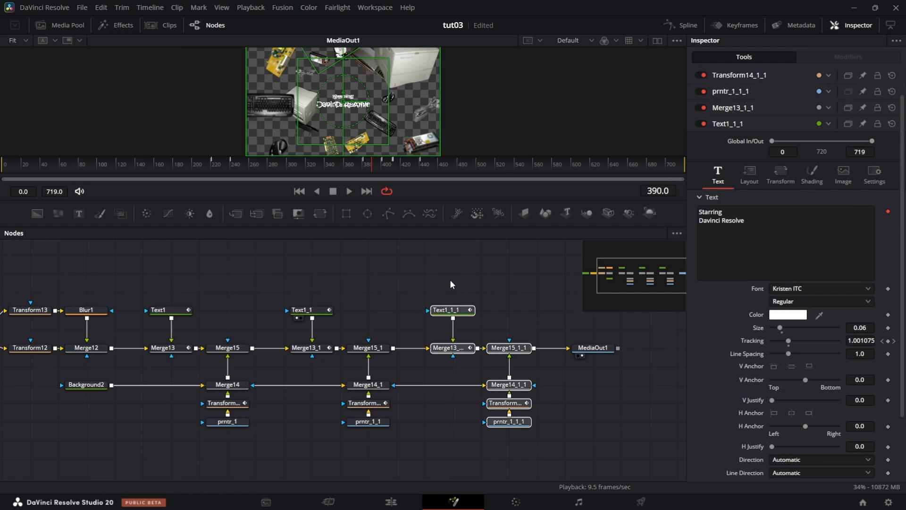
drag(376, 163, 395, 166)
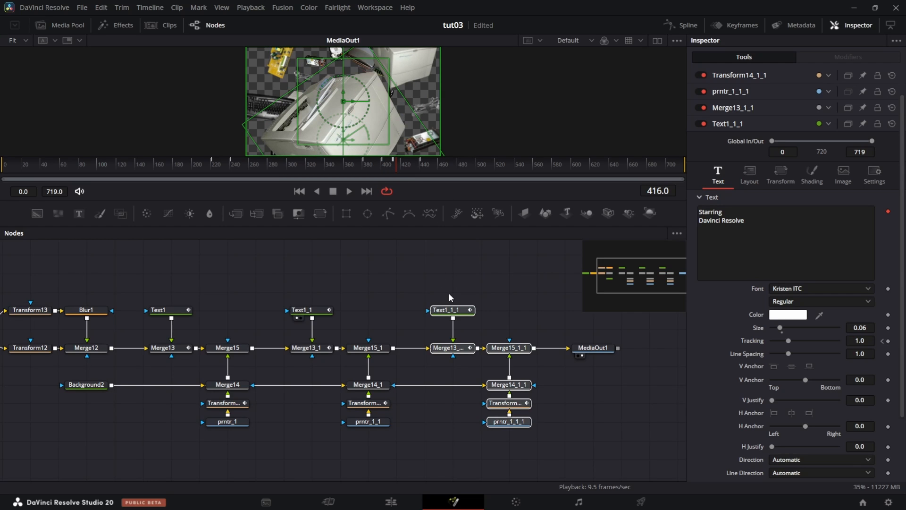
key(ctrl+s)
click(743, 26)
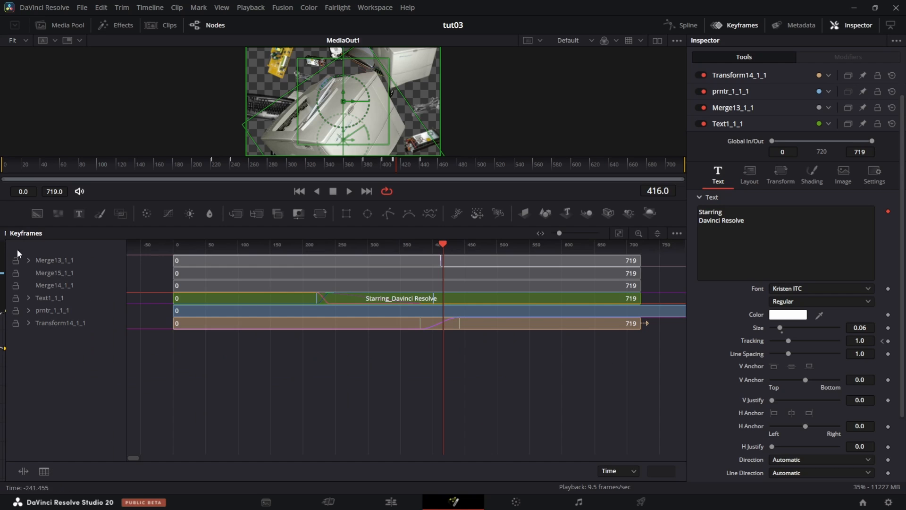
click(27, 260)
click(28, 310)
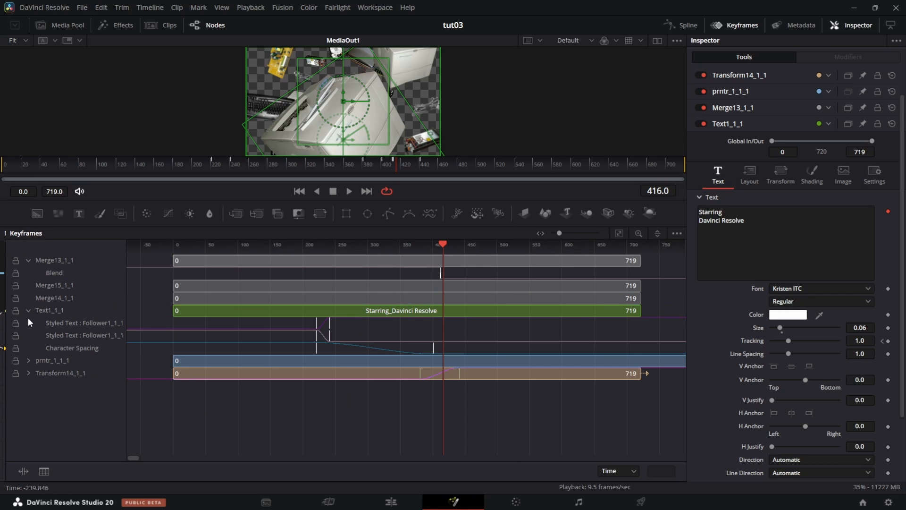
click(29, 374)
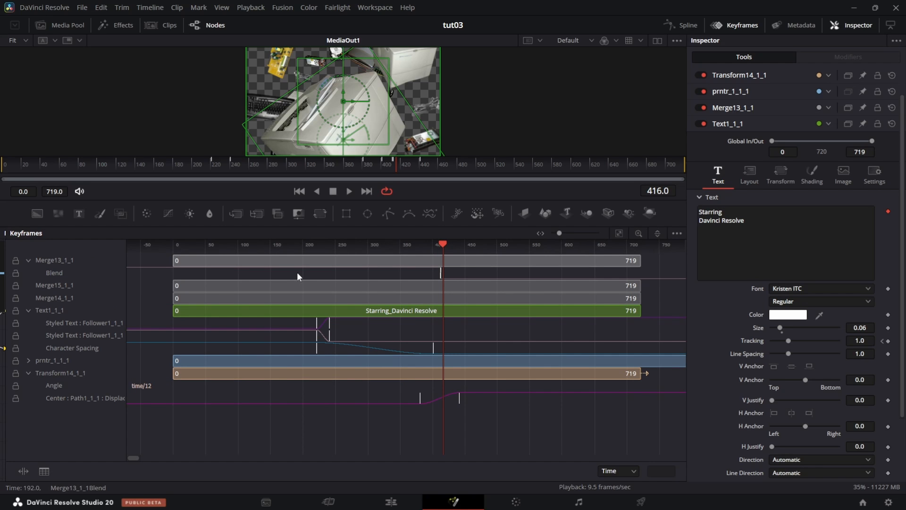
drag(296, 270, 501, 425)
drag(315, 328, 442, 333)
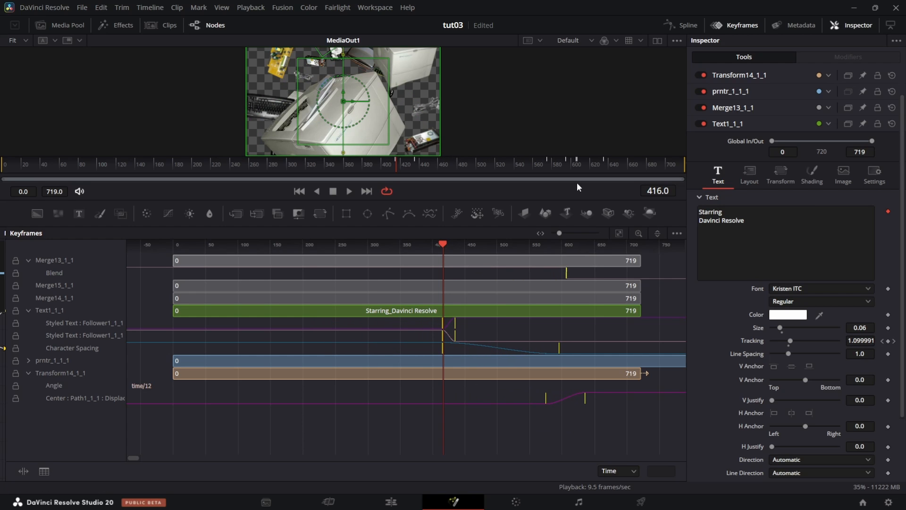
click(742, 25)
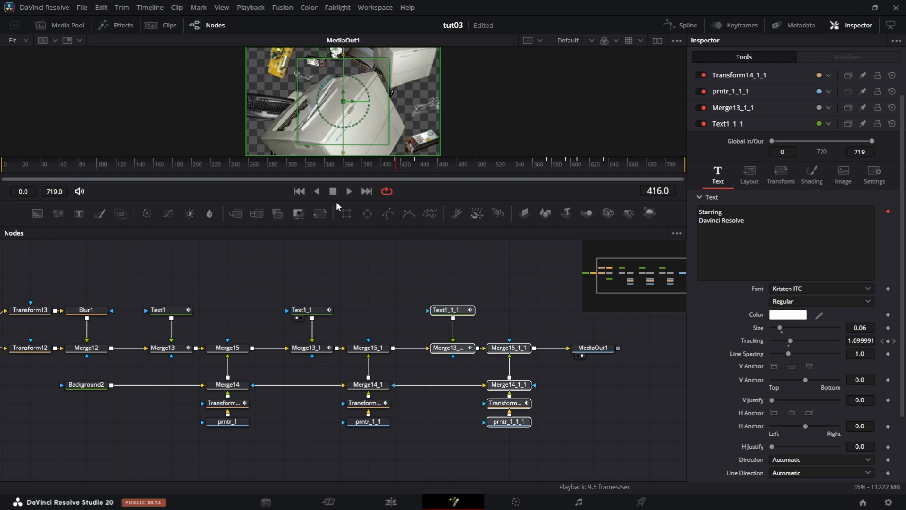
Step: Enlarge the viewer area and scrub through the sequence from the first title to the third, stopping at frame 576
drag(337, 199, 338, 307)
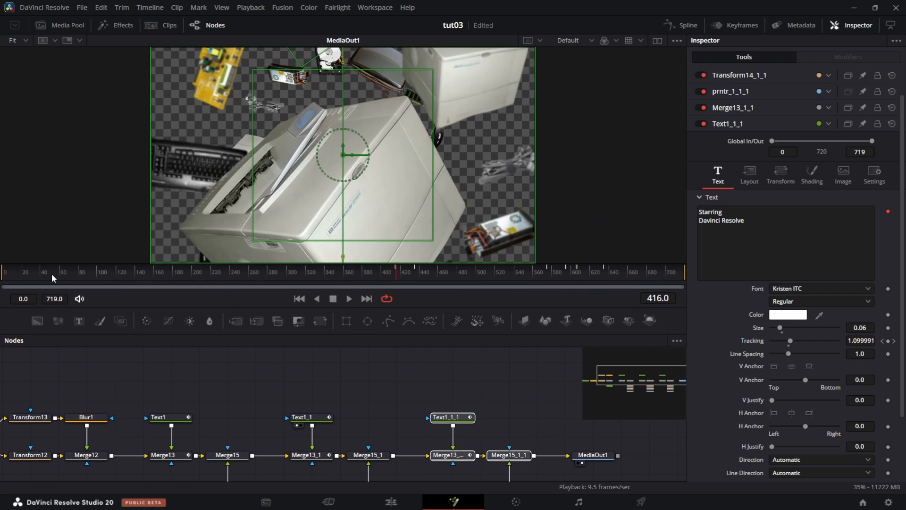
drag(51, 278, 160, 274)
click(255, 396)
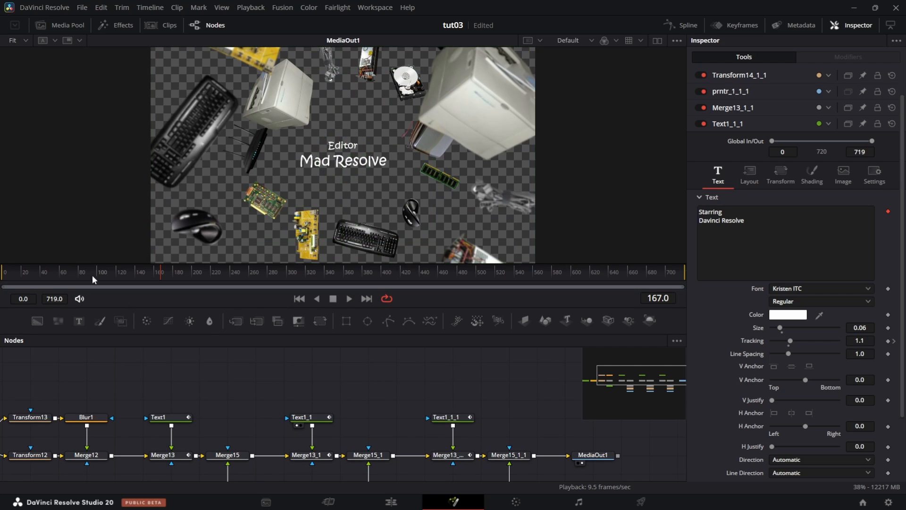
click(76, 273)
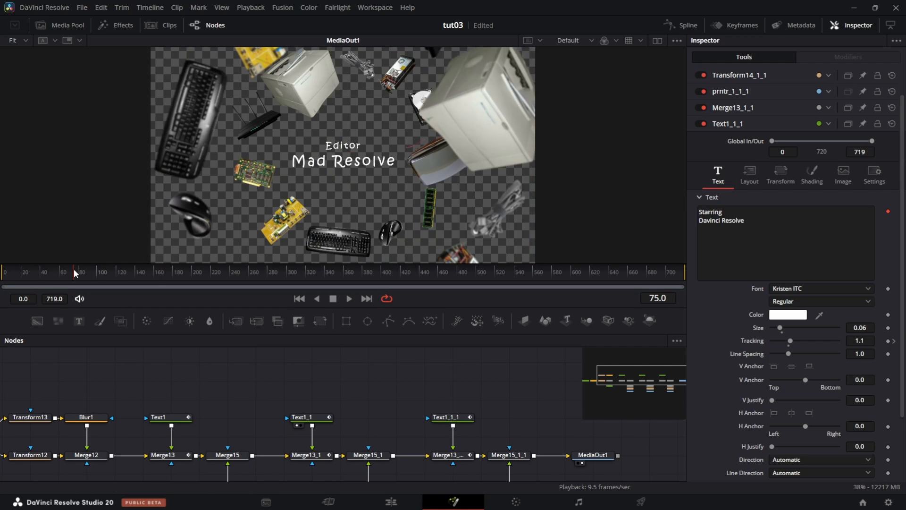
drag(75, 273, 548, 273)
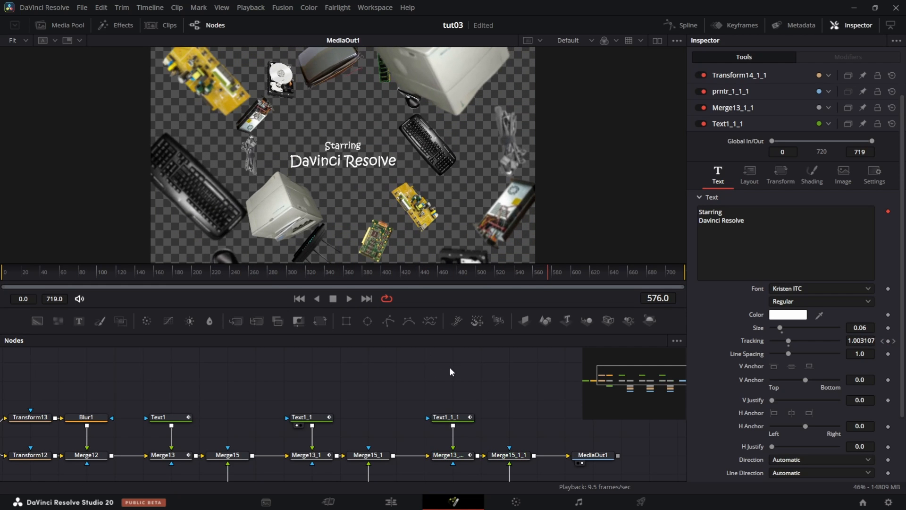
Step: Move MediaOut1 farther along the chain and add a Background node beneath the gap before it
scroll(450, 367, down, 3)
scroll(480, 398, right, 6)
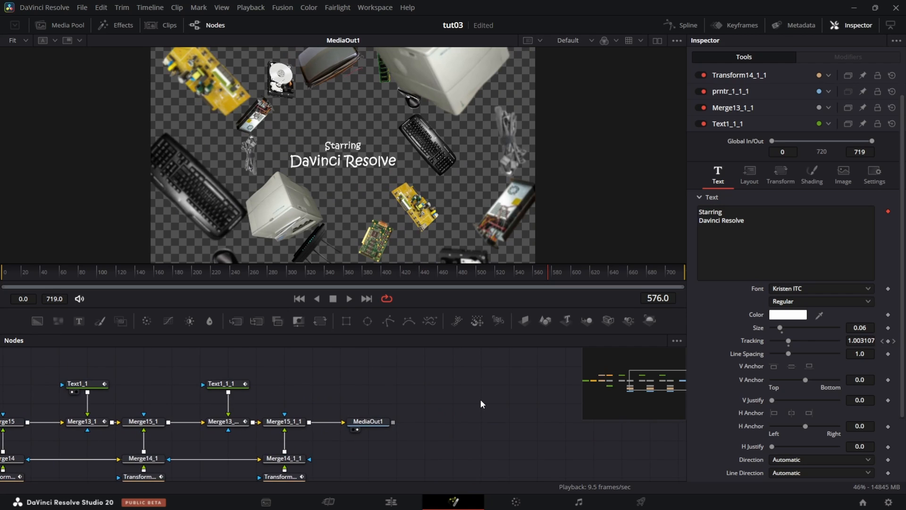
drag(377, 421, 460, 422)
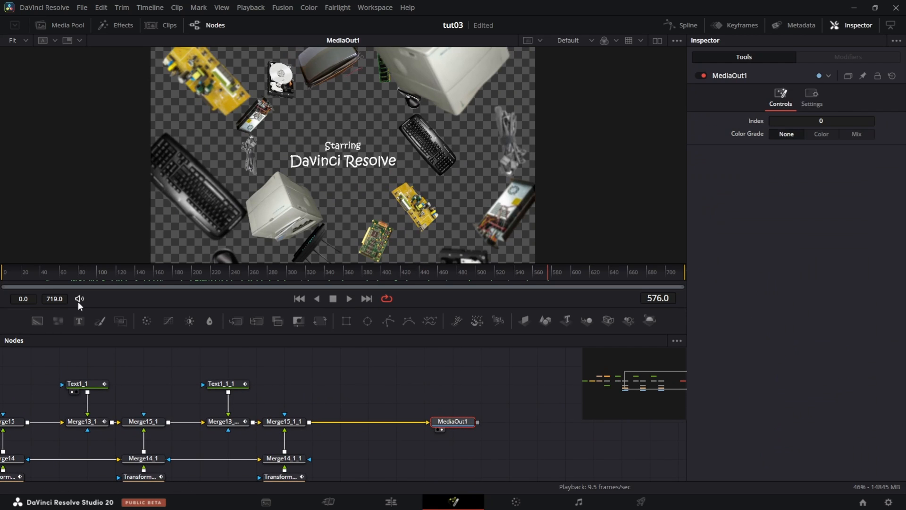
drag(35, 318, 133, 329)
drag(368, 454, 369, 455)
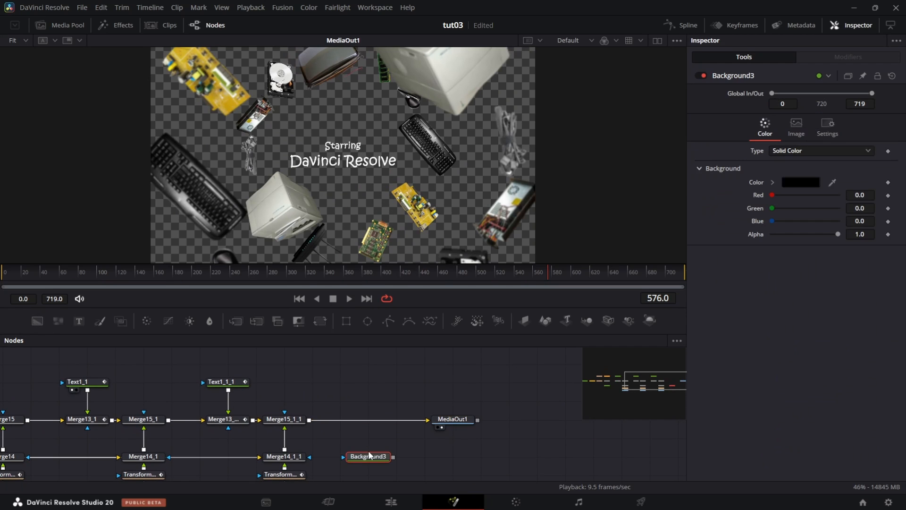
Step: Insert a Merge between Merge15_1_1 and MediaOut1, connect Background3 to it, and swap its inputs so the background sits behind everything
drag(234, 322, 360, 419)
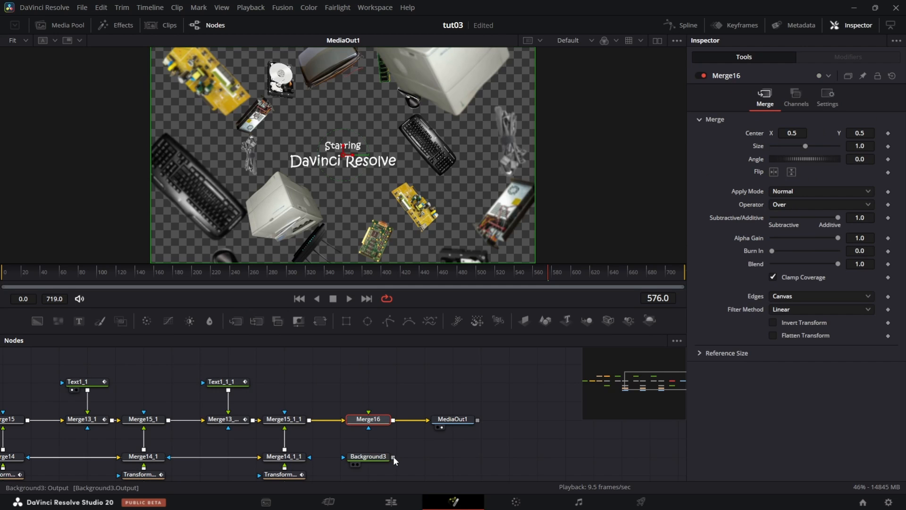
drag(392, 457, 382, 419)
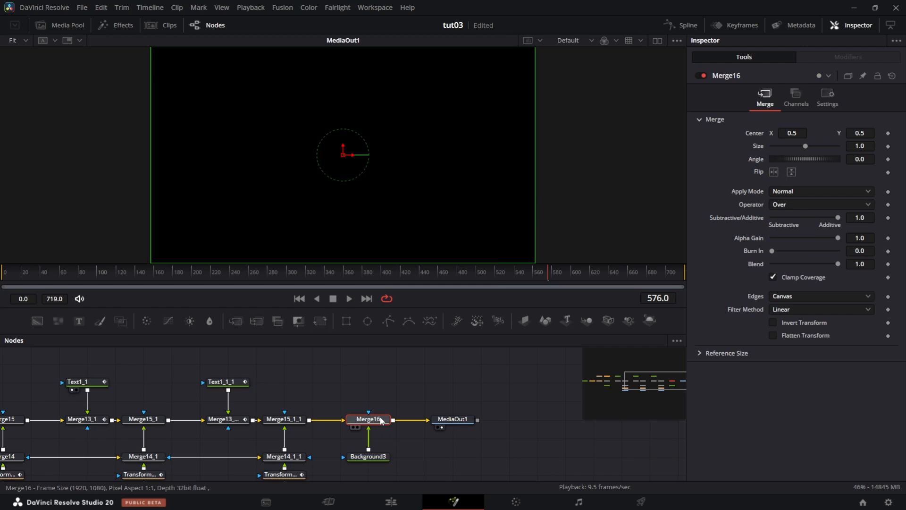
right_click(382, 421)
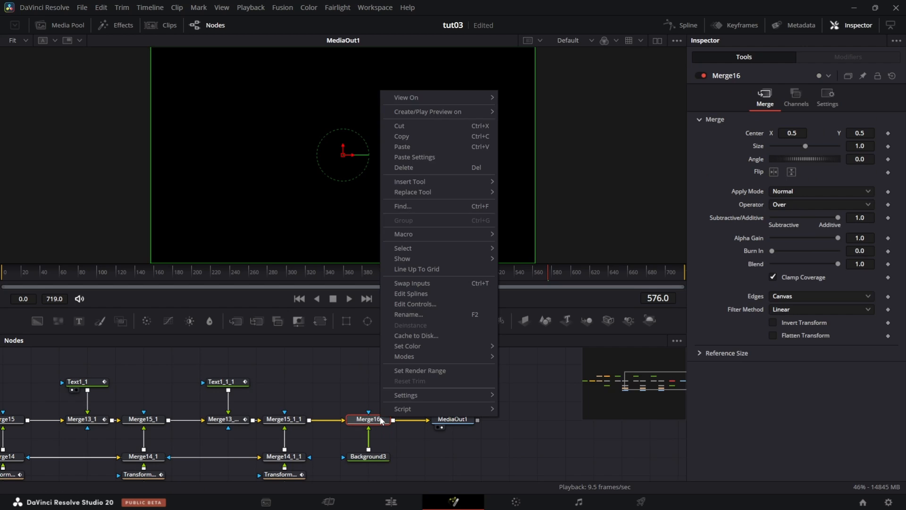
click(424, 285)
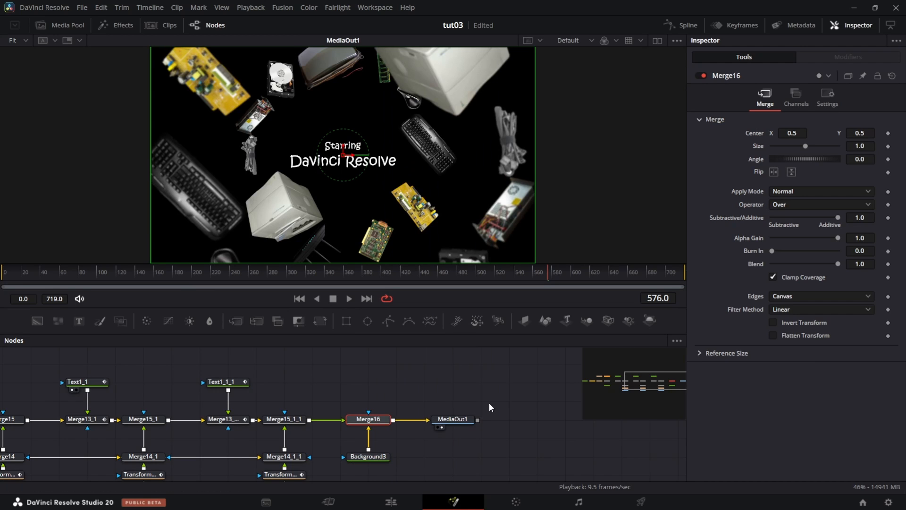
Step: Set Background3 to a radial gradient with its start point at X 0.5, Y 0.5
click(382, 456)
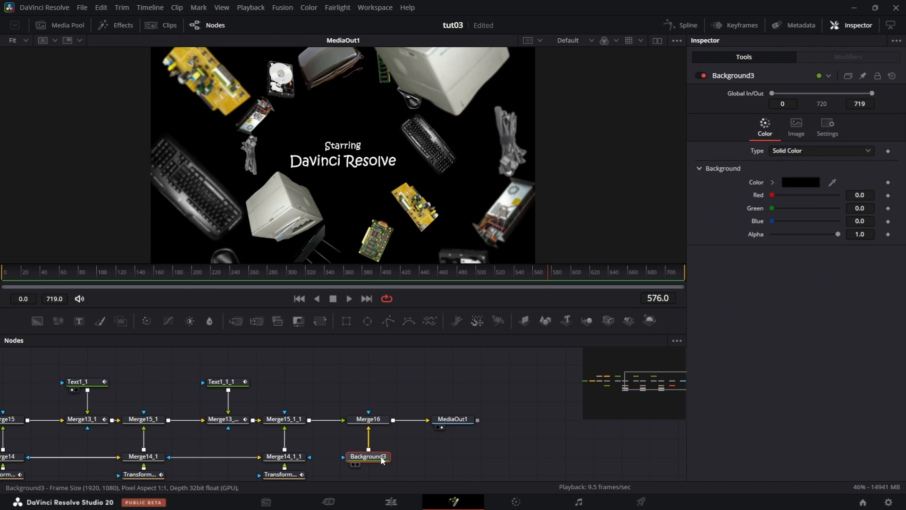
click(821, 149)
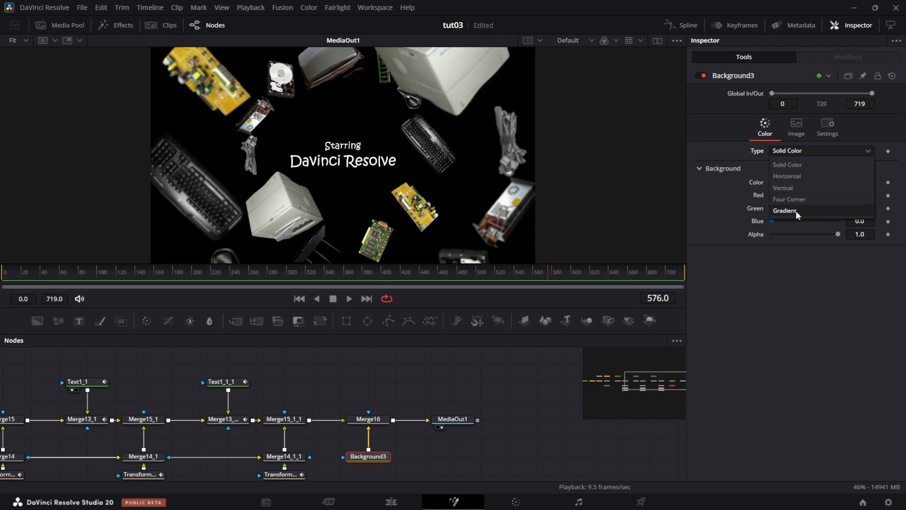
key(Escape)
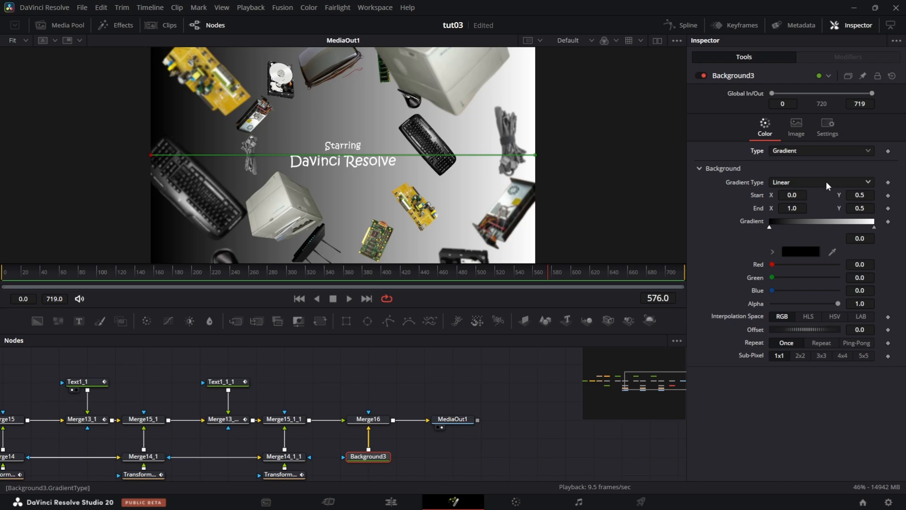
click(826, 182)
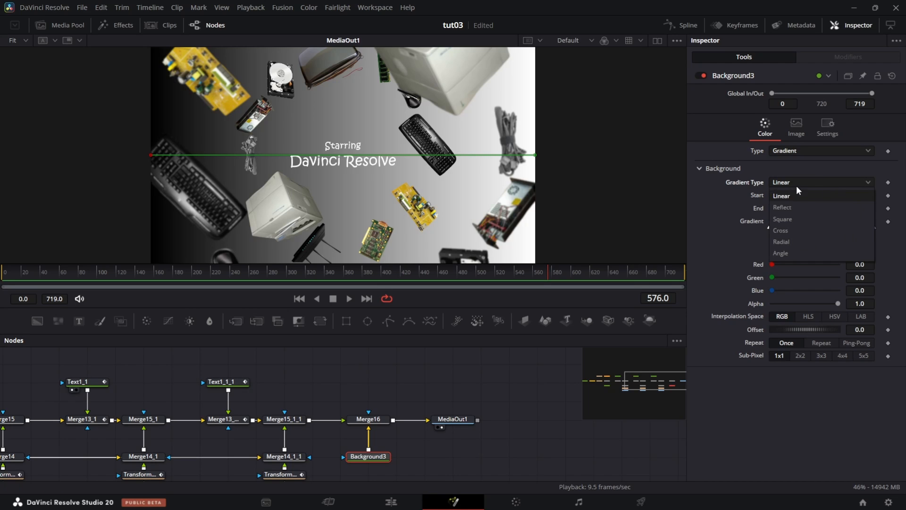
click(791, 242)
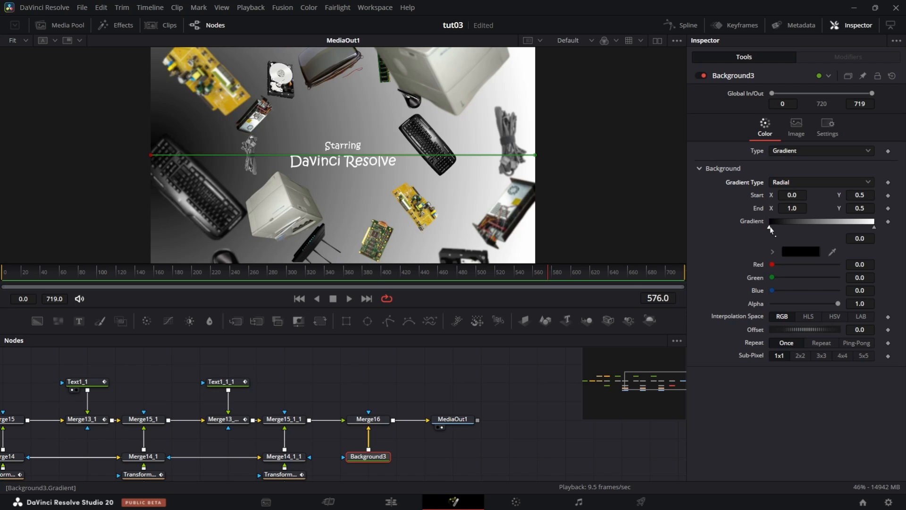
click(799, 195)
text(0.5)
key(Tab)
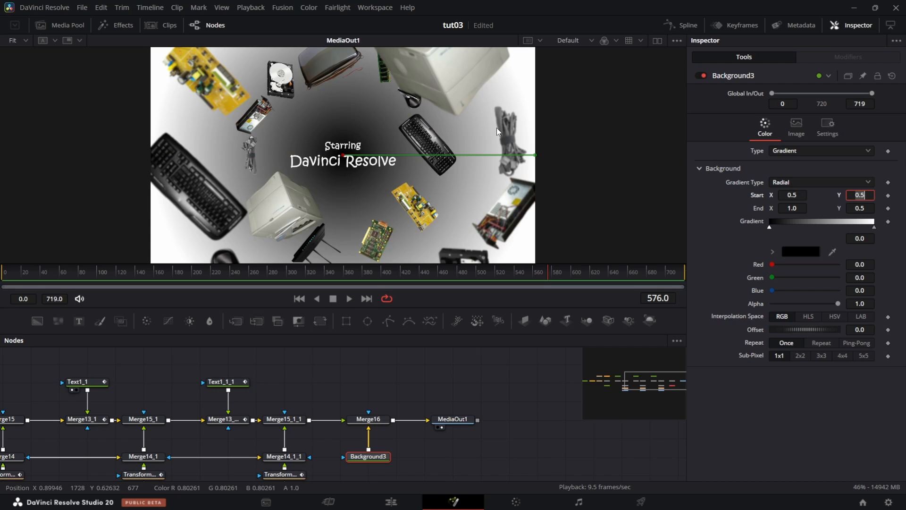
Step: Set the inner colour of Background3's radial gradient to a muted pink, #cb8bb3
click(769, 227)
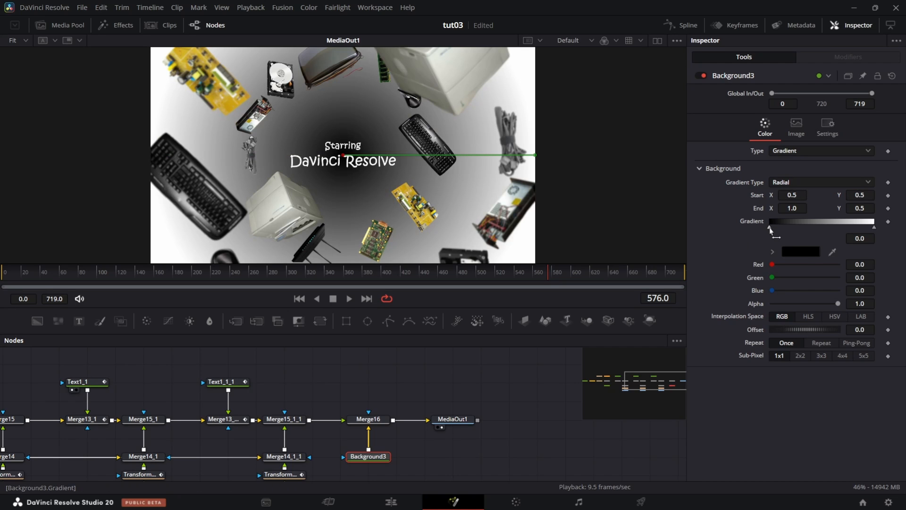
click(809, 251)
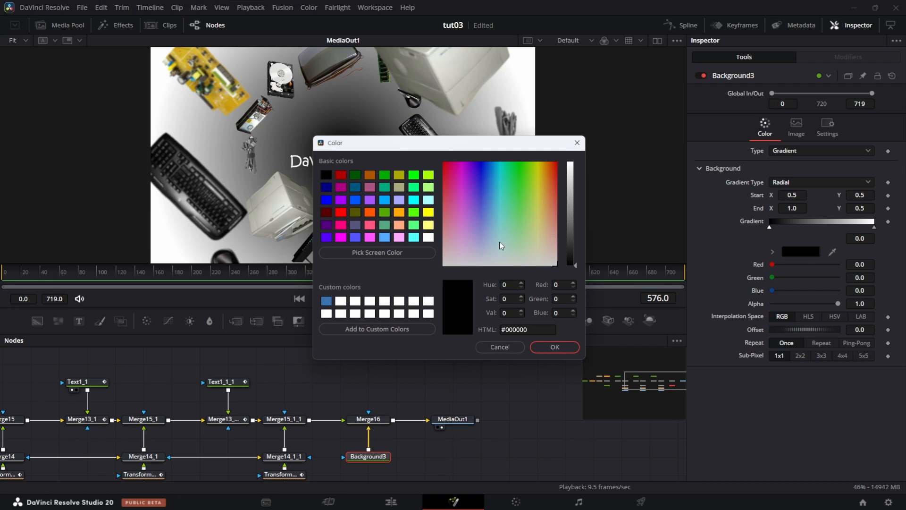
drag(458, 183, 449, 167)
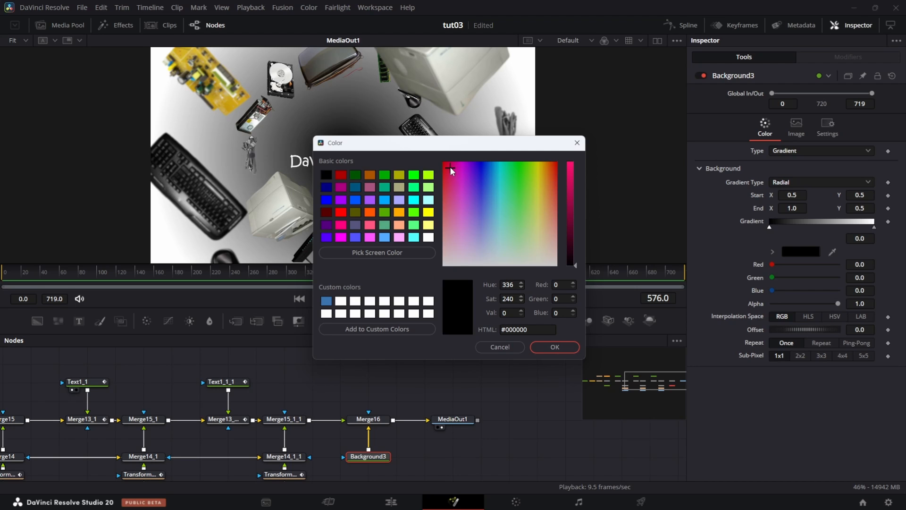
drag(449, 167, 455, 234)
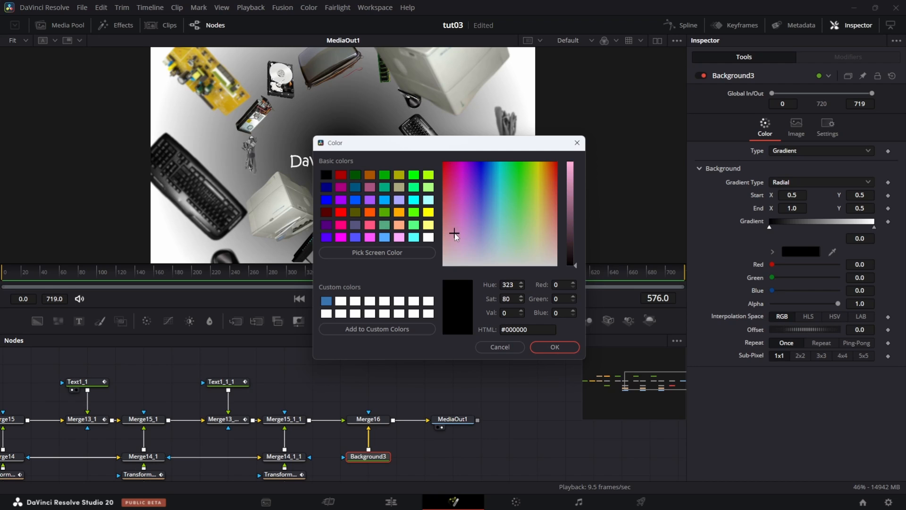
click(569, 183)
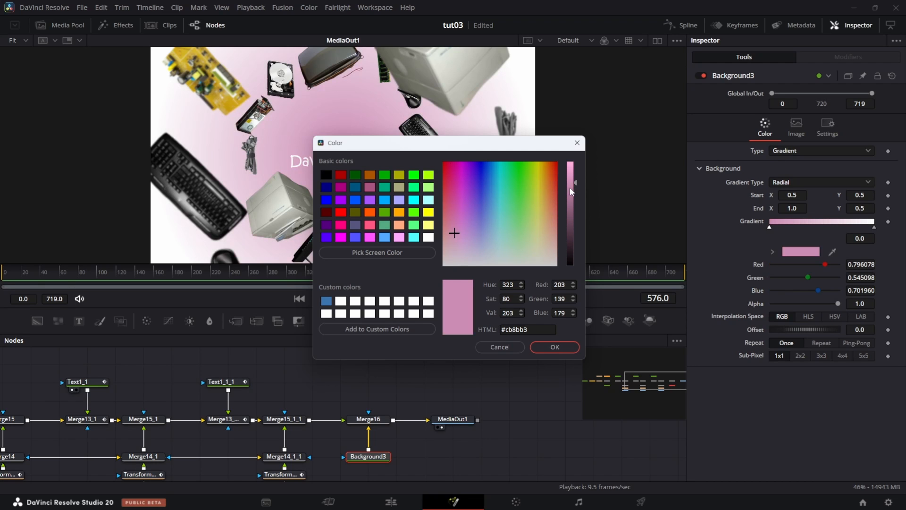
click(566, 345)
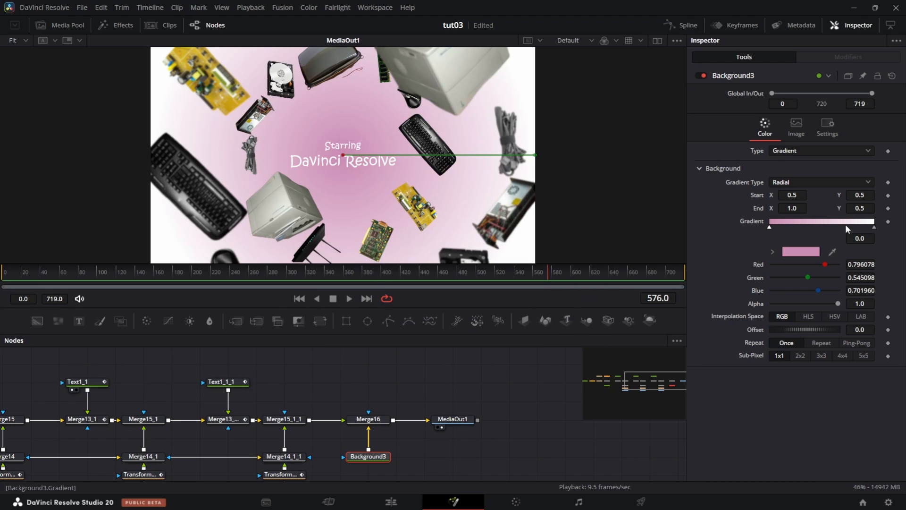
Step: Set the outer colour of Background3's radial gradient to a bright pink, #ff86d9
click(874, 228)
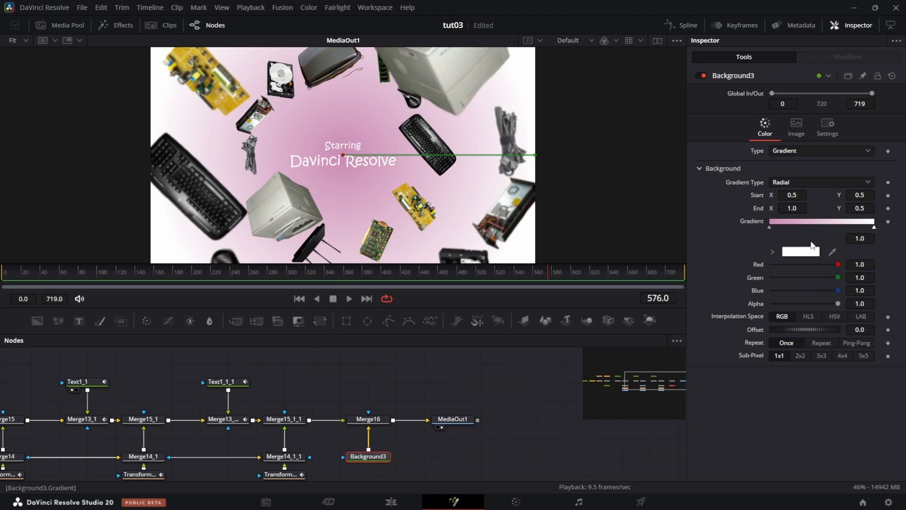
click(808, 253)
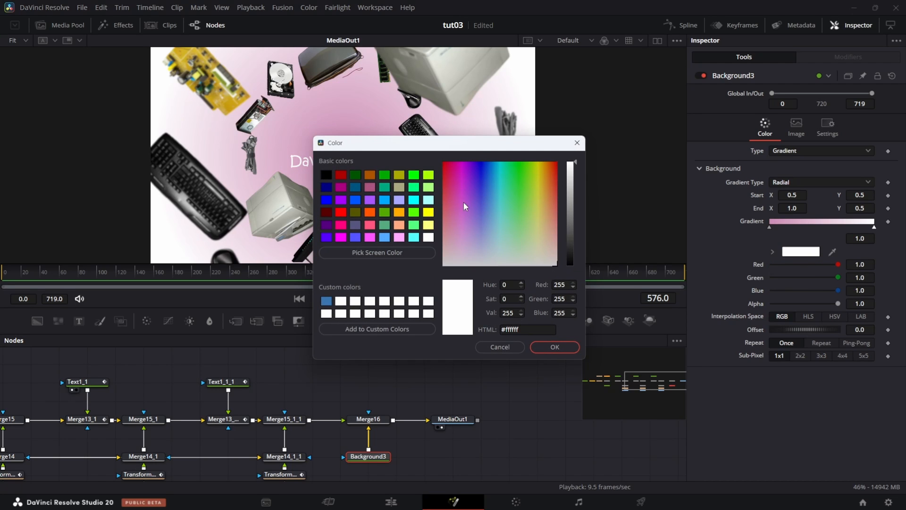
drag(459, 169, 456, 217)
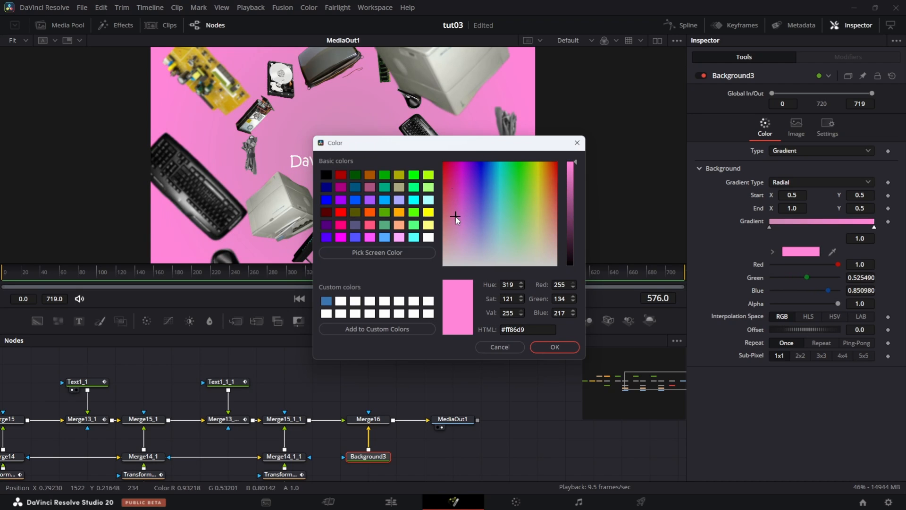
click(554, 347)
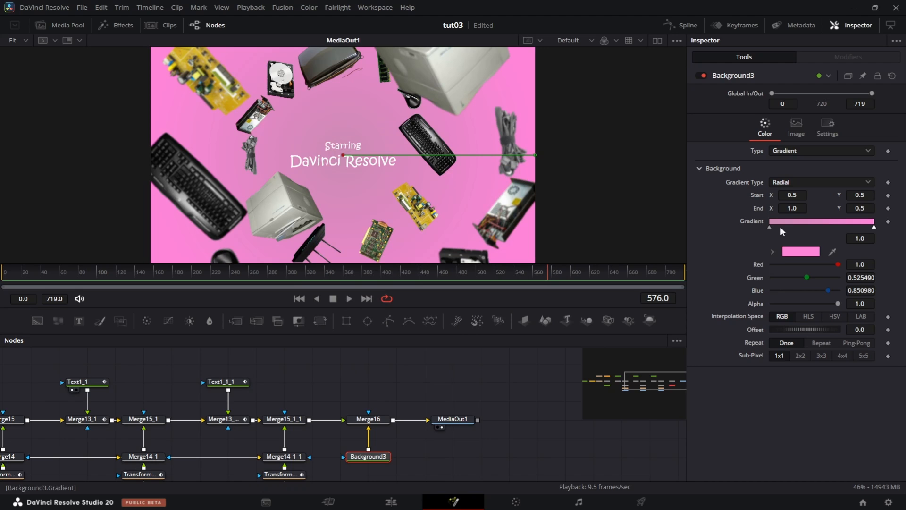
Step: Set the gradient's outer colour to a light peach with red 1.0, green 0.803921 and blue 0.631372
click(874, 228)
click(808, 252)
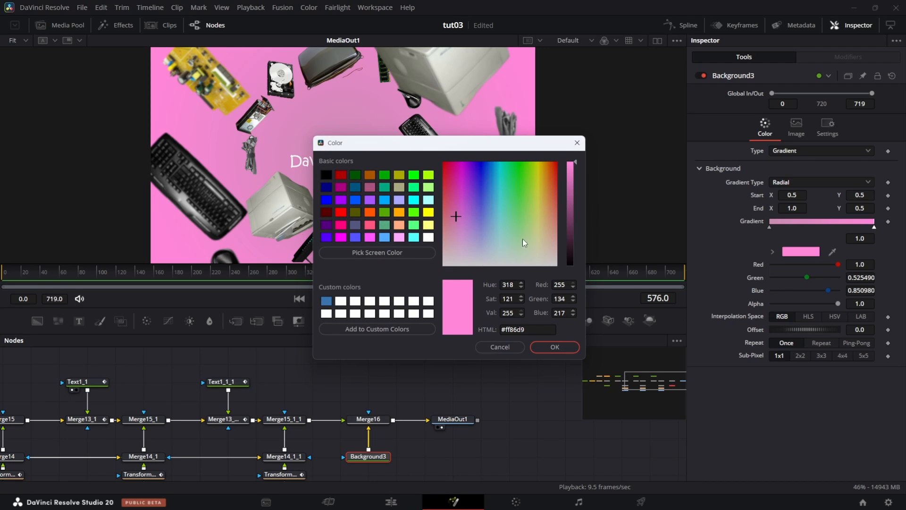
mouse_move(551, 228)
mouse_down()
mouse_move(548, 177)
mouse_move(544, 240)
mouse_up()
click(552, 345)
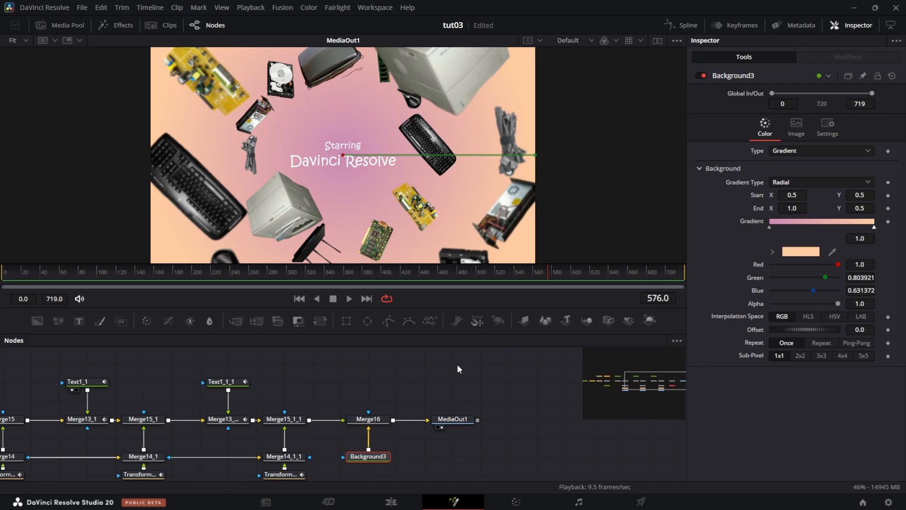
Step: Scrub back through the first title, select its Text1 node, and park the playhead at frame 160
scroll(355, 374, left, 6)
scroll(354, 373, down, 1)
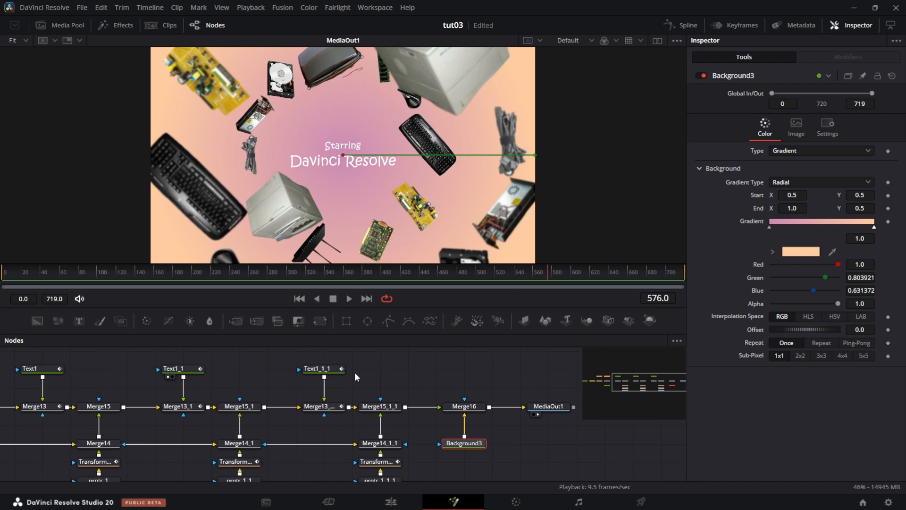
scroll(355, 371, left, 4)
click(88, 271)
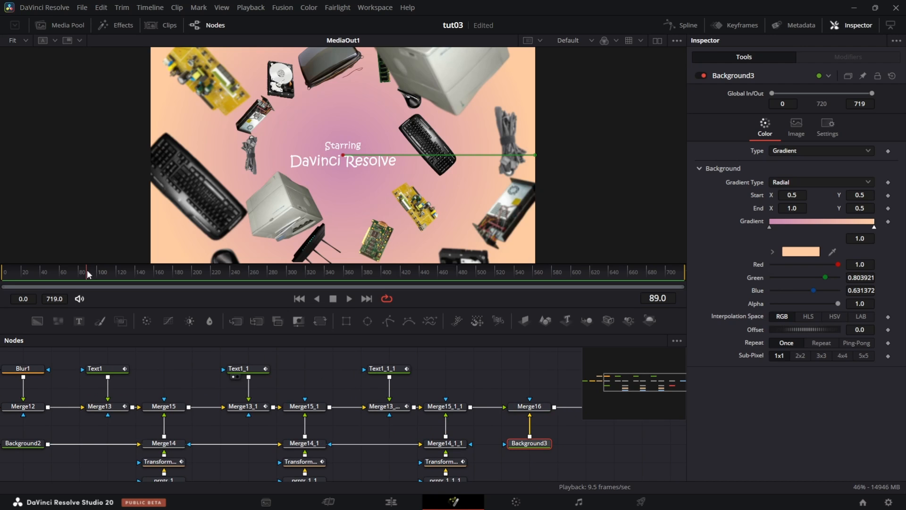
drag(87, 270, 114, 281)
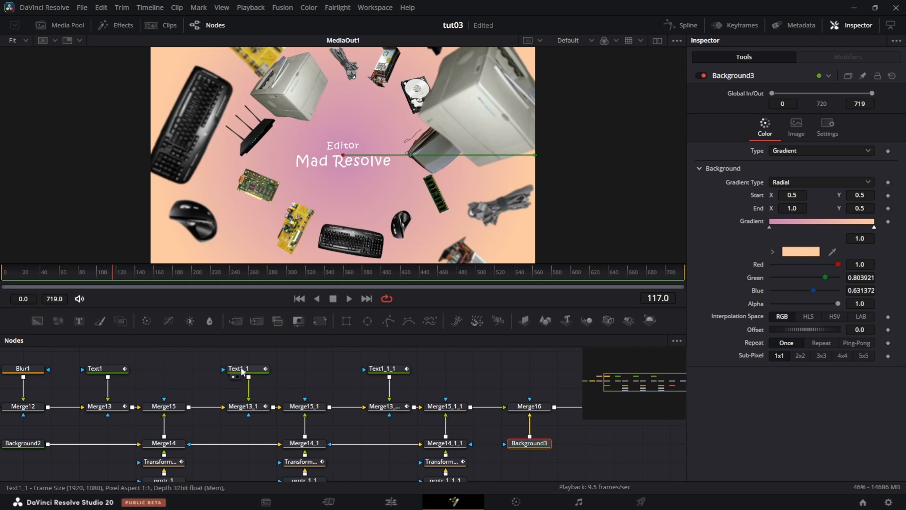
scroll(117, 375, left, 4)
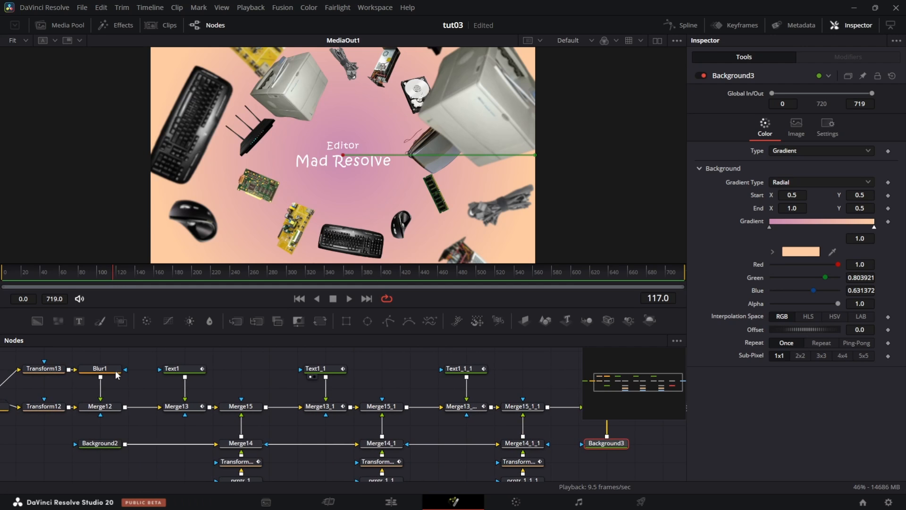
click(185, 368)
drag(125, 277, 154, 283)
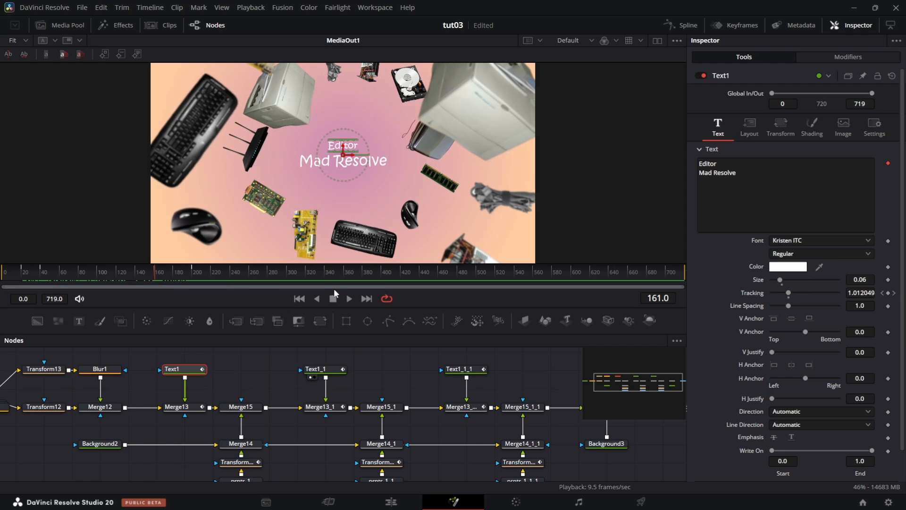
key(Left)
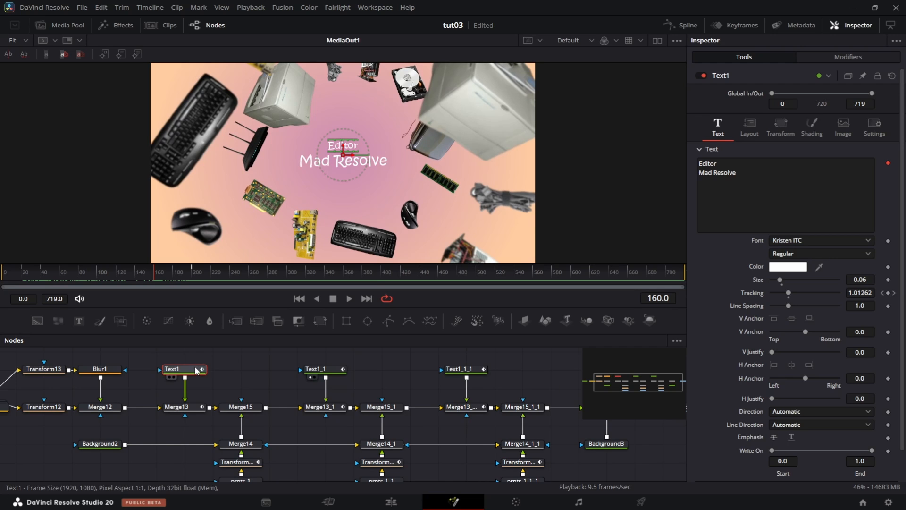
Step: Insert a Blur node after Text1 and keyframe its Blur Size at 0.0 on frame 160
key(shift+space)
text(blur)
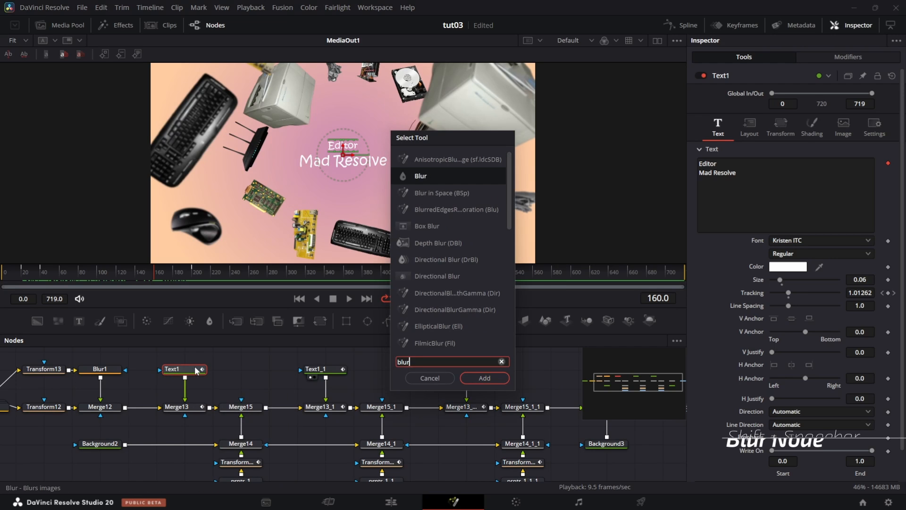
key(Return)
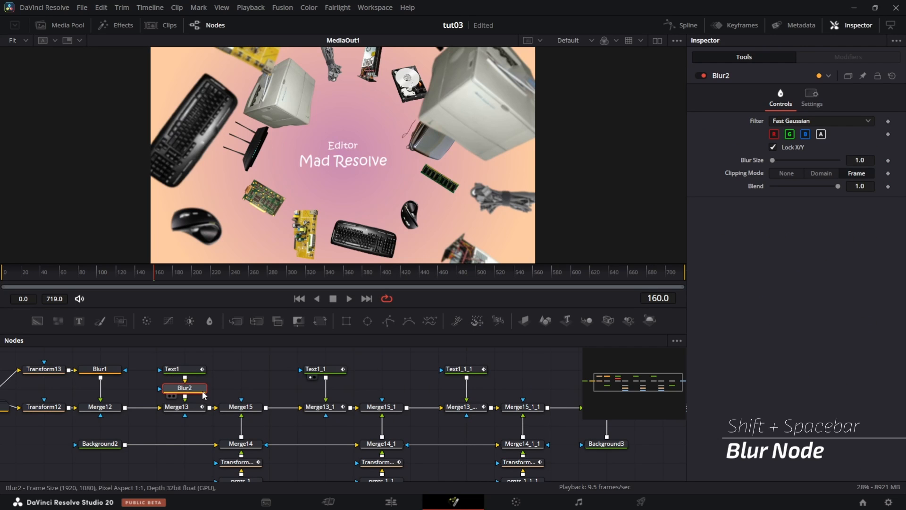
click(888, 161)
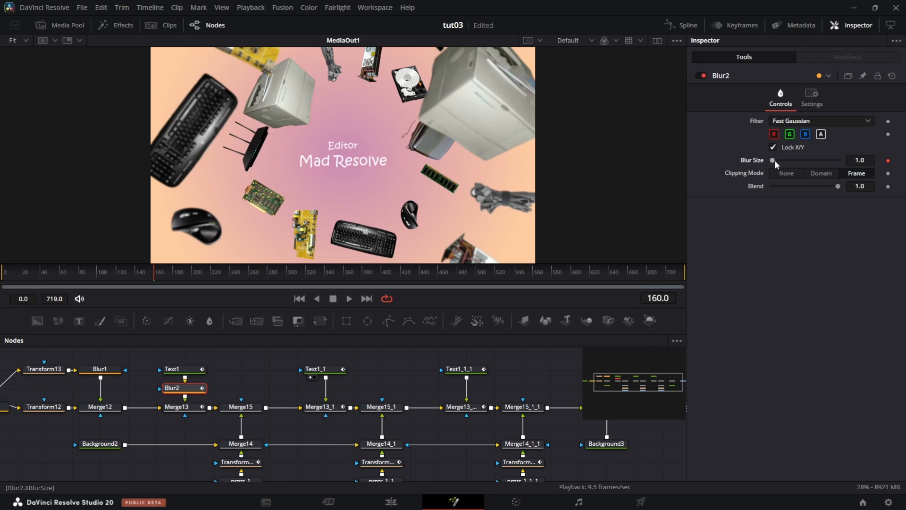
drag(772, 159, 705, 166)
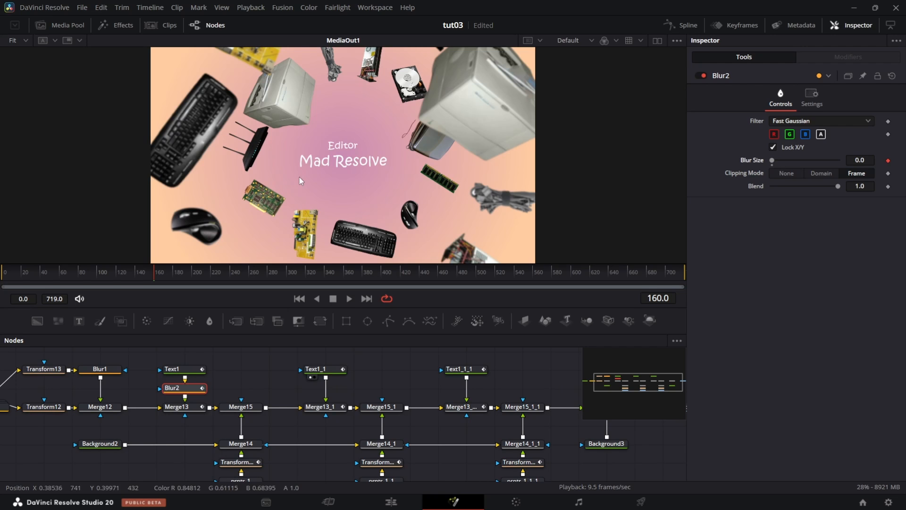
Step: Keyframe Blur2's Blur Size at 5.0 on frame 20, where Text1's tracking animation starts, and play back the first title
click(198, 370)
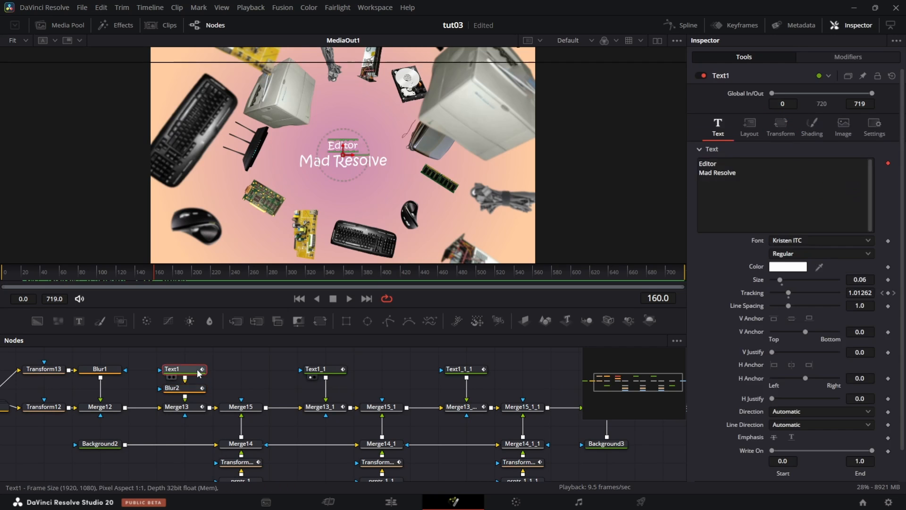
click(21, 273)
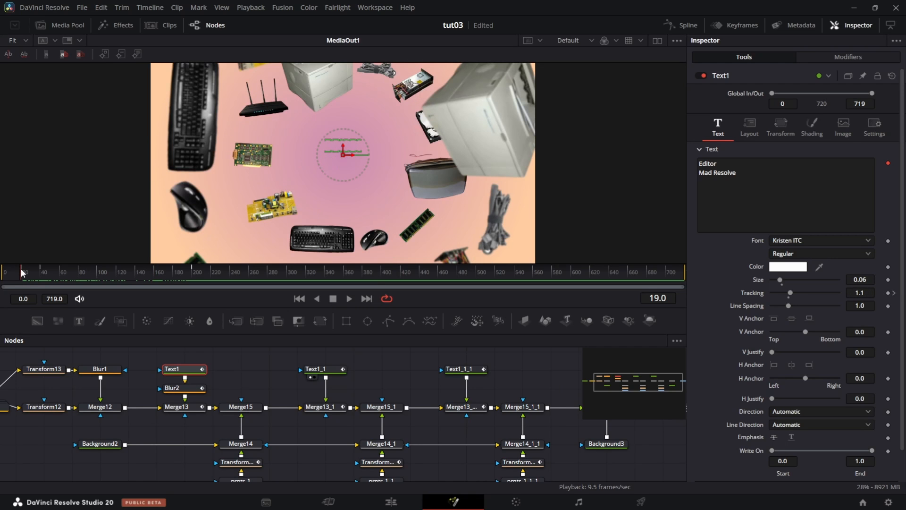
key(Right)
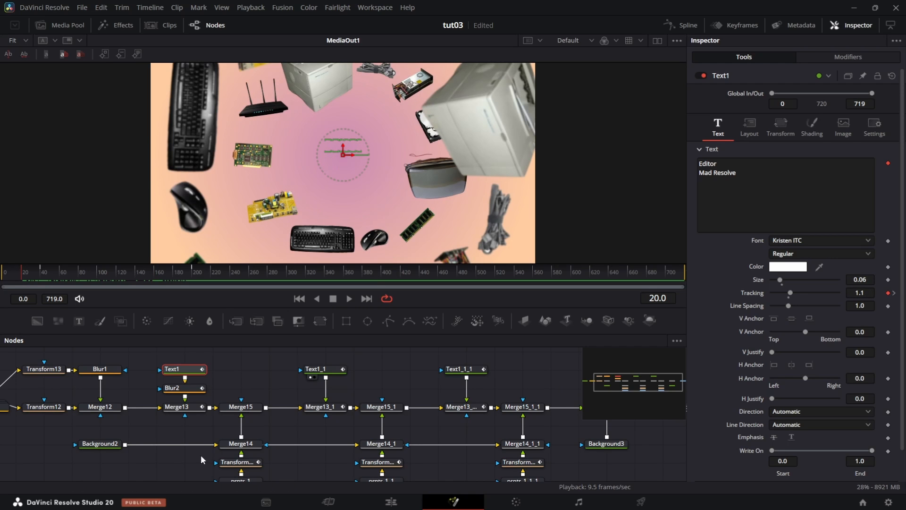
click(193, 390)
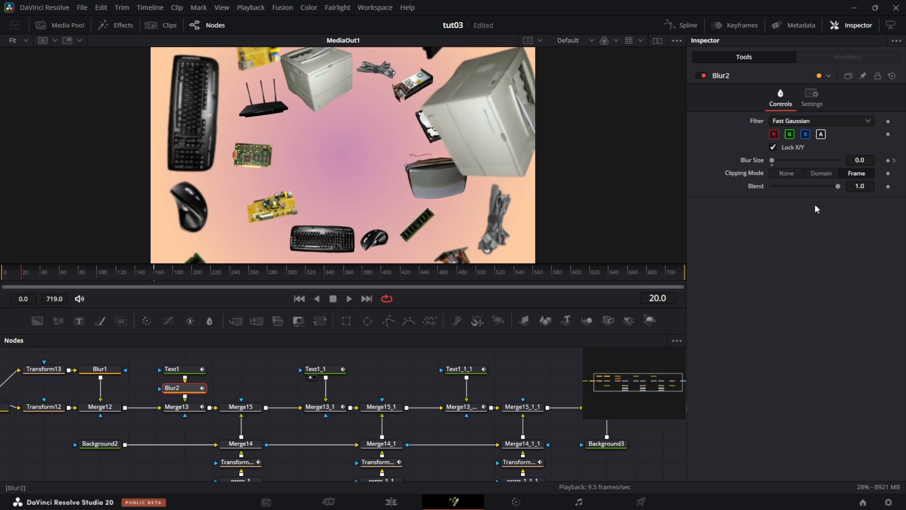
click(866, 160)
text(5)
key(Tab)
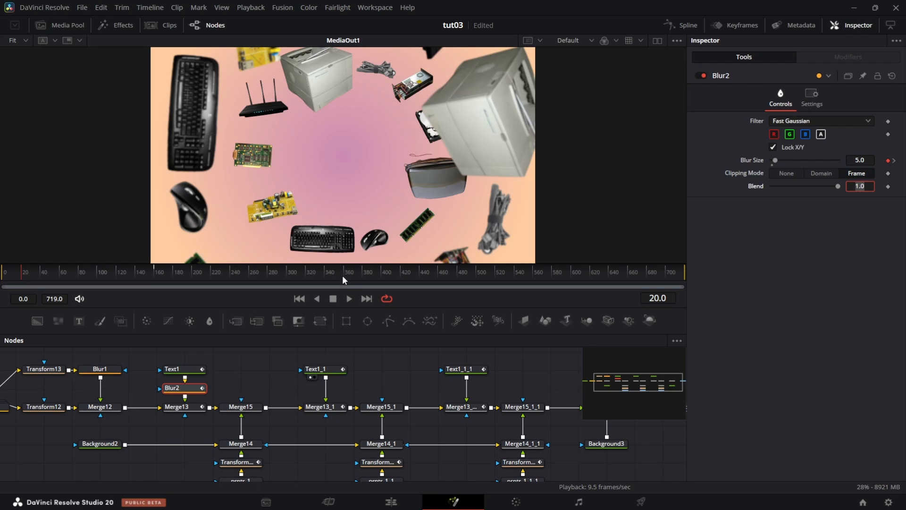
click(350, 299)
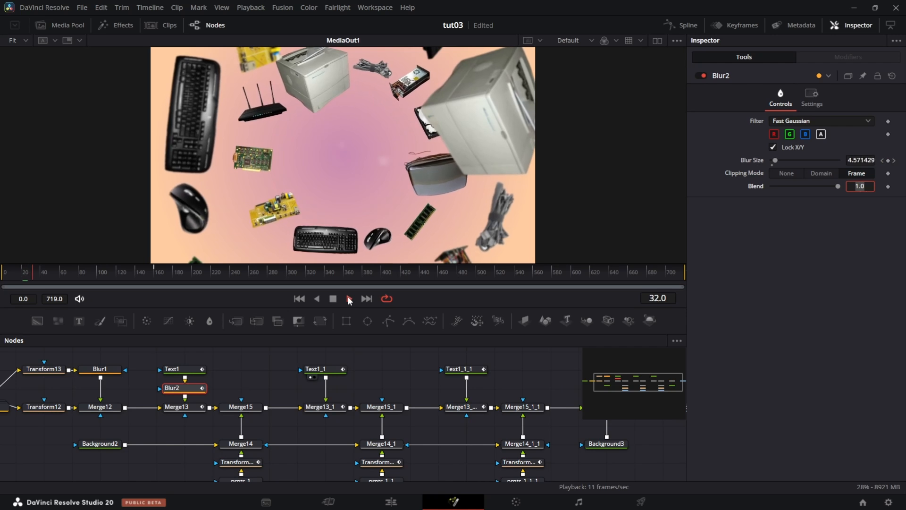
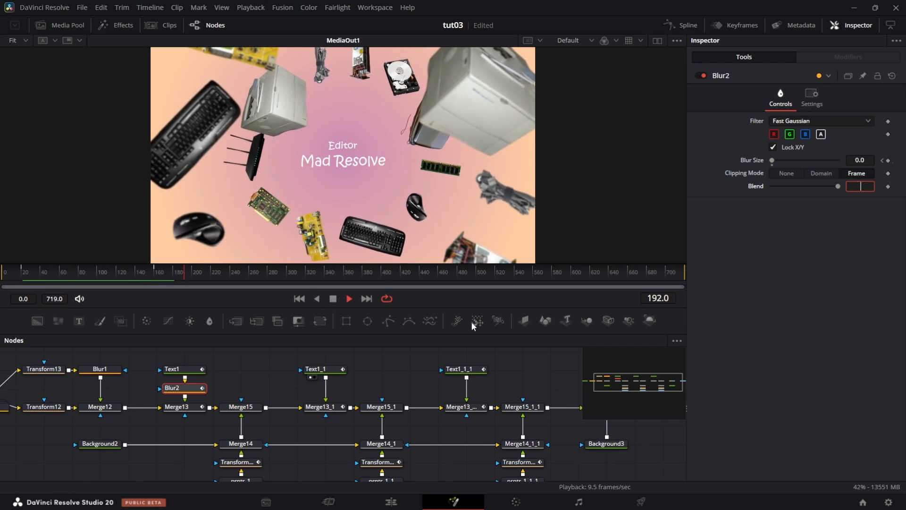
key(space)
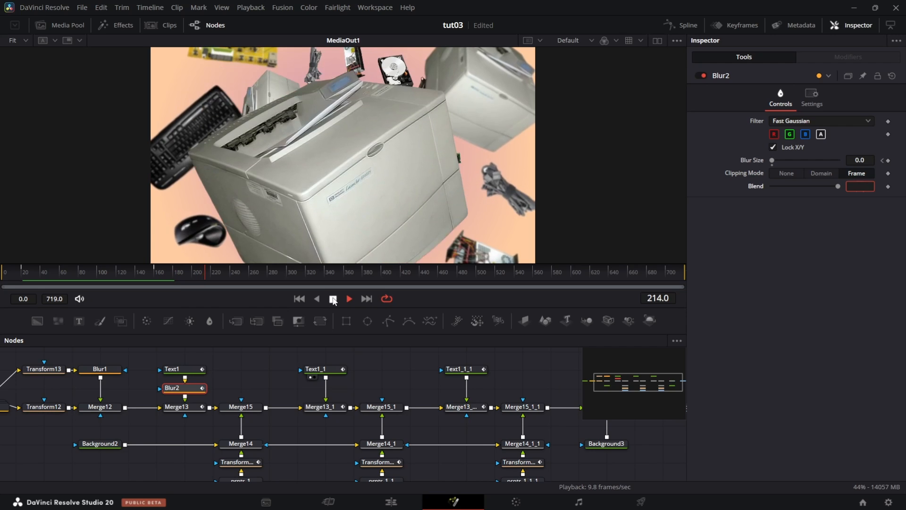
Step: Copy the keyframed Blur2 node and paste it after both Text1_1 and Text1_1_1
right_click(197, 392)
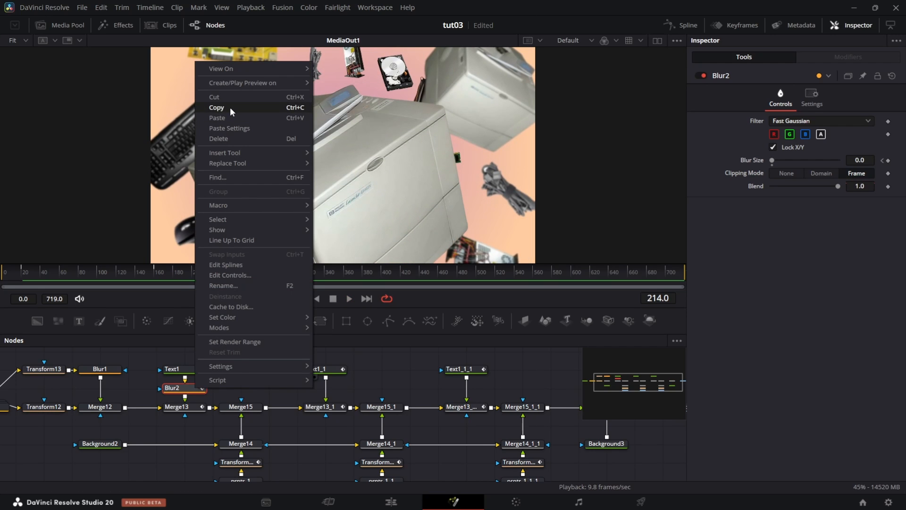
click(230, 107)
click(333, 371)
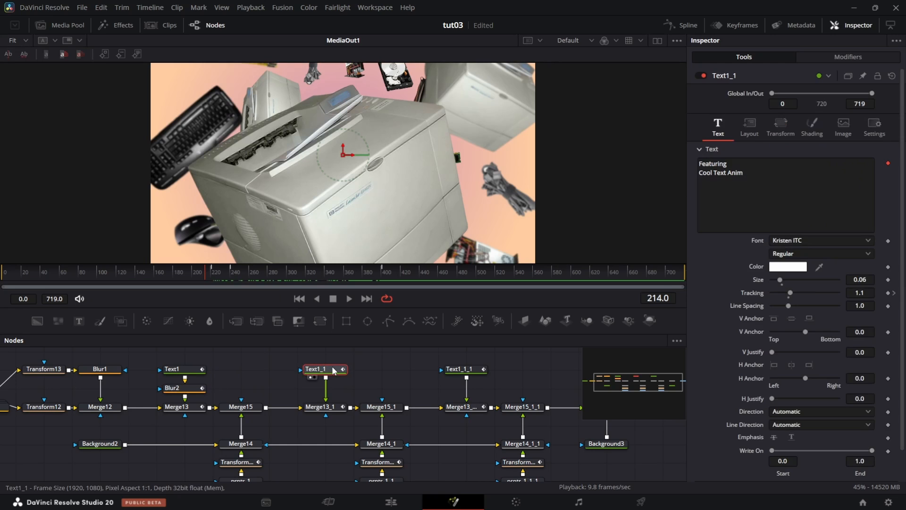
key(ctrl+v)
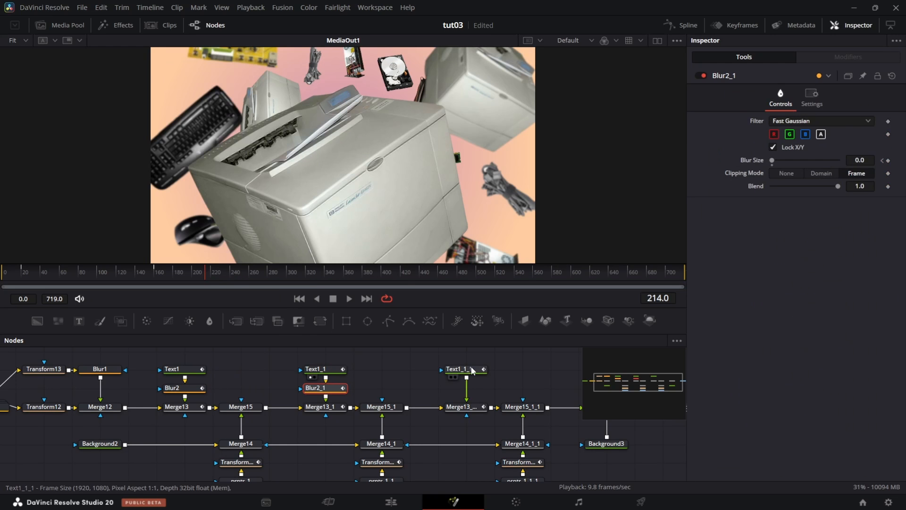
click(472, 370)
key(ctrl+v)
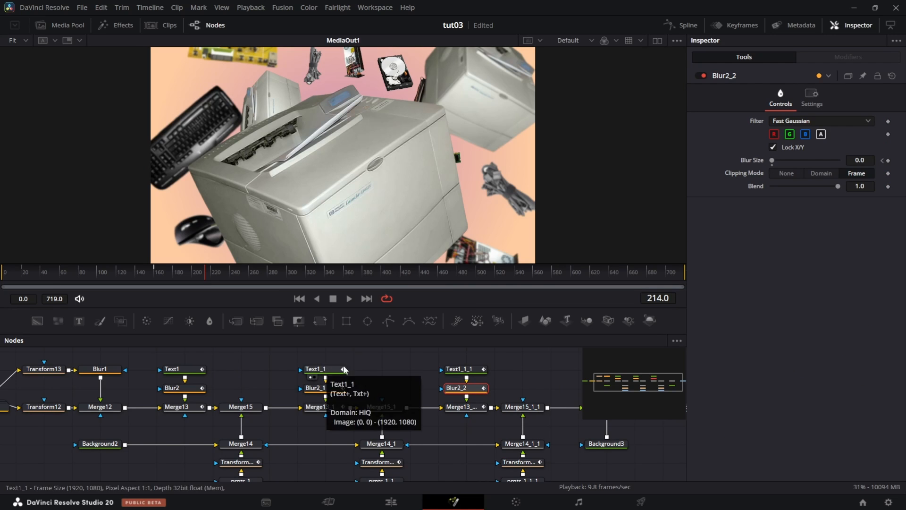
Step: Shift both of Blur2_1's Blur Size keyframes together so the first lines up with the start of Text1_1's animation, about frame 222
drag(359, 358, 302, 396)
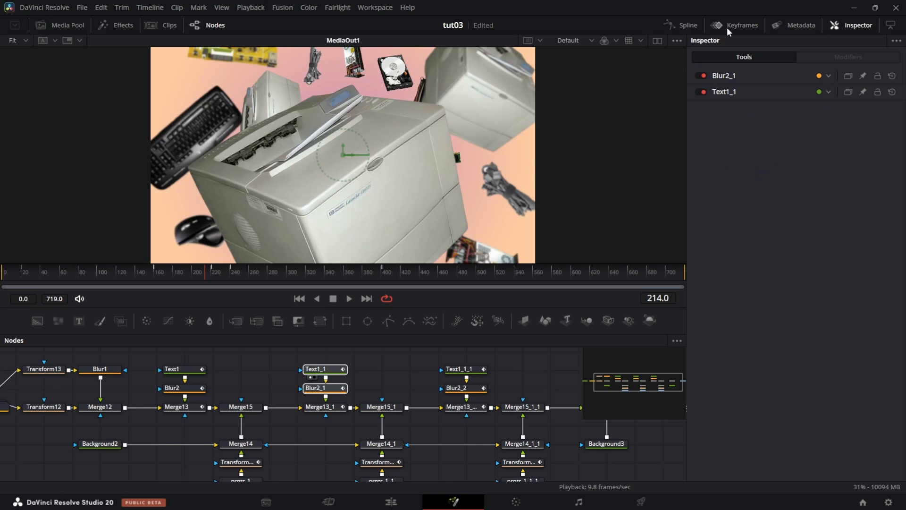
click(743, 25)
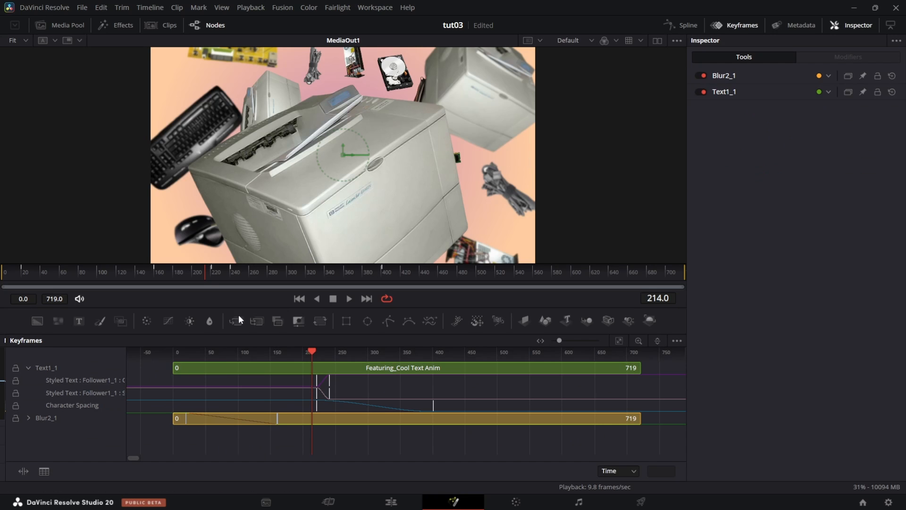
click(28, 418)
drag(173, 452, 285, 427)
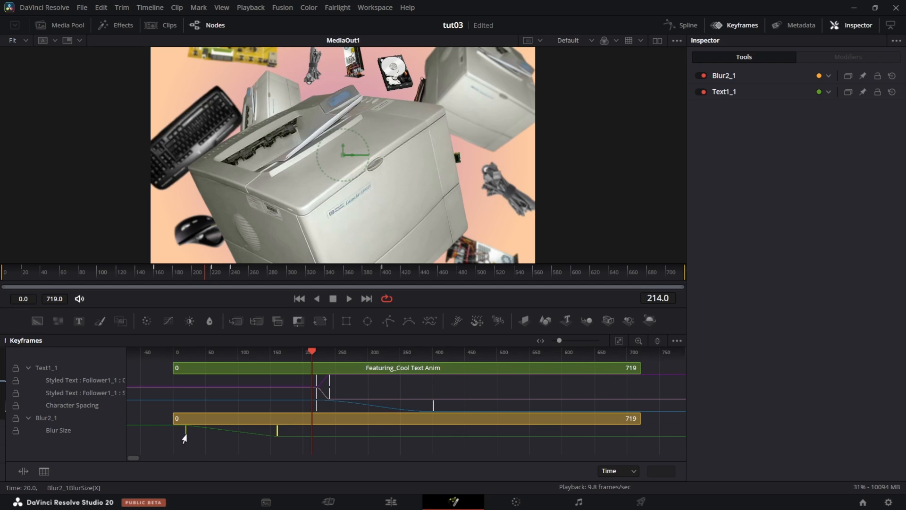
drag(184, 435, 318, 433)
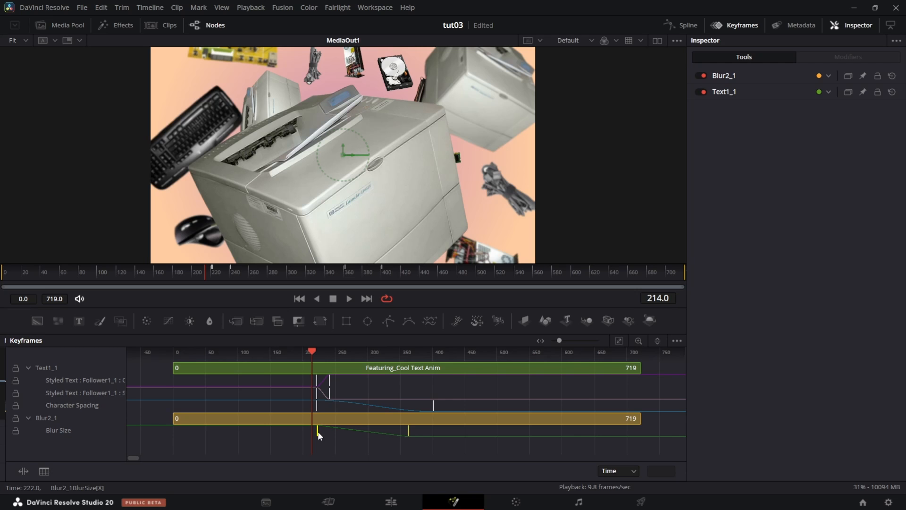
click(753, 27)
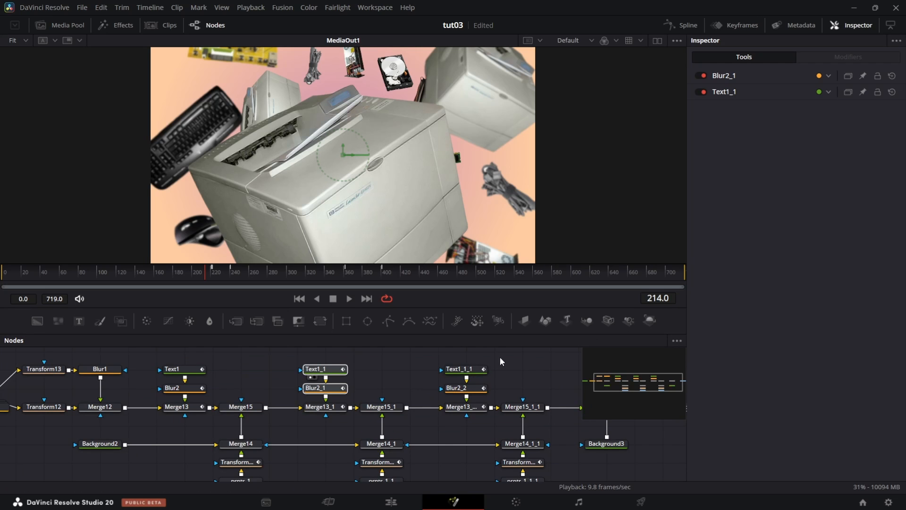
Step: Shift both of Blur2_2's Blur Size keyframes together so the first lines up with the start of Text1_1_1's animation, about frame 415
drag(501, 360, 445, 395)
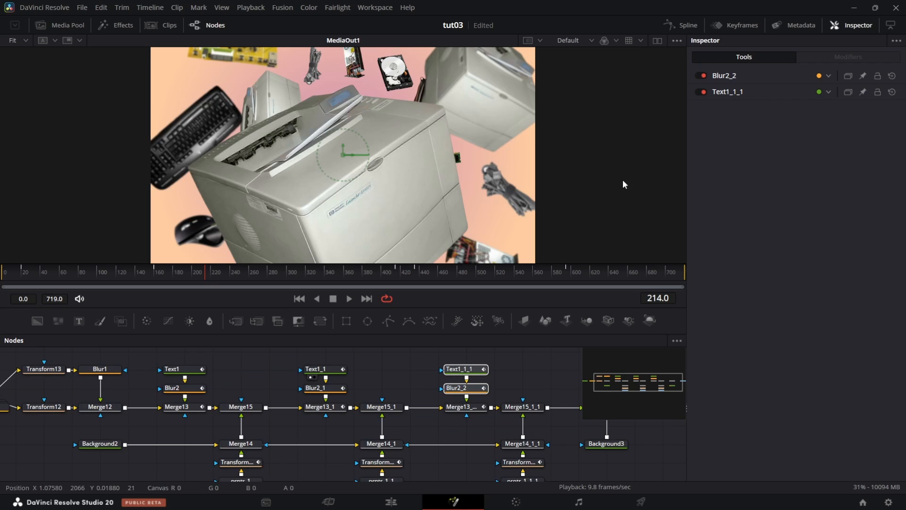
click(745, 27)
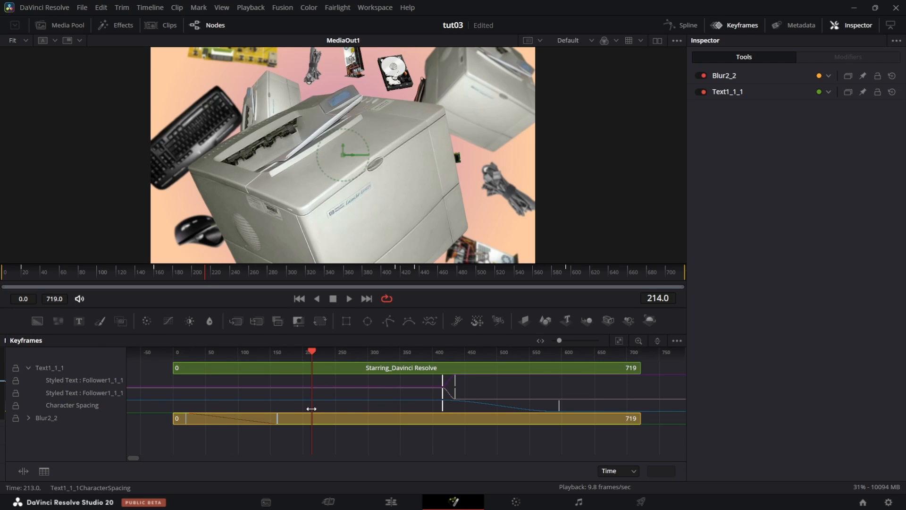
click(28, 417)
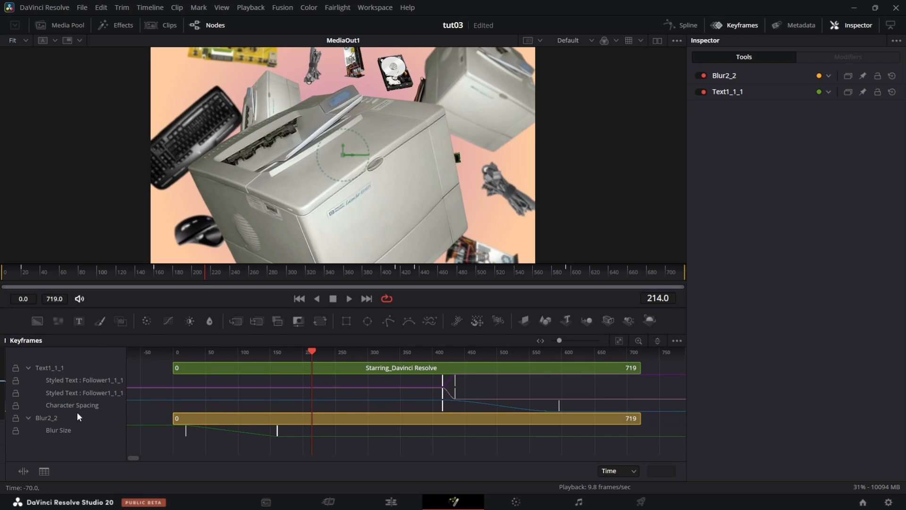
drag(168, 444, 289, 431)
drag(185, 431, 442, 446)
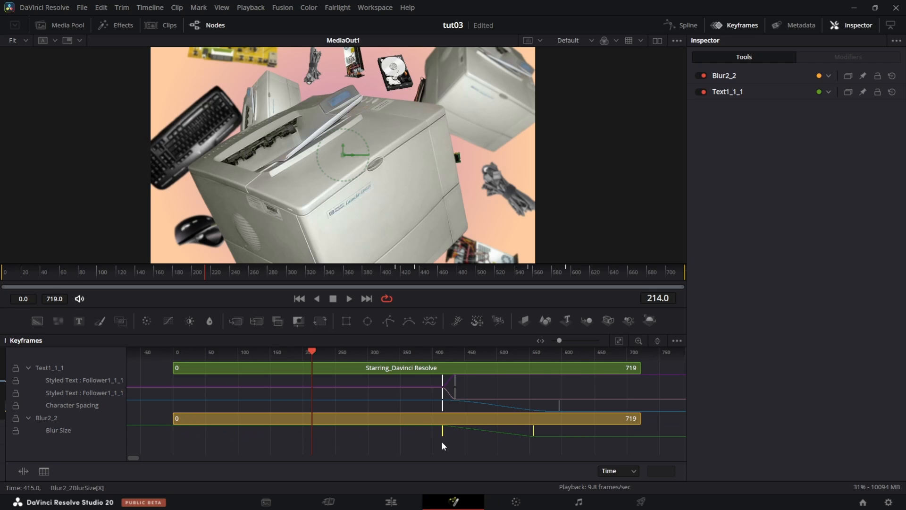
click(742, 27)
Step: Play back the composition from frame 0 through the printer wipe to the start of the second title
drag(504, 393, 465, 400)
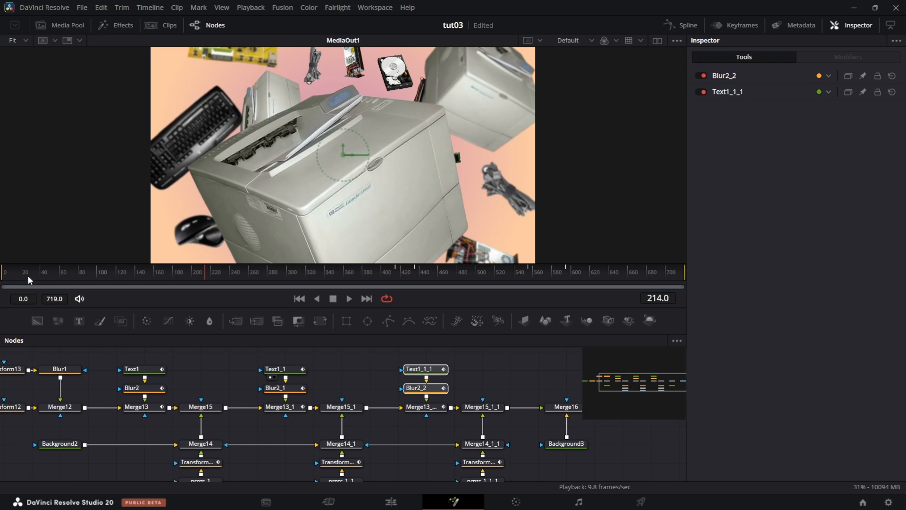
drag(12, 273, 2, 271)
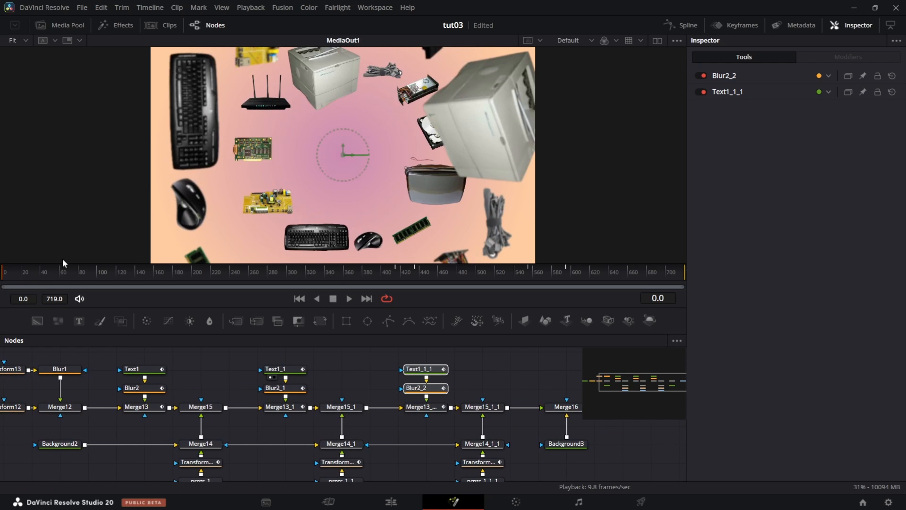
click(350, 299)
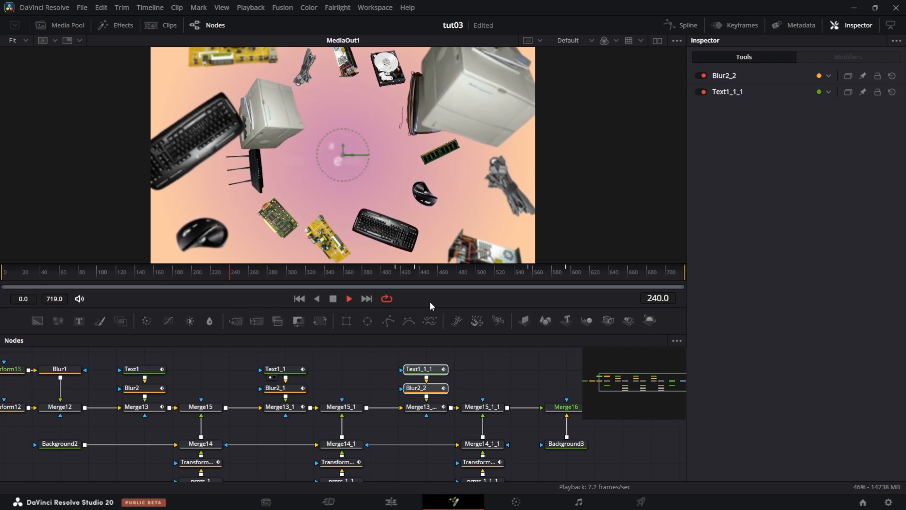
key(space)
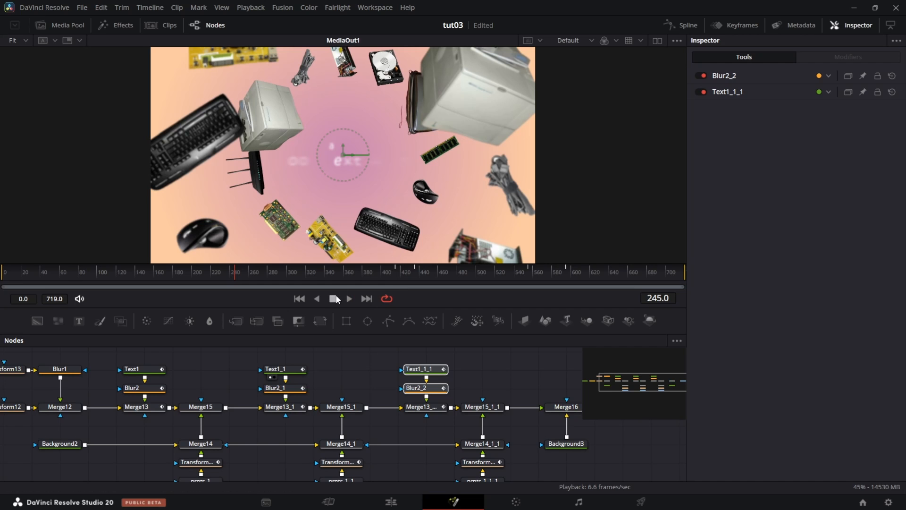
Step: Change the Angle expression of Transform14, which rotates the first printer, to time/5 and play back the wipe from frame 123
scroll(283, 355, left, 3)
scroll(283, 355, down, 3)
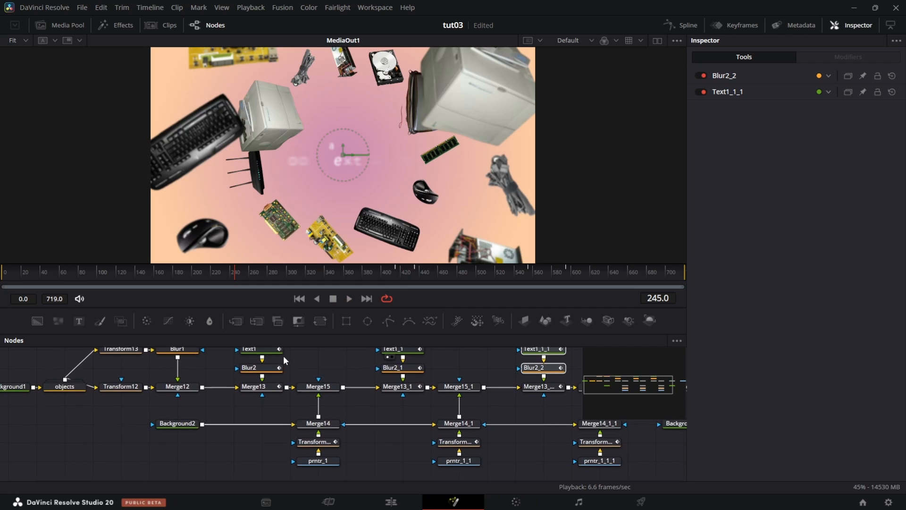
scroll(359, 422, up, 1)
click(328, 414)
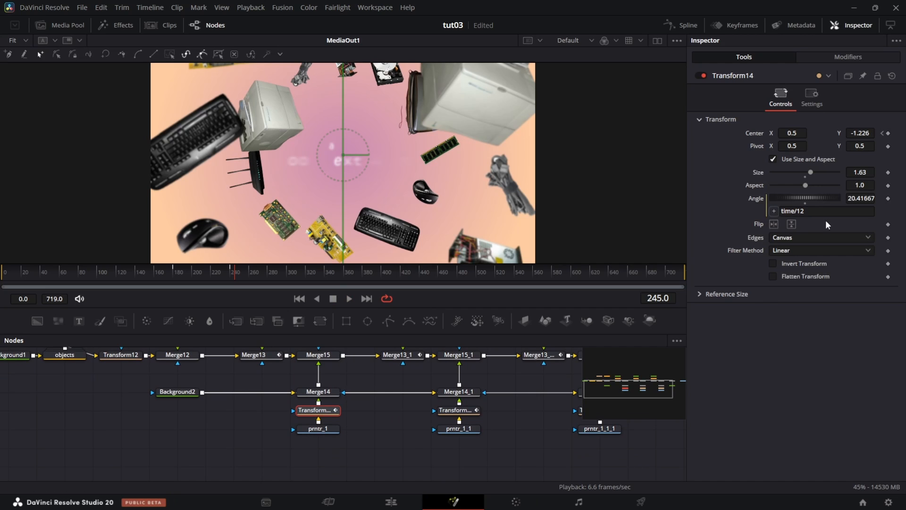
click(818, 213)
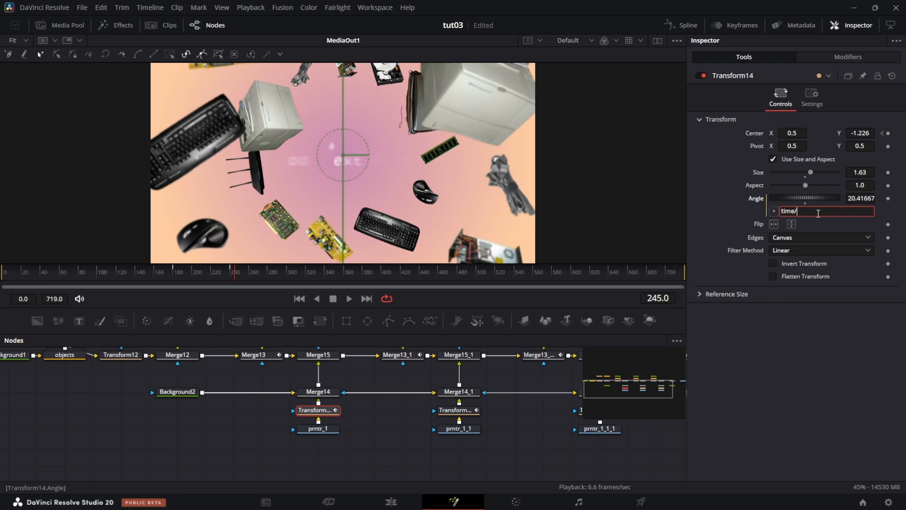
key(Tab)
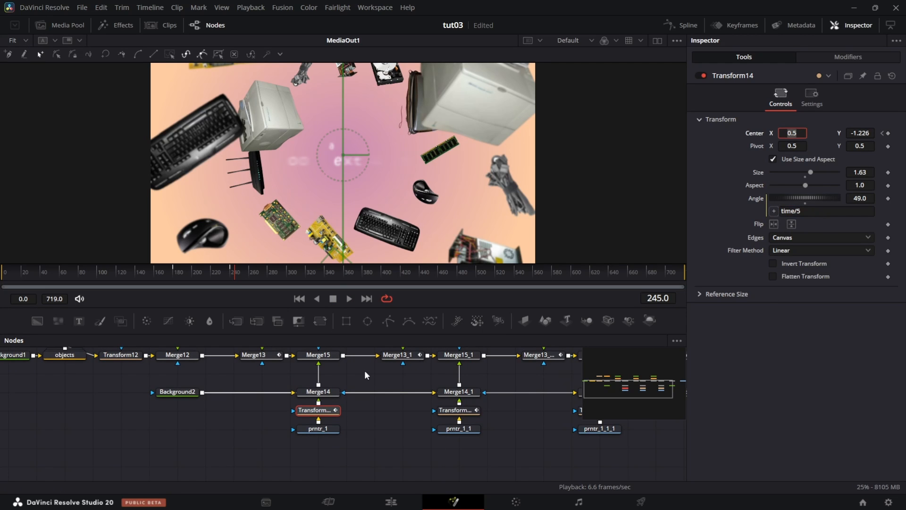
scroll(364, 370, up, 5)
click(119, 267)
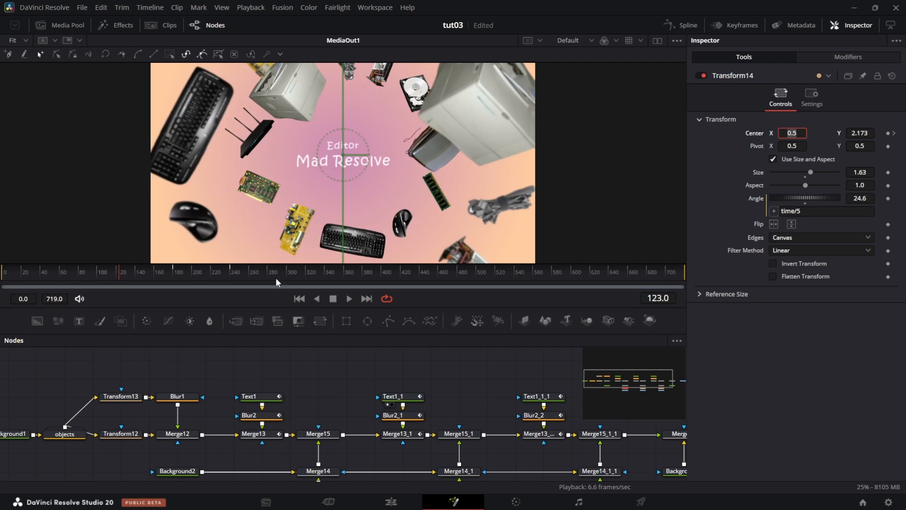
click(352, 300)
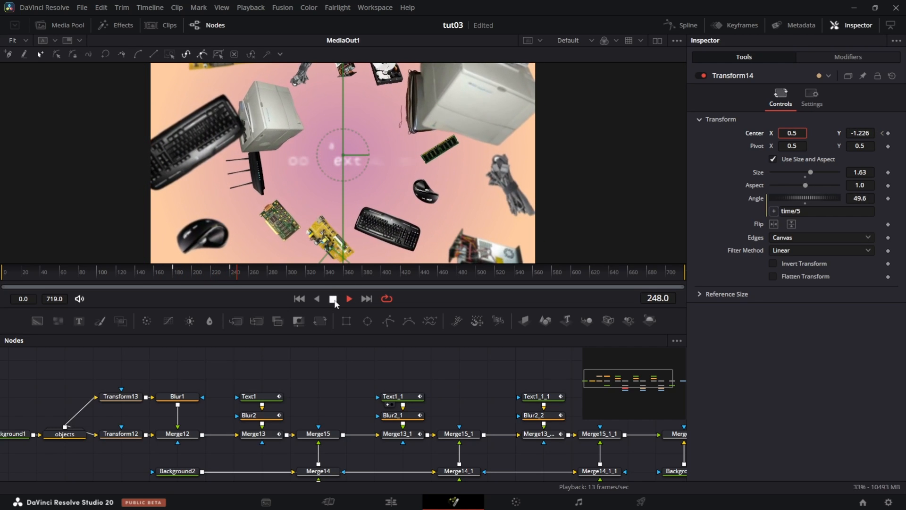
key(space)
Step: Change Transform14's Angle expression to time and scrub through the first printer wipe to frame 208
scroll(384, 426, down, 3)
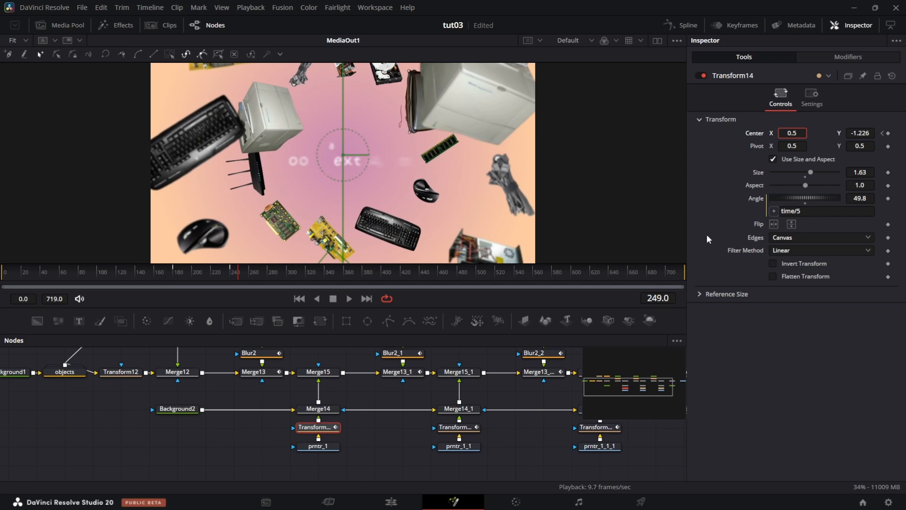
click(808, 212)
key(Return)
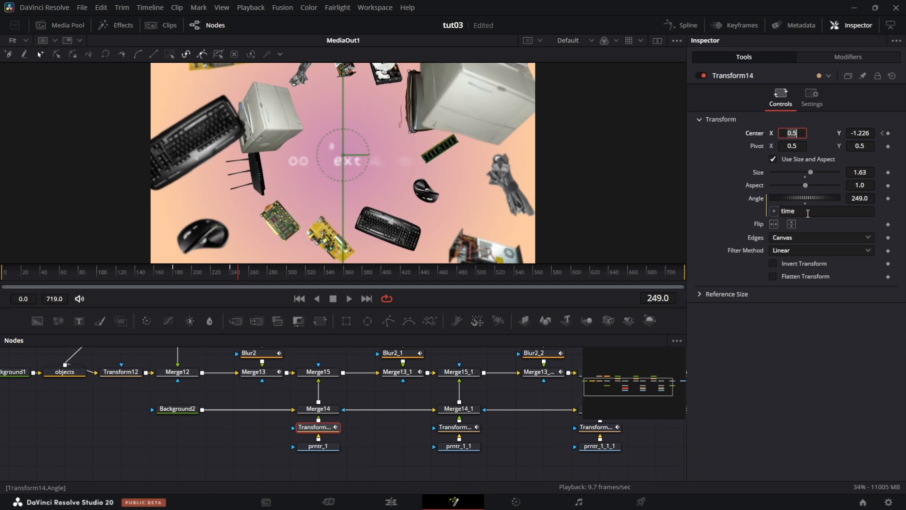
click(153, 272)
drag(152, 271, 199, 278)
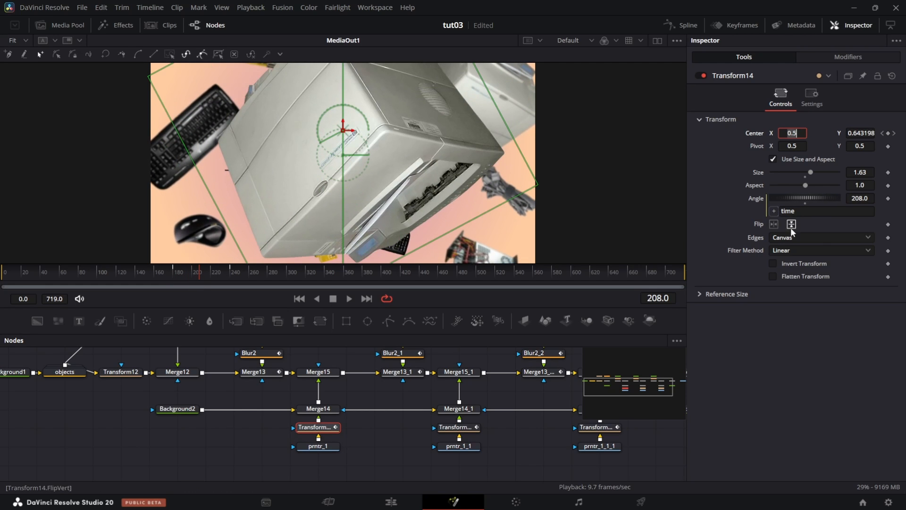
Step: Set Transform14's Angle expression to time*5 and scrub through the first printer wipe to check the spin
click(802, 214)
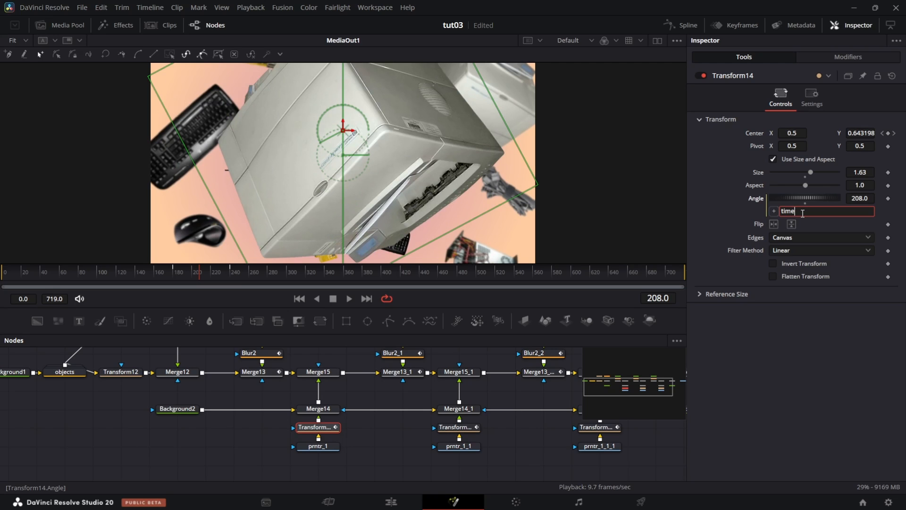
key(Return)
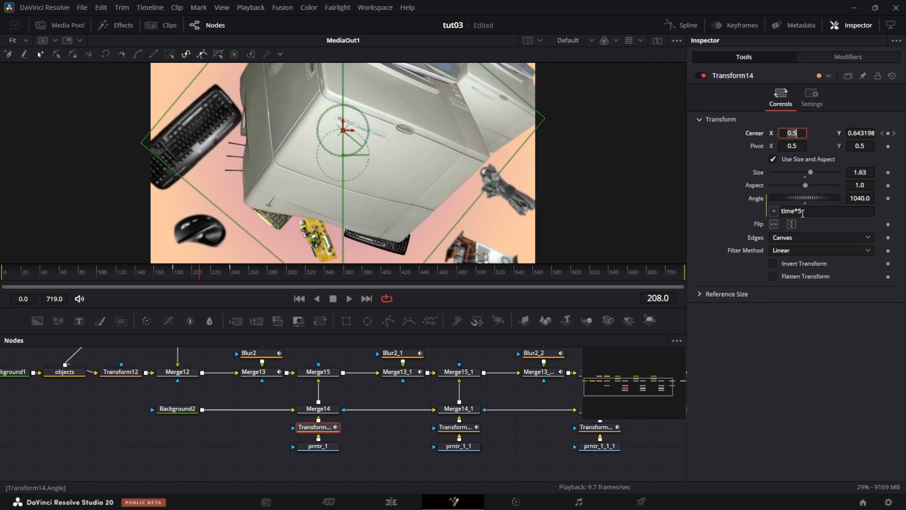
drag(158, 276, 213, 285)
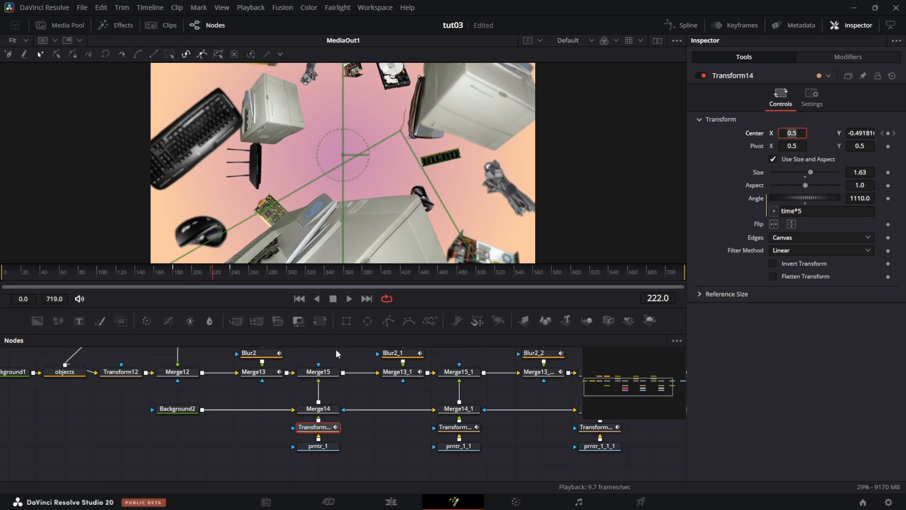
Step: Set the Angle expression of Transform14_1, the second printer's transform, to time*5
scroll(358, 372, right, 4)
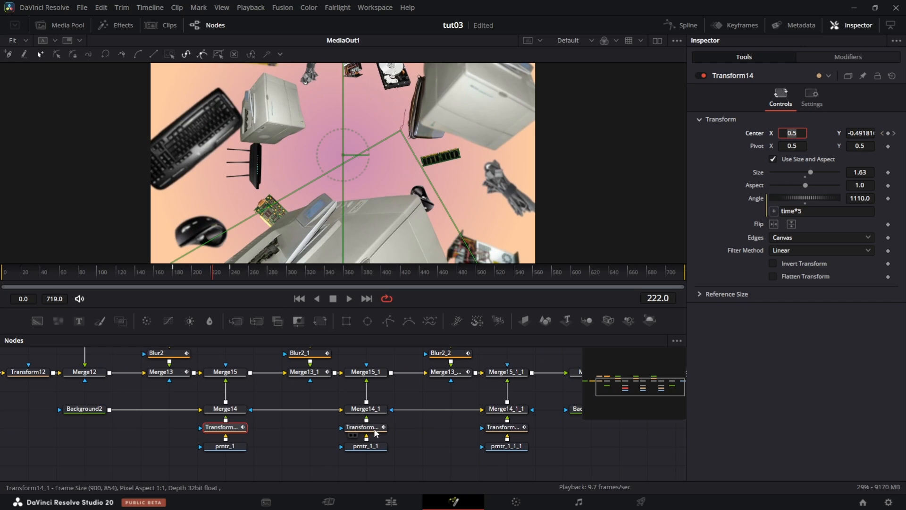
click(376, 431)
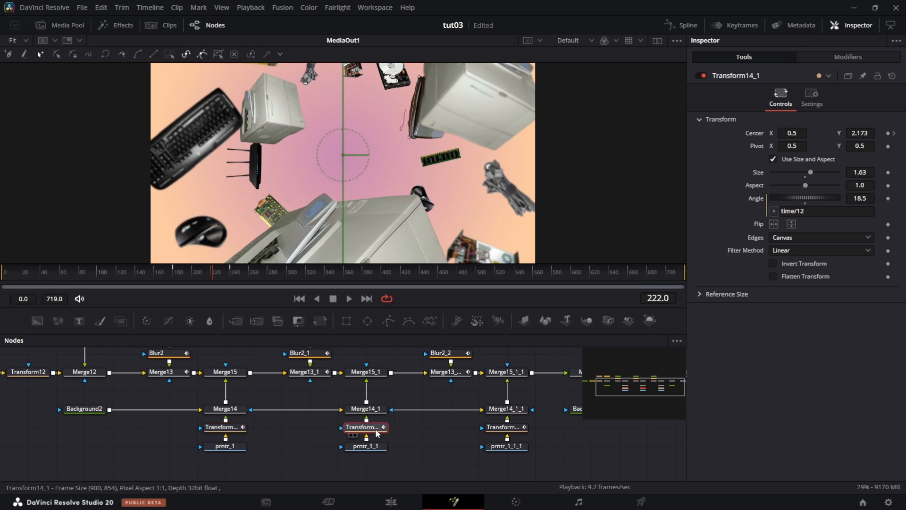
click(809, 212)
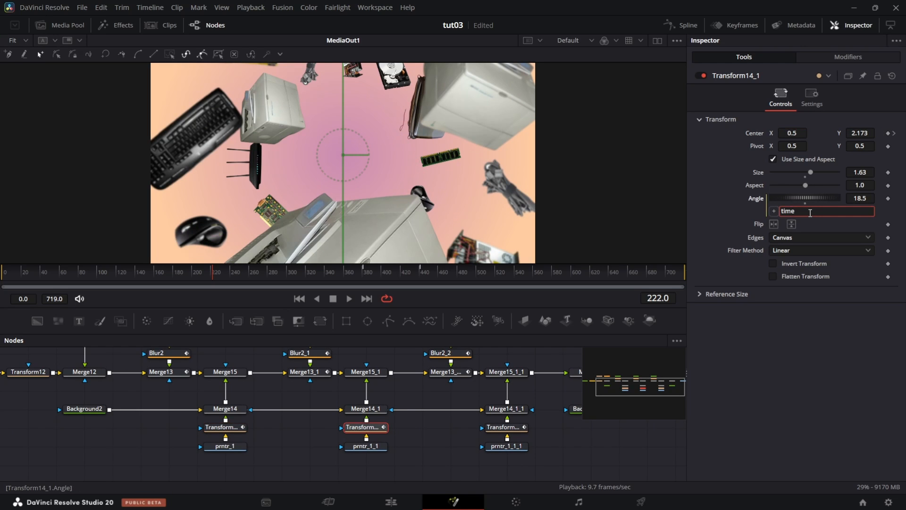
text(*5)
key(Tab)
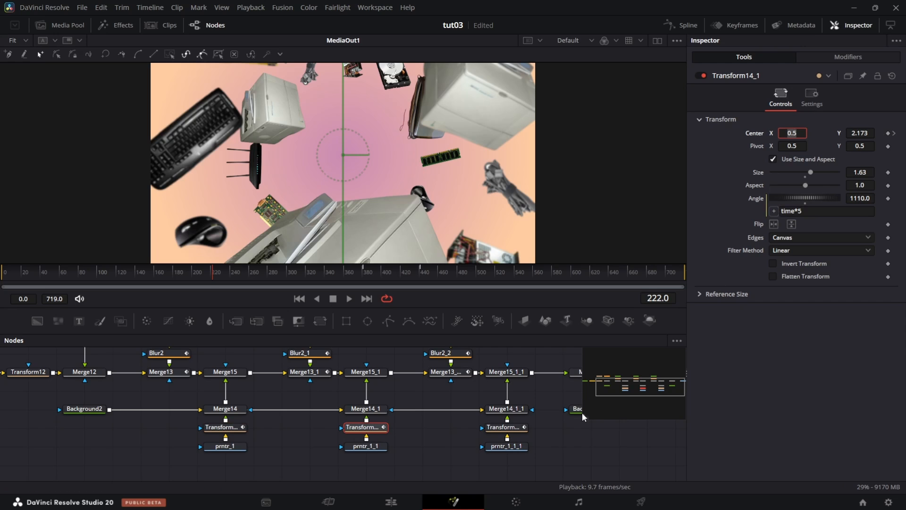
Step: Set the Angle expression of Transform14_1_1, the third printer's transform, to time*5
scroll(533, 423, right, 1)
click(498, 431)
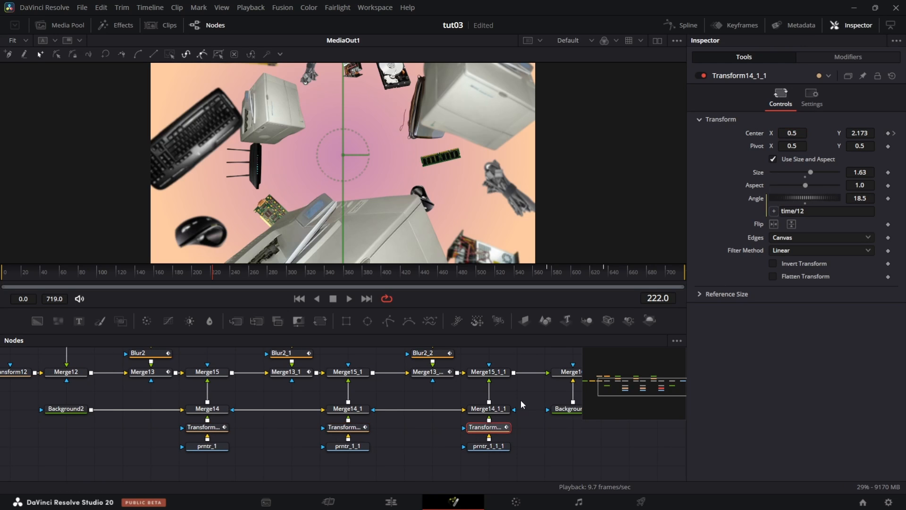
click(817, 211)
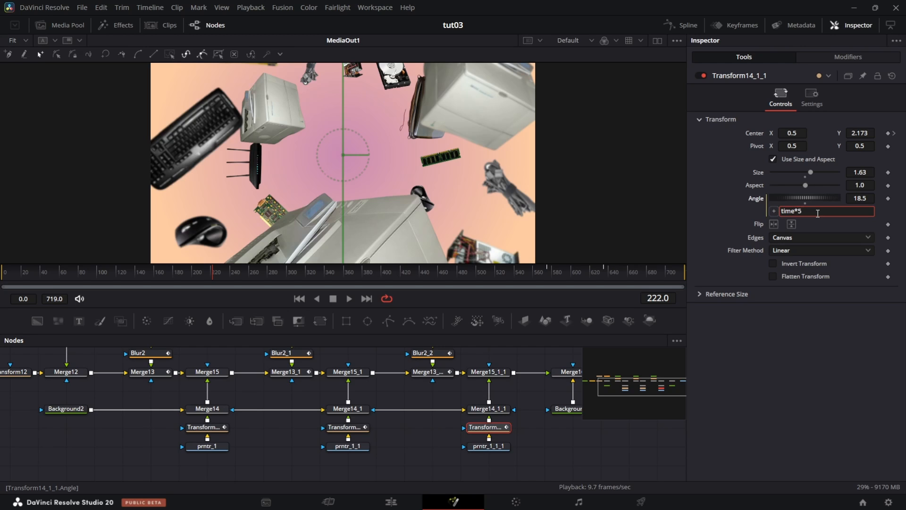
key(Tab)
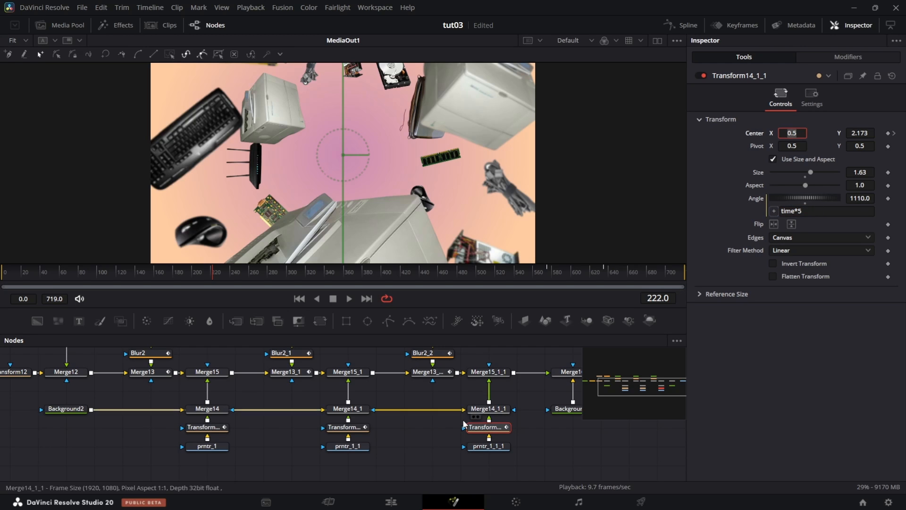
Step: On the Edit page, render the Fusion Composition clip in place as QuickTime Apple ProRes 422 and park the playhead at its start
click(392, 502)
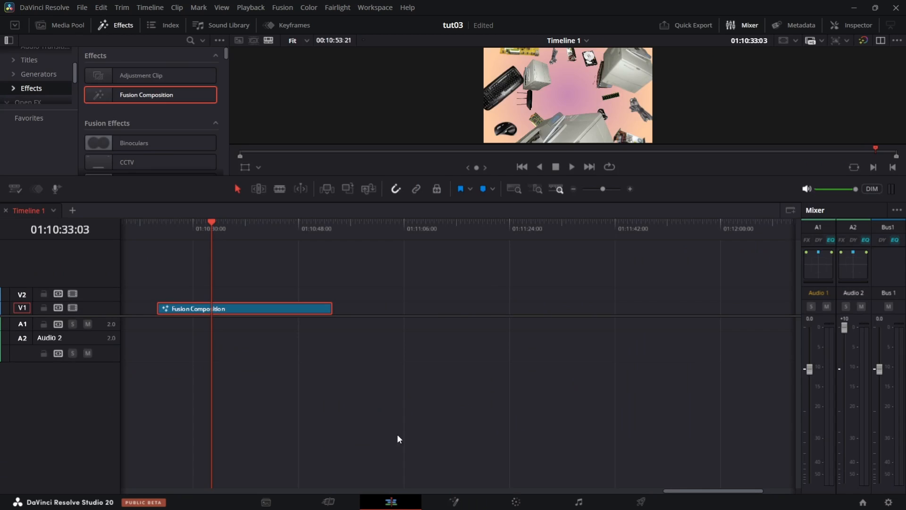
right_click(190, 311)
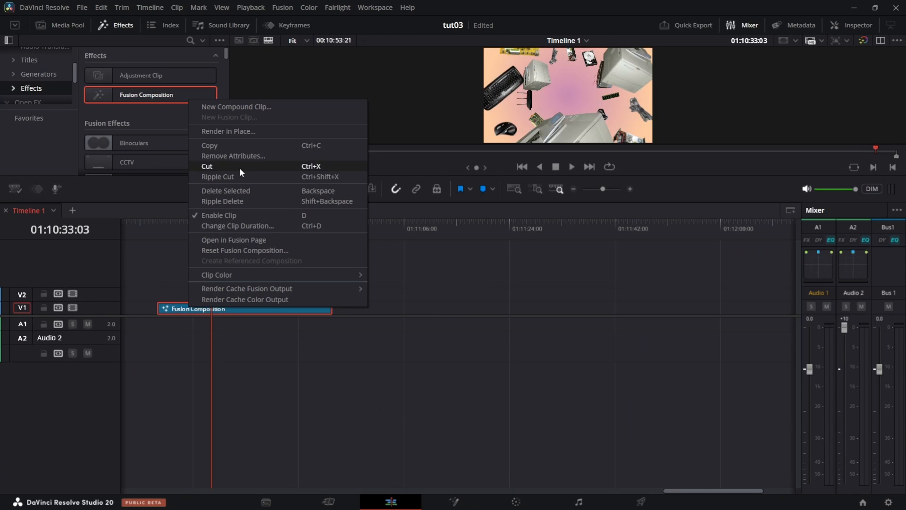
click(251, 132)
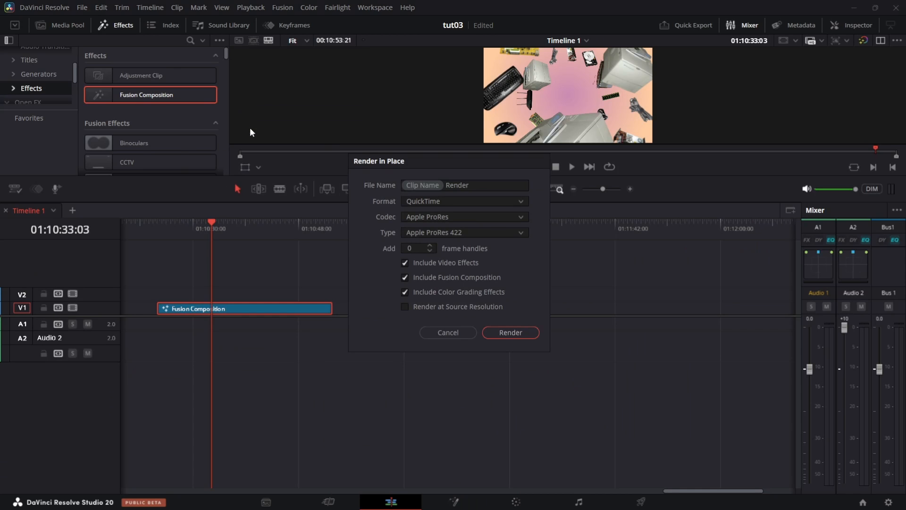
click(513, 334)
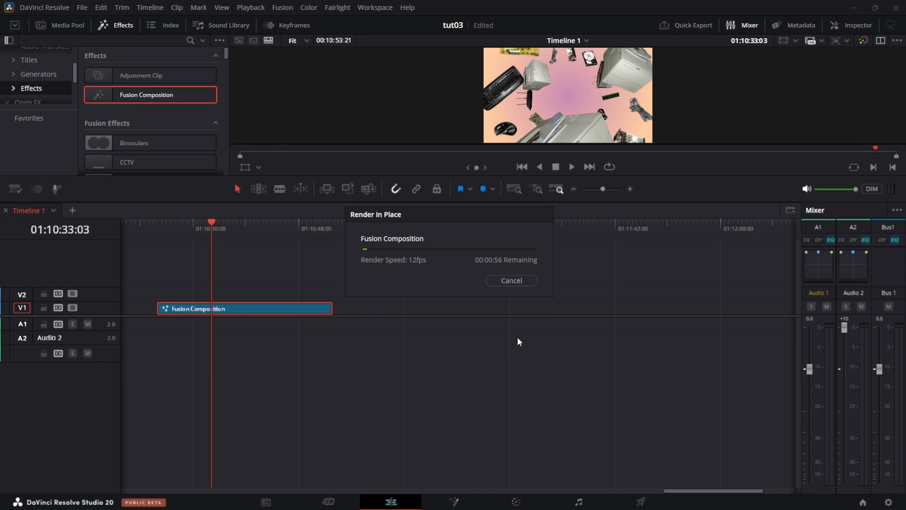
click(157, 223)
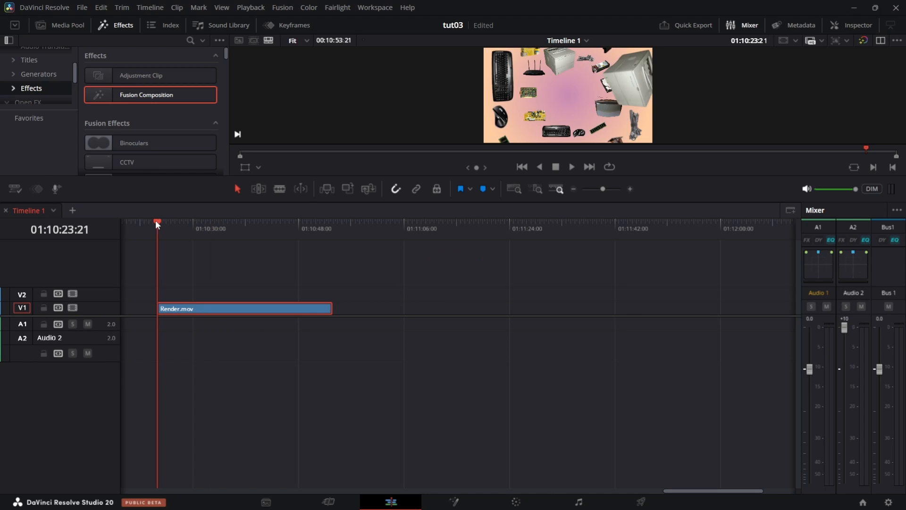